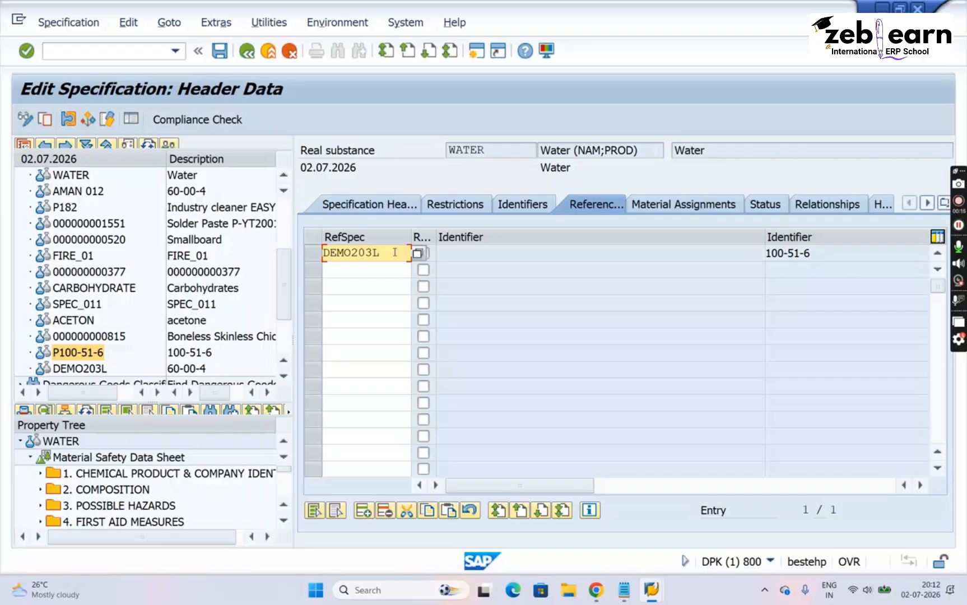
- Enter DEMO203L as the reference specification of WATER, save, and refresh the property tree to check 4. FIRST AID MEASURES
key("Return")
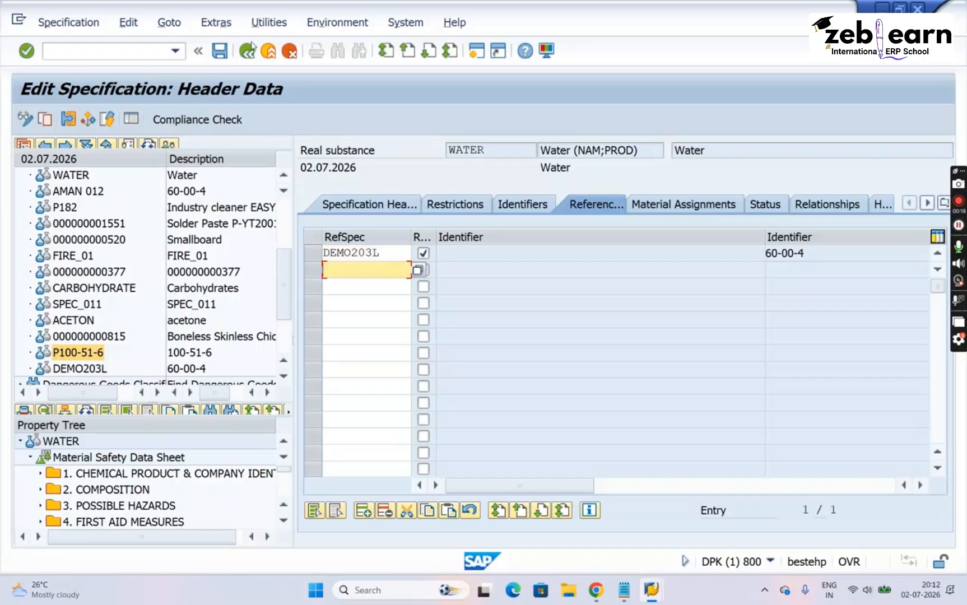
left_click(220, 51)
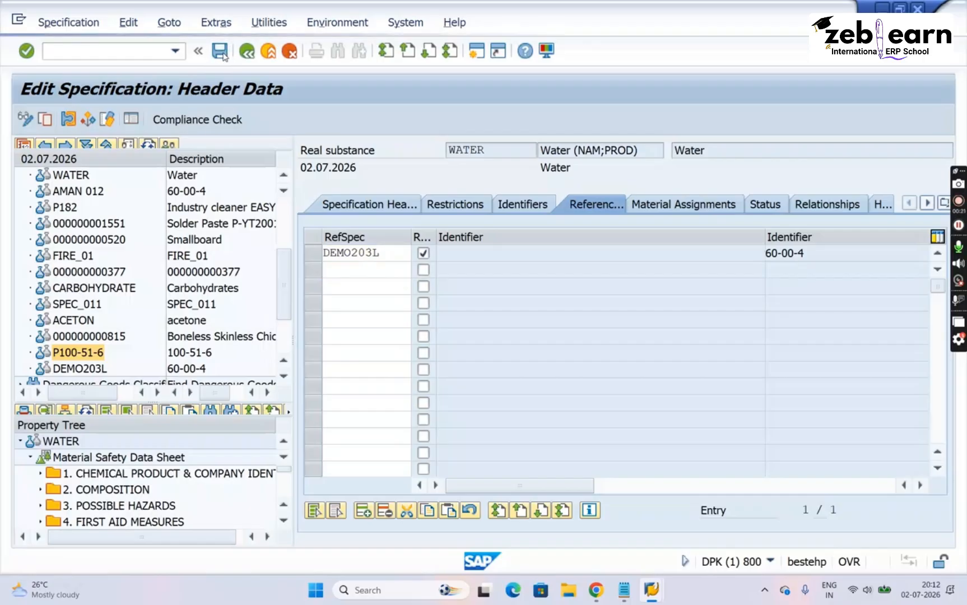
left_click(88, 412)
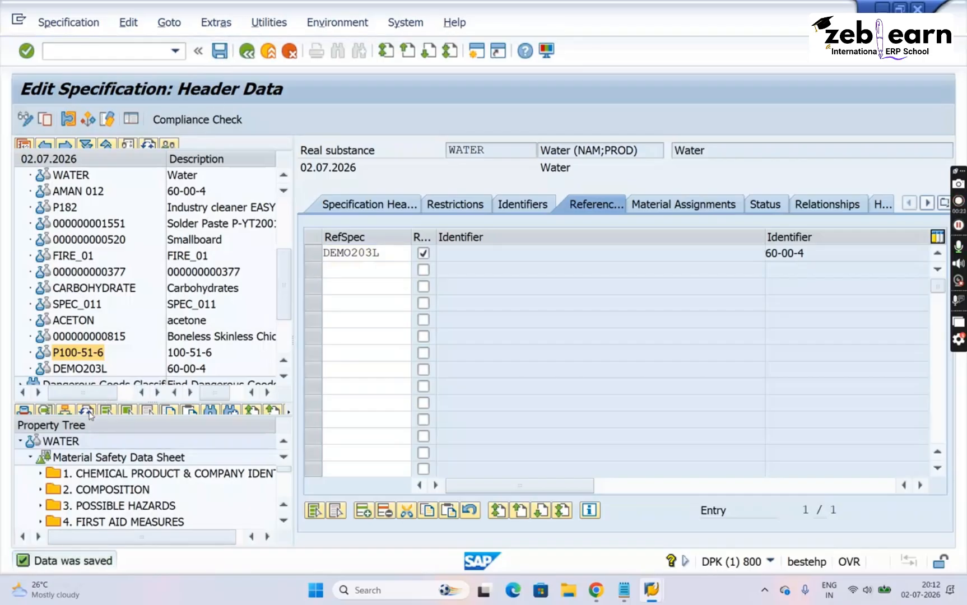
left_click(137, 522)
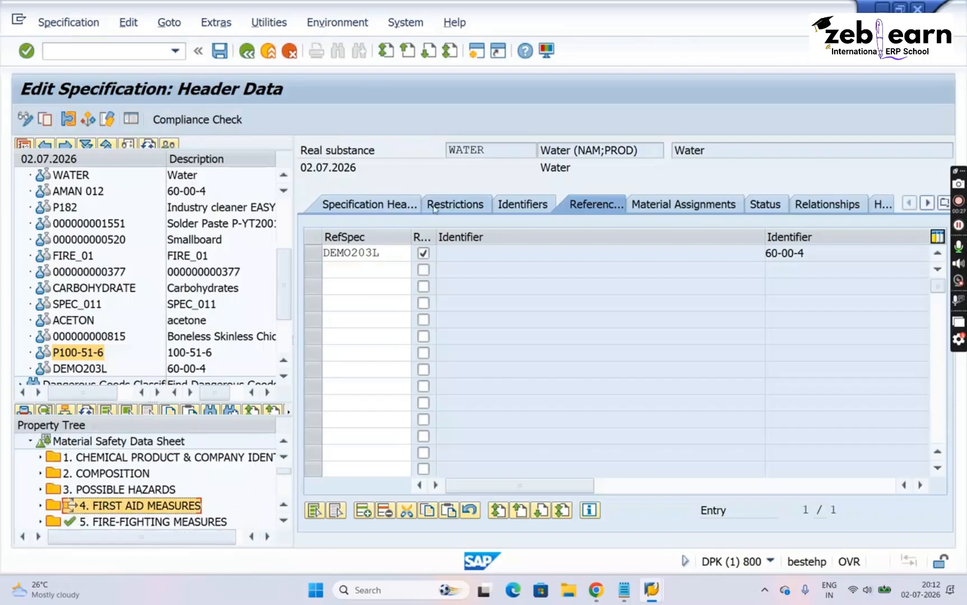
- Check the DEMO203L reference entry and the inheritance relationships of WATER, and return to its references
left_click(393, 256)
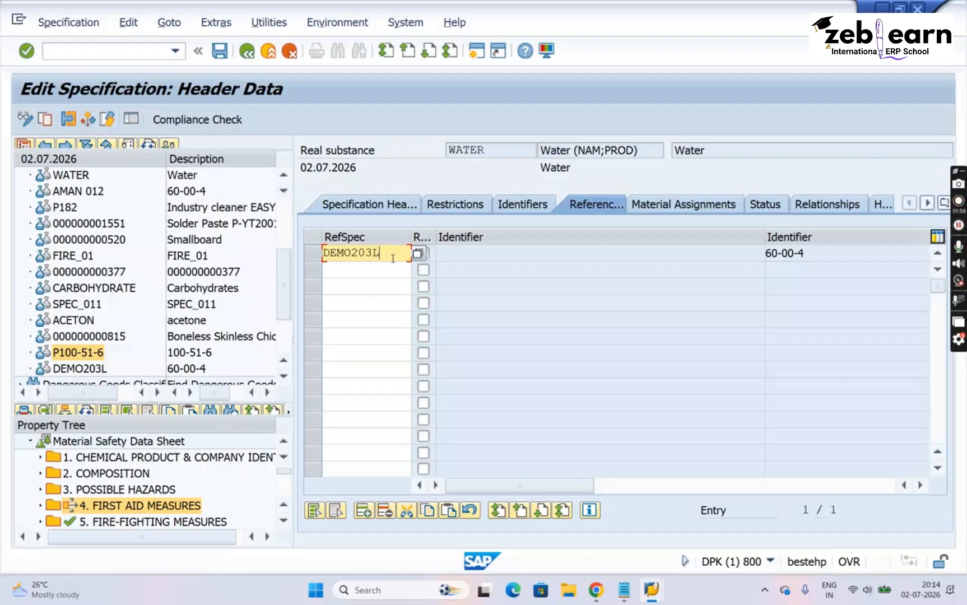
key("Return")
left_click(849, 209)
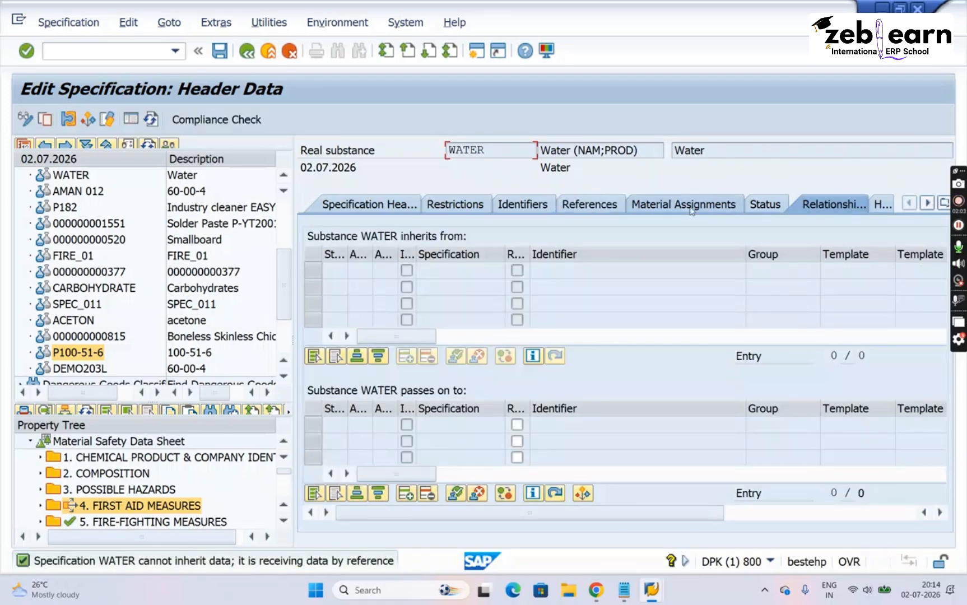
left_click(597, 206)
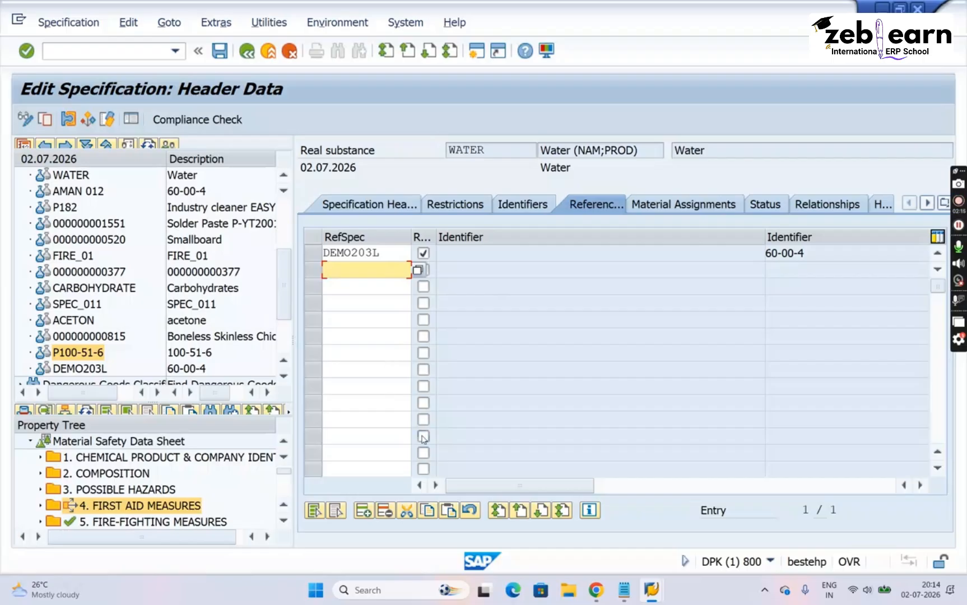
- Switch to the BASIC DATA AND TOOLS notes in Notepad and add the heading "- RELATIONSHIP TAB:-" below the existing referencing notes
left_click(624, 598)
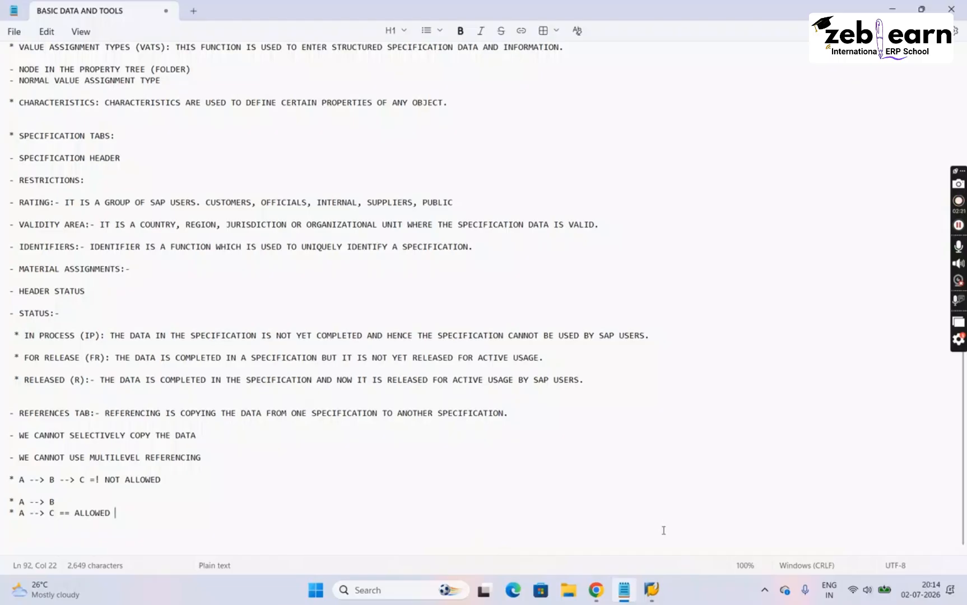
key("Return")
key("Return")
key("Return")
key("Return")
key("Return")
key("Return")
key("Return")
key("Return")
key("Return")
key("Return")
key("Return")
key("Return")
key("Return")
key("Return")
key("Return")
key("Return")
key("Return")
key("Return")
key("Return")
key("Return")
key("Return")
key("Return")
key("Return")
key("Return")
key("Return")
key("Return")
key("Return")
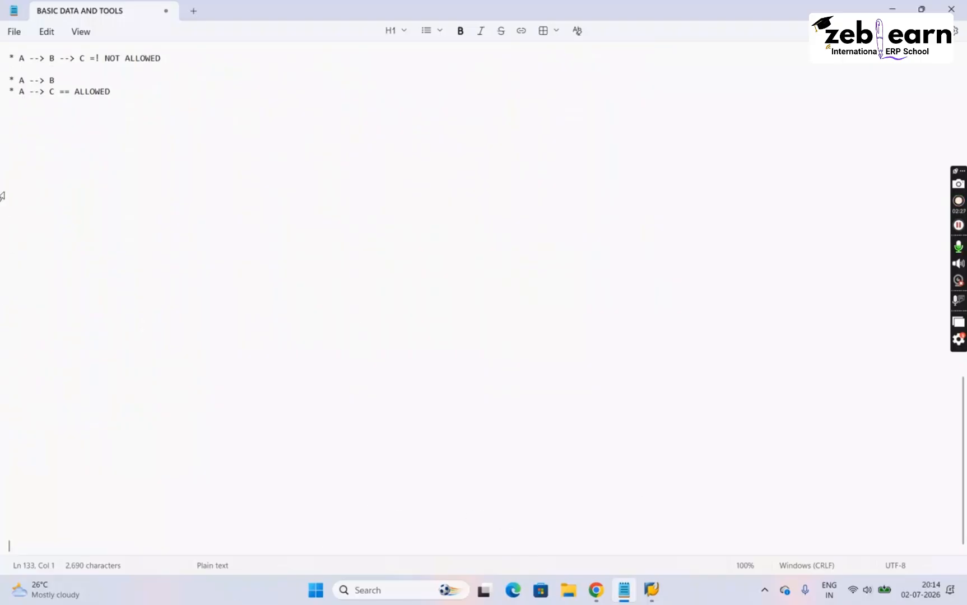
left_click(29, 118)
type("- RELATIO")
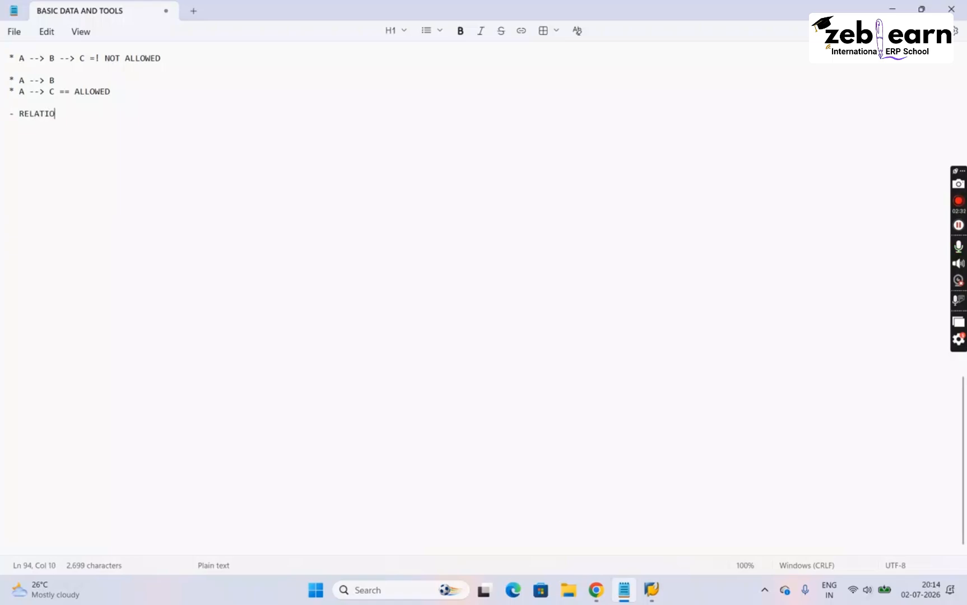
type("NSHIP TAB:")
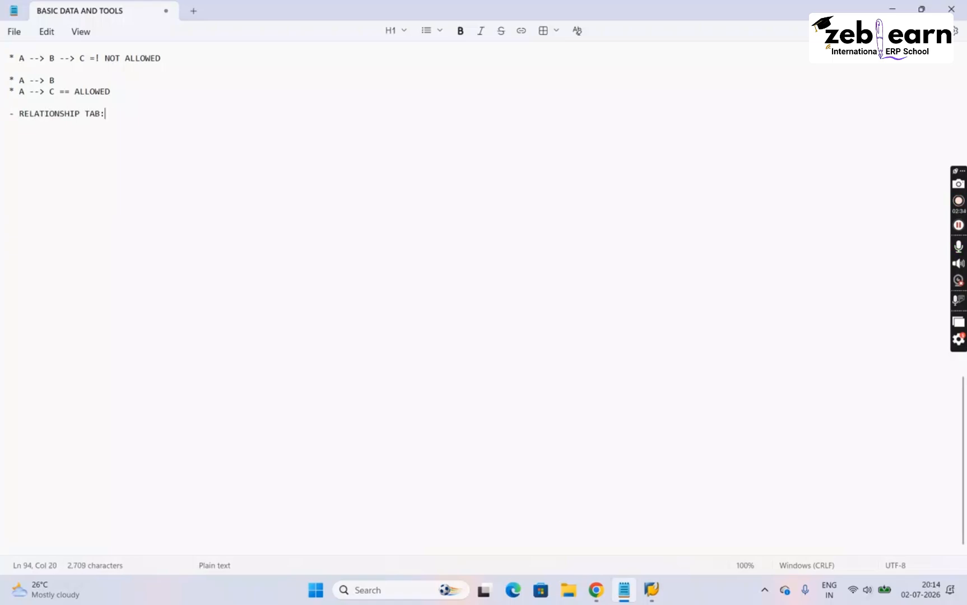
type("- THIS TAB IS USED TO CP")
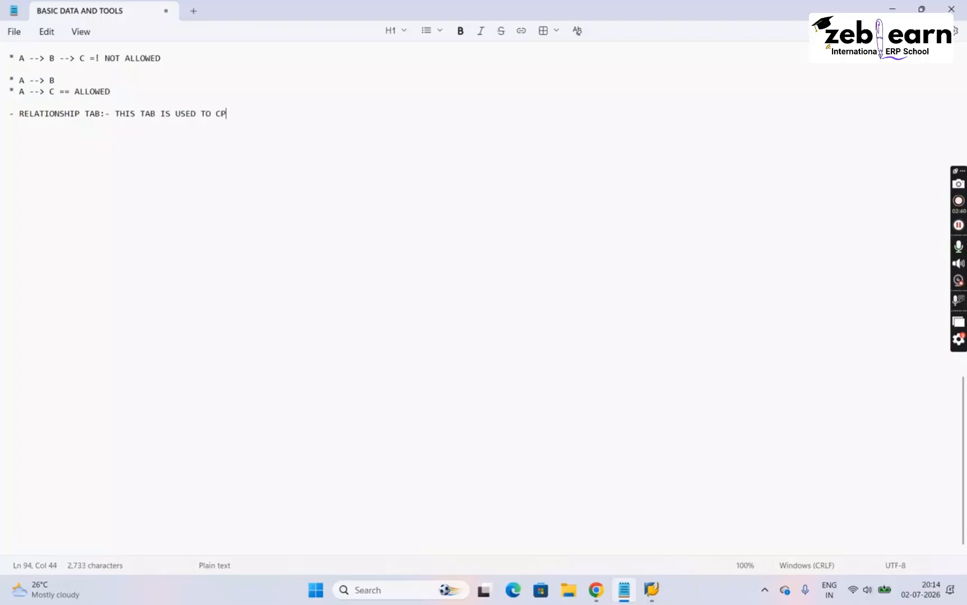
key("BackSpace")
type("OPY THE DATA FROM ")
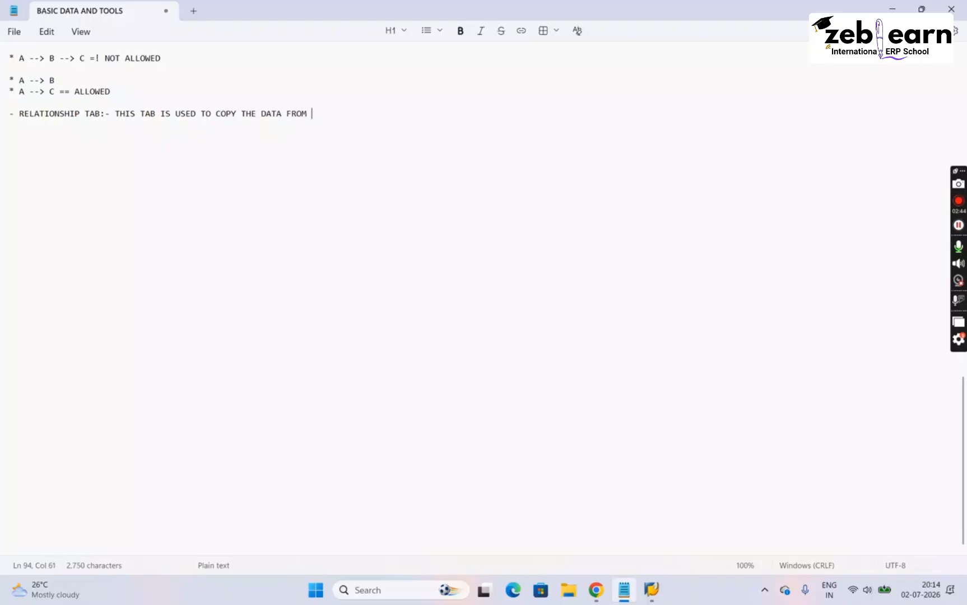
type("ONE SPECIFI")
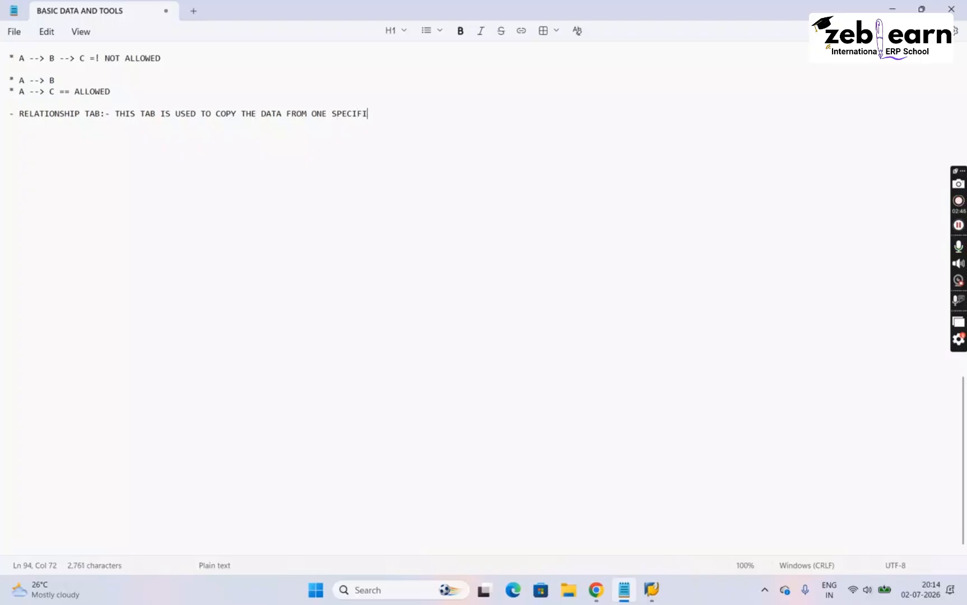
type("CATION TO AN")
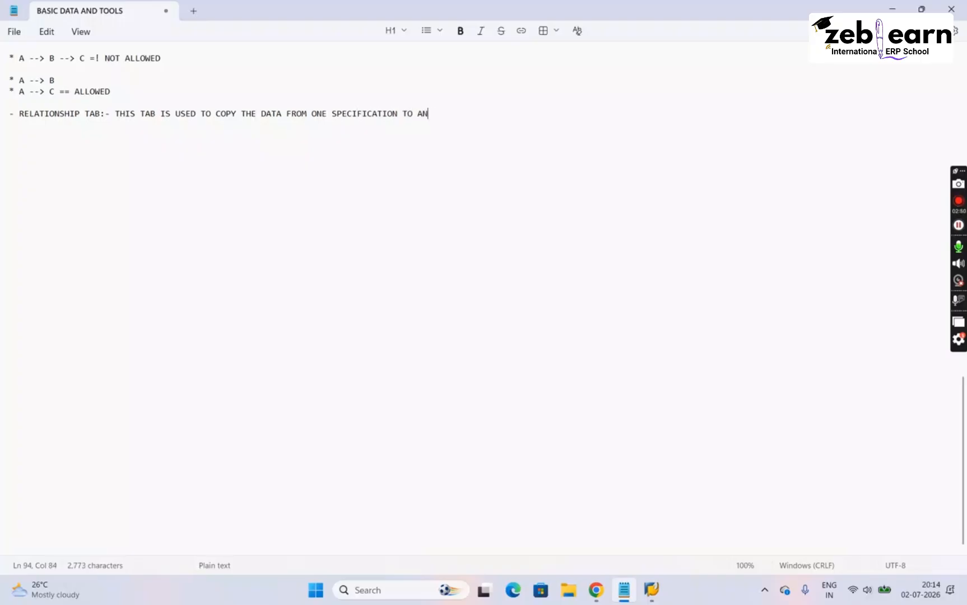
type("OTHER J")
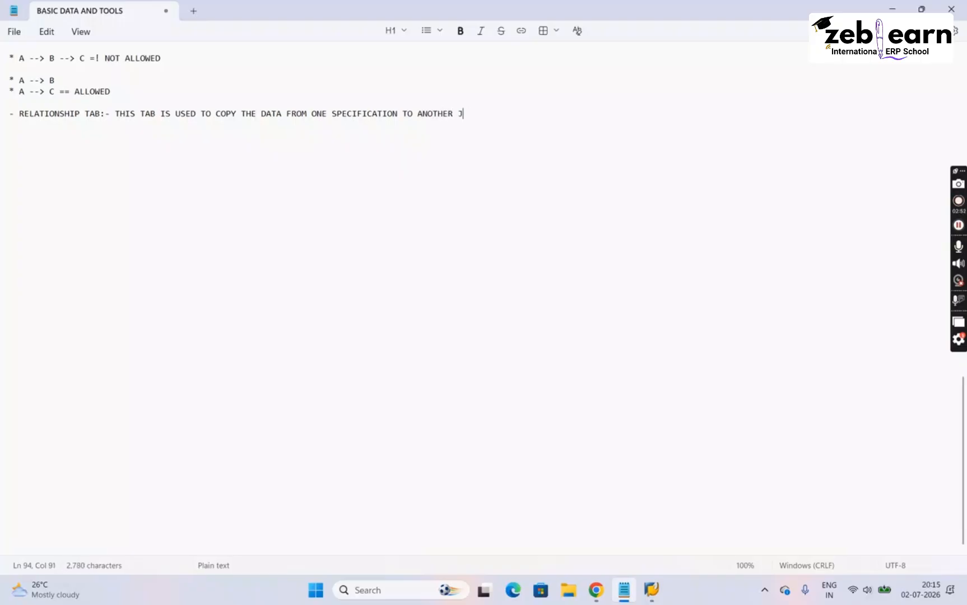
type("UST LIKE RE")
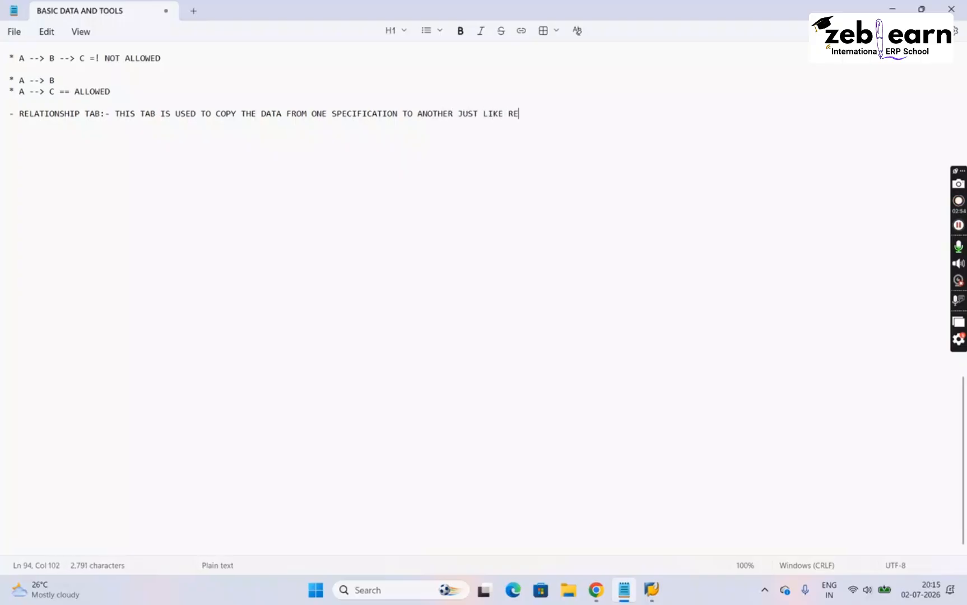
type("FERENCE TAB")
- Complete the heading's line with "THIS TAB IS USED TO COPY THE DATA FROM ONE SPECIFICATION TO ANOTHER JUST LIKE REFERENCE TAB"
key("Return")
key("Return")
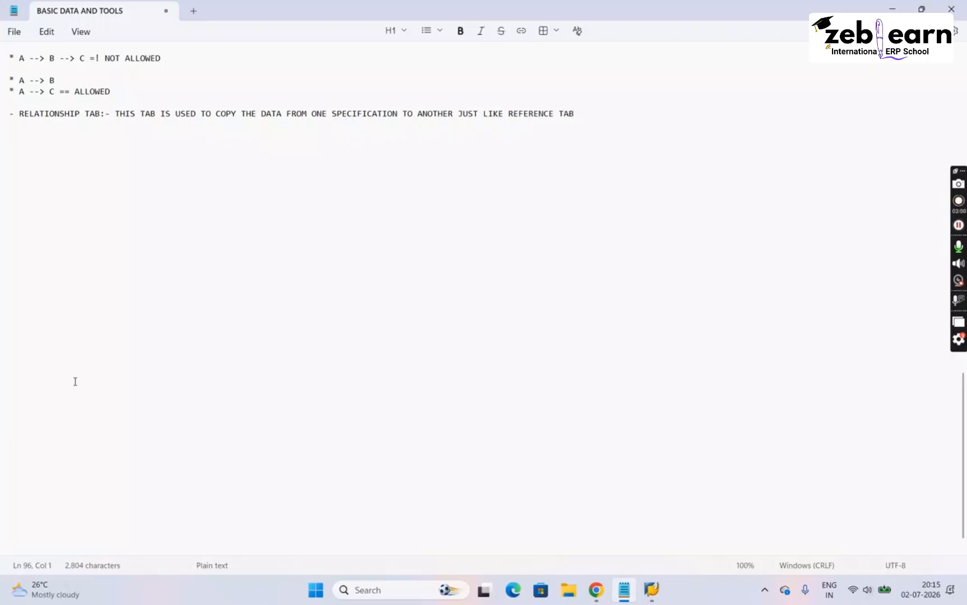
- Switch back to the SAP specification and compare WATER's DEMO203L reference, its inheritance relationships and the 4. FIRST AID MEASURES node
mouse_move(648, 592)
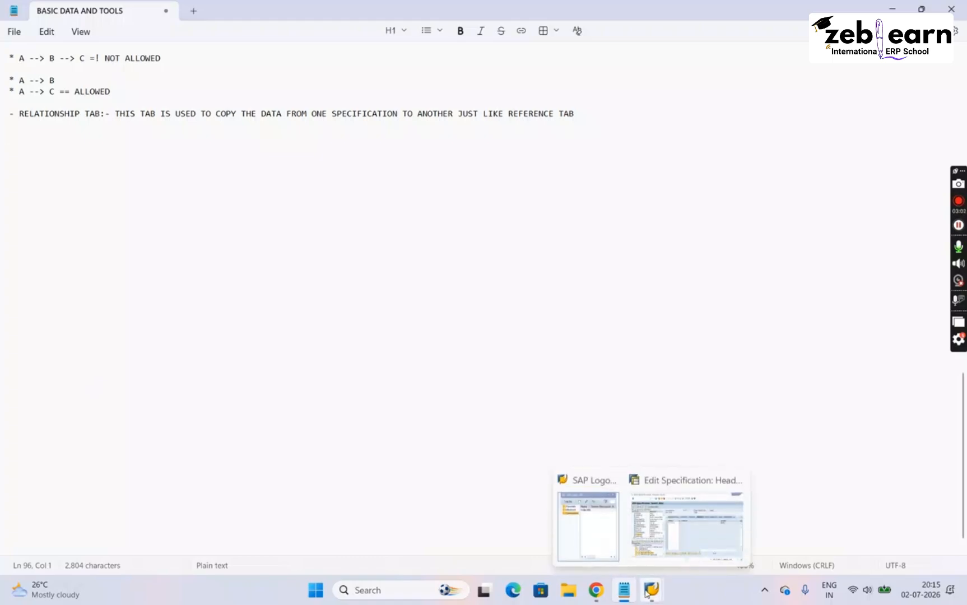
left_click(719, 530)
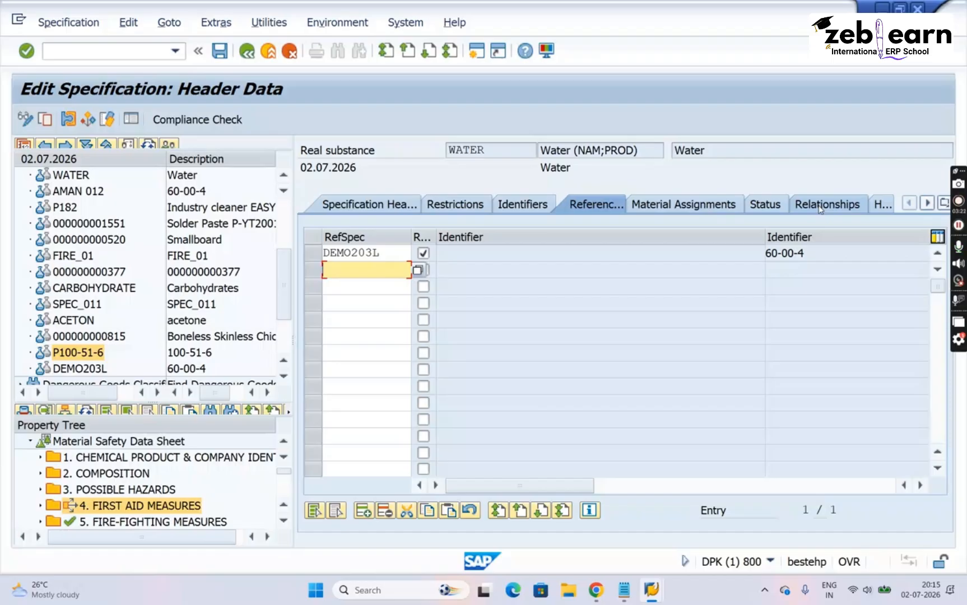
left_click(381, 253)
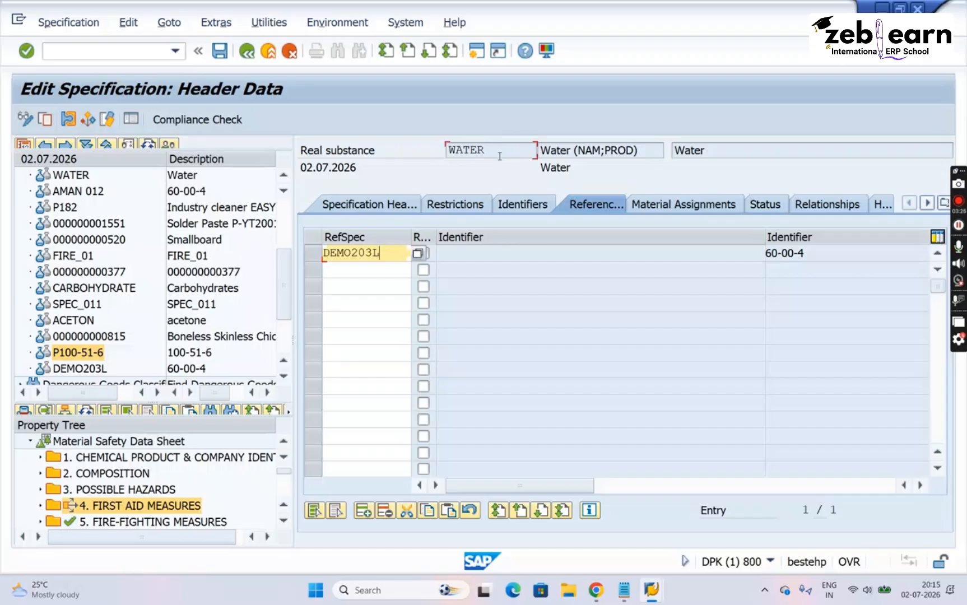
key("Return")
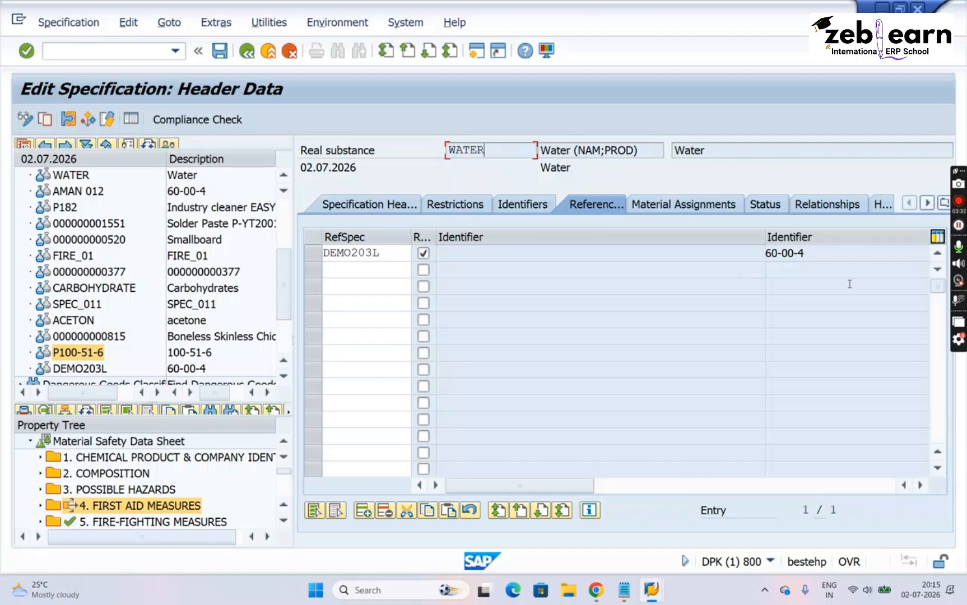
left_click(845, 209)
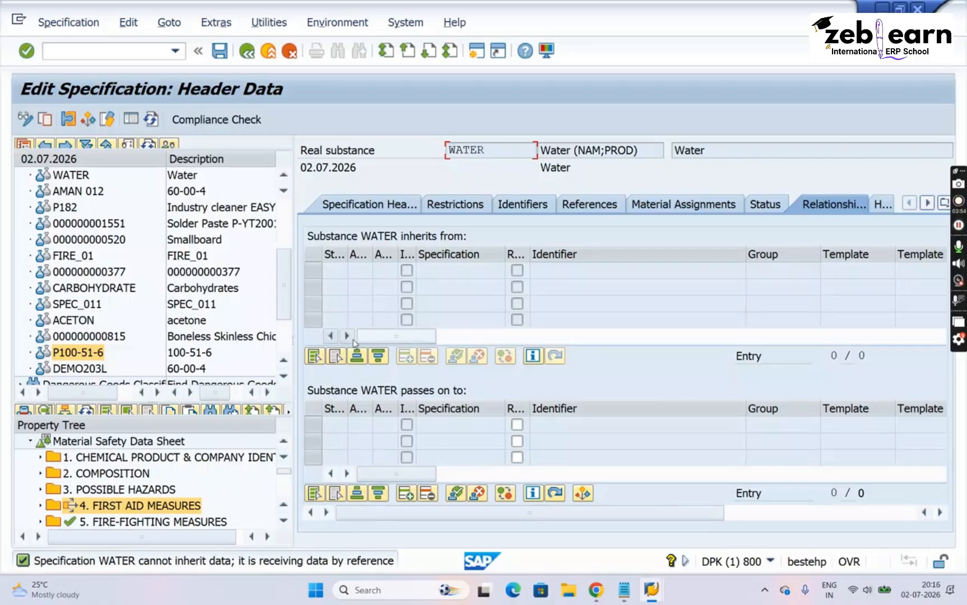
left_click(126, 511)
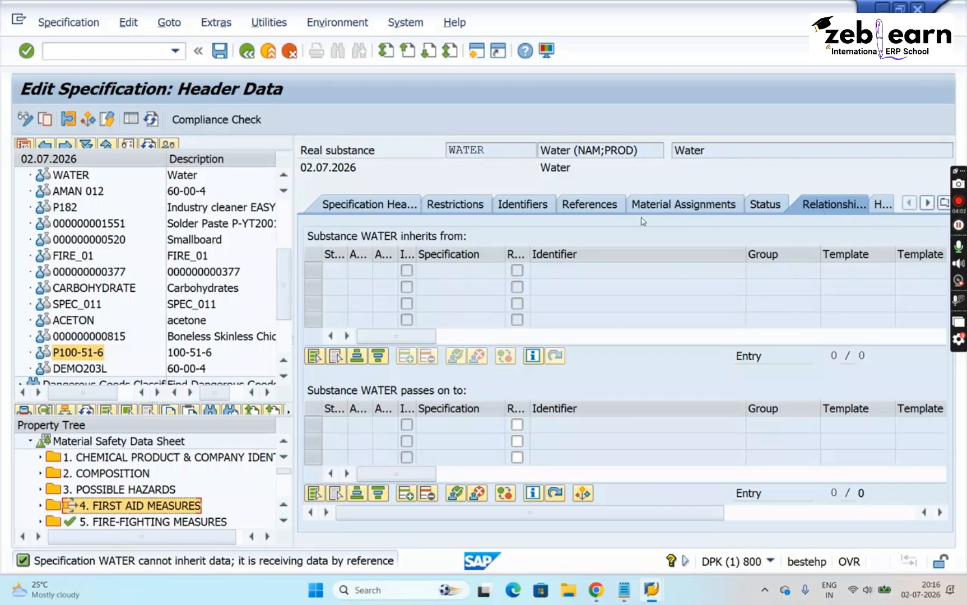
left_click(581, 216)
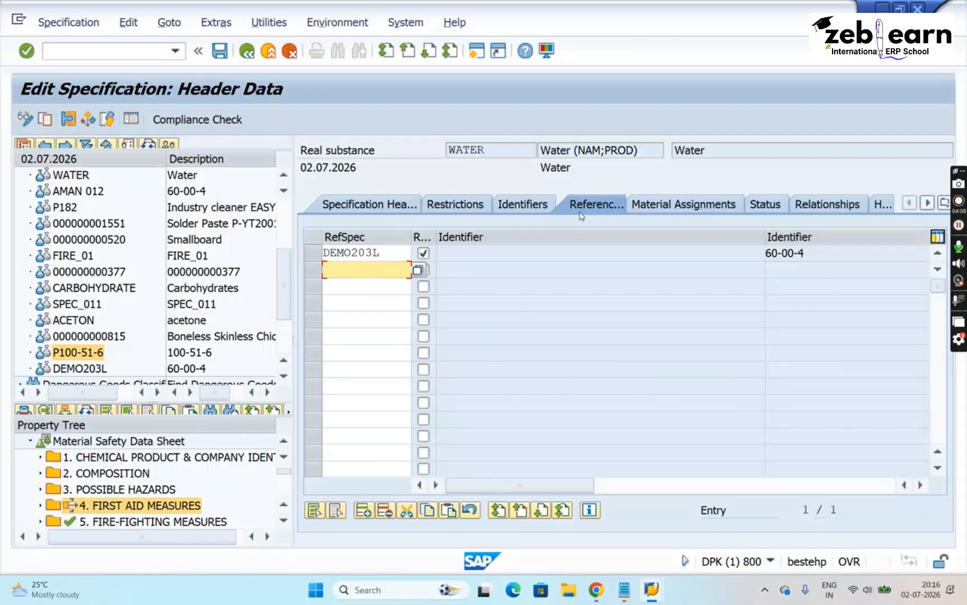
left_click(843, 210)
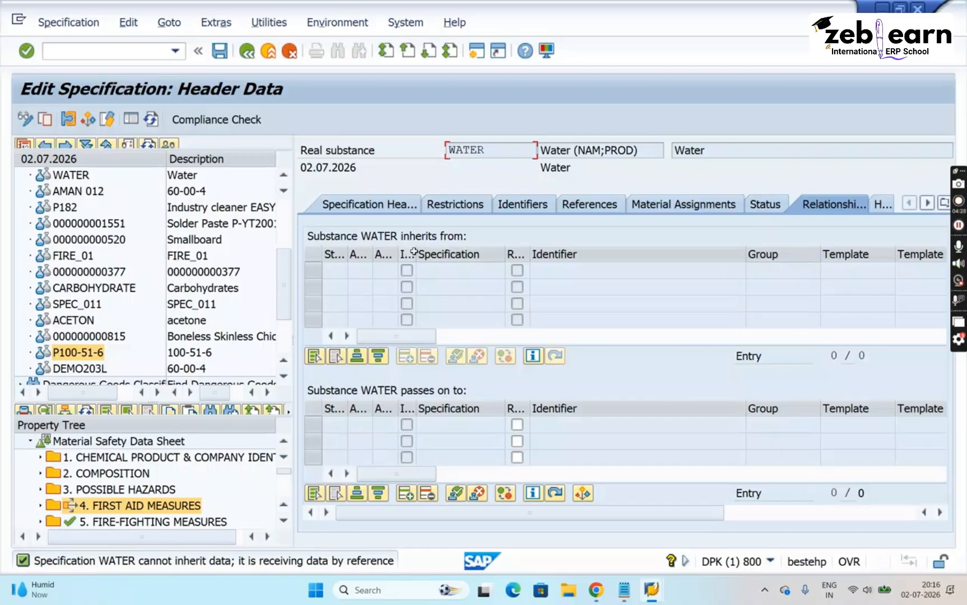
- Delete the DEMO203L reference from WATER, save the specification, and refresh the property tree
left_click(605, 208)
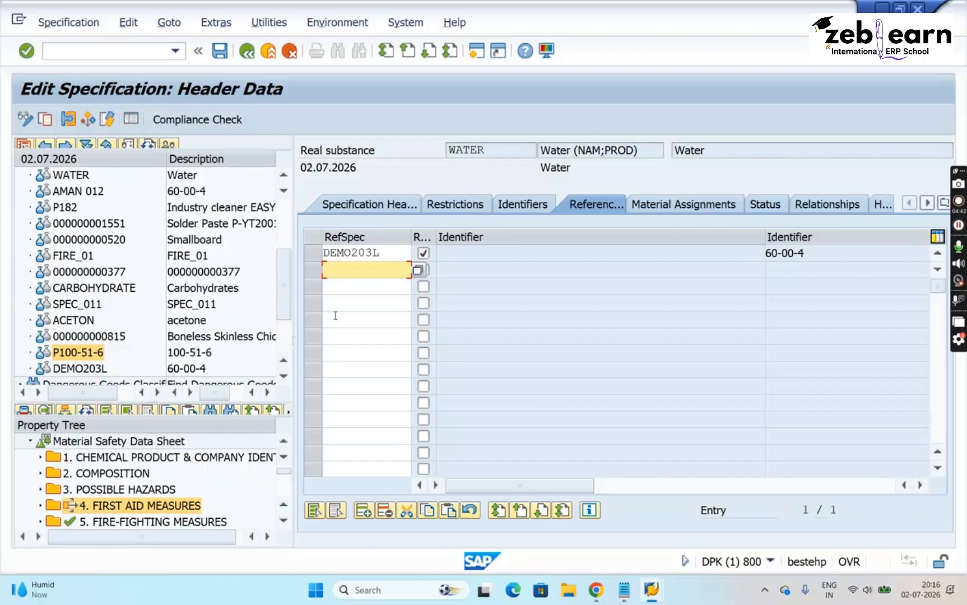
left_click(312, 255)
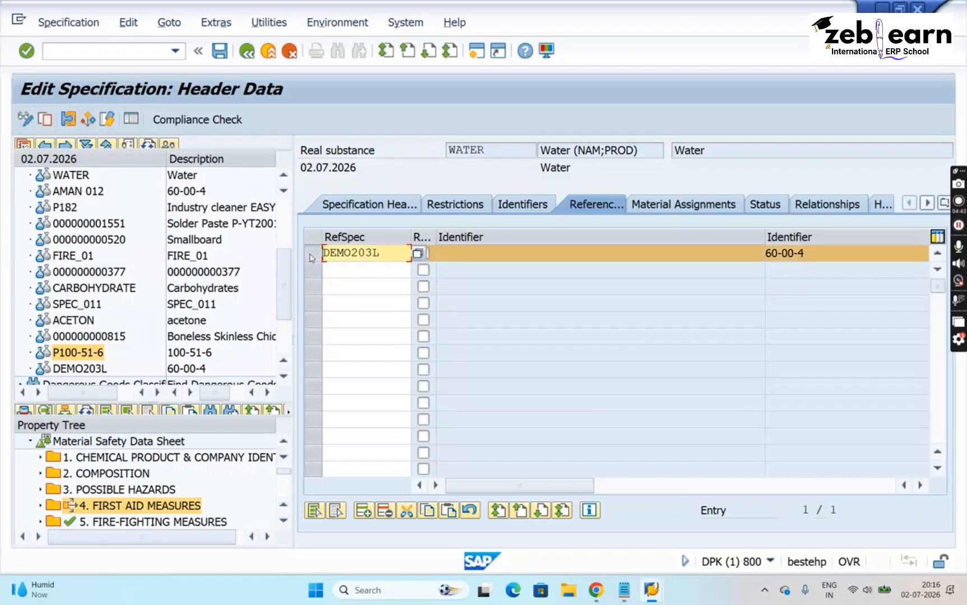
left_click(382, 514)
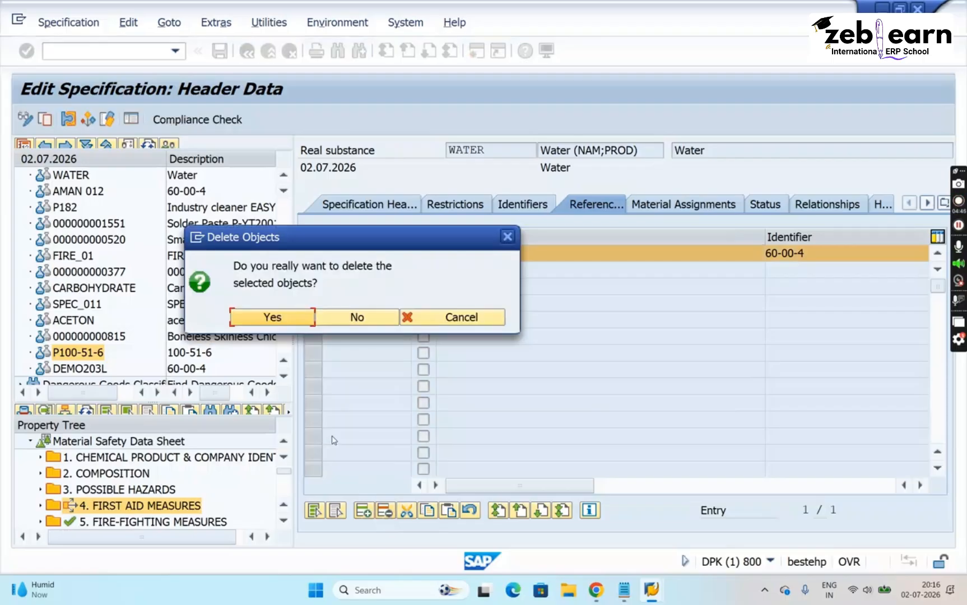
left_click(272, 317)
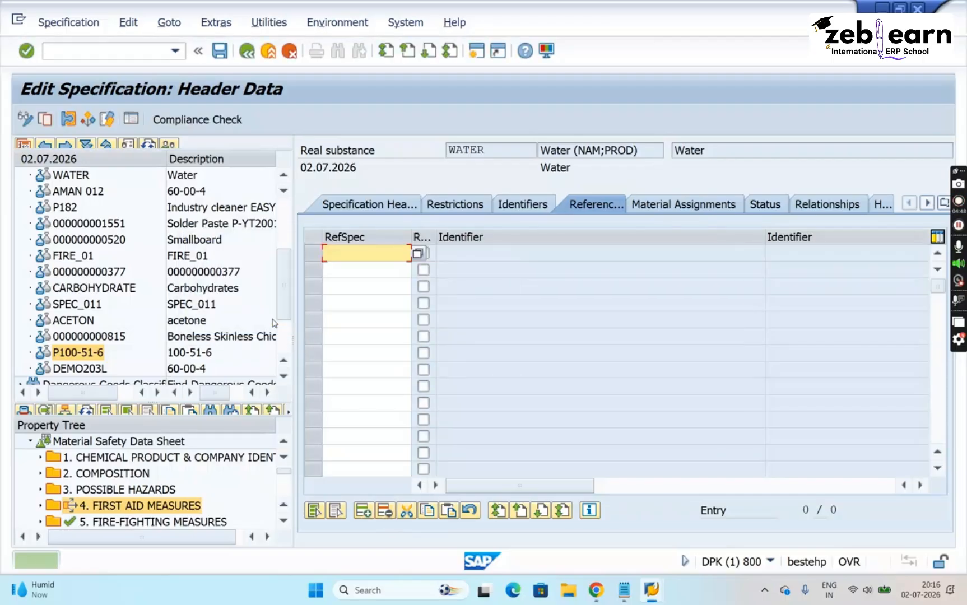
left_click(221, 50)
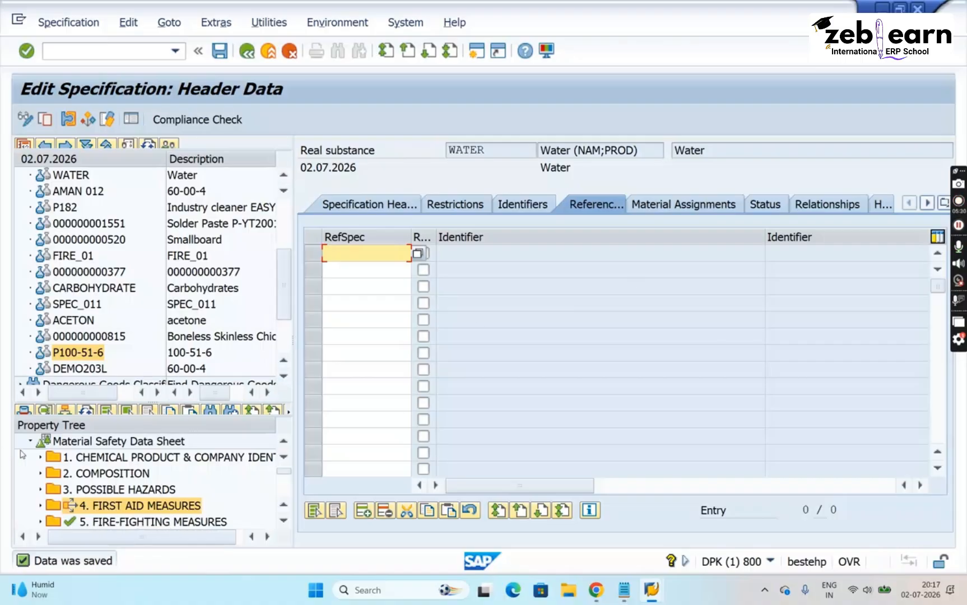
left_click(88, 412)
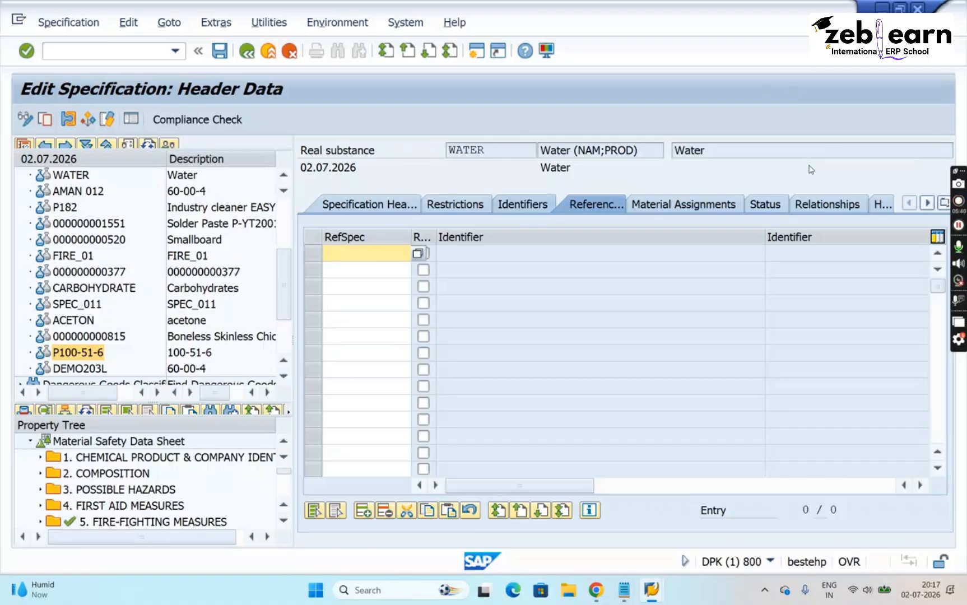
- Examine where WATER can inherit data from in its relationships, and return to its empty reference list
left_click(823, 206)
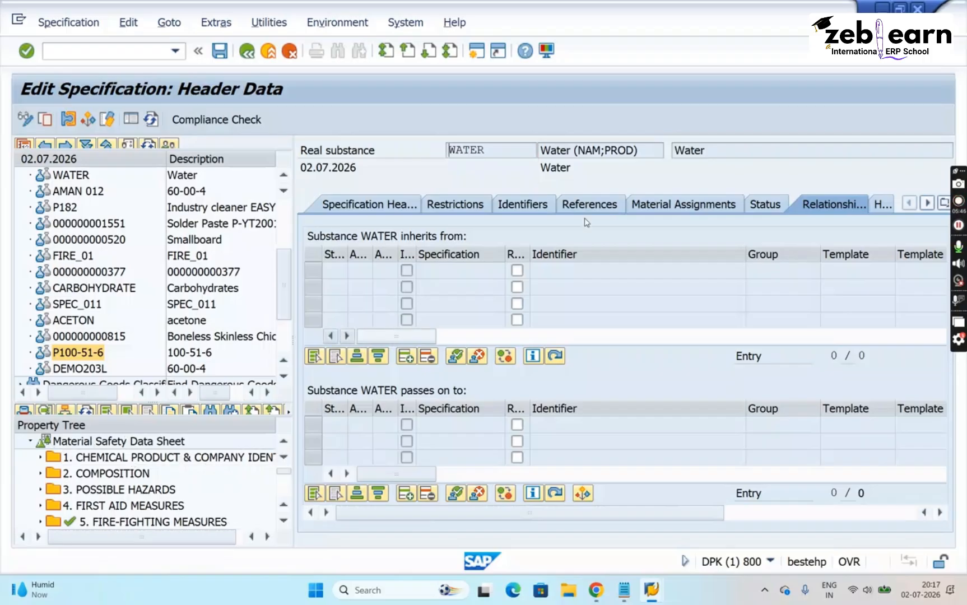
left_click(447, 275)
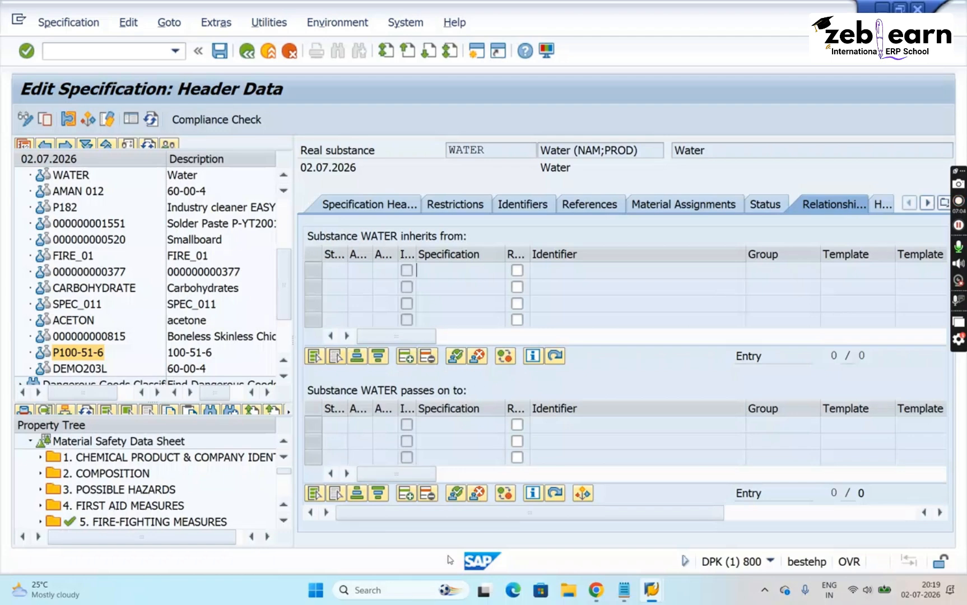
left_click(590, 206)
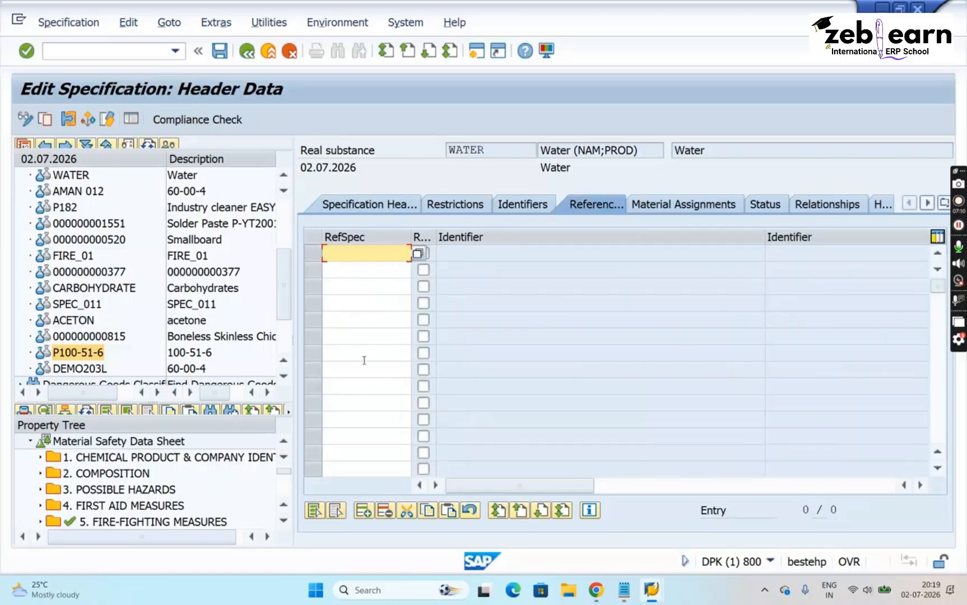
- Start a new inheritance relationship for WATER in its "inherits from" list, with DEMO203L as the source substance
left_click(822, 213)
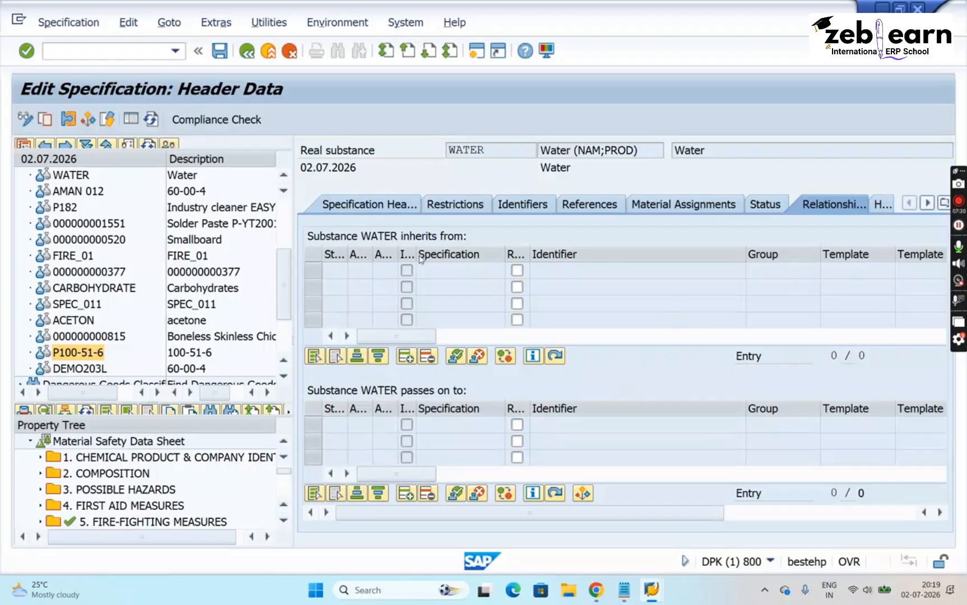
left_click(436, 273)
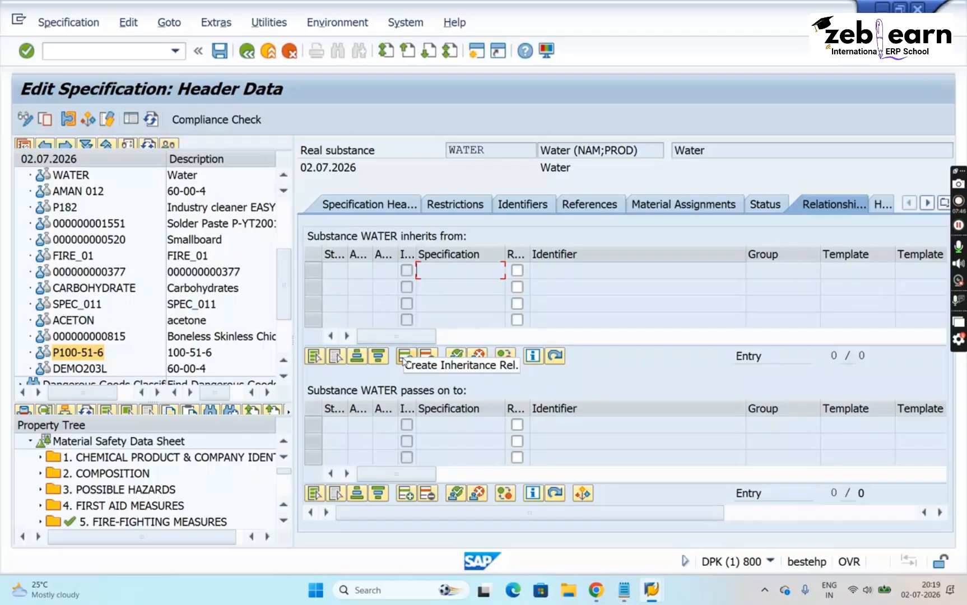
left_click(404, 356)
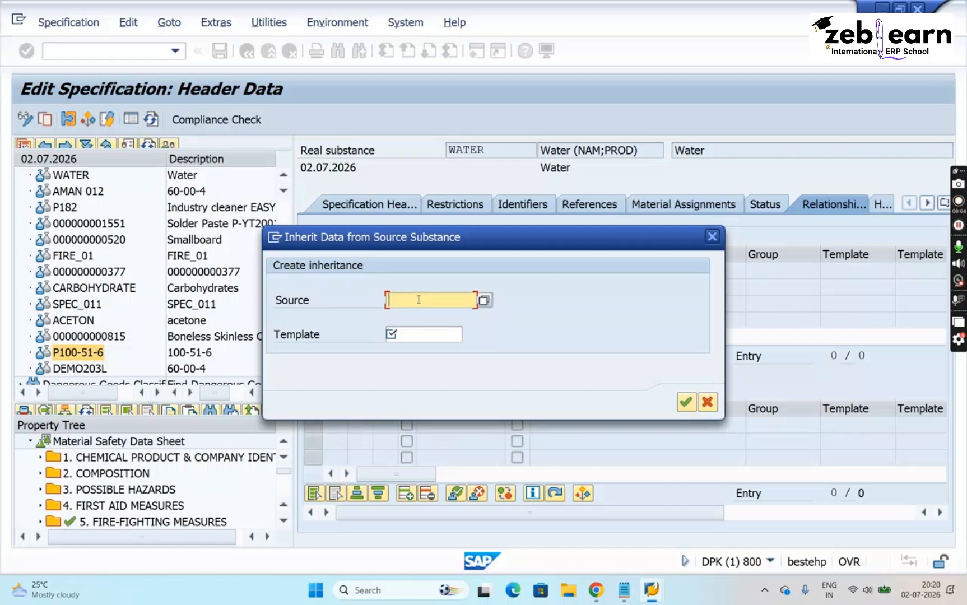
type("DEMO")
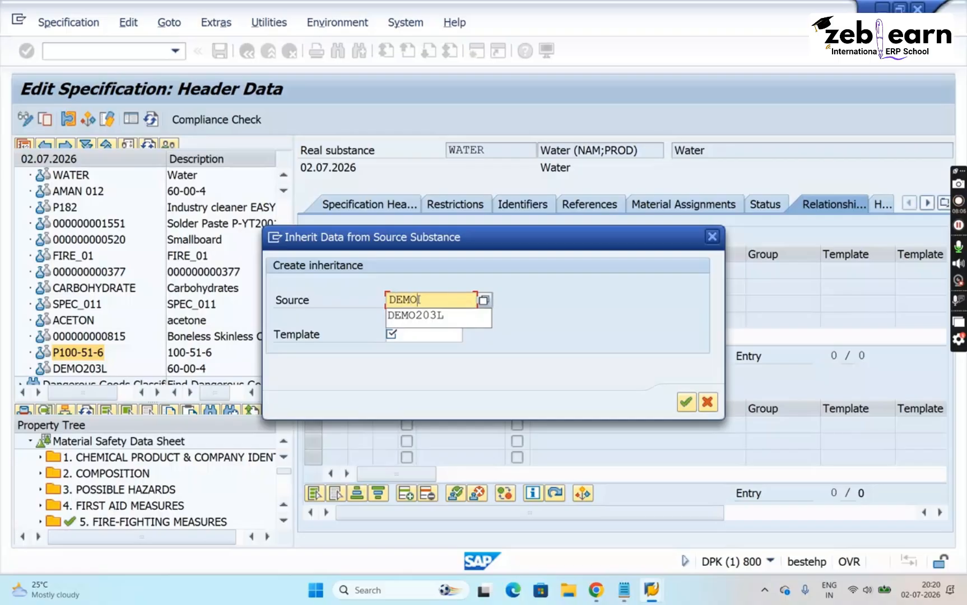
type("203L")
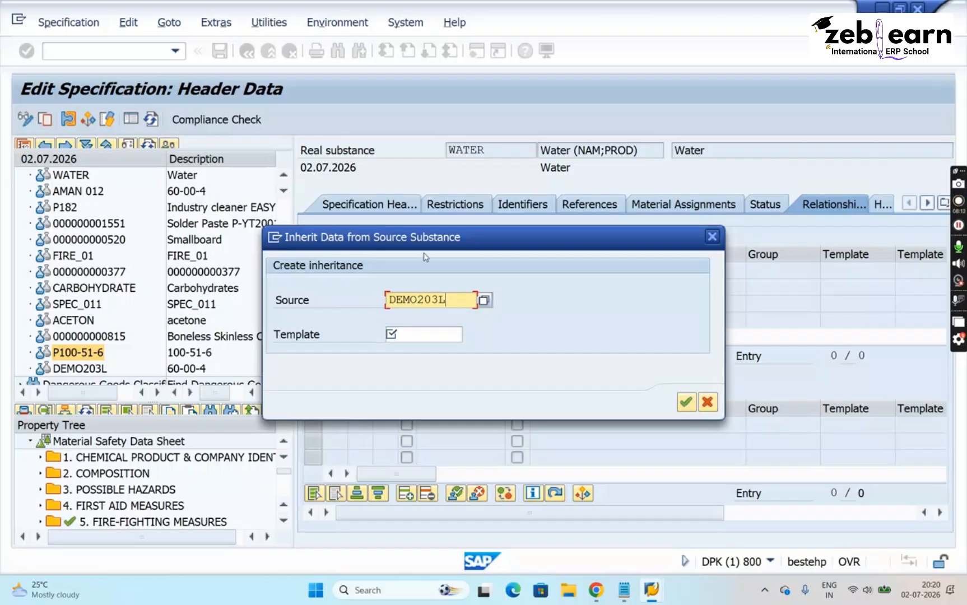
- Select the PHYSICAL template from the standard inheritance templates, create the inheritance, and save the specification
left_click(425, 334)
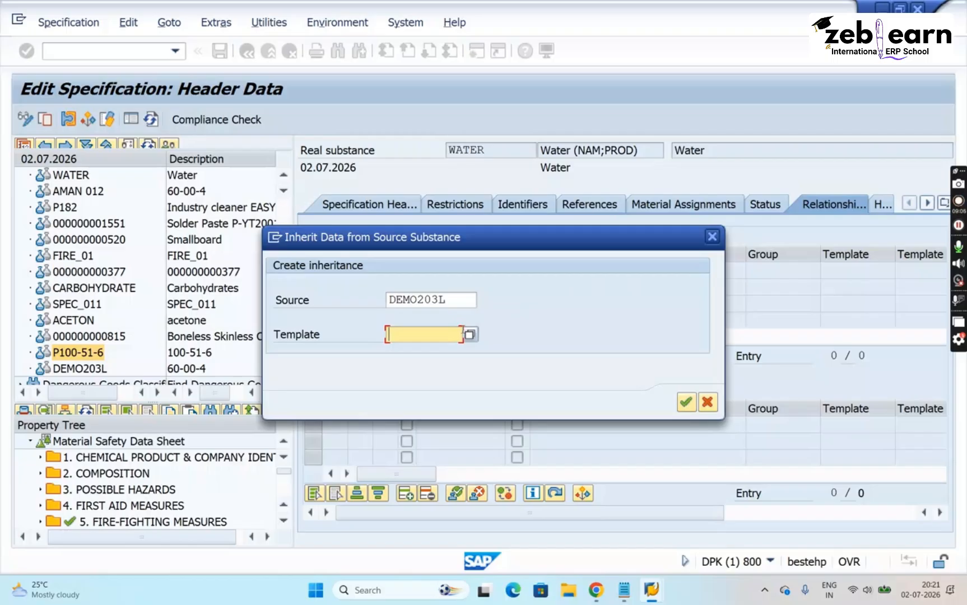
left_click(470, 336)
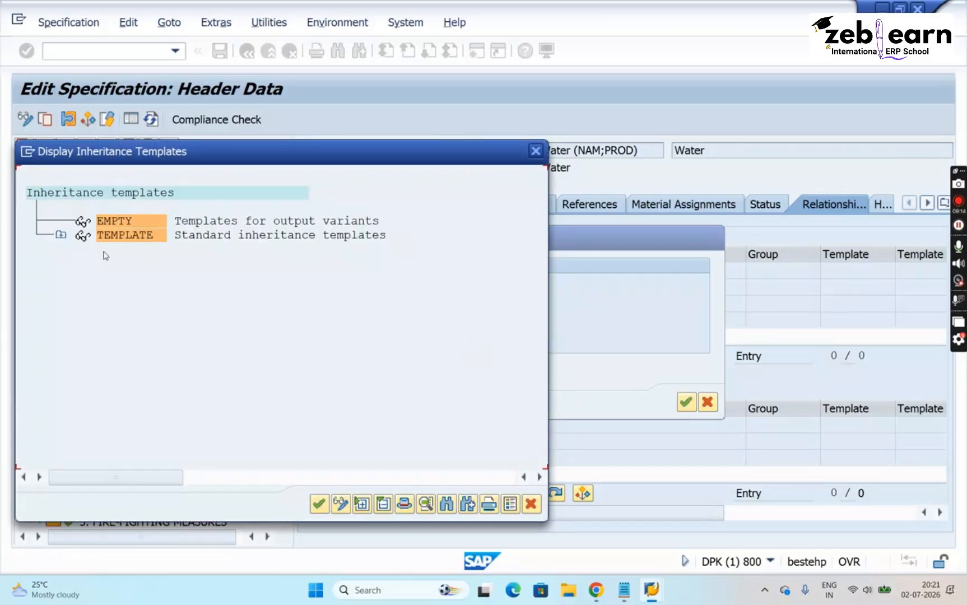
left_click(61, 235)
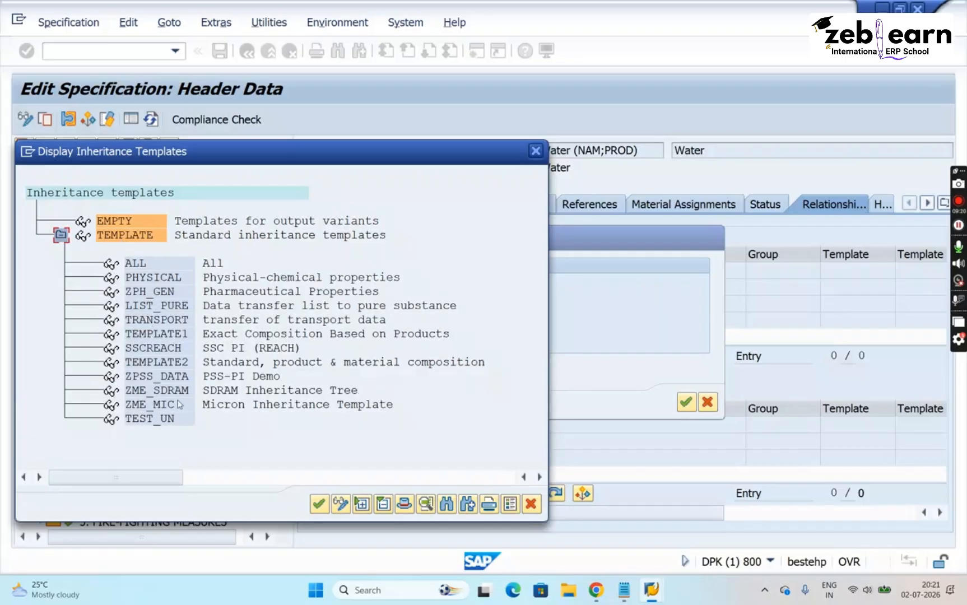
left_click(142, 264)
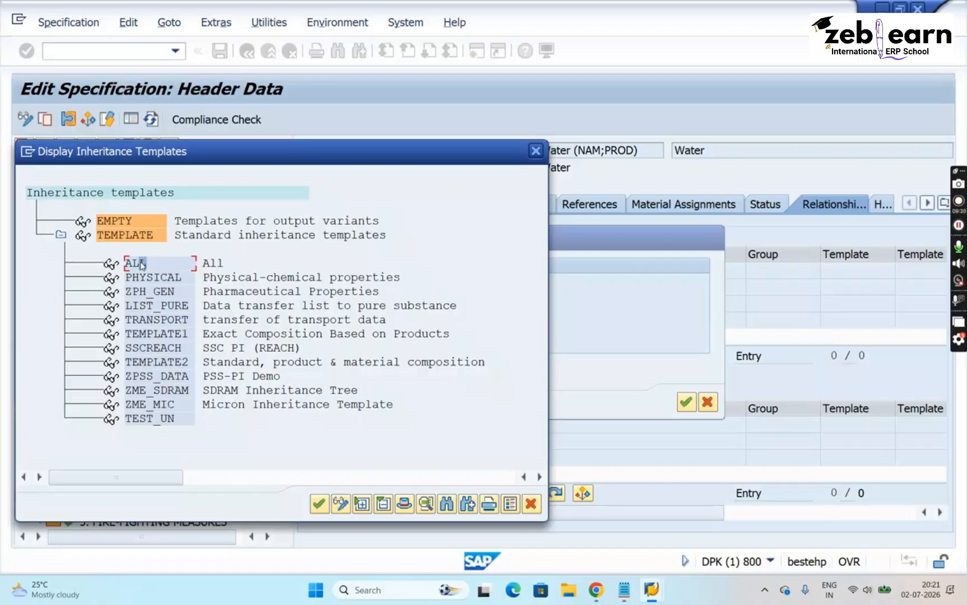
left_click(153, 282)
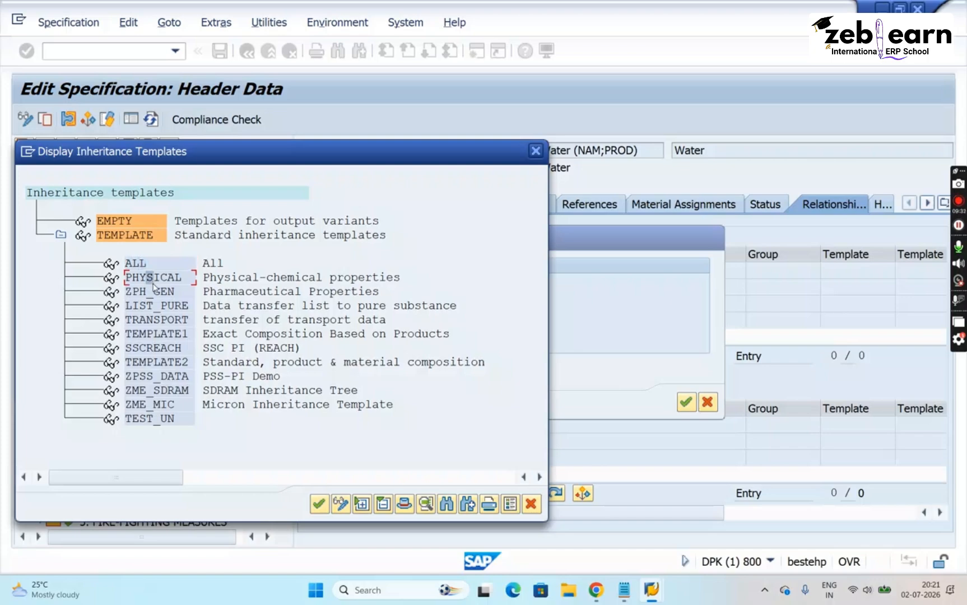
double_click(153, 285)
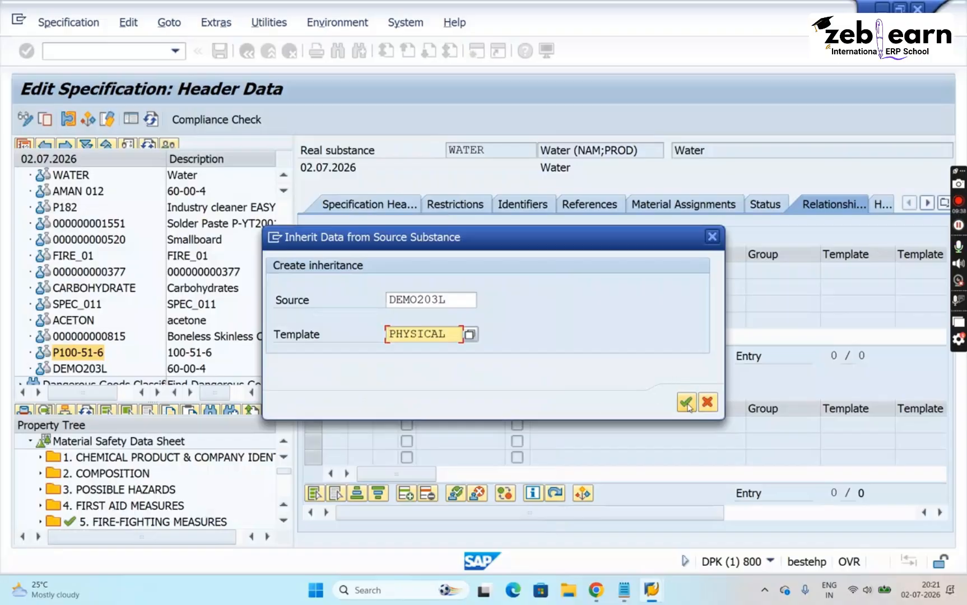
left_click(687, 402)
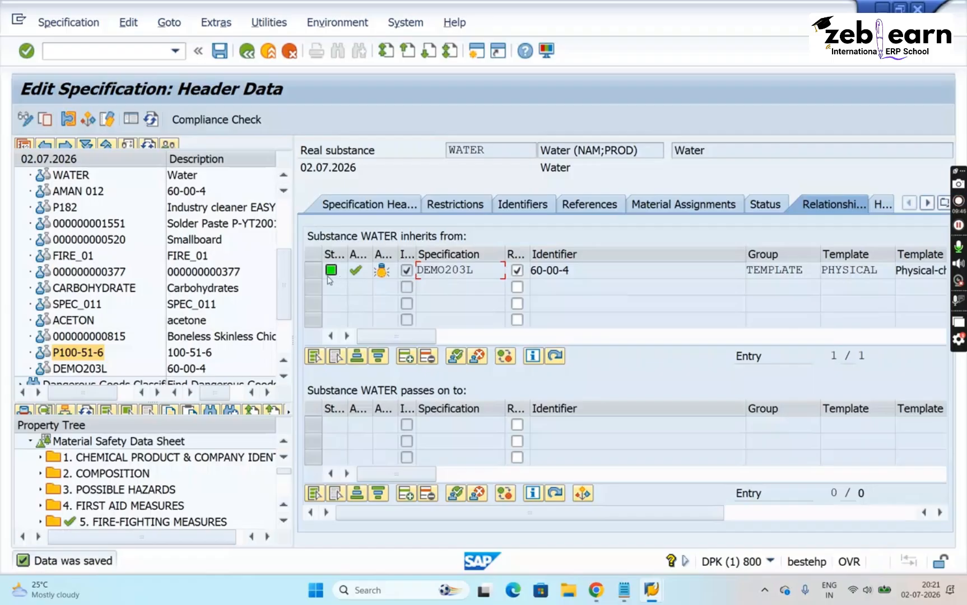
left_click(219, 52)
- Check the source specification and template of WATER's inheritance entry, and refresh the property tree
left_click_drag(483, 271, 388, 272)
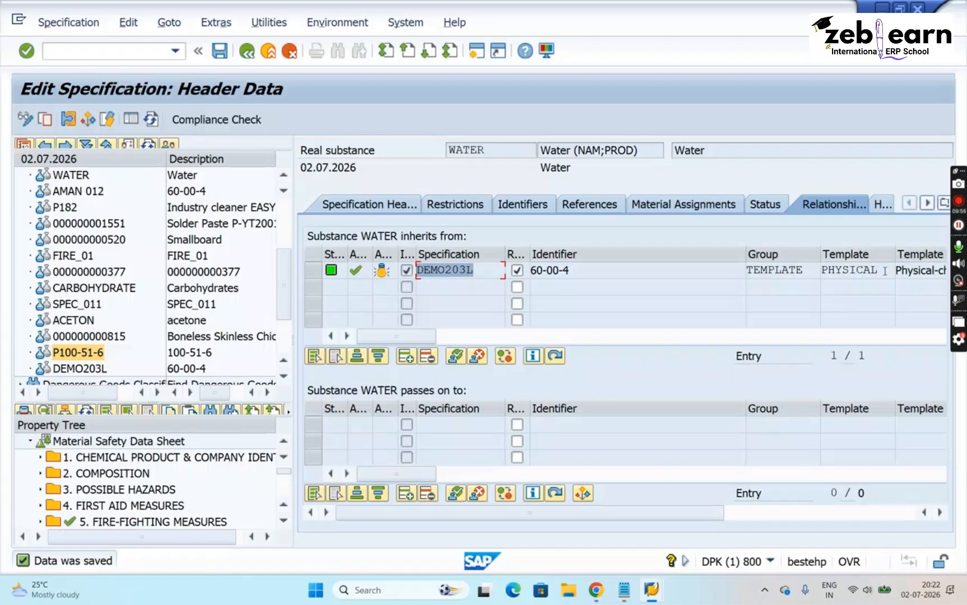
left_click_drag(884, 271, 806, 270)
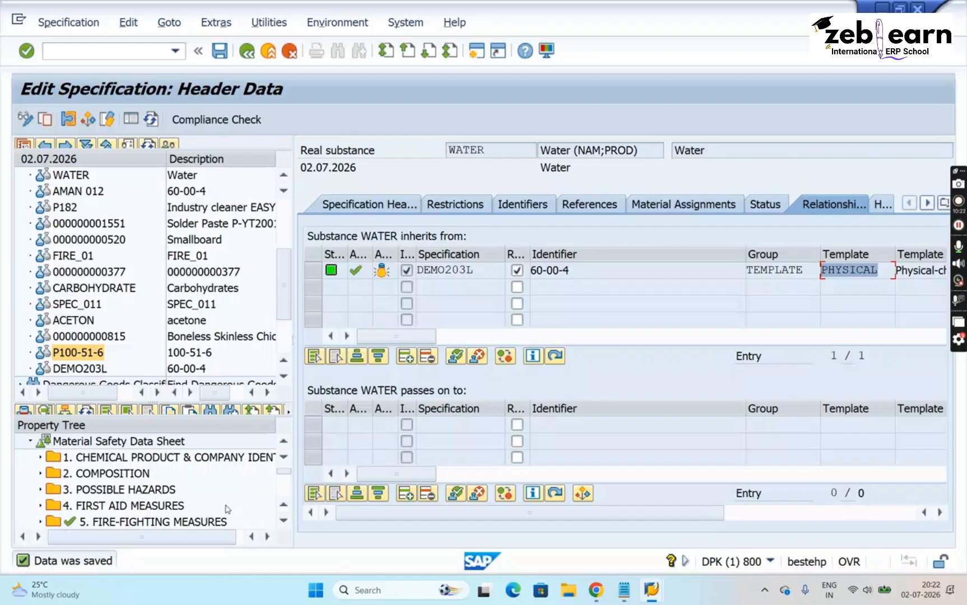
left_click(88, 413)
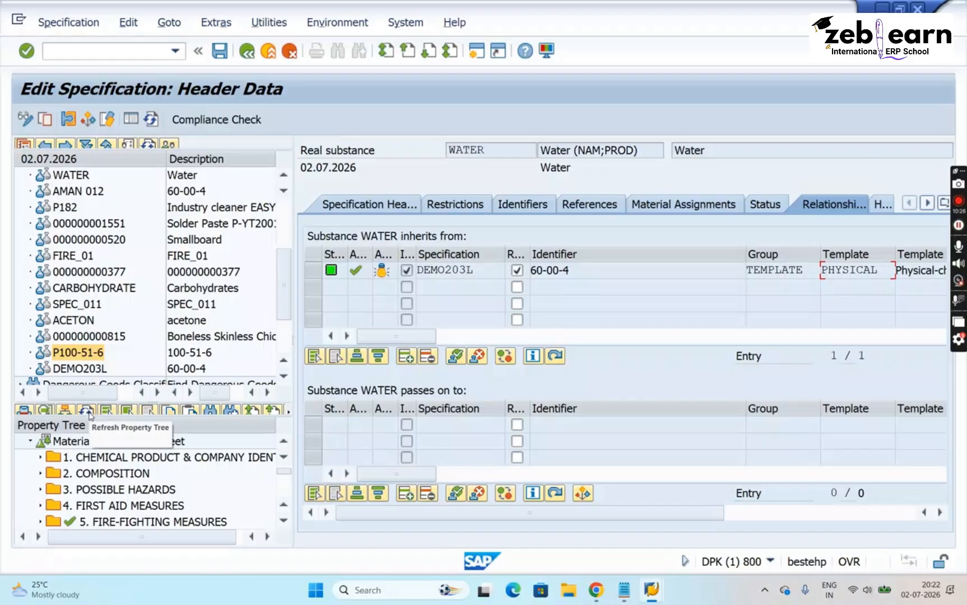
- Look through the Material Safety Data Sheet sections down to 16. OTHER INFORMATION for inherited data, and return to 9. PHYSICAL AND CHEMICAL PROPERTIES
left_click(284, 521)
left_click(284, 520)
left_click(284, 520)
left_click(284, 521)
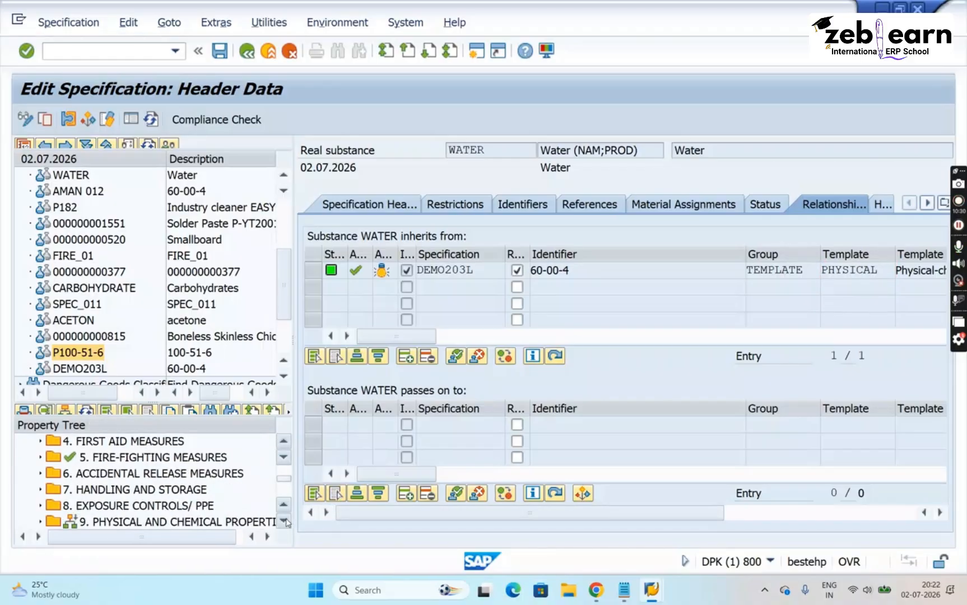
left_click(284, 520)
left_click(284, 521)
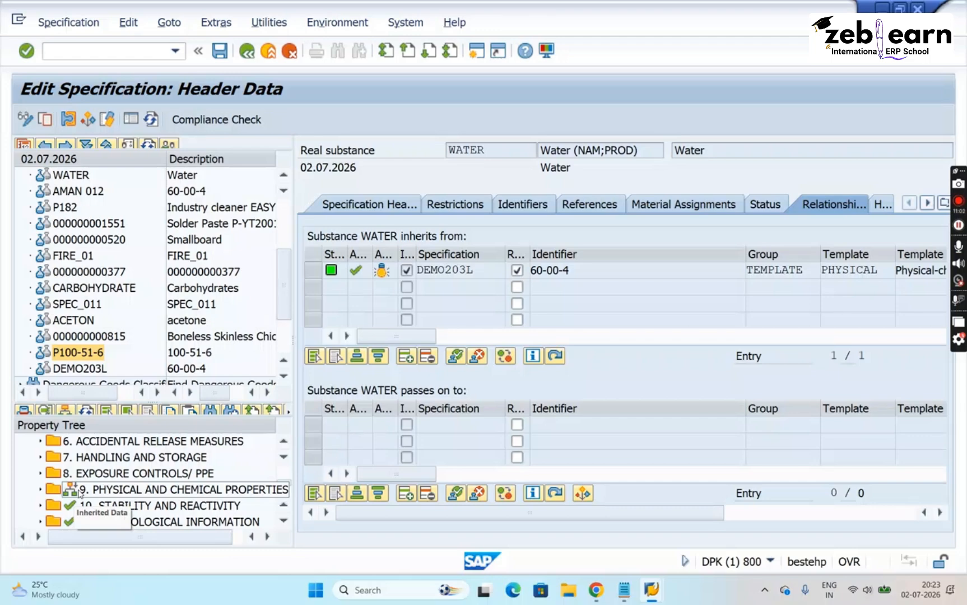
left_click(283, 522)
left_click(283, 522)
left_click(283, 523)
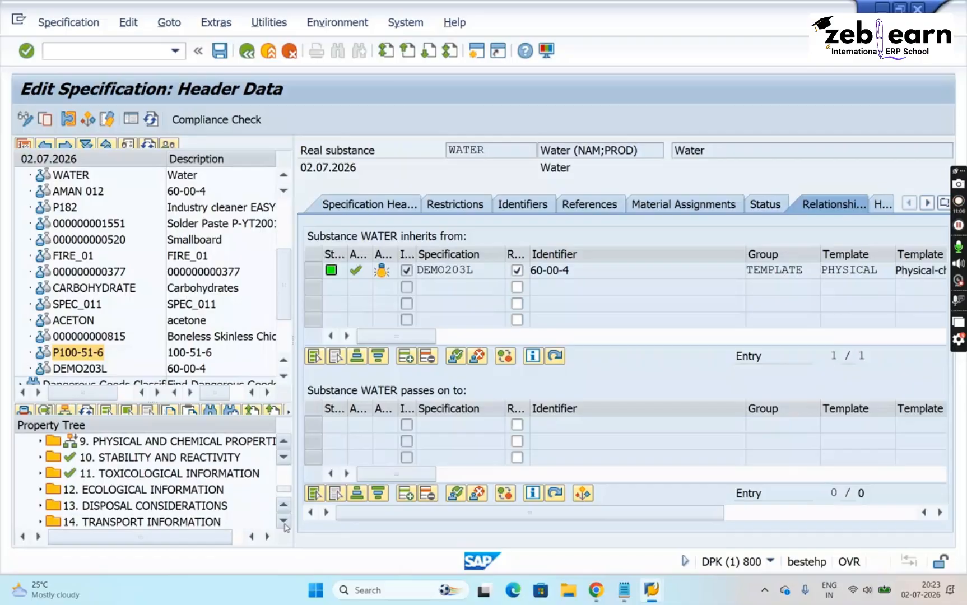
left_click(284, 523)
left_click(283, 523)
left_click(283, 523)
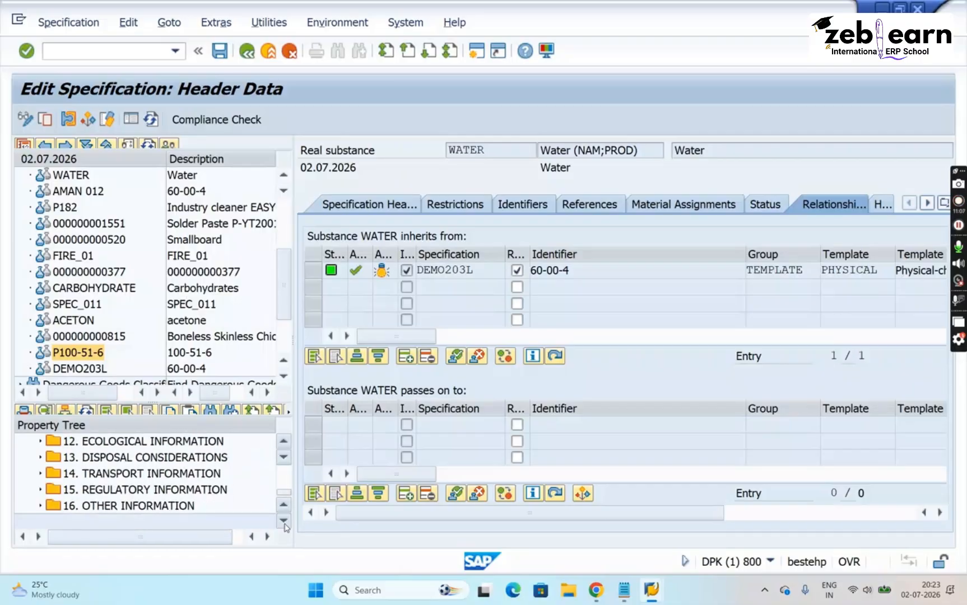
left_click(284, 442)
left_click(283, 443)
left_click(284, 442)
left_click(283, 442)
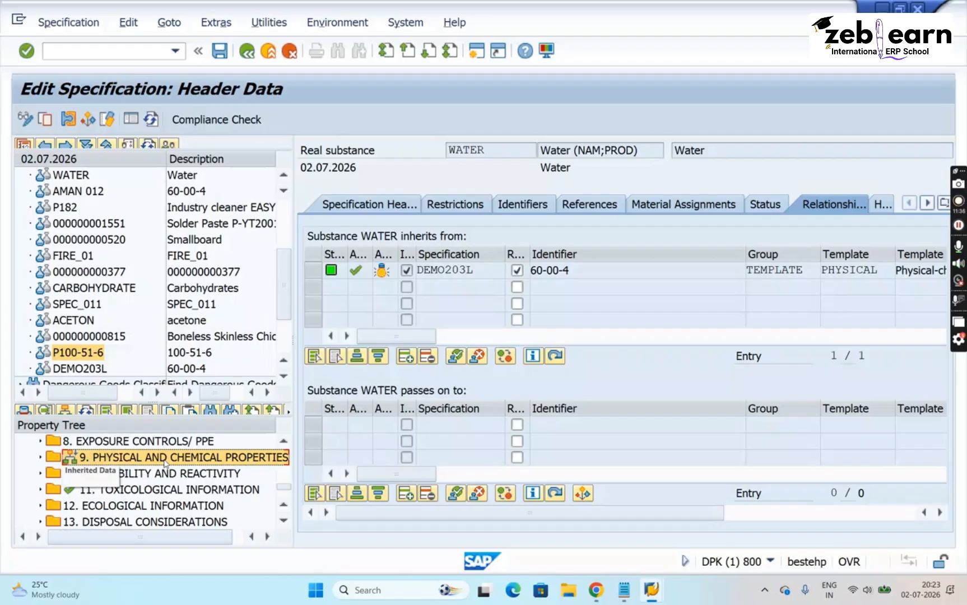
- Examine the data indicators from 1. CHEMICAL PRODUCT & COMPANY IDENT. through 9. PHYSICAL AND CHEMICAL PROPERTIES in WATER's property tree
left_click(283, 475)
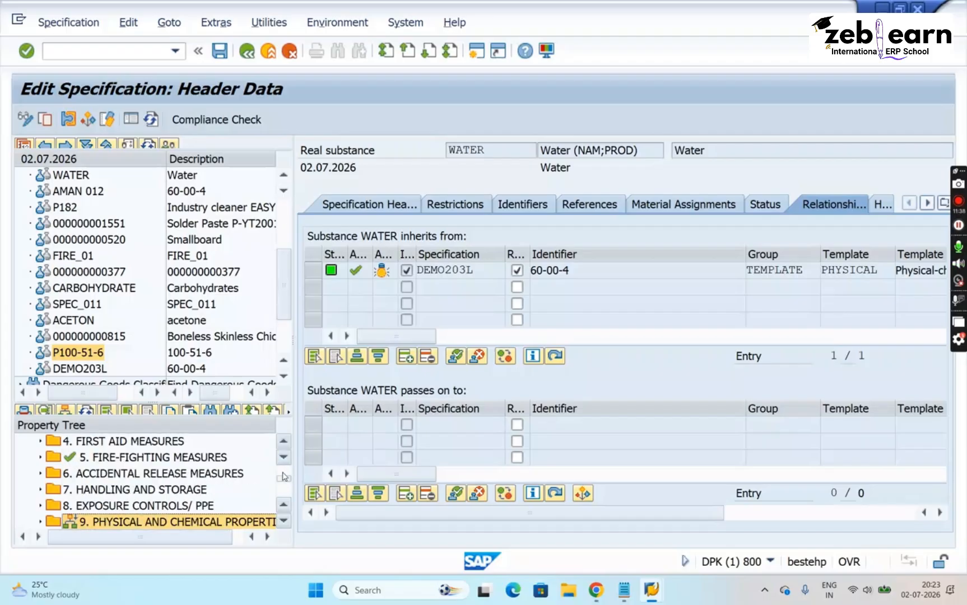
left_click(284, 475)
left_click(79, 446)
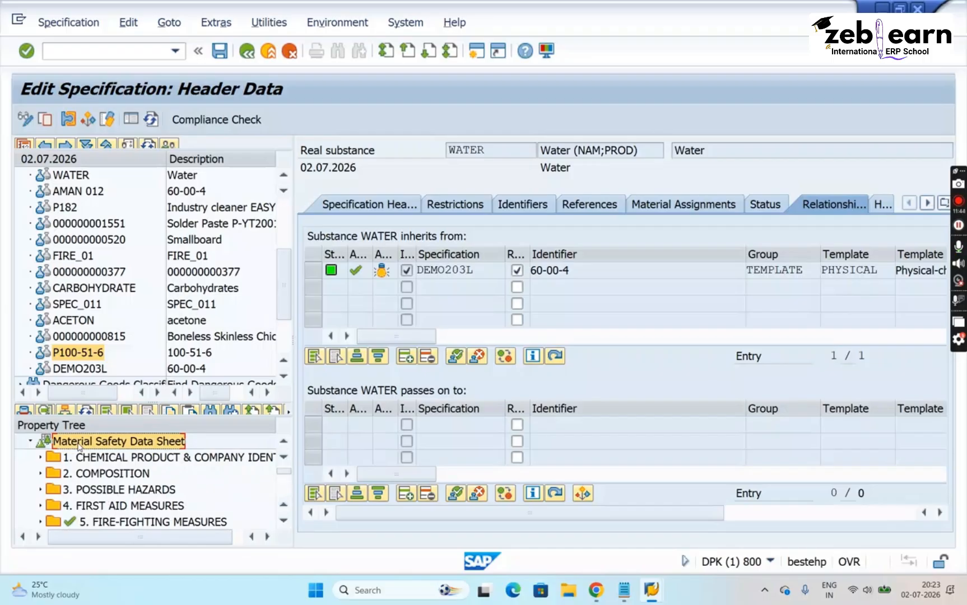
left_click(93, 462)
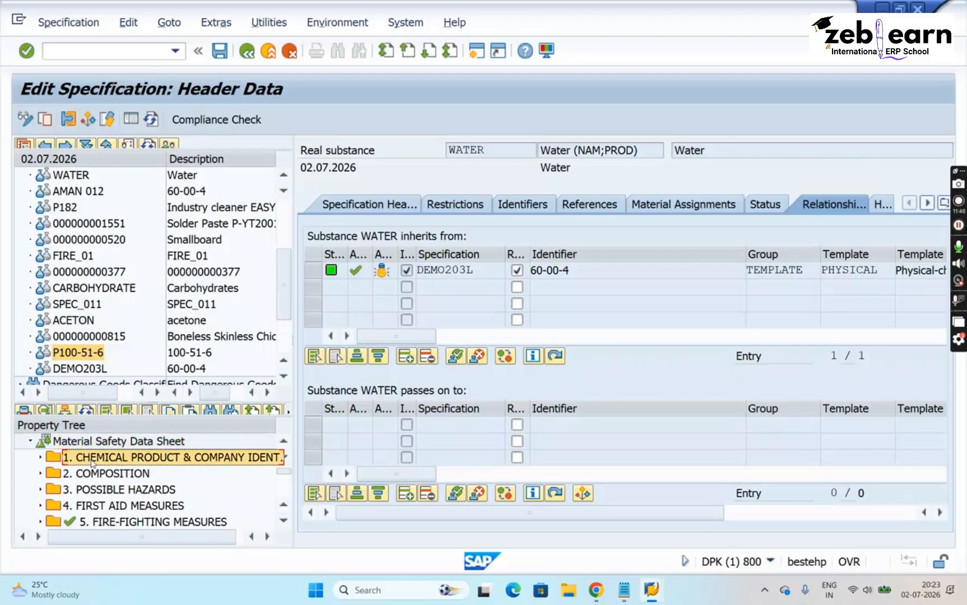
key("Down")
key("Down")
key("Down")
key("Down")
key("Down")
key("Down")
key("Down")
key("Down")
key("Down")
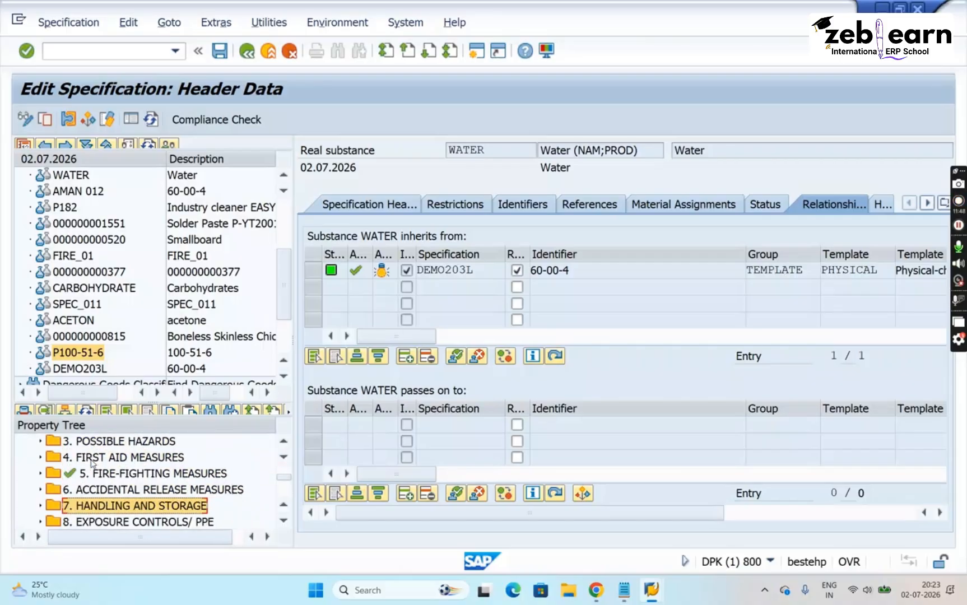
key("Up")
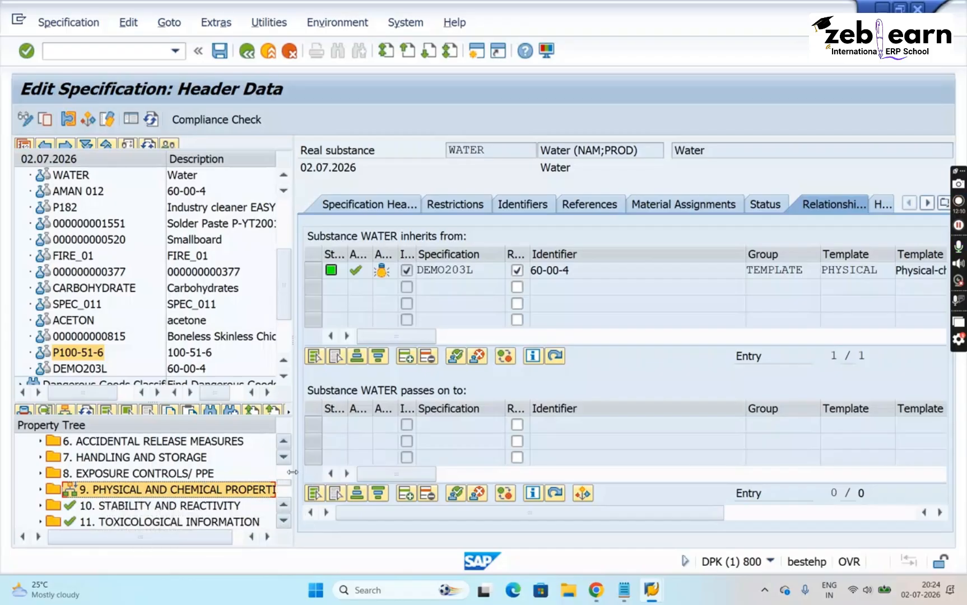
- Switch WATER's property tree from Material Safety Data Sheet to STANDARD [Standard Properties] and inspect the Physical-Chemical Properties node
scroll(291, 474, "up", 3)
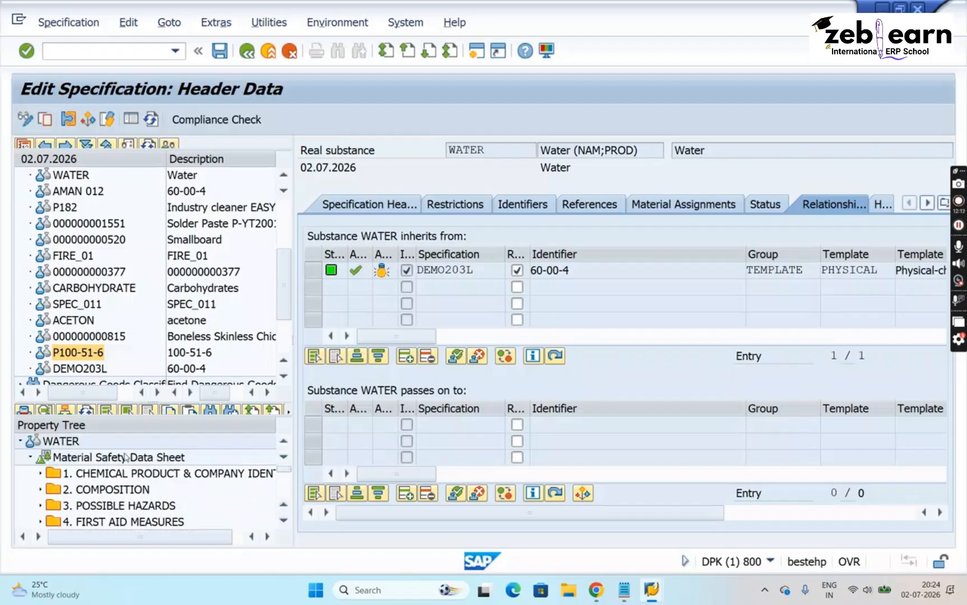
left_click(126, 458)
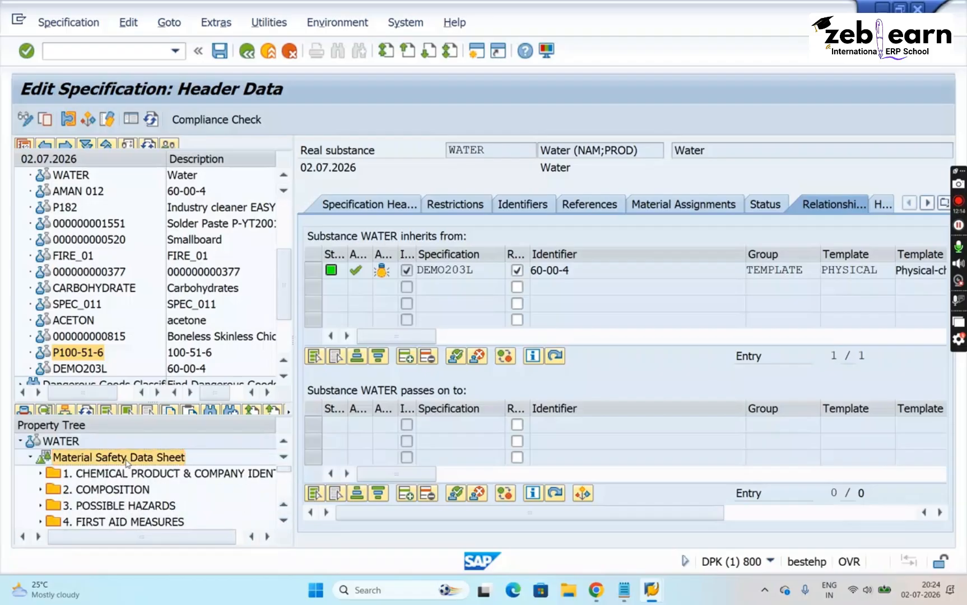
right_click(128, 463)
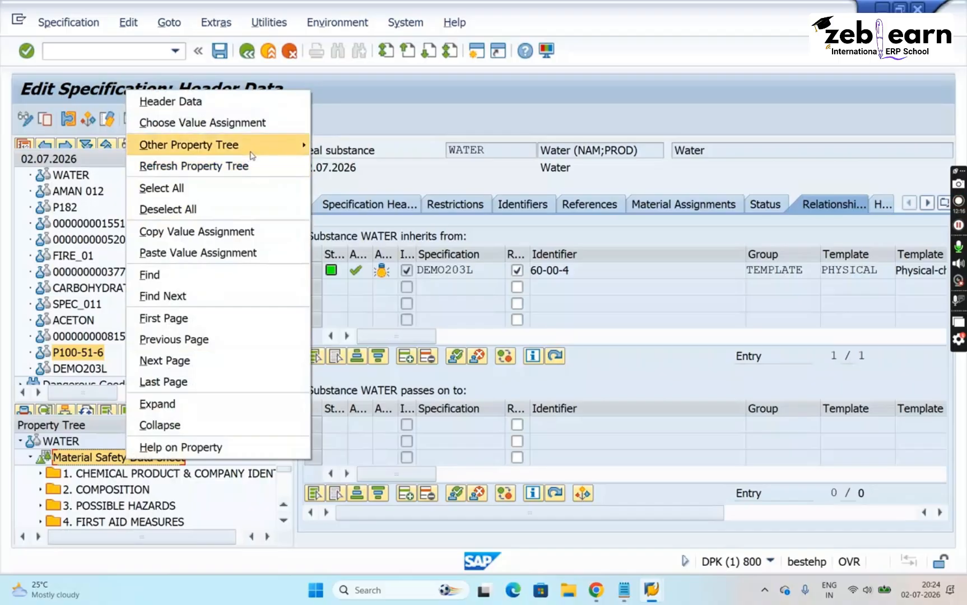
mouse_move(253, 156)
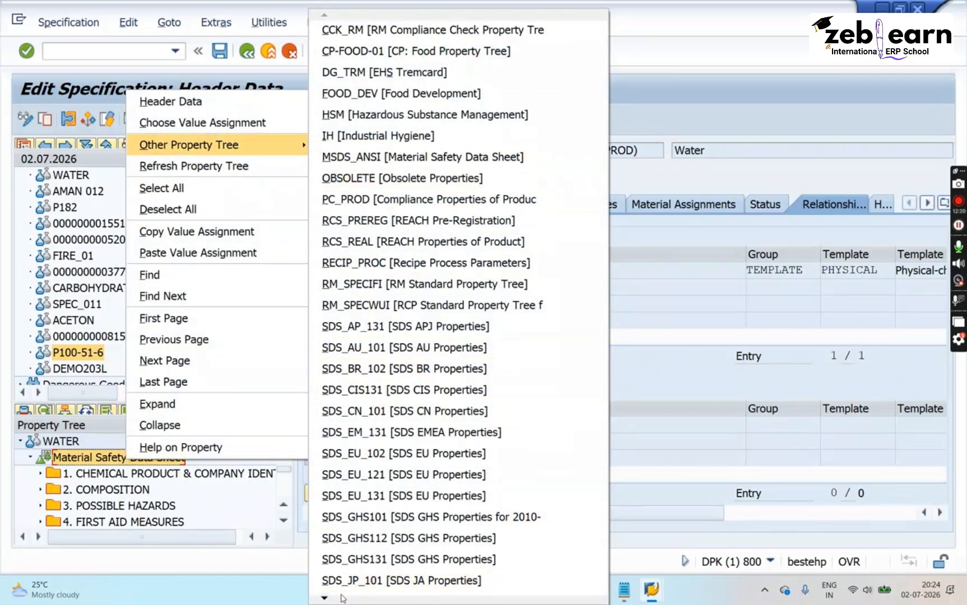
mouse_move(325, 599)
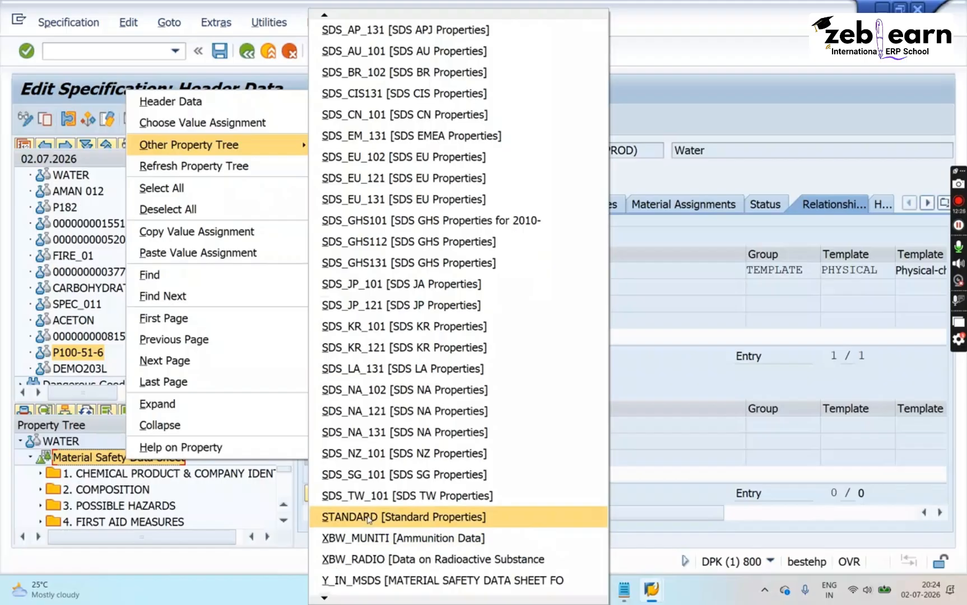
left_click(369, 518)
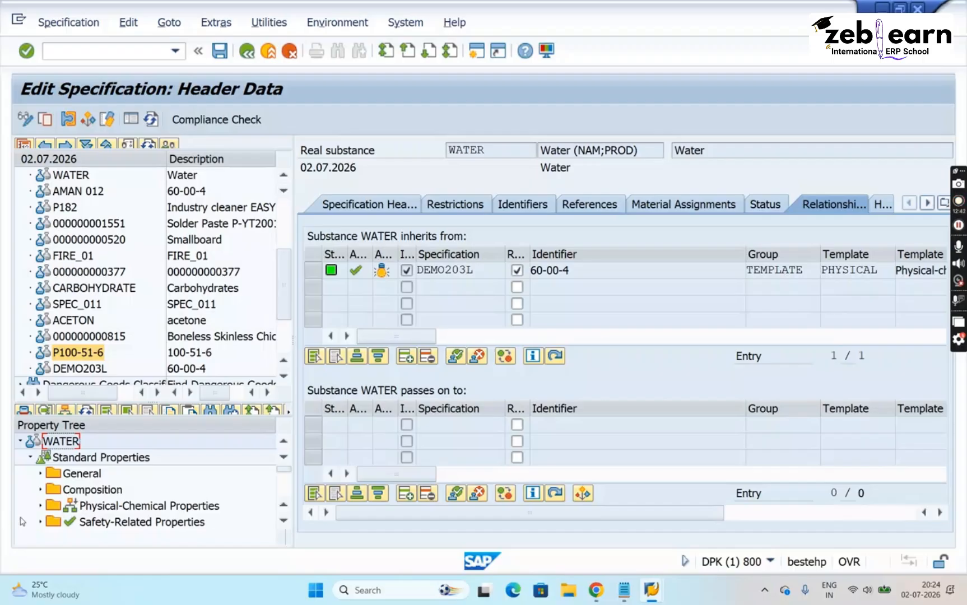
left_click(94, 510)
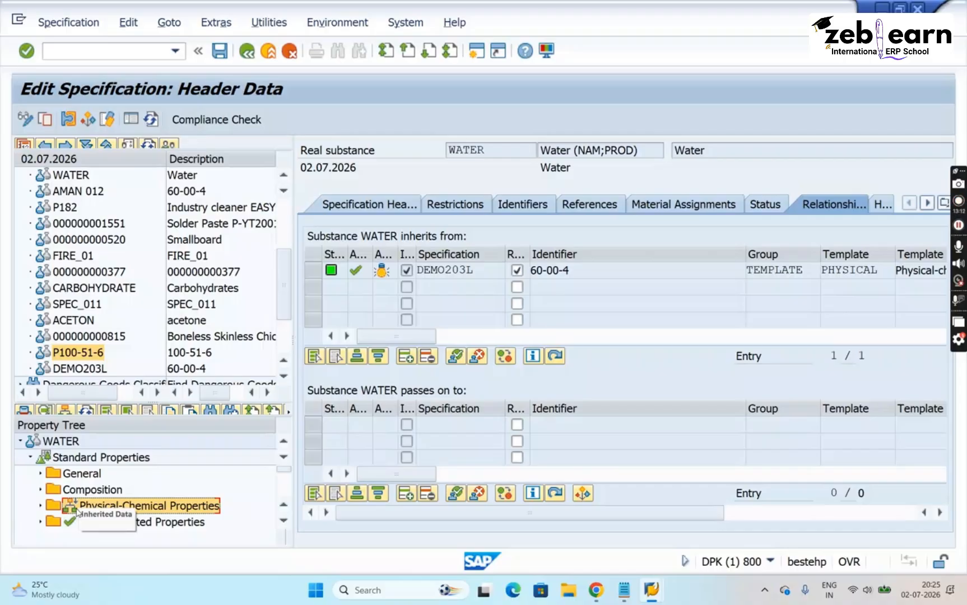
- Switch WATER's property tree to MSDS_ANSI [Material Safety Data Sheet] and select 9. PHYSICAL AND CHEMICAL PROPERTIES
left_click(118, 459)
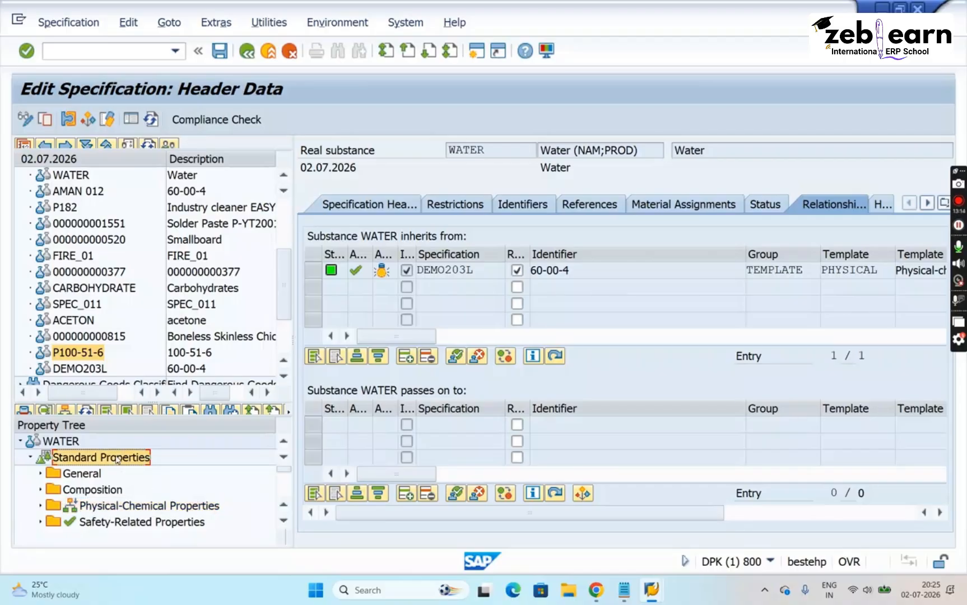
right_click(117, 459)
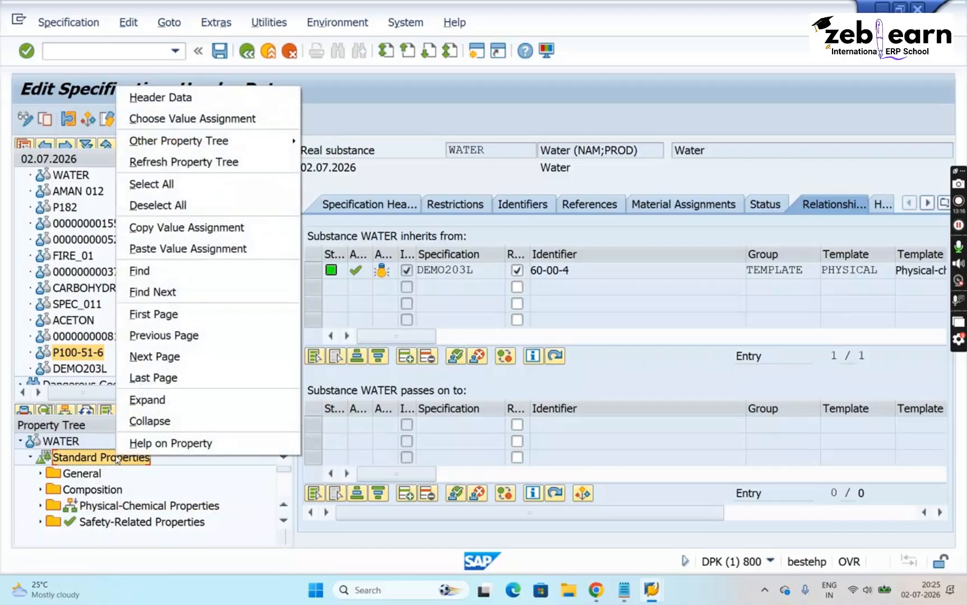
mouse_move(264, 151)
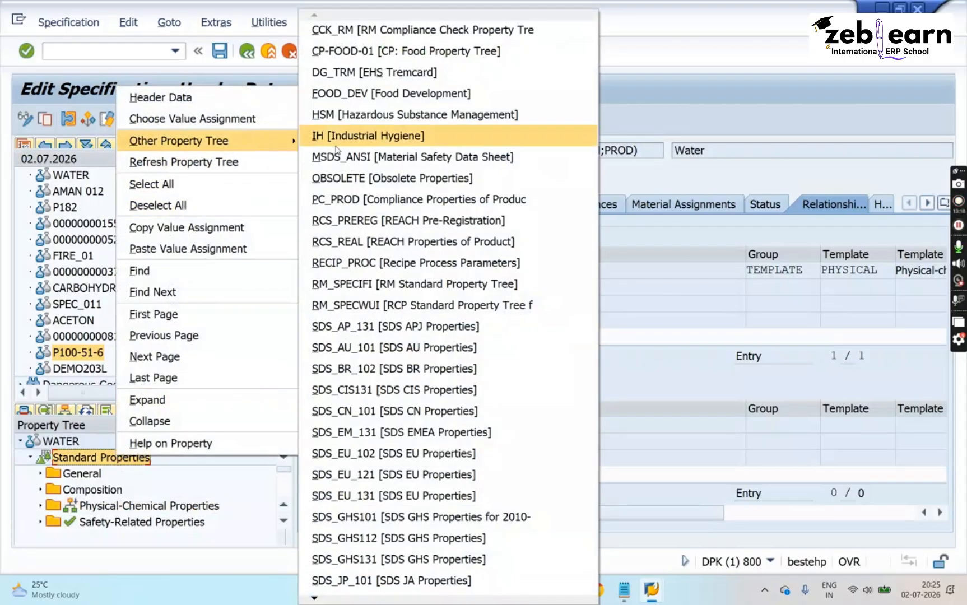
left_click(361, 161)
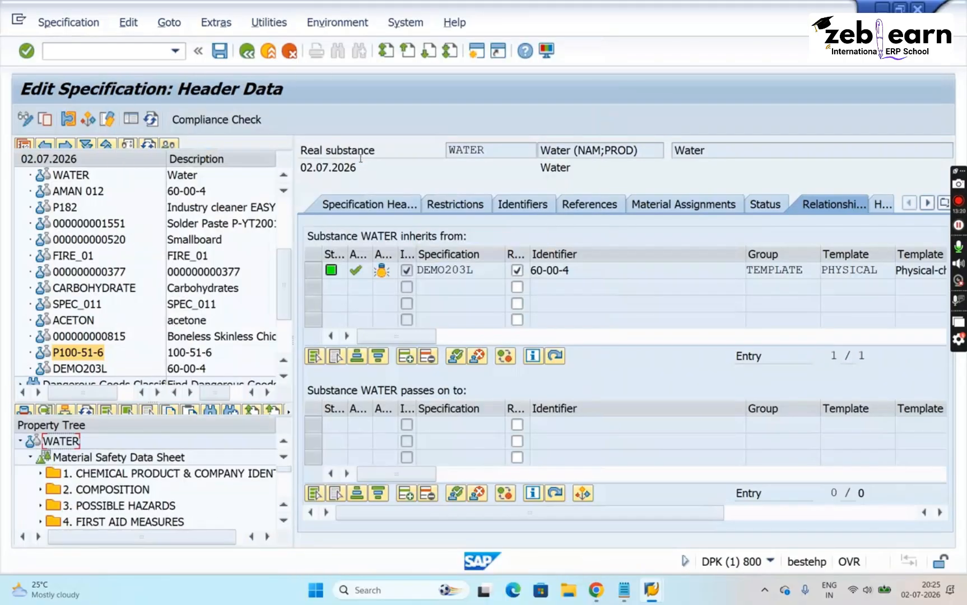
scroll(286, 496, "down", 2)
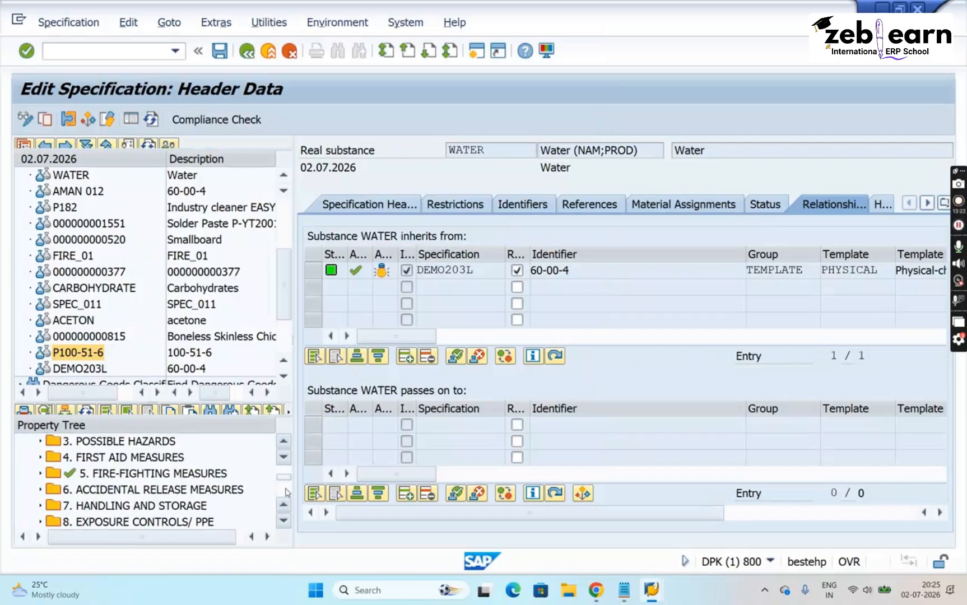
scroll(287, 493, "down", 2)
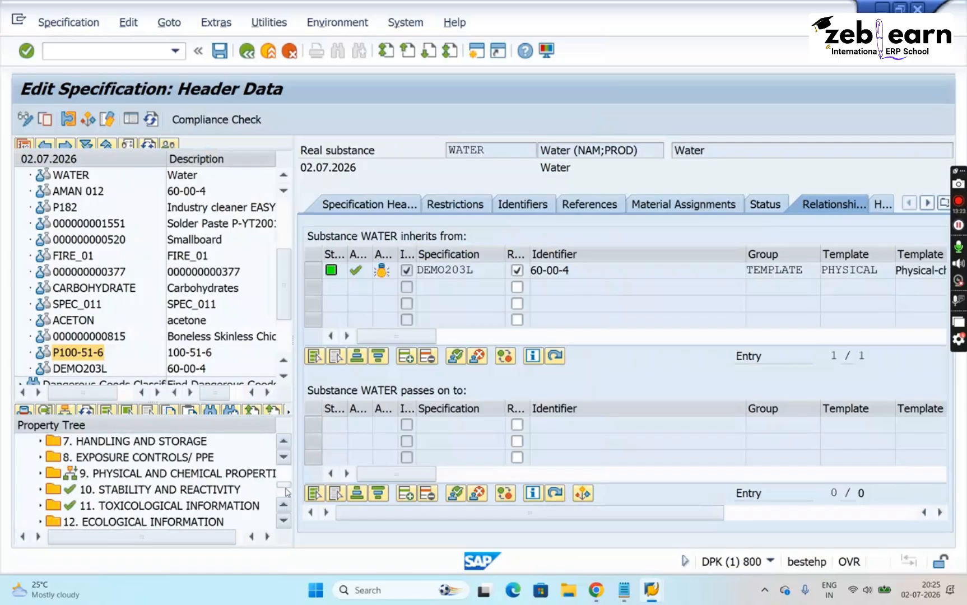
left_click(144, 476)
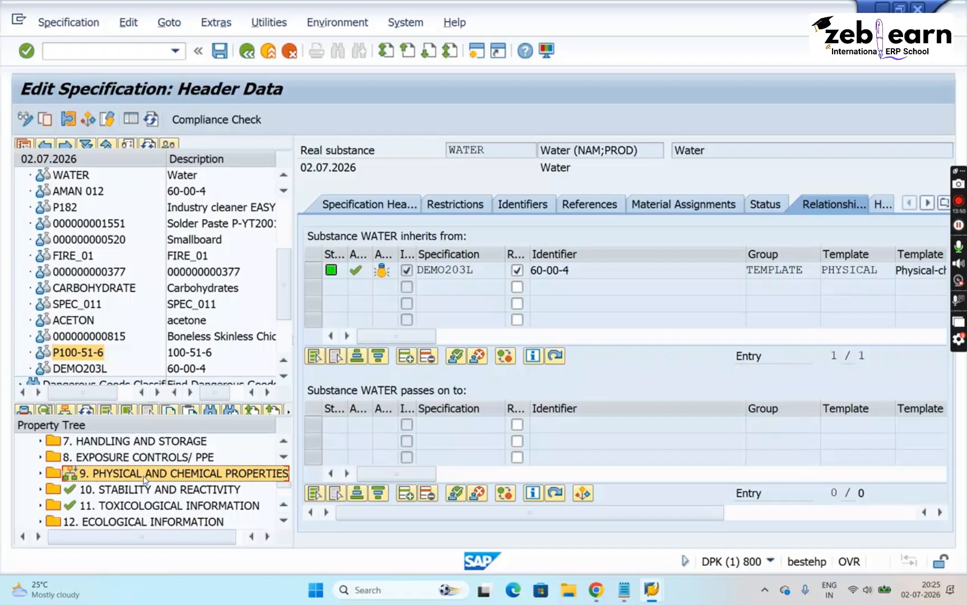
- Start a new inheritance entry from a source substance for WATER and list the standard inheritance templates under TEMPLATE
left_click(495, 288)
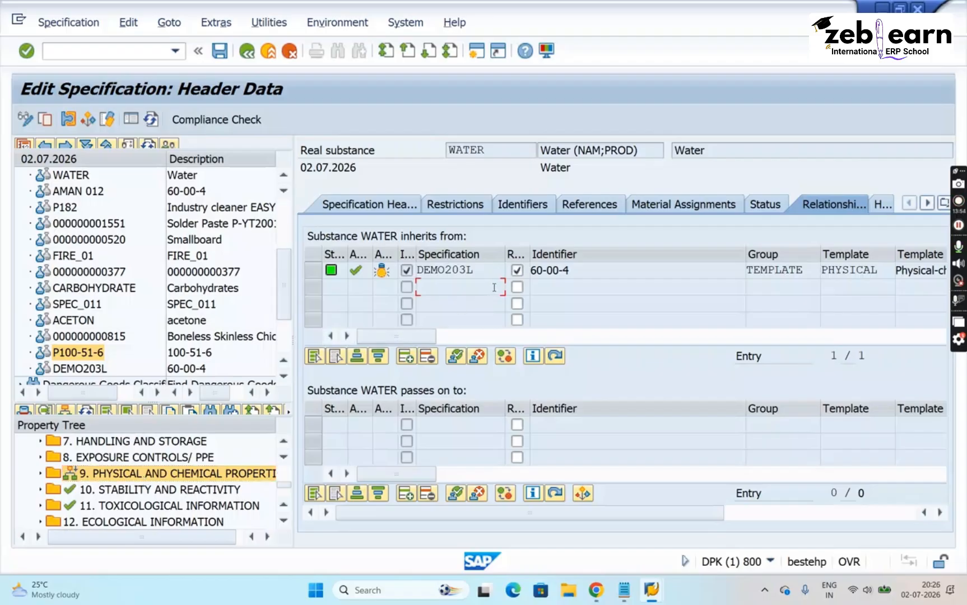
left_click(488, 271)
left_click(479, 289)
left_click(407, 356)
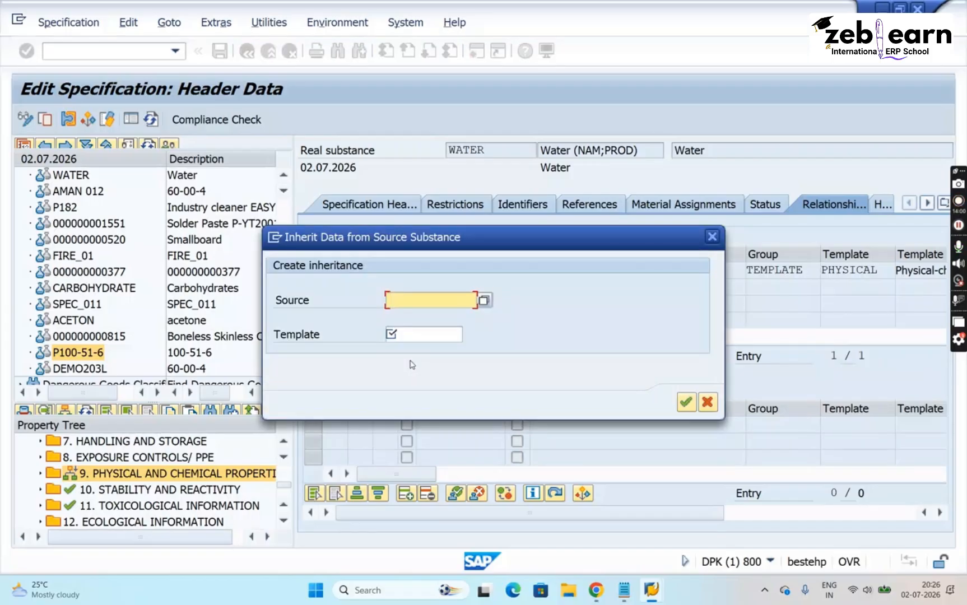
left_click(428, 335)
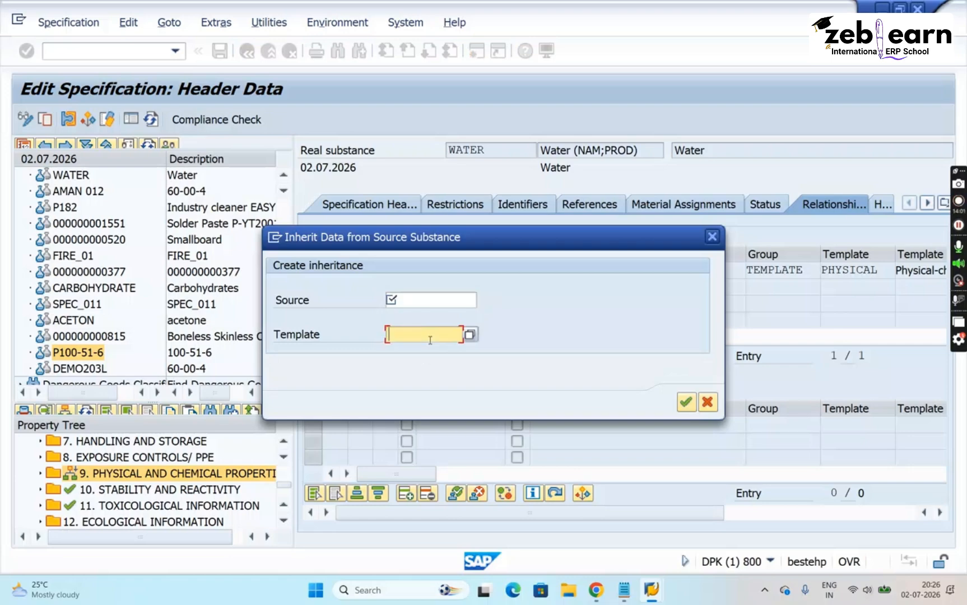
left_click(469, 335)
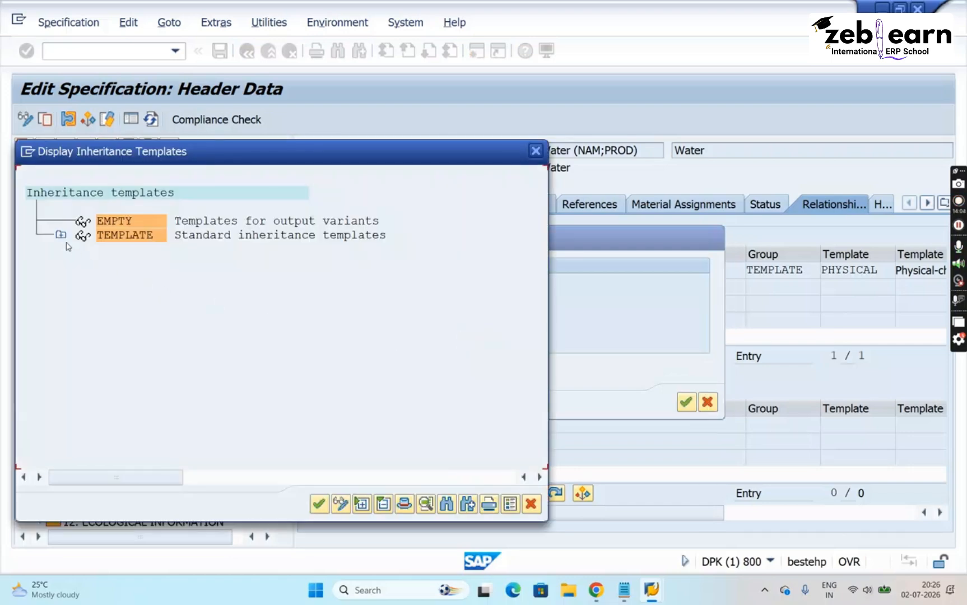
left_click(61, 235)
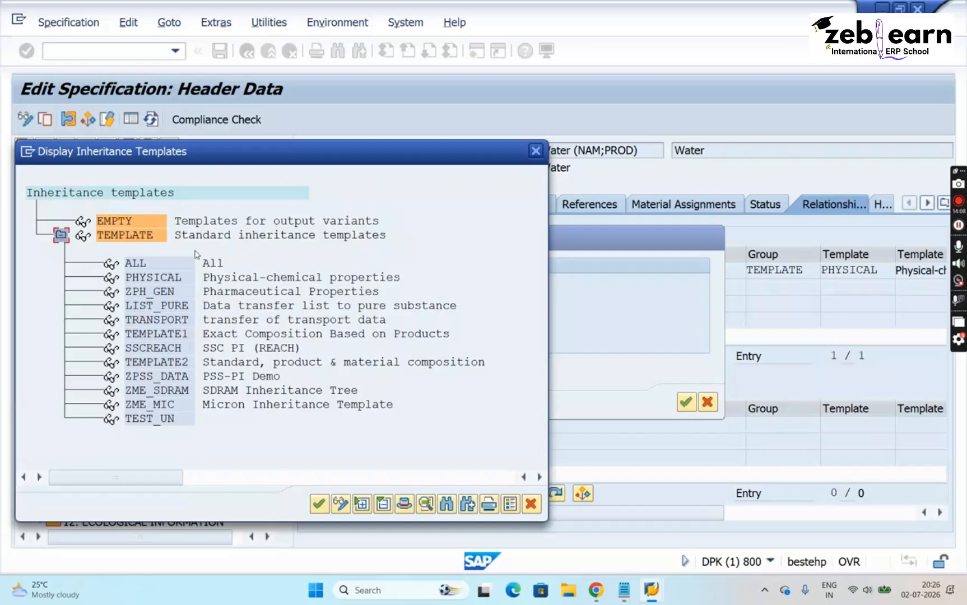
- Compare the ALL, PHYSICAL and LIST_PURE inheritance templates, and close the dialogs without creating an entry
left_click(210, 267)
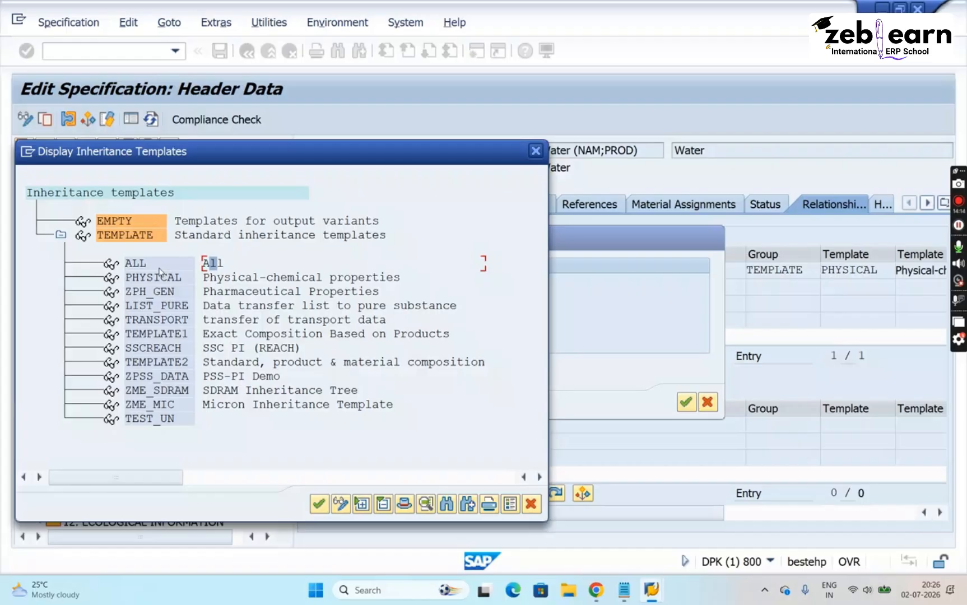
left_click(208, 279)
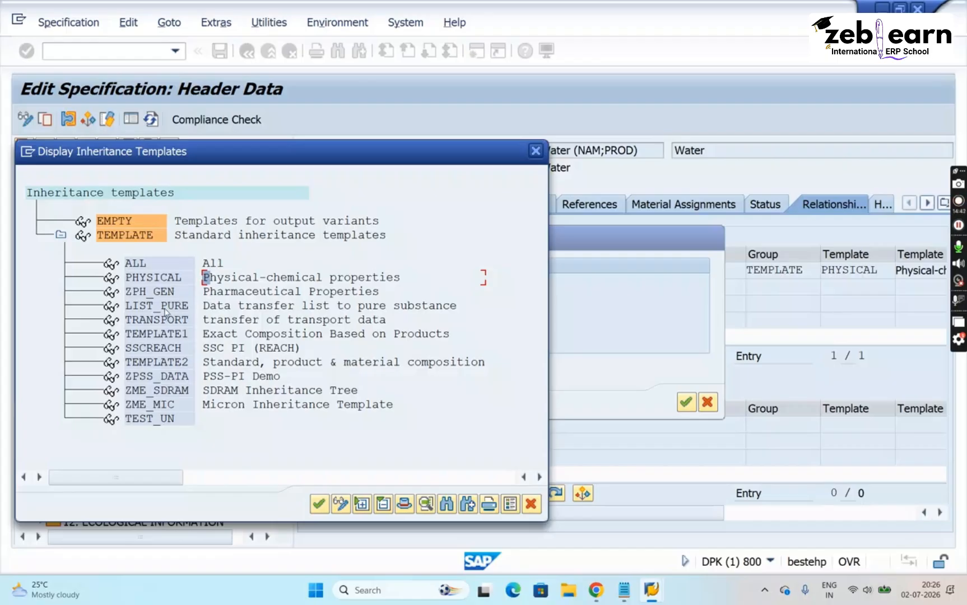
left_click(165, 307)
left_click(159, 280)
left_click(159, 265)
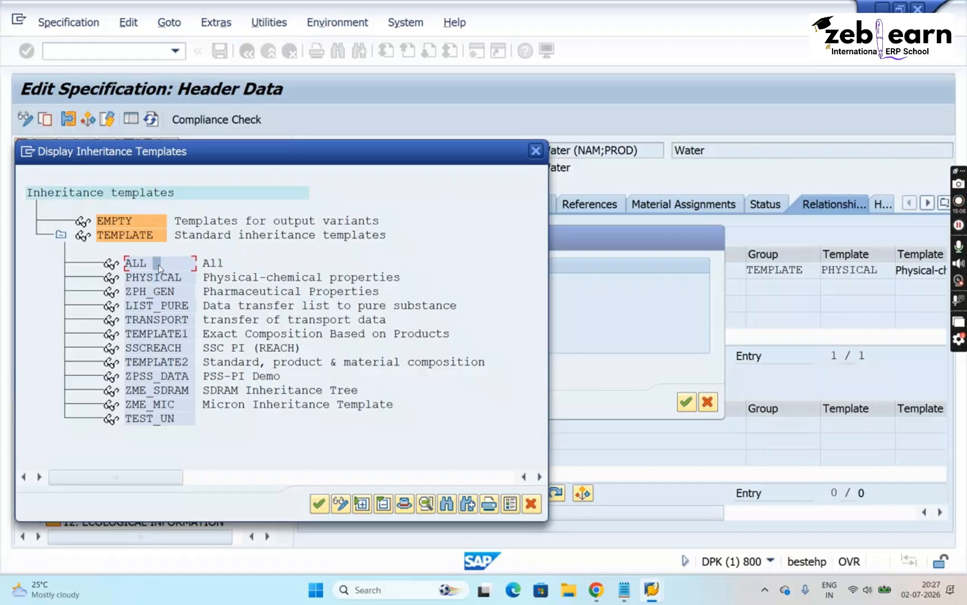
key("Escape")
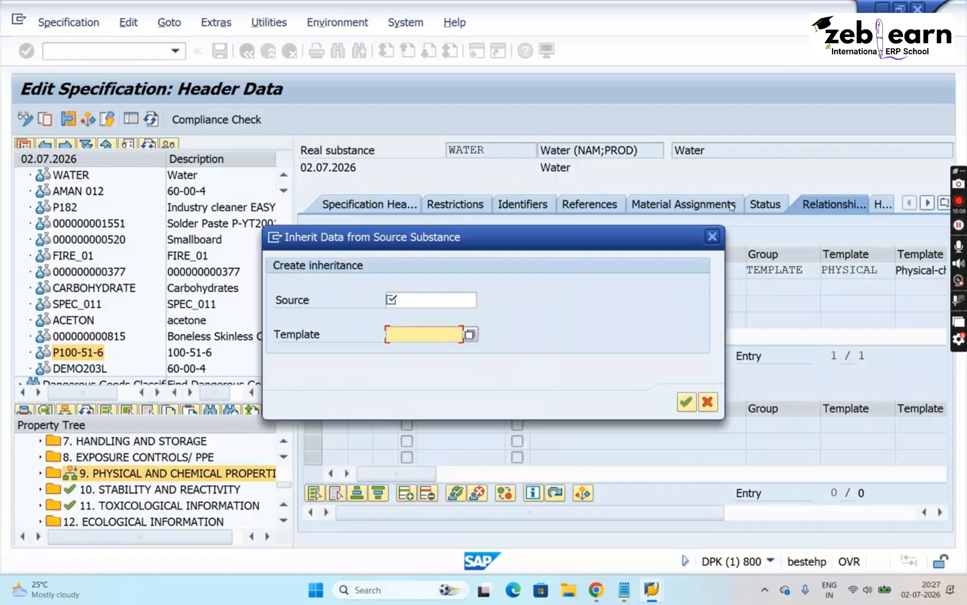
left_click(712, 238)
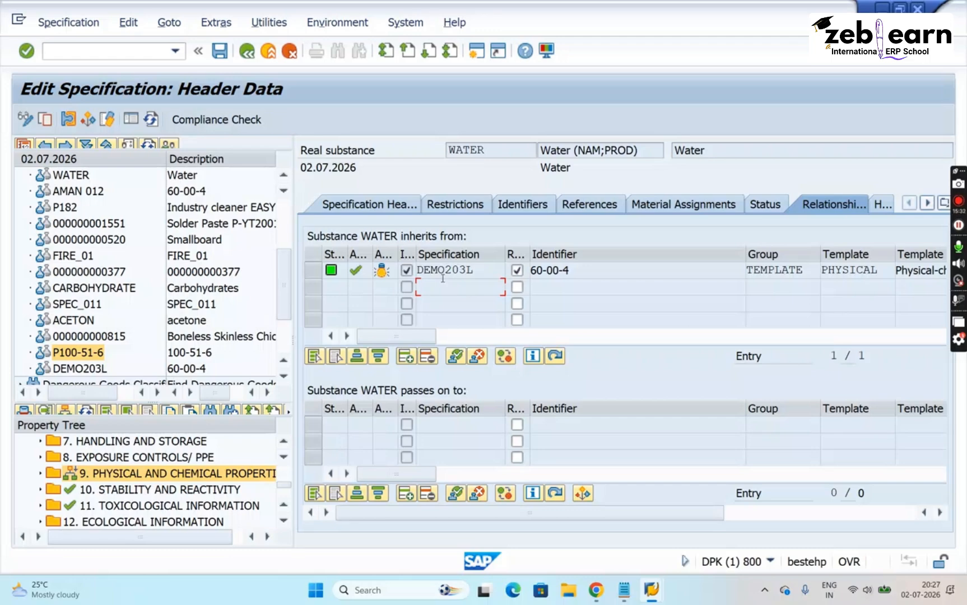
- Check 10. STABILITY AND REACTIVITY against the template of WATER's inheritance entry, and go to the table of substances WATER passes data to
left_click(194, 492)
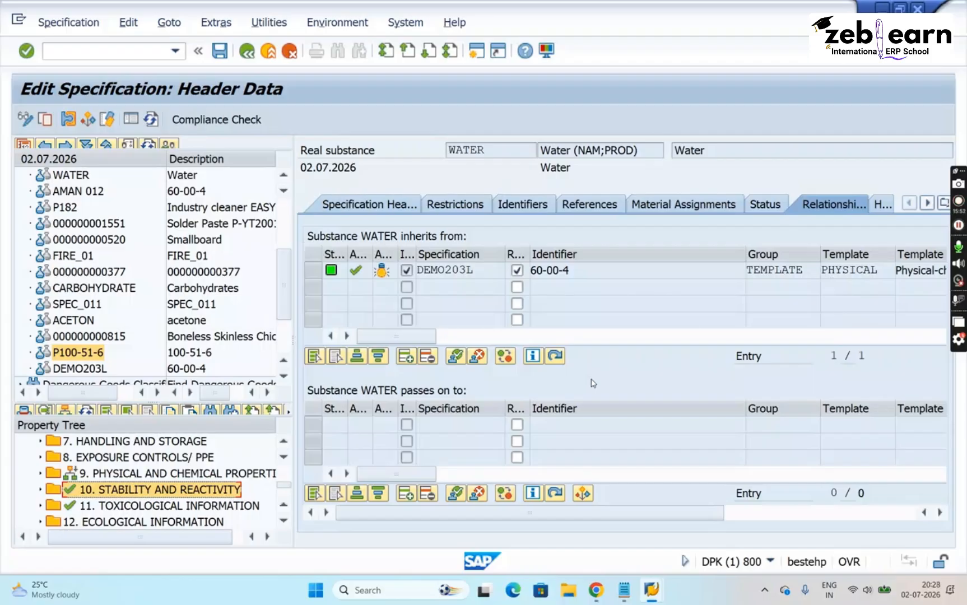
left_click(870, 270)
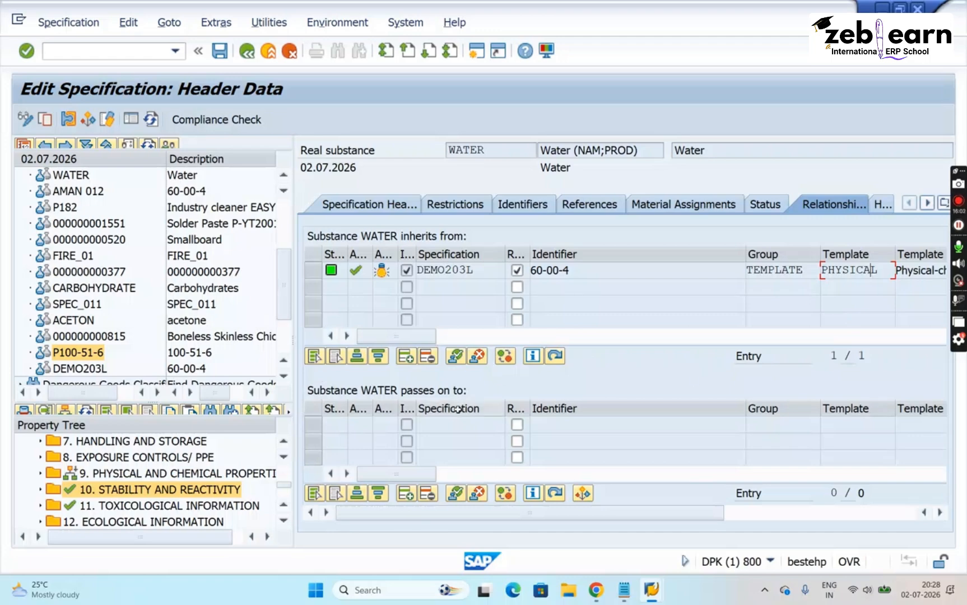
left_click(446, 429)
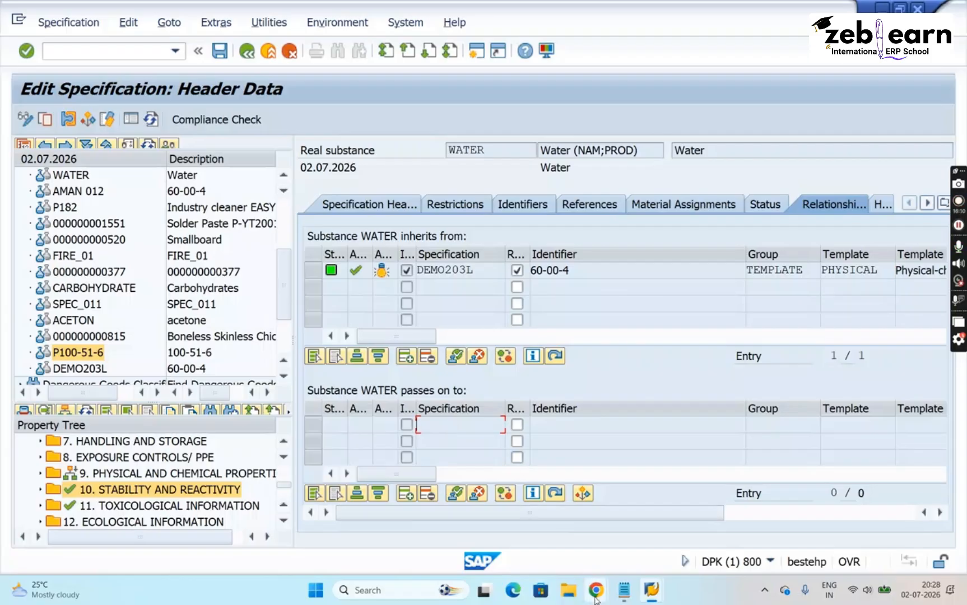
- Switch to the Teams meeting in the browser, admit the participant waiting in the lobby, and return to SAP
left_click(524, 524)
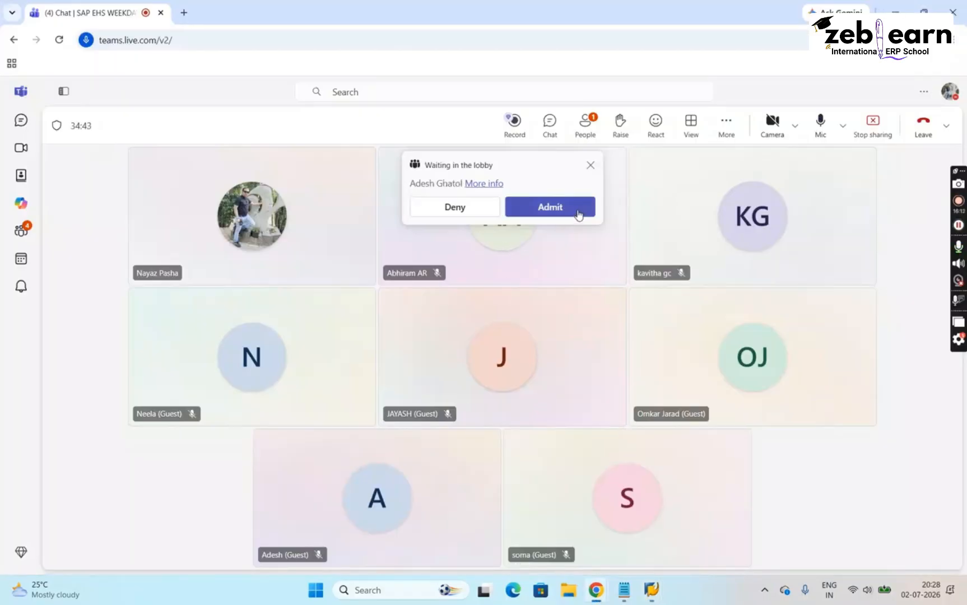
left_click(578, 213)
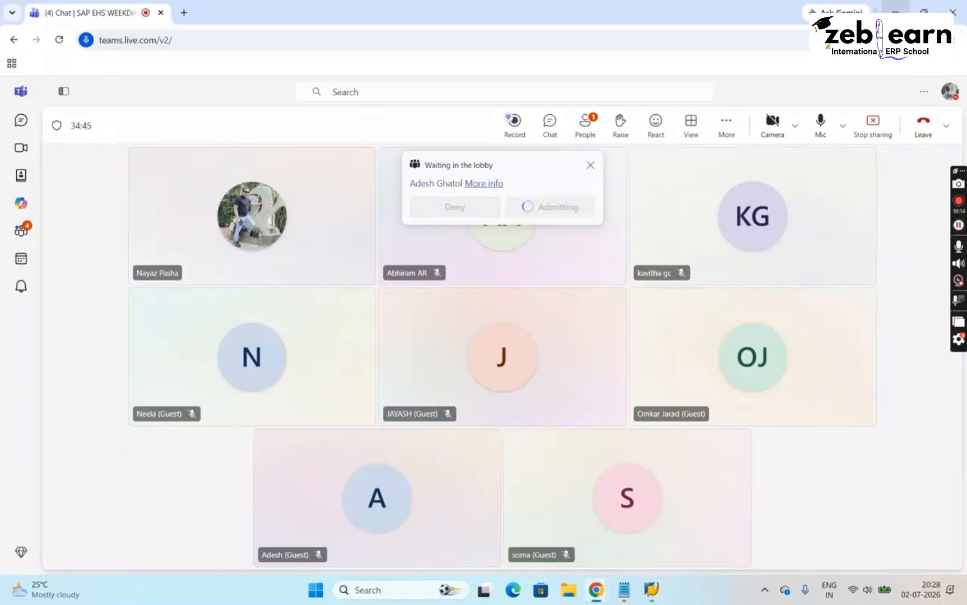
key("alt+Tab")
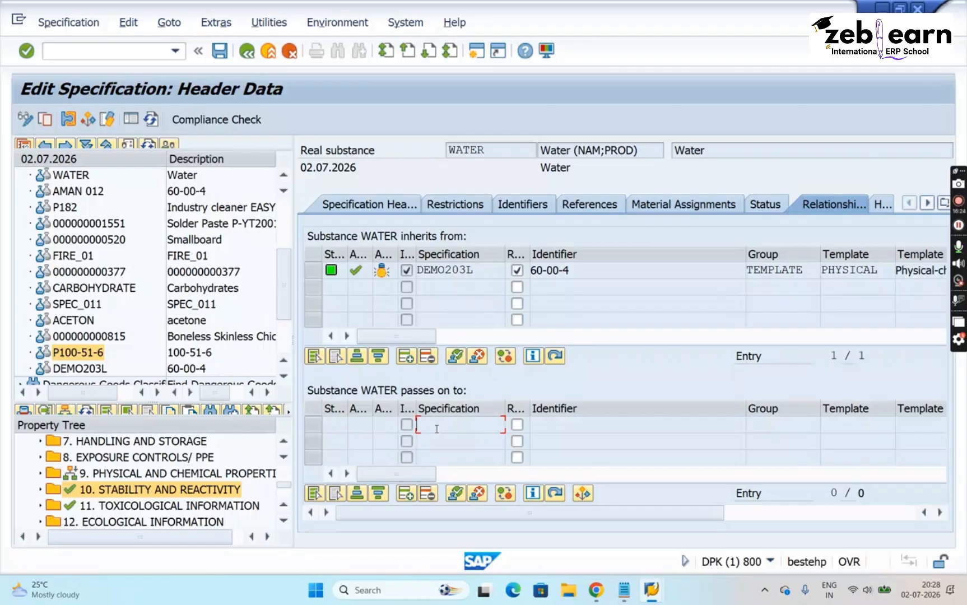
- Start creating an inheritance relationship that passes WATER's data on, and search for target specifications without any search criteria
left_click(406, 495)
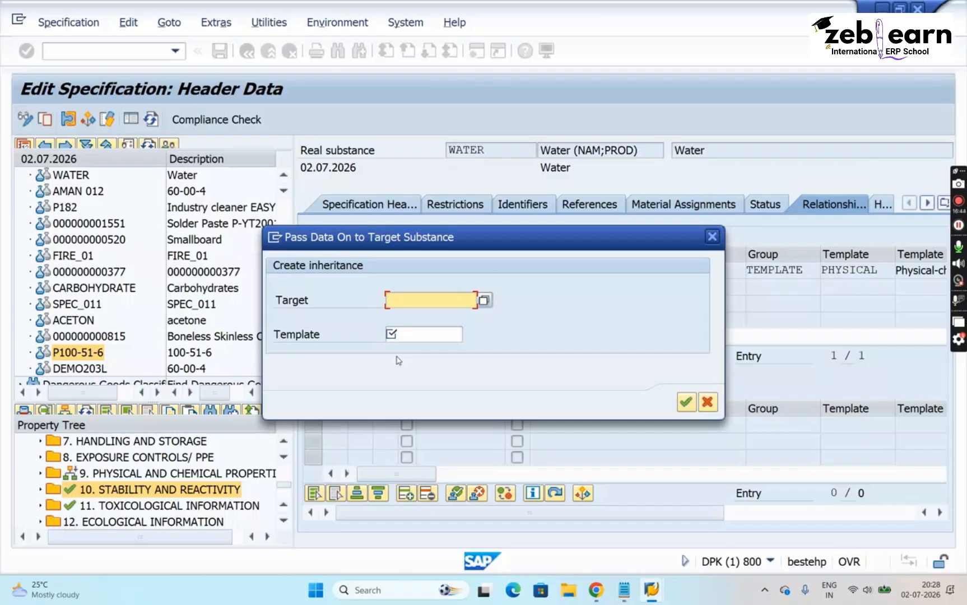
left_click(485, 301)
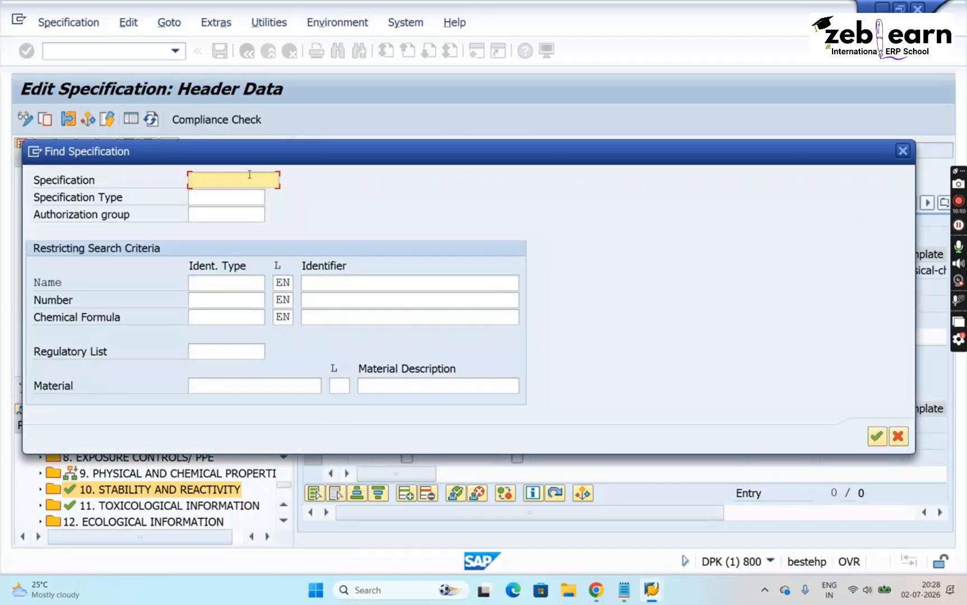
key("Return")
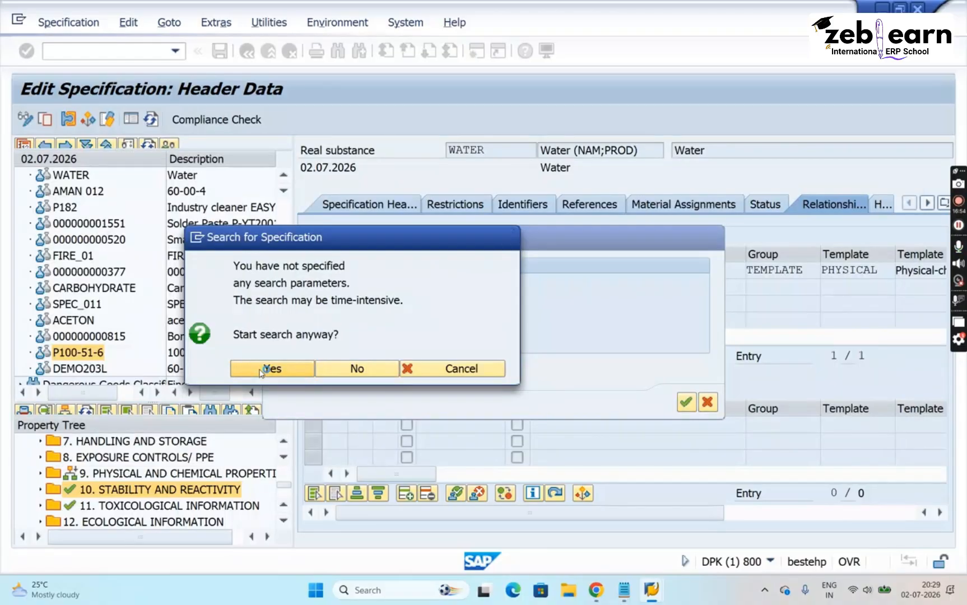
left_click(261, 372)
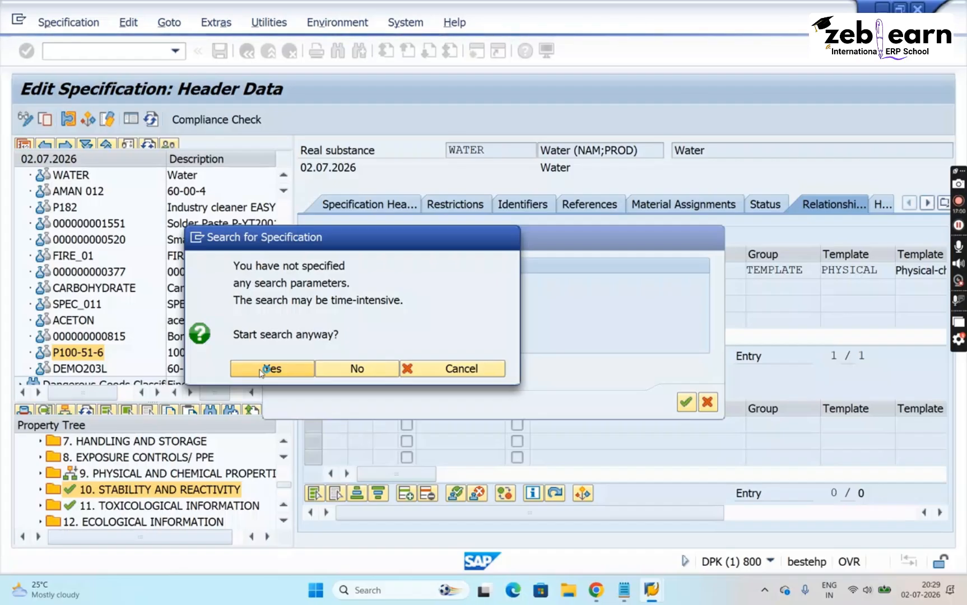
left_click(261, 370)
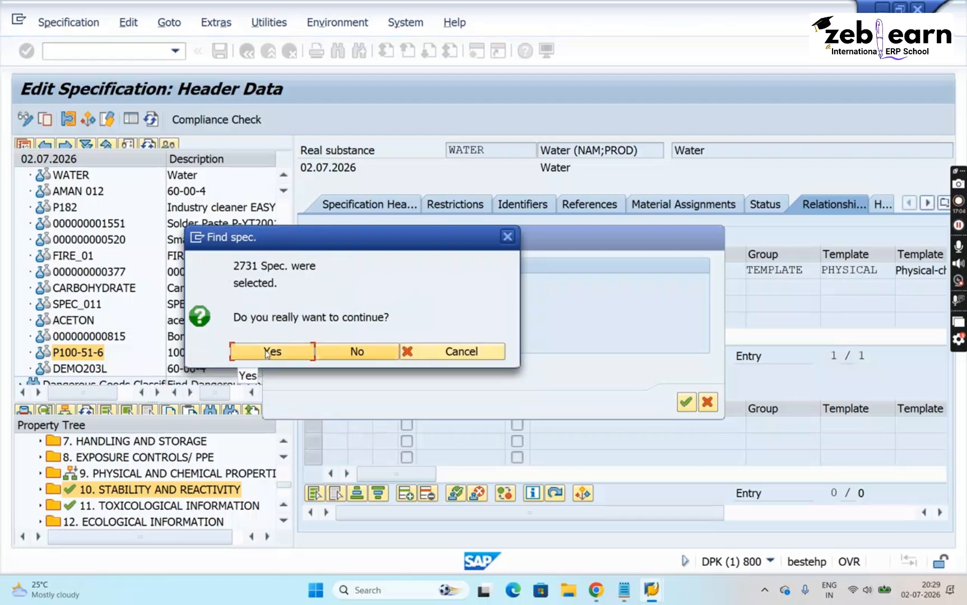
left_click(267, 351)
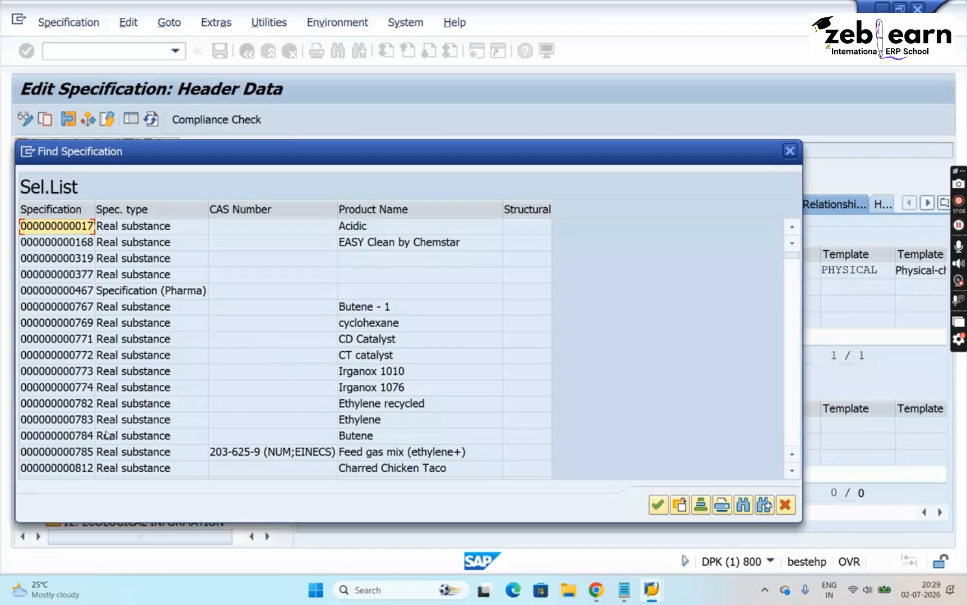
left_click(105, 431)
key("Down")
key("Down")
key("Down")
key("Down")
key("Down")
key("Down")
key("Down")
key("Down")
key("Down")
key("Down")
key("Down")
key("Down")
key("Down")
key("Down")
key("Down")
key("Down")
key("Down")
key("Down")
key("Down")
key("Down")
key("Down")
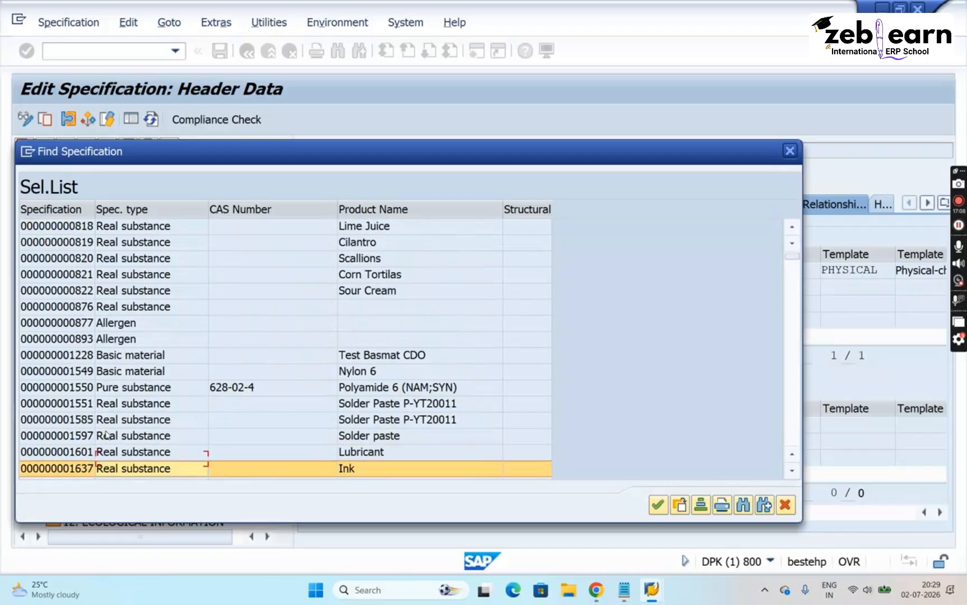
key("Up")
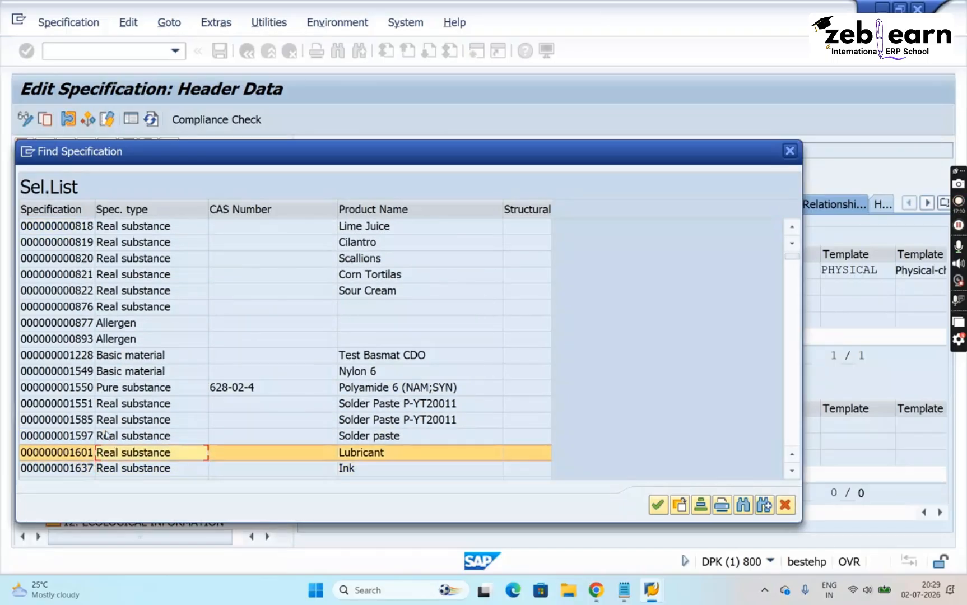
double_click(78, 453)
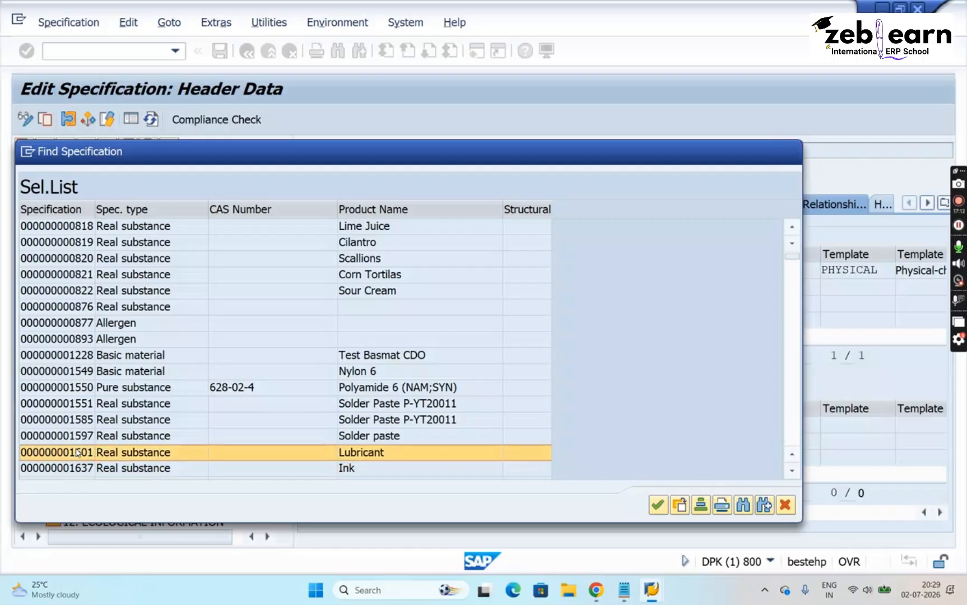
left_click(424, 334)
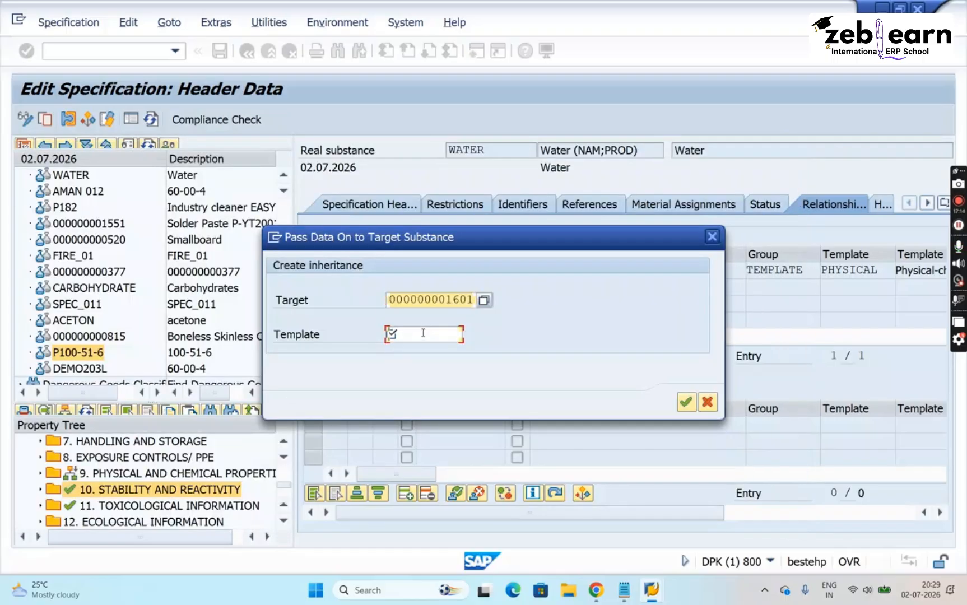
left_click(470, 336)
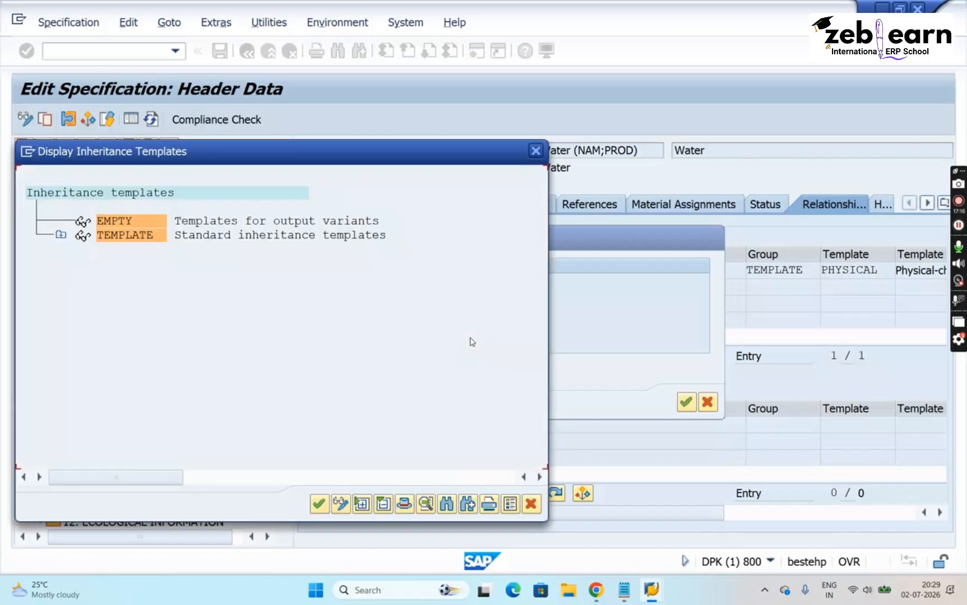
left_click(60, 236)
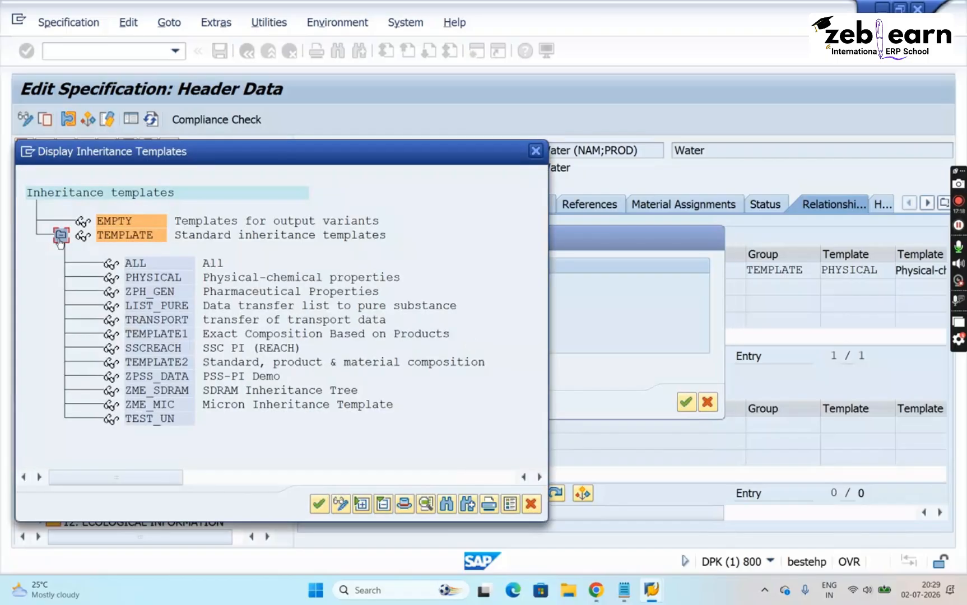
double_click(148, 278)
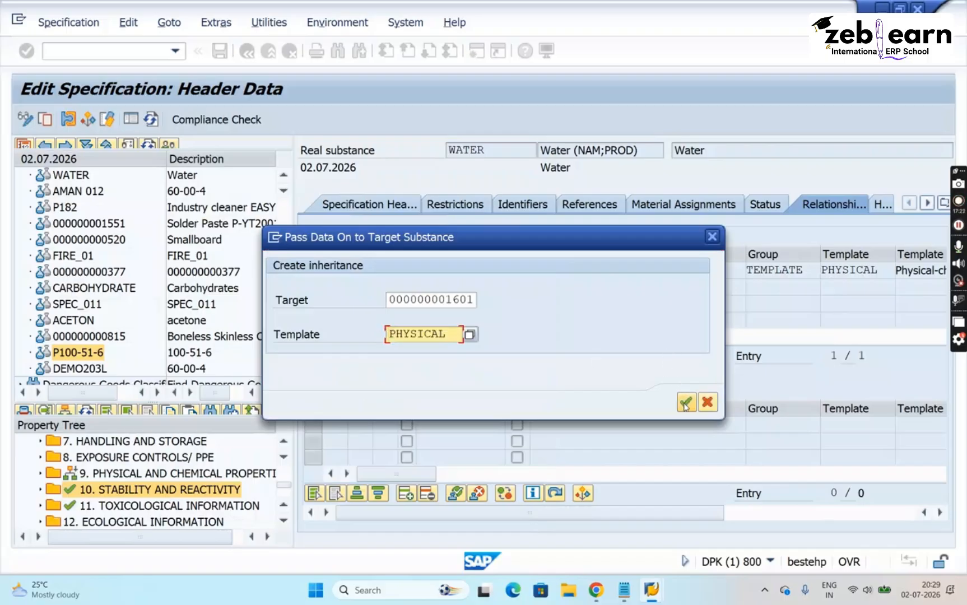
left_click(685, 404)
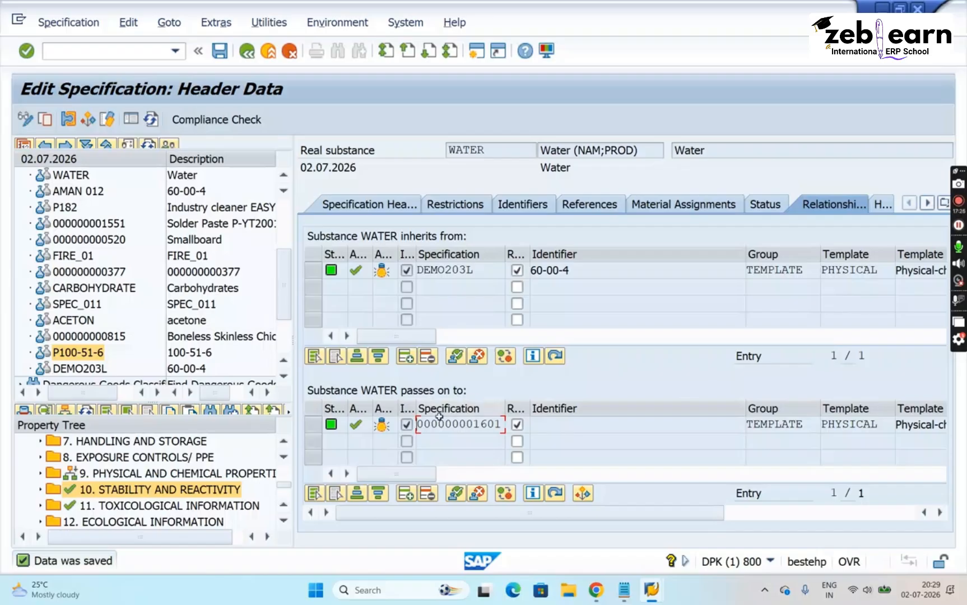
left_click_drag(483, 271, 418, 270)
double_click(498, 148)
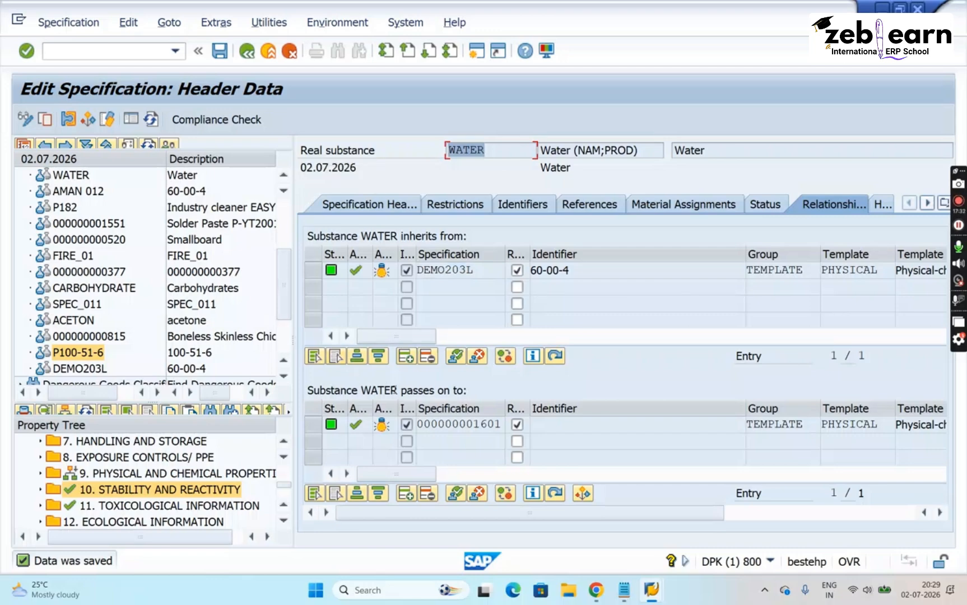
left_click_drag(391, 391, 351, 390)
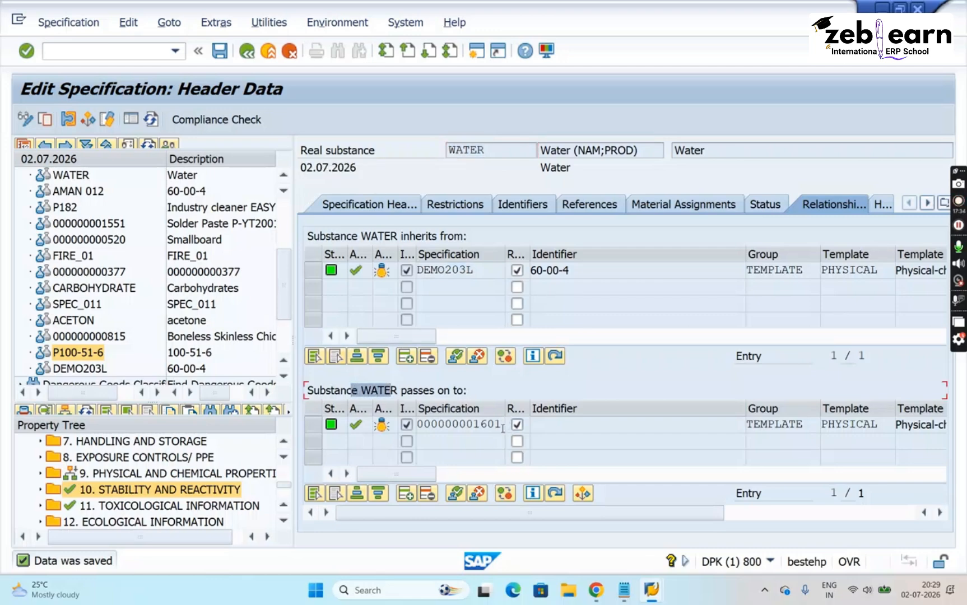
left_click_drag(502, 425, 399, 416)
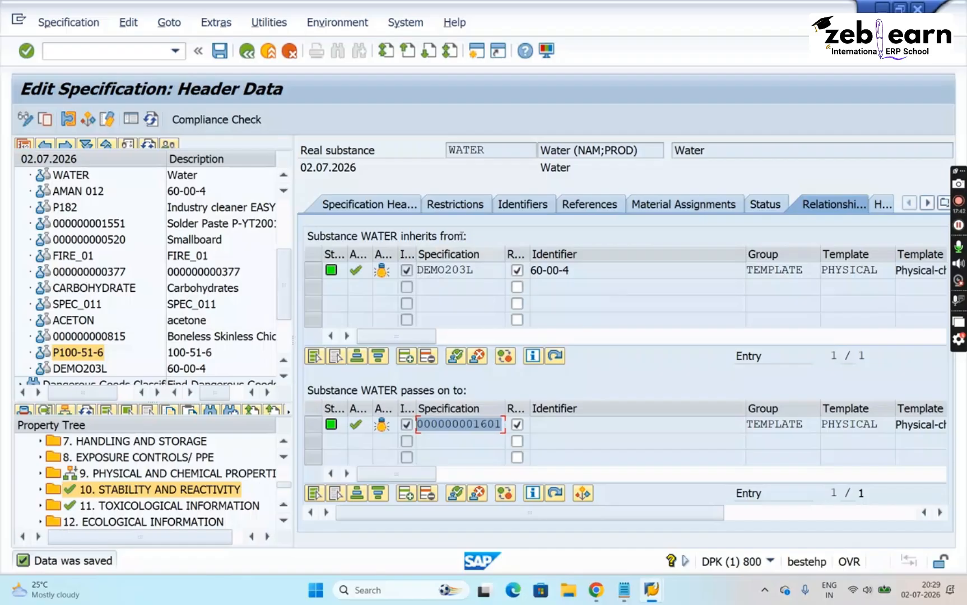
left_click(500, 150)
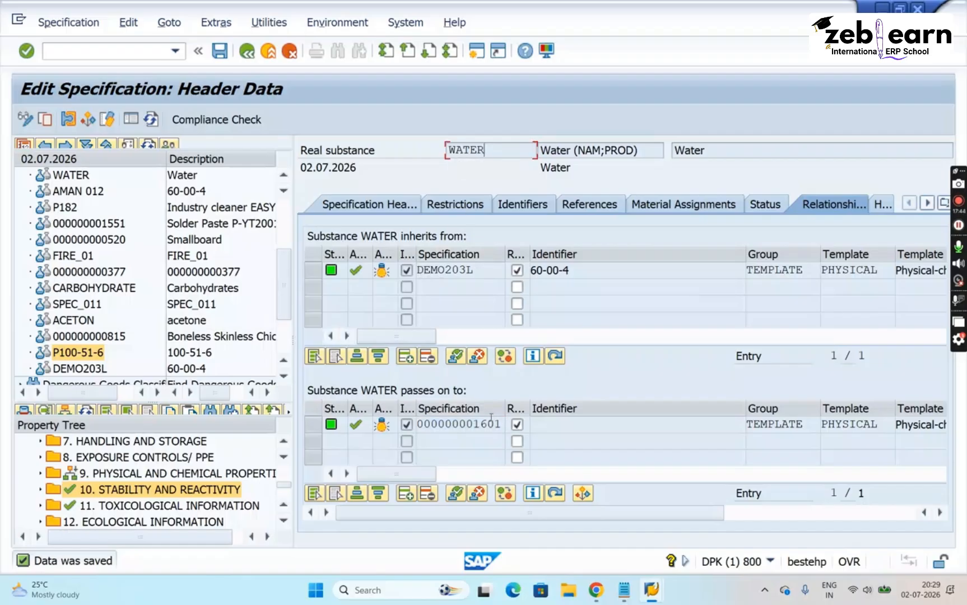
left_click(498, 425)
left_click(220, 56)
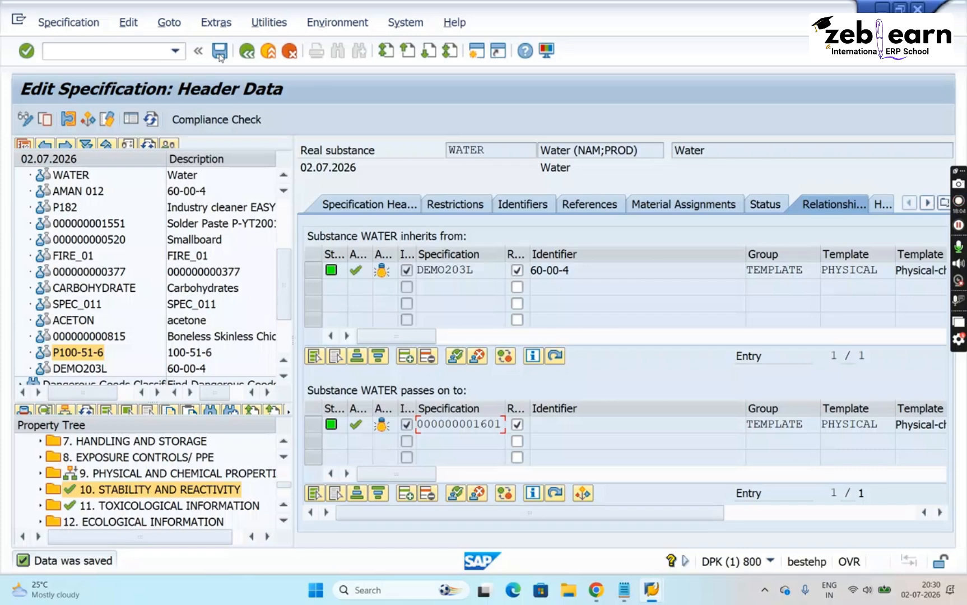
- Start creating a second relationship passing WATER's data on, and search for target specifications without any search criteria
left_click(445, 442)
left_click(405, 499)
type("P")
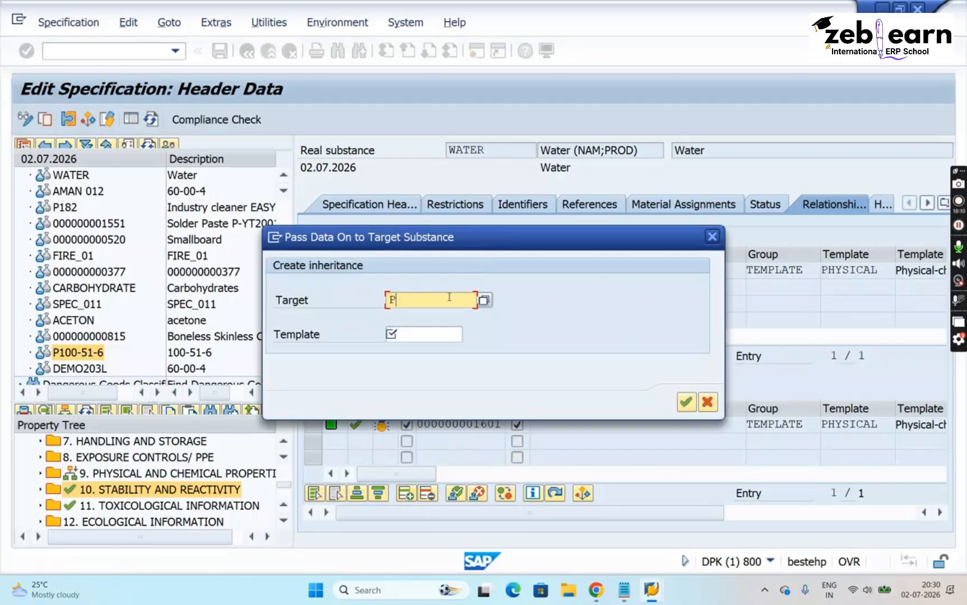
type("HY")
key("BackSpace")
key("BackSpace")
key("BackSpace")
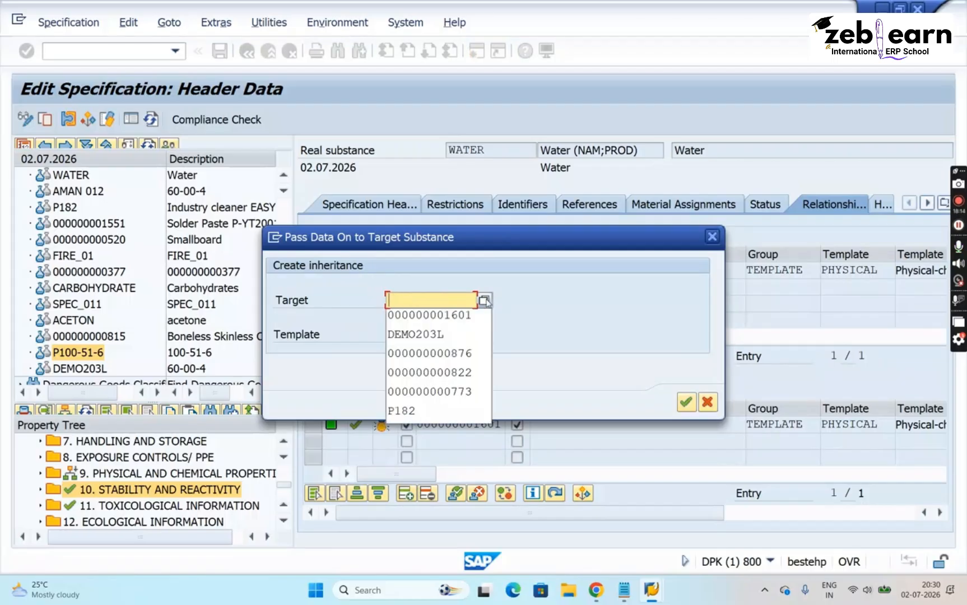
left_click(485, 301)
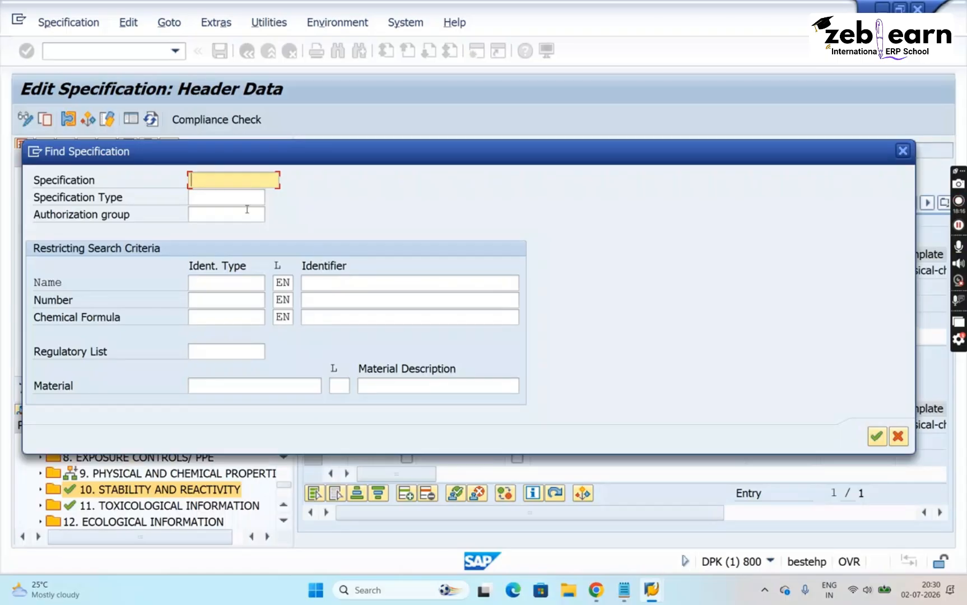
key("Return")
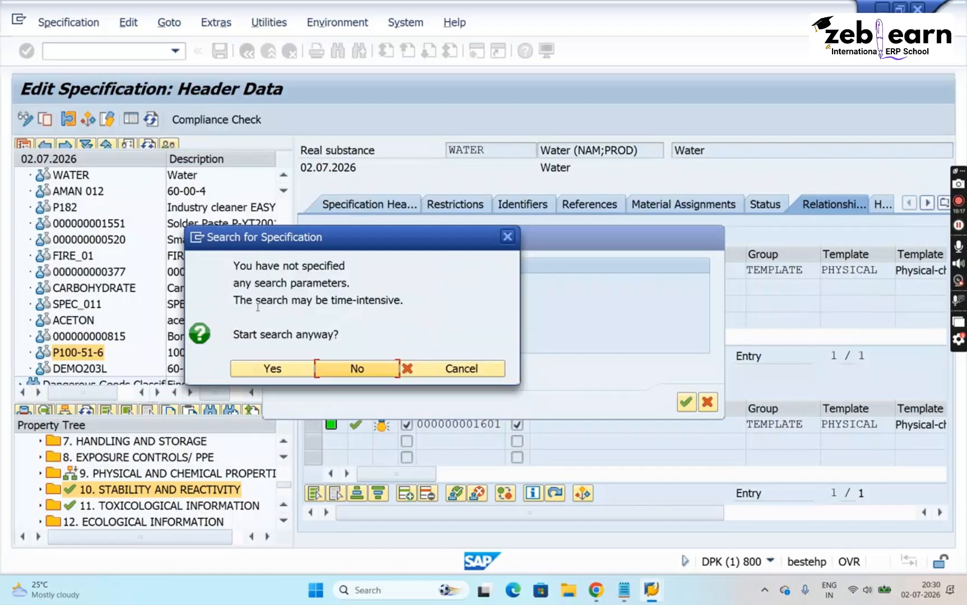
left_click(274, 375)
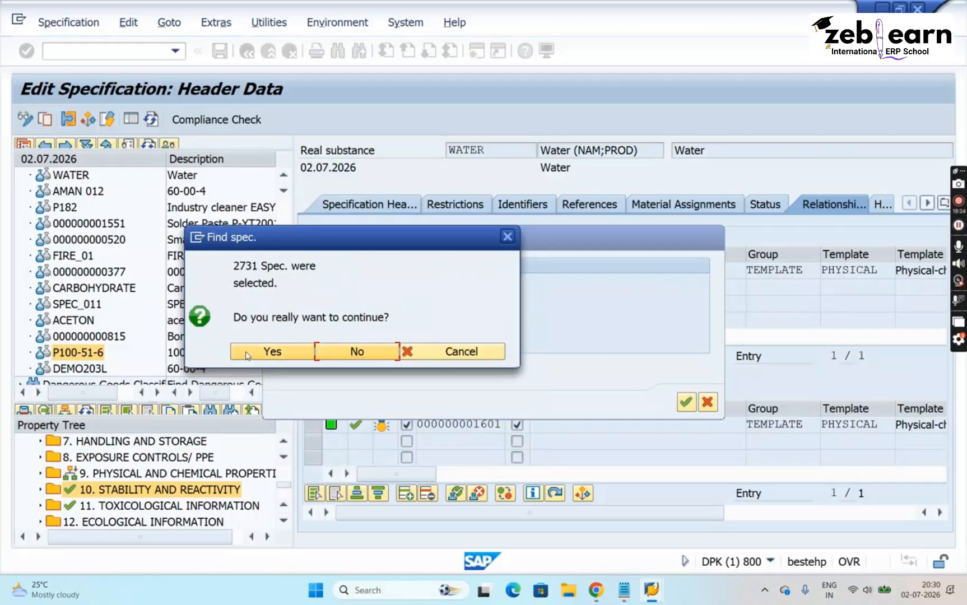
left_click(248, 353)
left_click(145, 450)
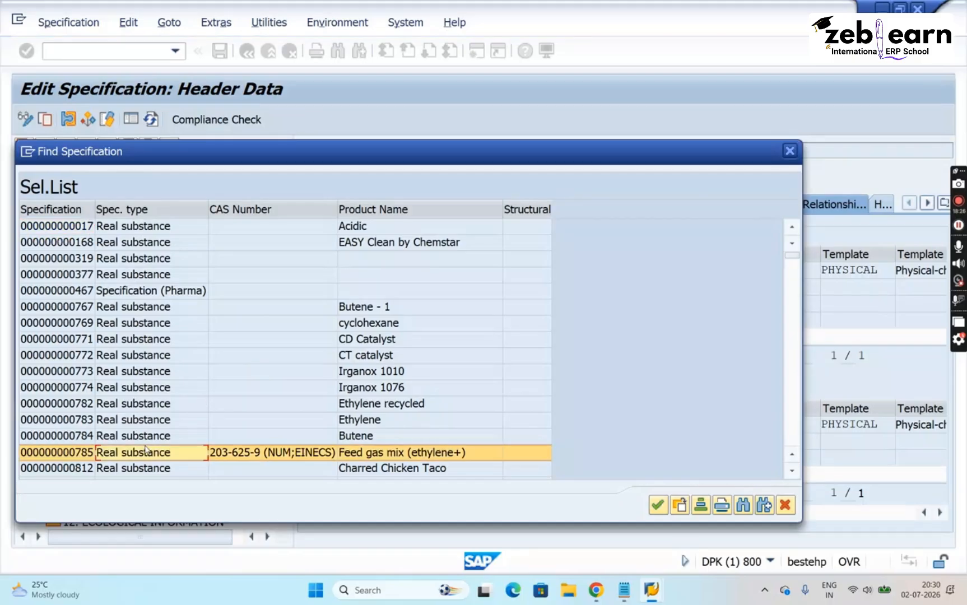
key("Down")
key("Down")
key("Down")
key("Down")
key("Down")
key("Down")
key("Down")
key("Down")
key("Down")
key("Down")
key("Down")
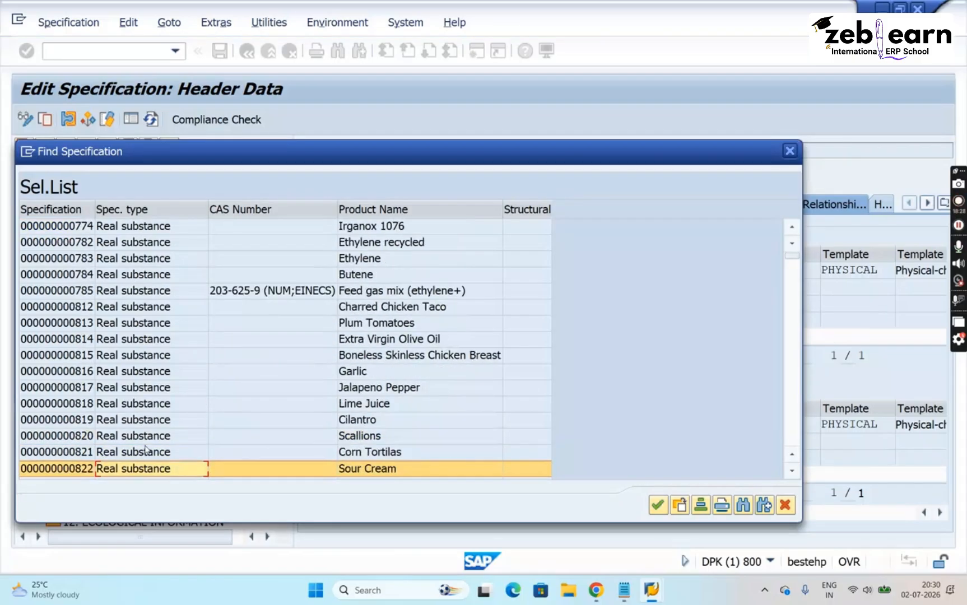
double_click(145, 450)
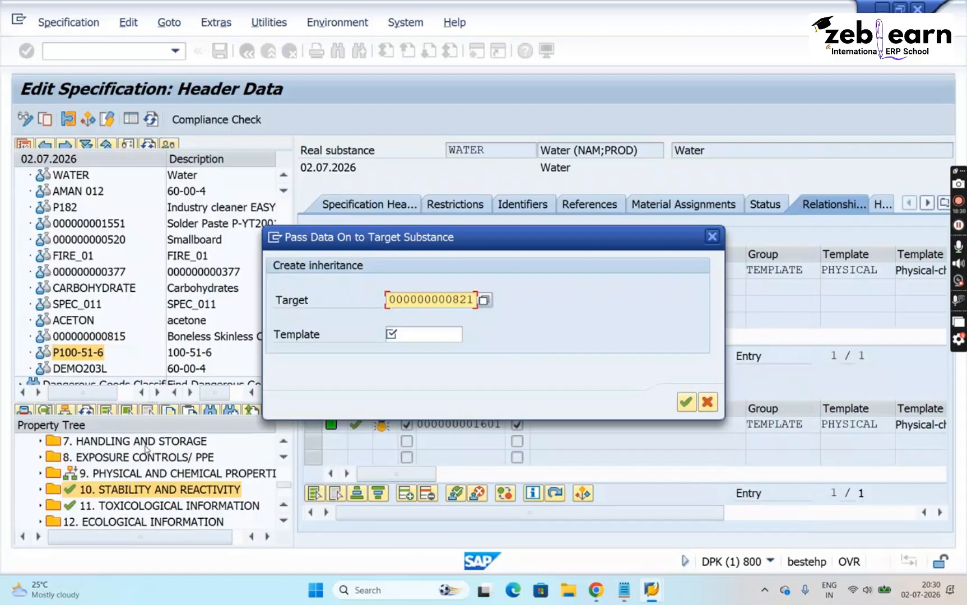
left_click(410, 334)
type("PHY")
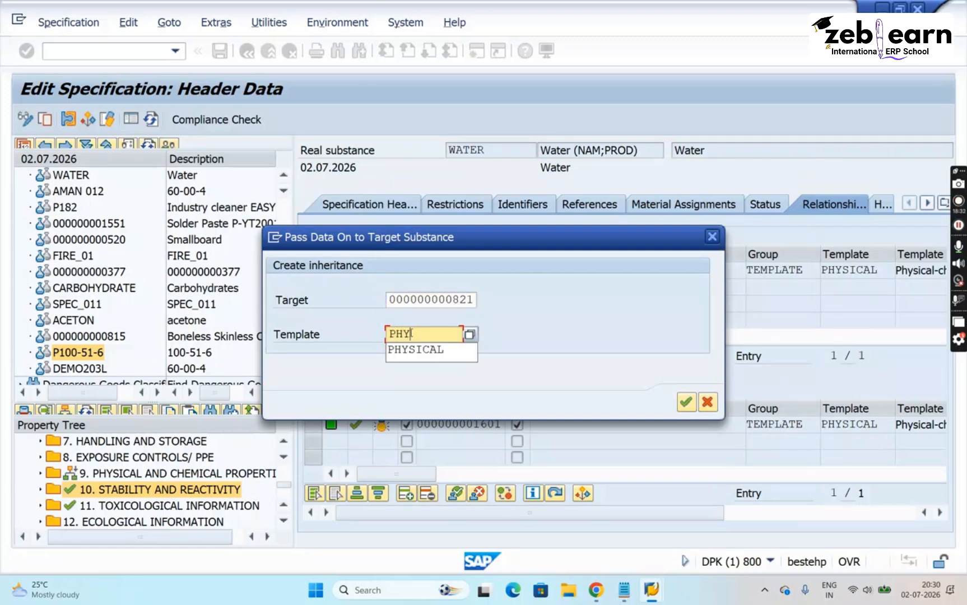
key("Down")
key("Return")
key("Return")
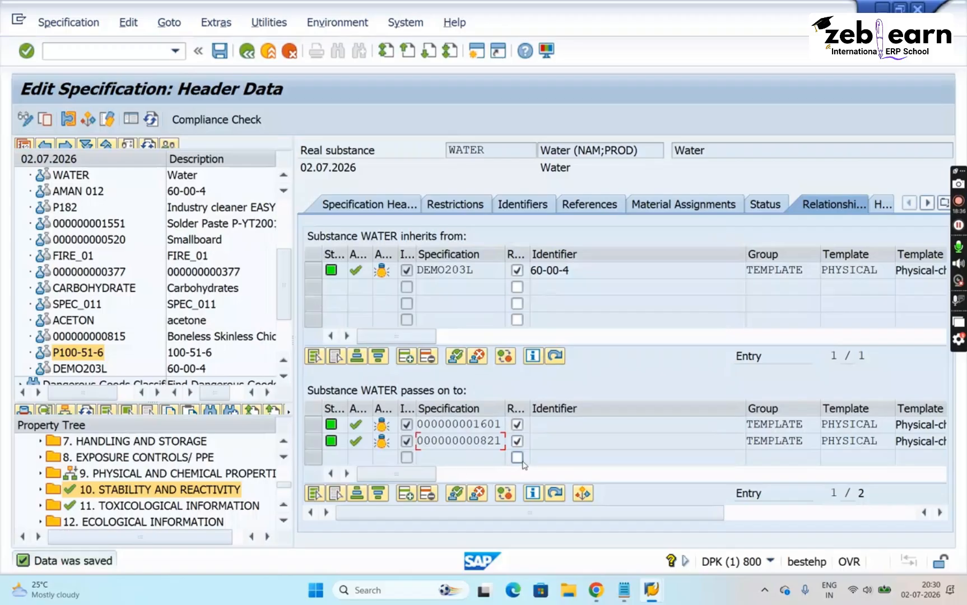
left_click(479, 458)
left_click(223, 55)
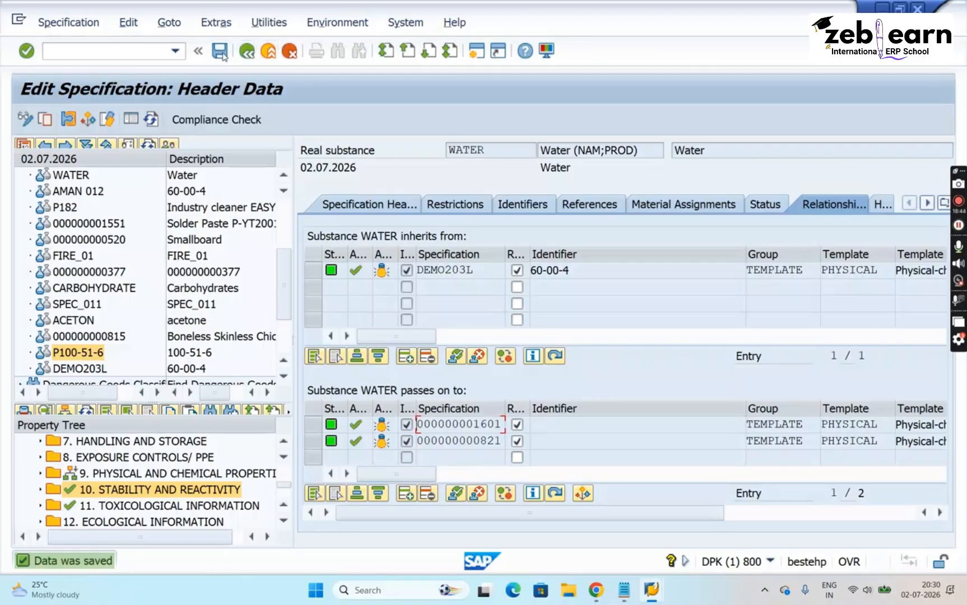
left_click_drag(486, 270, 399, 274)
left_click_drag(516, 146, 440, 151)
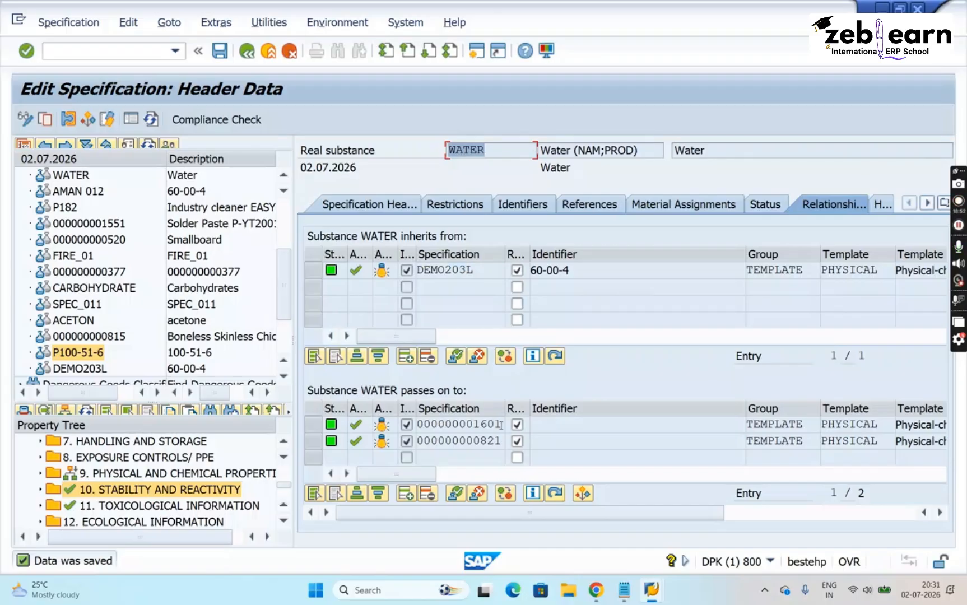
left_click_drag(495, 424, 414, 426)
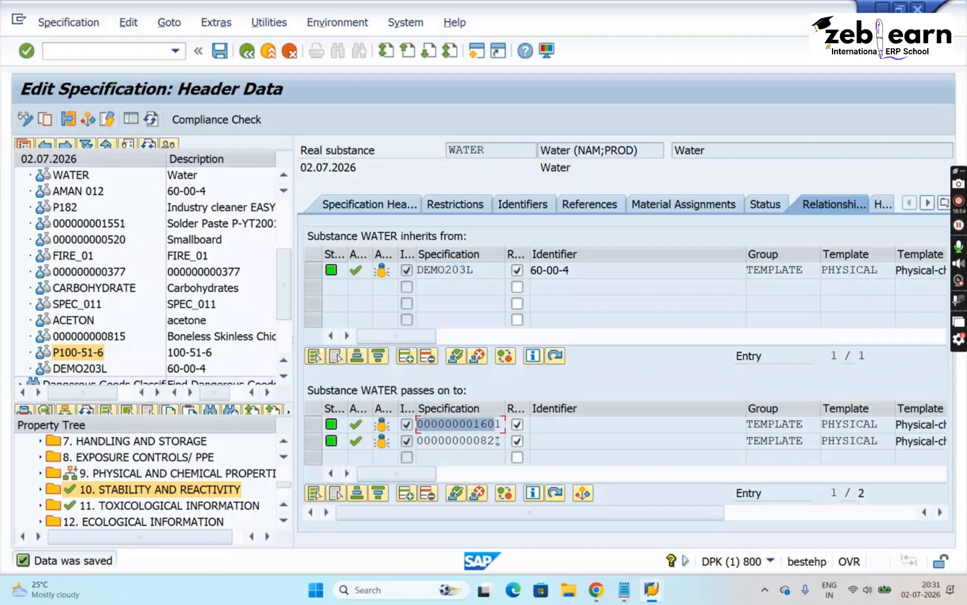
left_click_drag(498, 441, 417, 441)
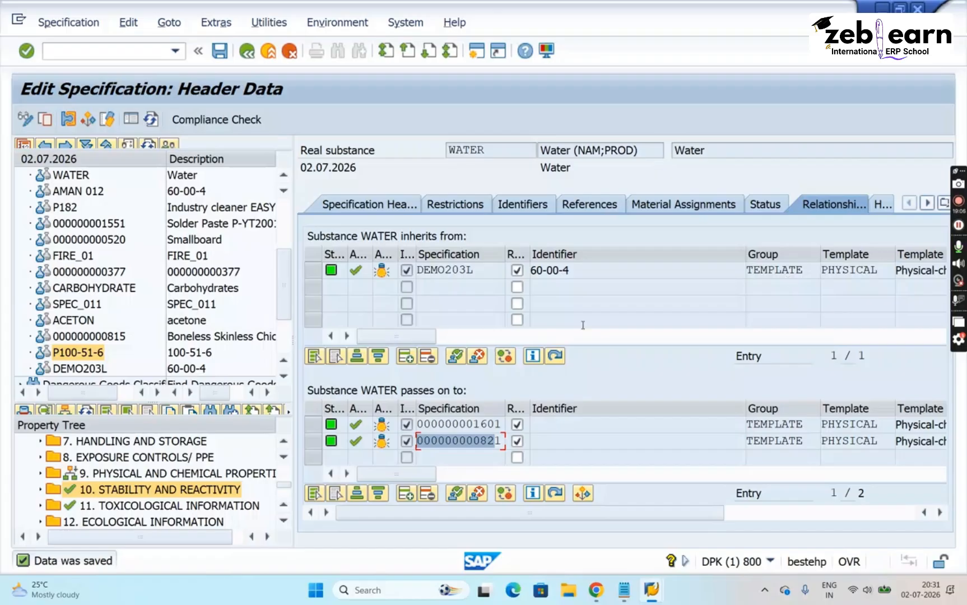
- Examine the inherited data marking on WATER's 9. PHYSICAL AND CHEMICAL PROPERTIES against its source specification DEMO203L
left_click(131, 475)
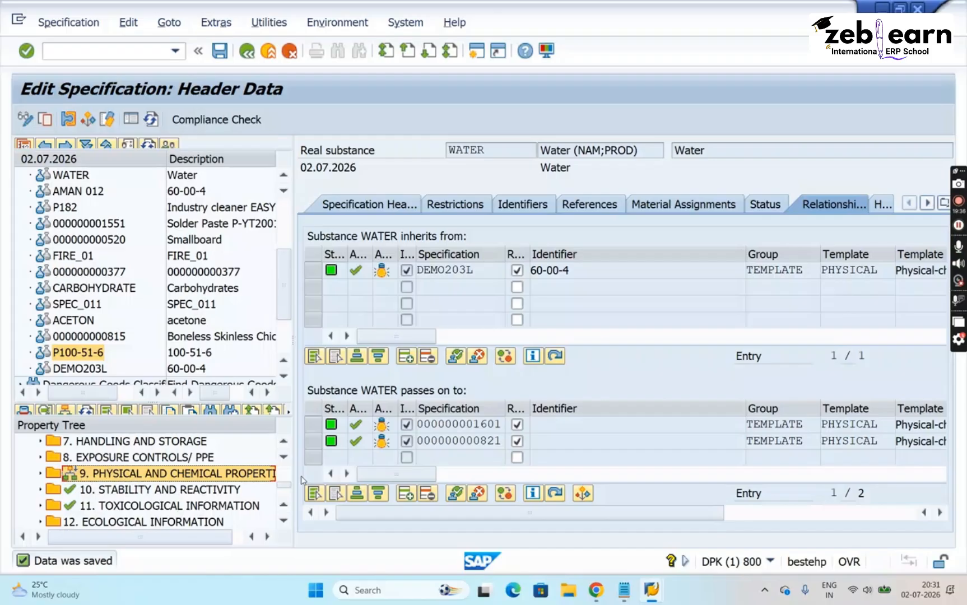
double_click(492, 273)
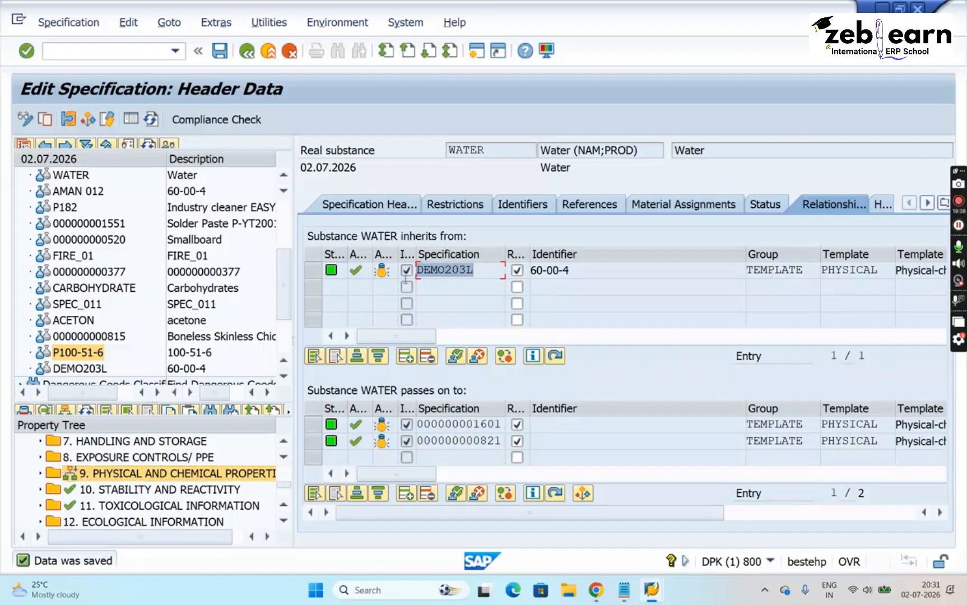
left_click(96, 476)
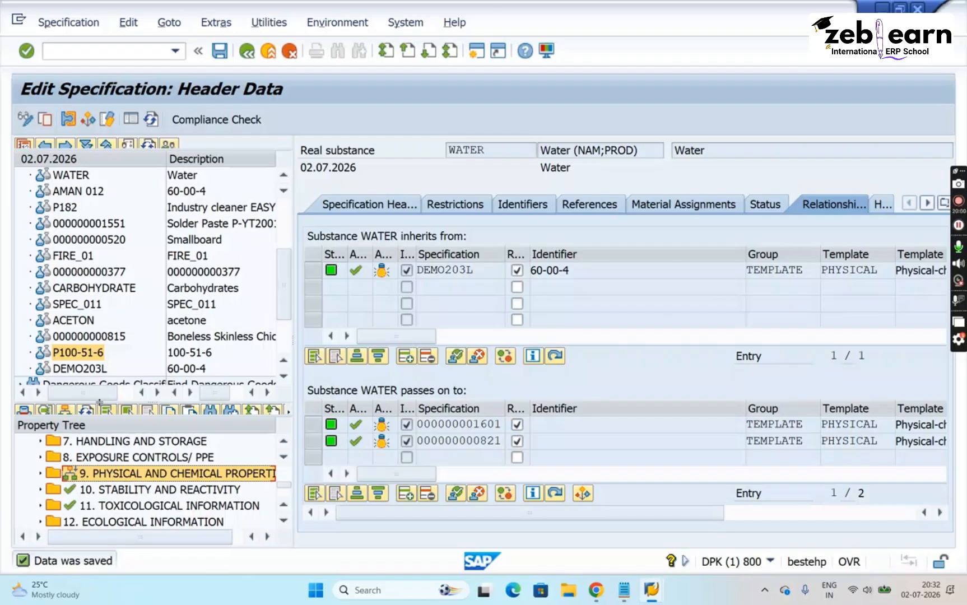
left_click(91, 413)
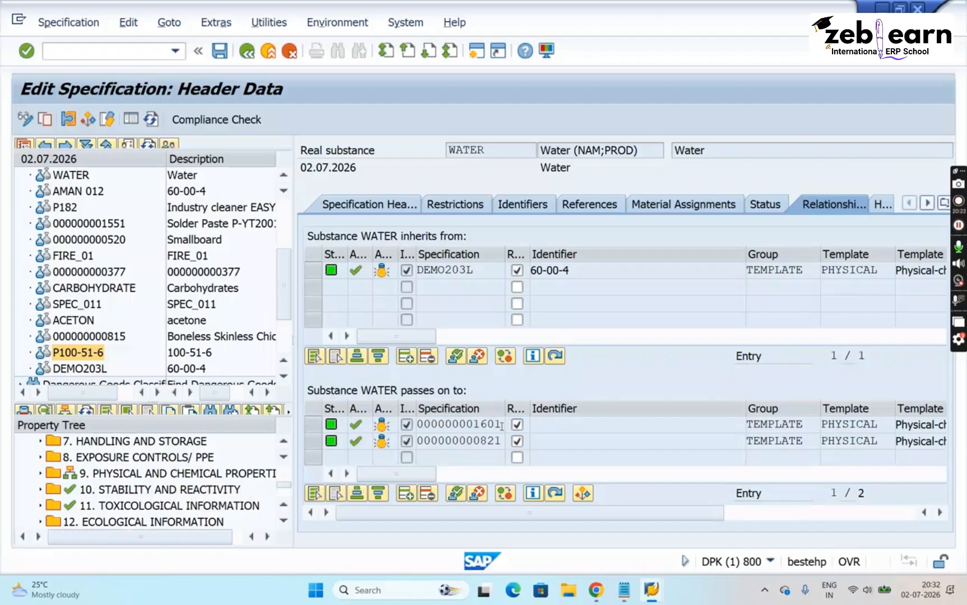
left_click_drag(500, 425, 416, 426)
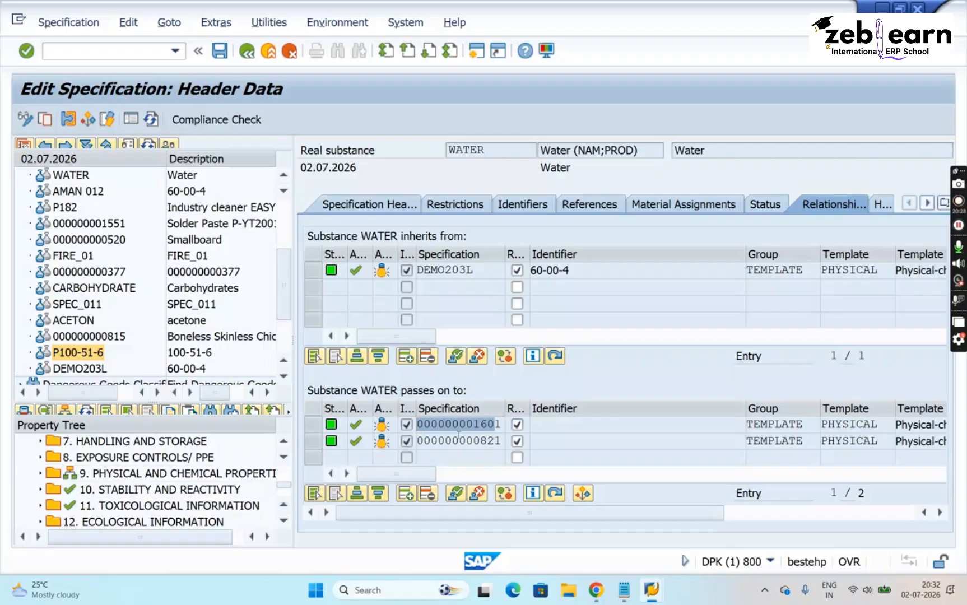
left_click(500, 424)
left_click_drag(501, 425, 406, 430)
key("ctrl+c")
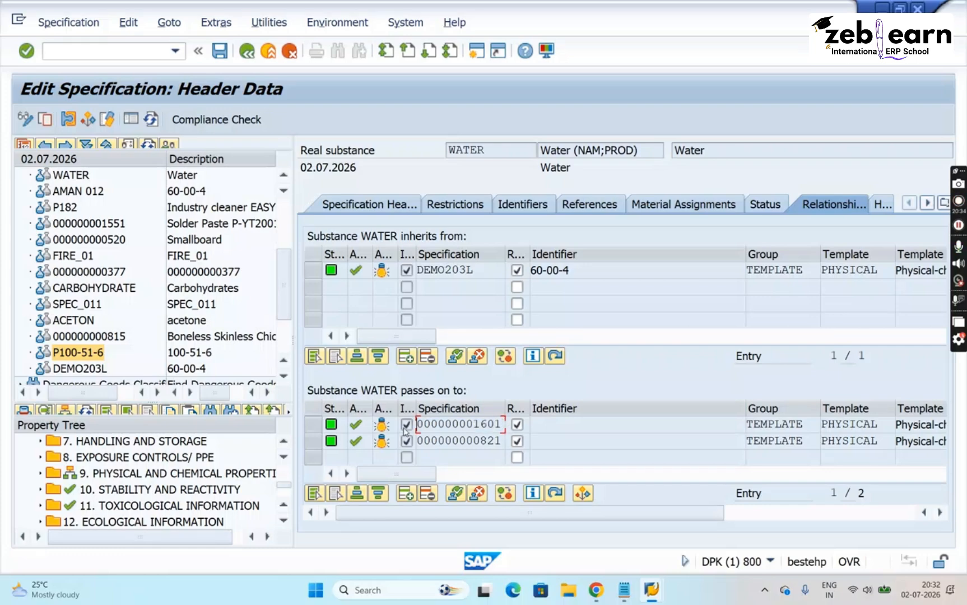
- Open a new SAP session, start transaction CG02BD, and bring up the substance search
left_click(474, 52)
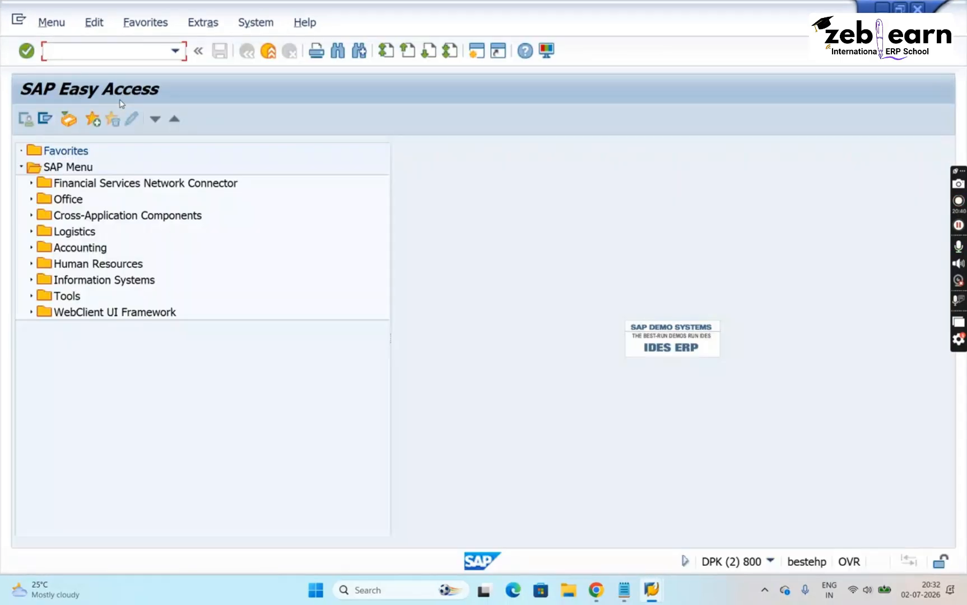
type("cg02bd")
key("Return")
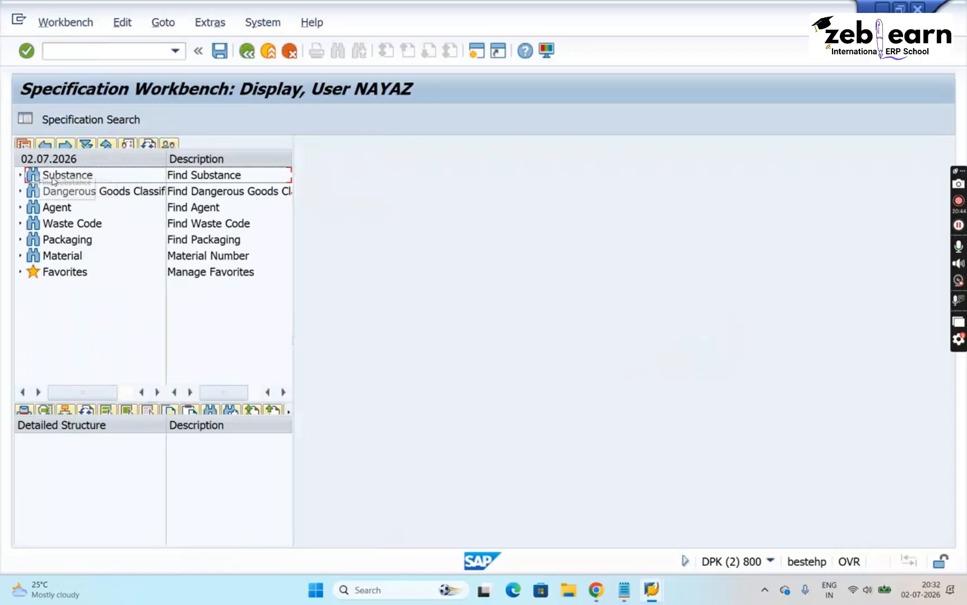
double_click(58, 177)
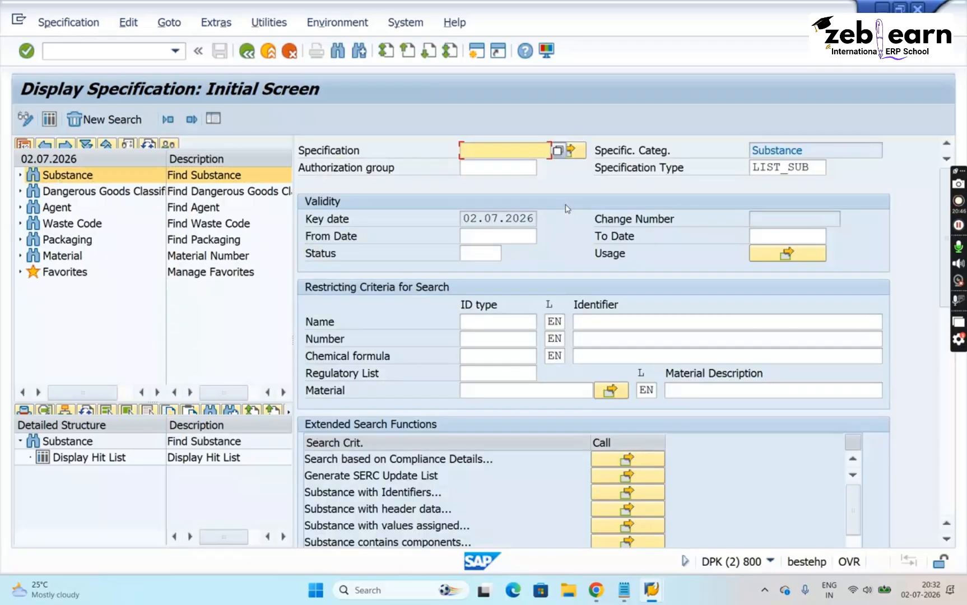
left_click(820, 169)
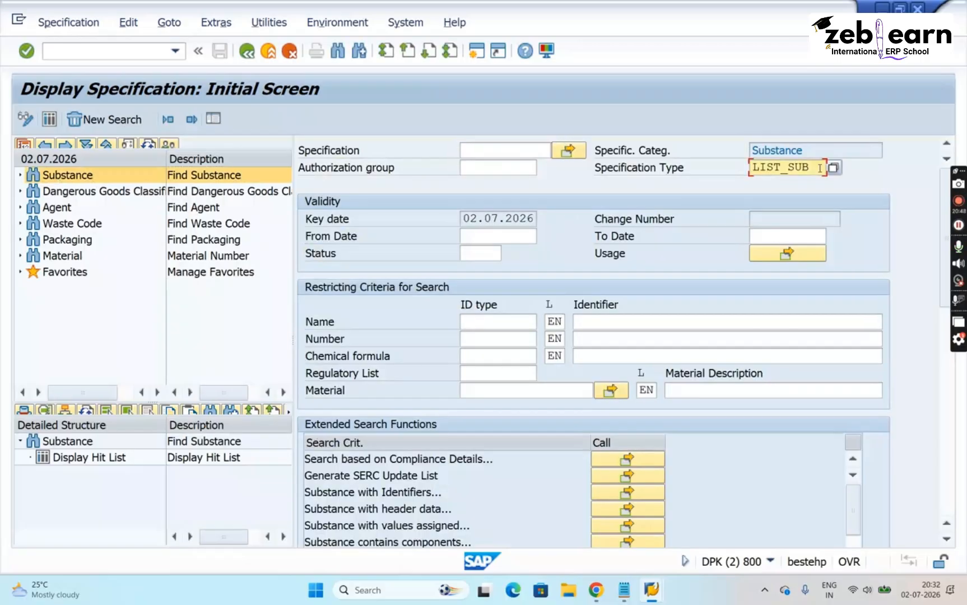
type("LIST_SU")
key("BackSpace")
key("BackSpace")
key("BackSpace")
key("BackSpace")
key("BackSpace")
key("BackSpace")
key("BackSpace")
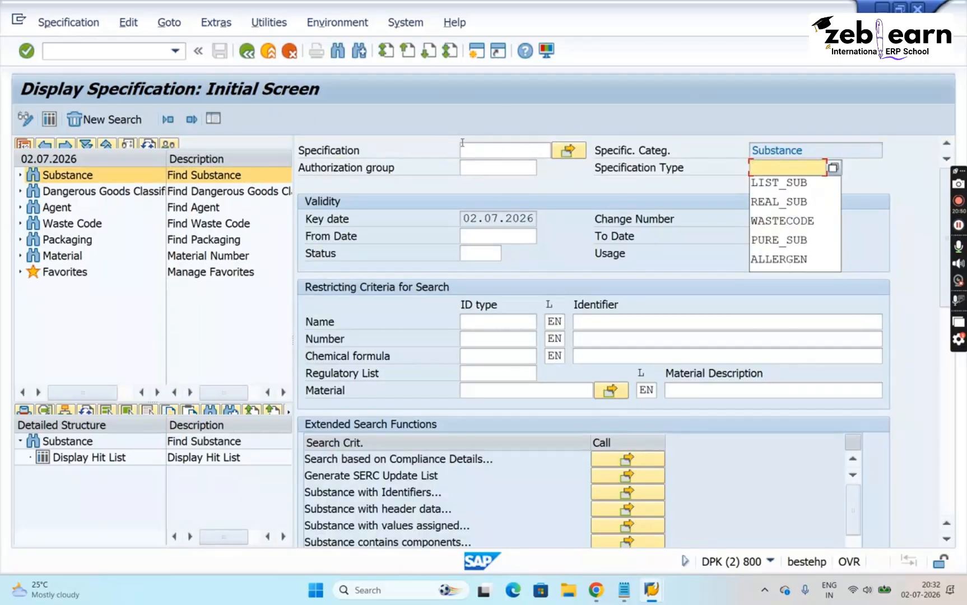
left_click(476, 150)
key("ctrl+v")
key("Return")
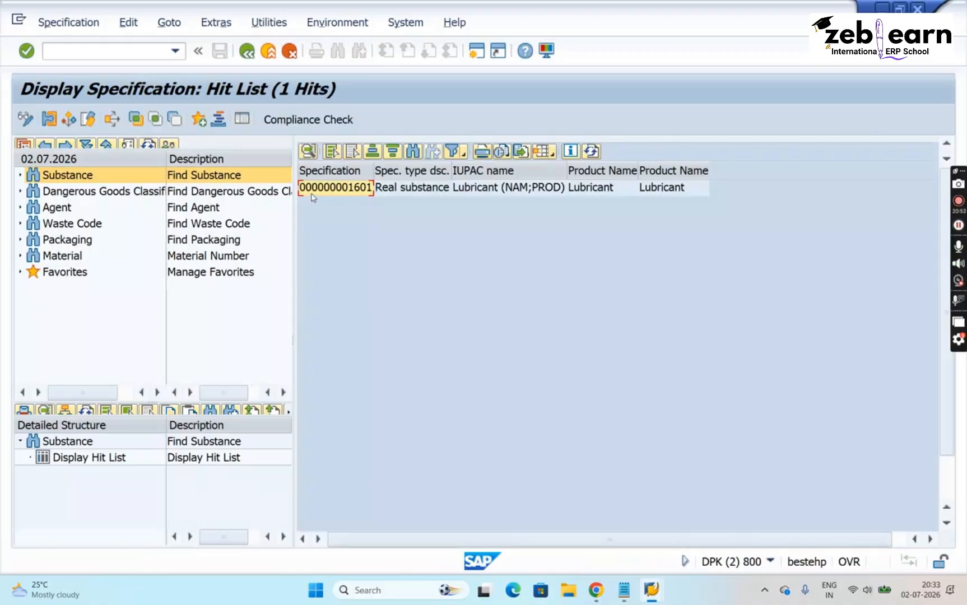
left_click(349, 192)
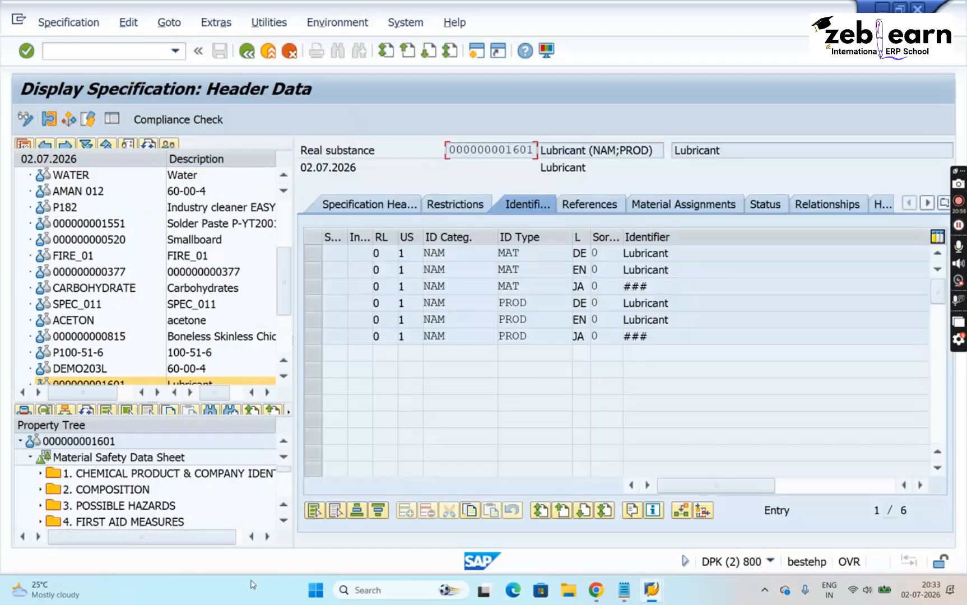
left_click(284, 525)
scroll(284, 525, "down", 5)
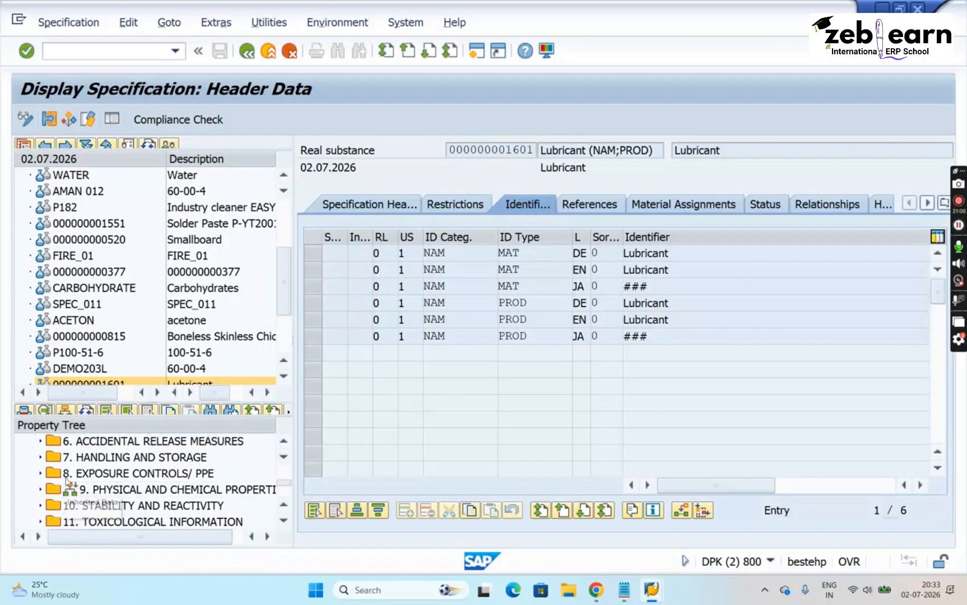
left_click(124, 491)
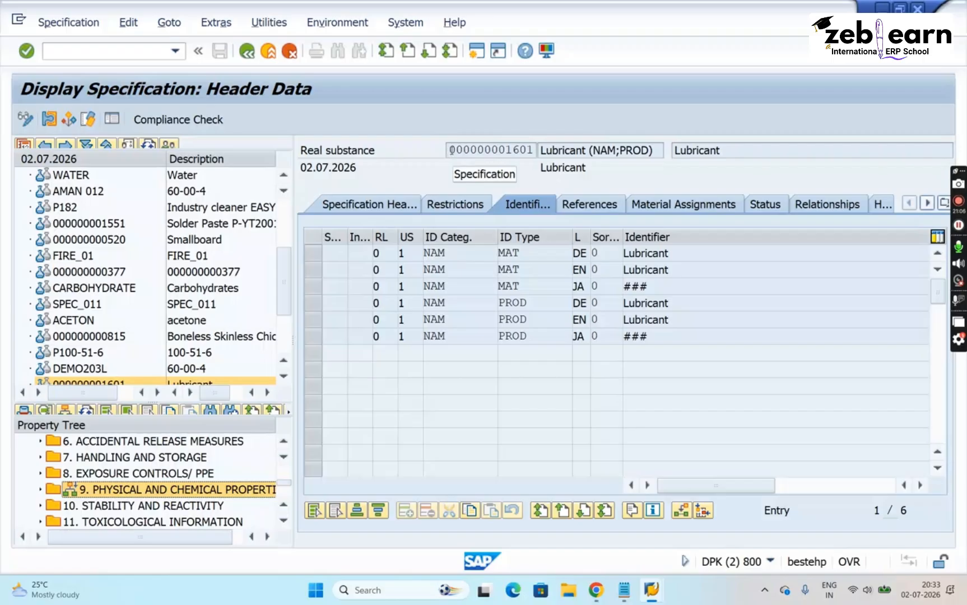
left_click_drag(451, 150, 539, 144)
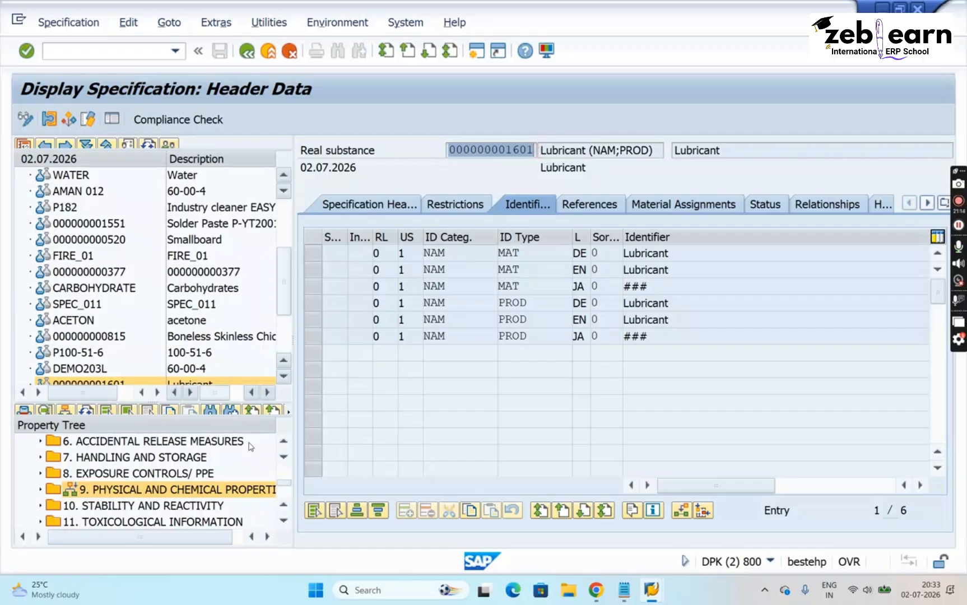
left_click(53, 493)
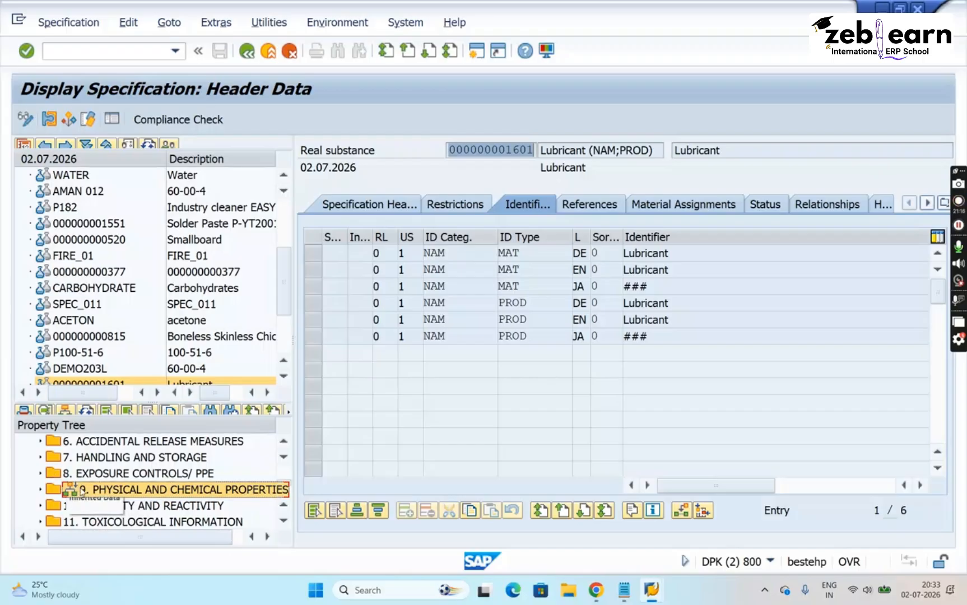
left_click(807, 210)
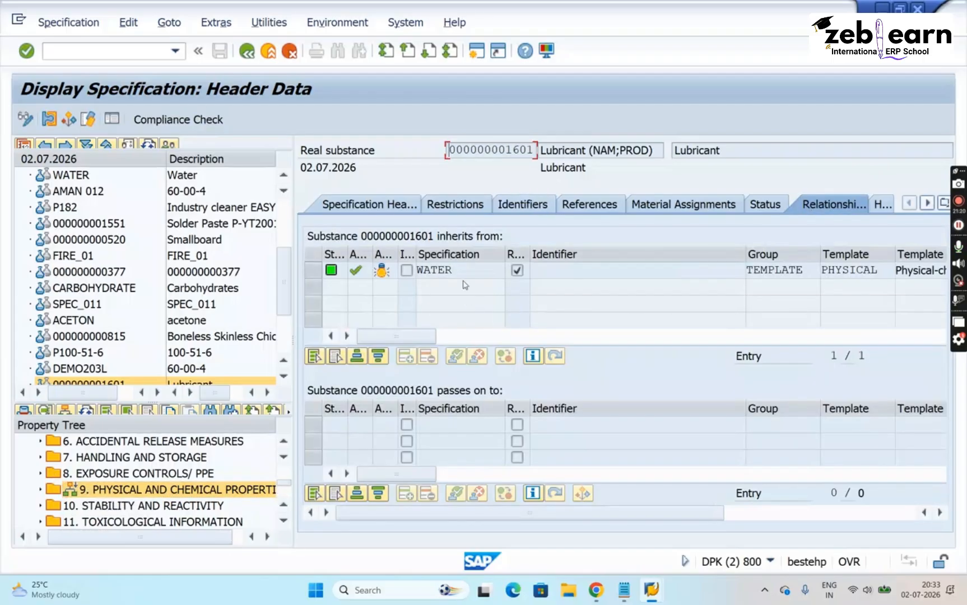
left_click_drag(453, 271, 413, 273)
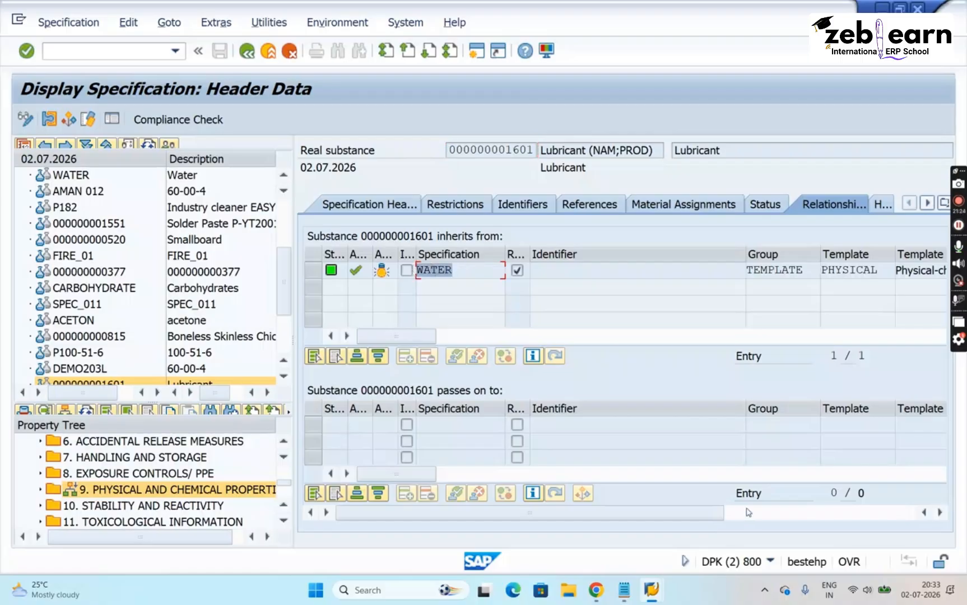
mouse_move(653, 599)
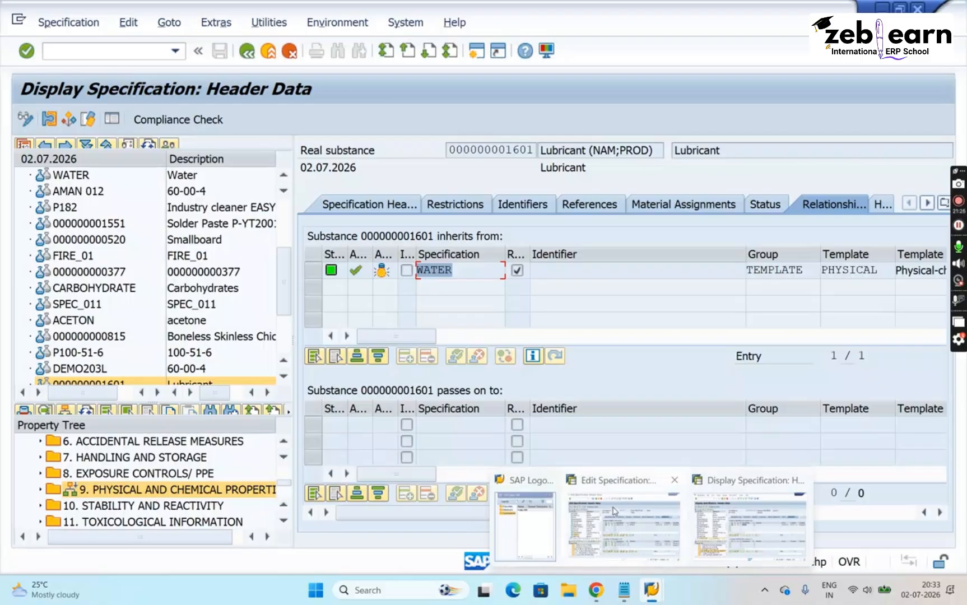
left_click(623, 526)
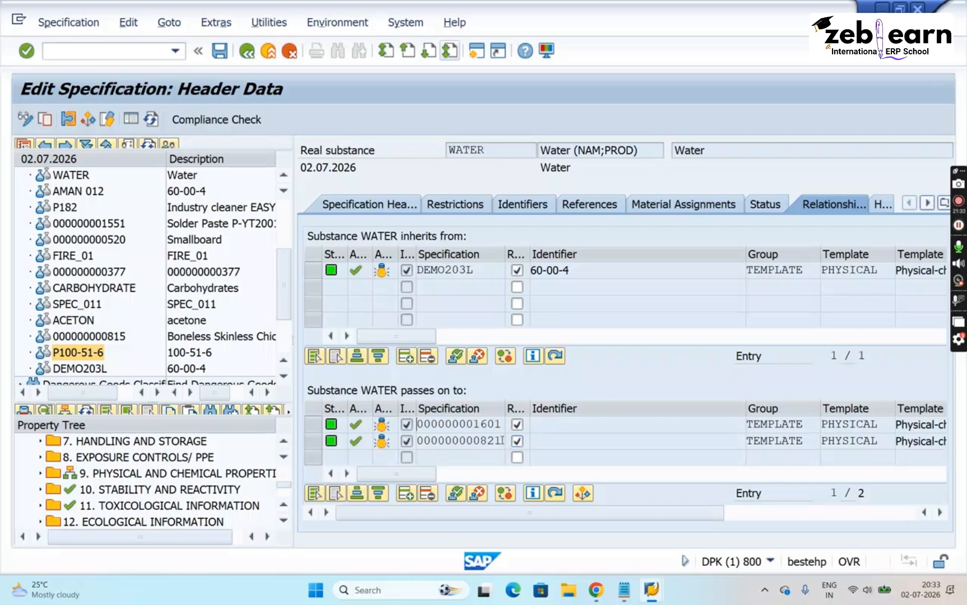
left_click_drag(500, 441, 404, 449)
key("ctrl+c")
mouse_move(646, 596)
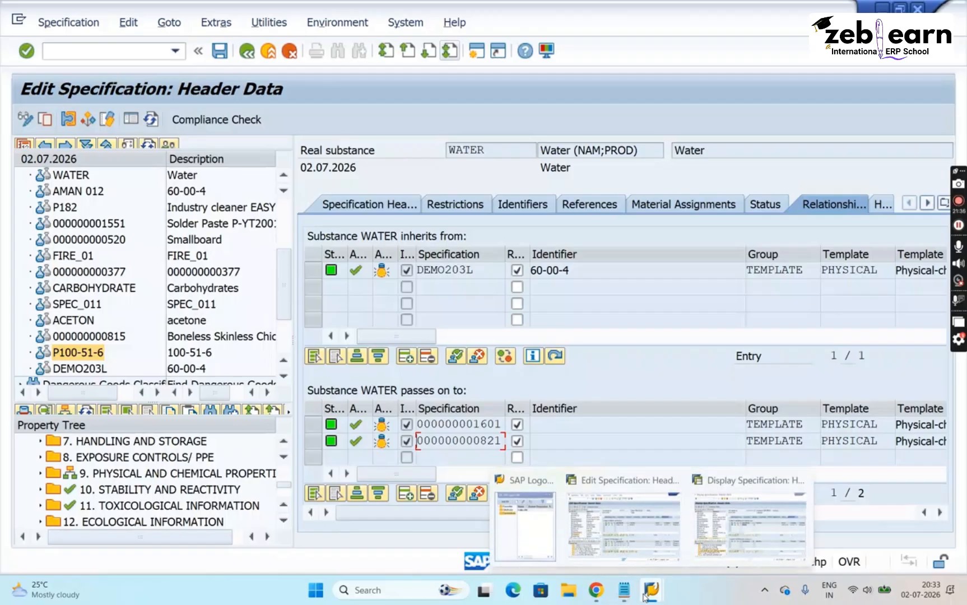
left_click(751, 521)
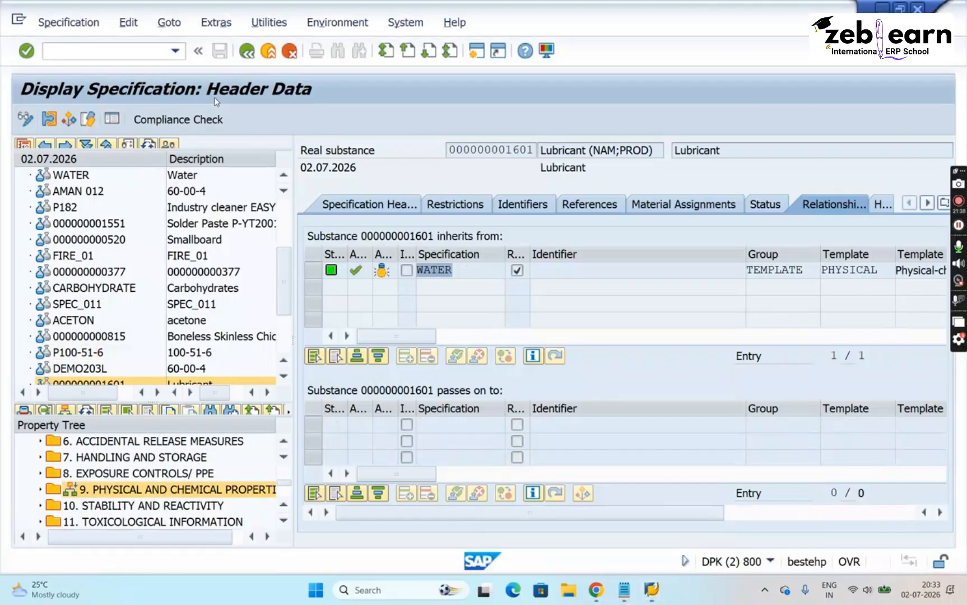
left_click(247, 51)
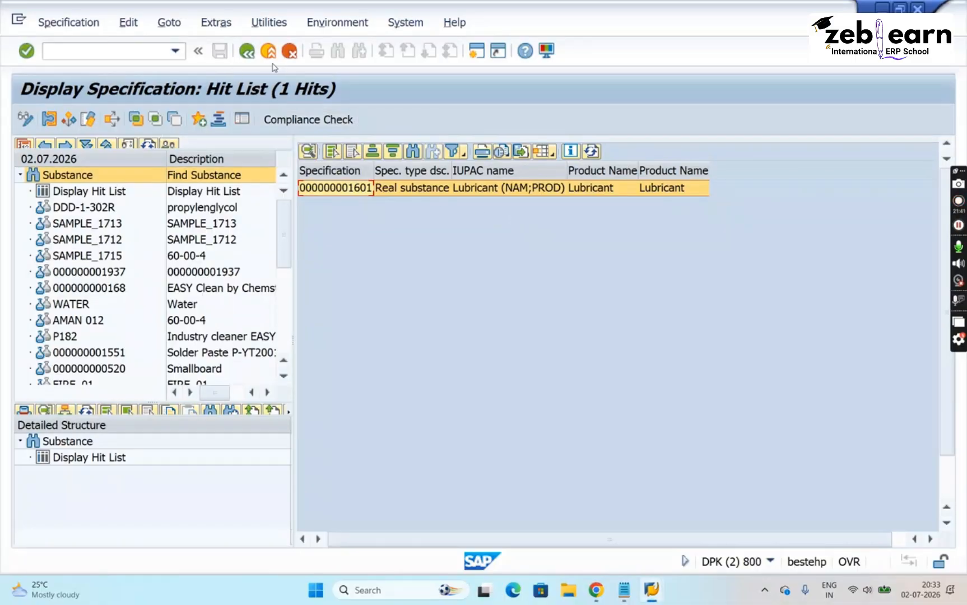
left_click(247, 53)
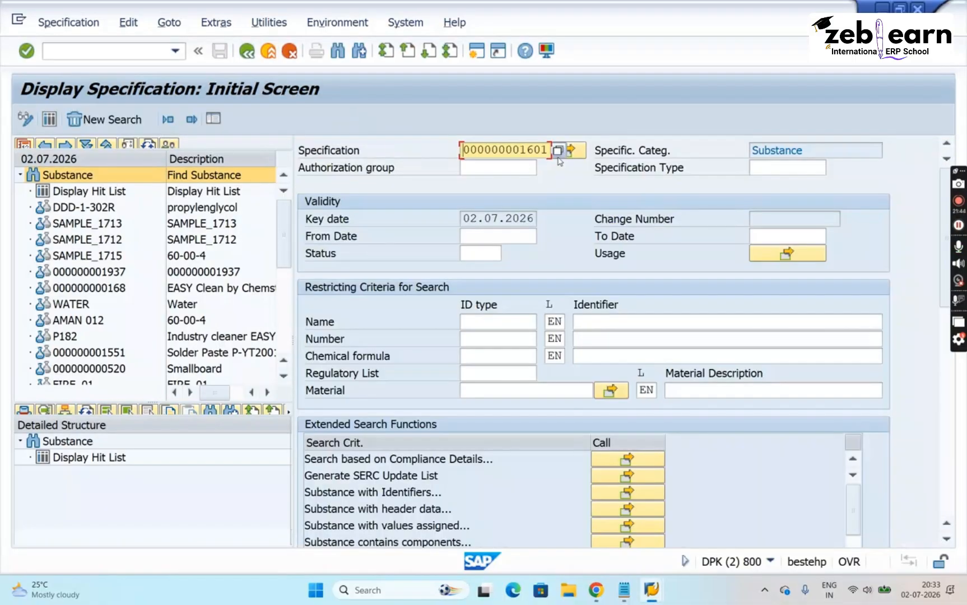
key("Delete")
key("Delete")
key("Delete")
key("Delete")
key("Delete")
key("Delete")
key("Delete")
key("Delete")
key("Delete")
key("Delete")
key("Delete")
key("Delete")
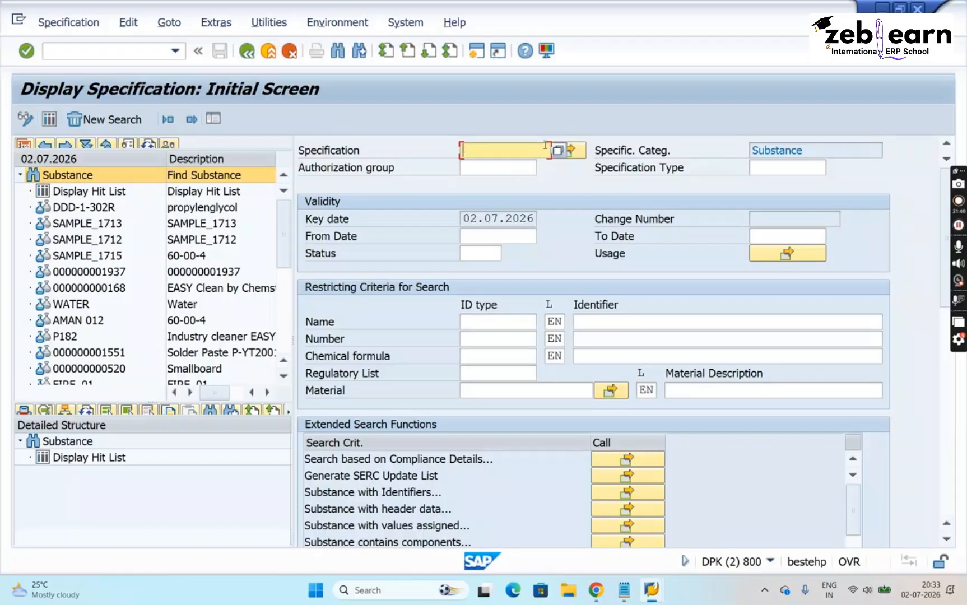
key("ctrl+v")
key("Return")
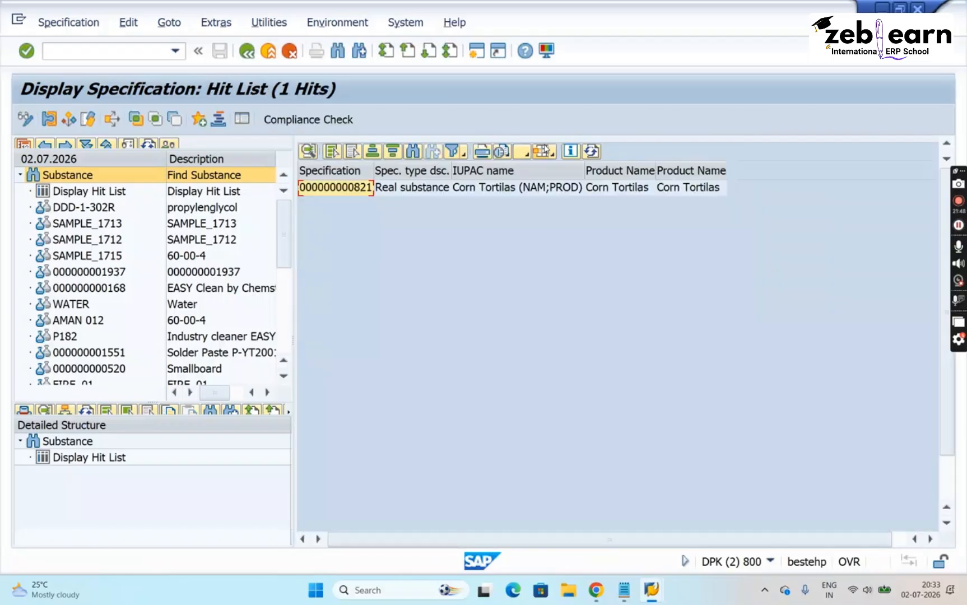
double_click(359, 190)
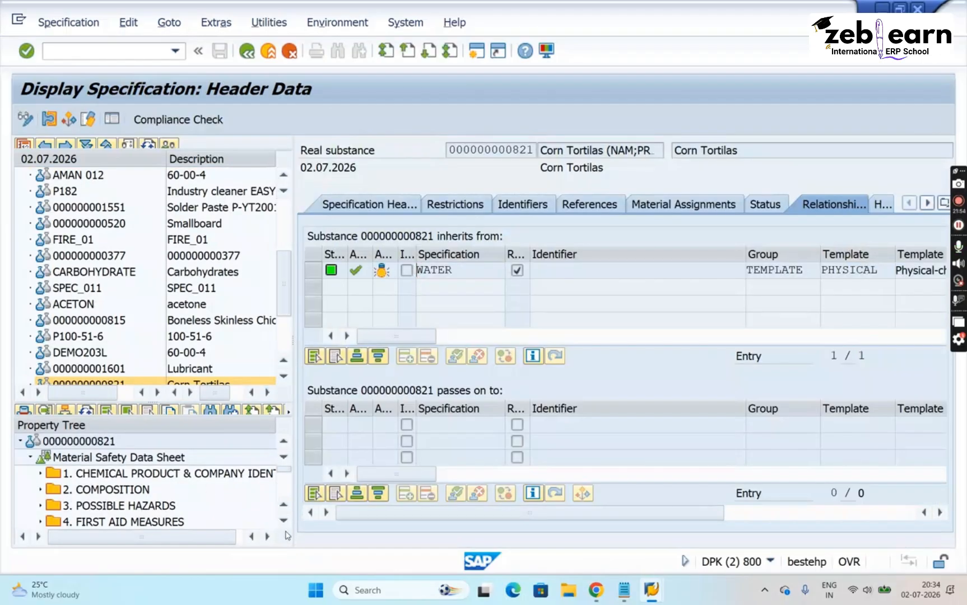
scroll(284, 521, "down", 6)
scroll(286, 526, "down", 2)
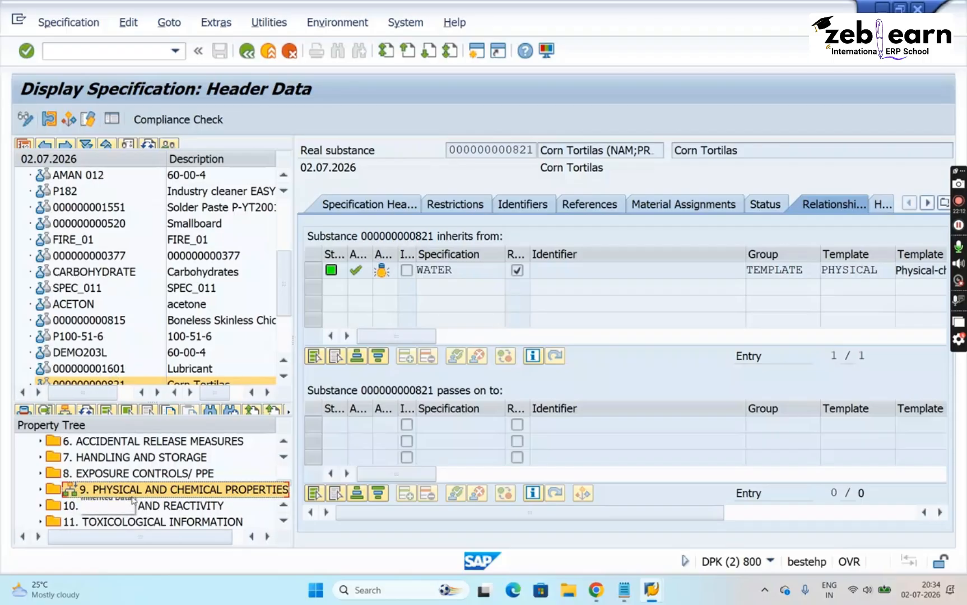
mouse_move(656, 598)
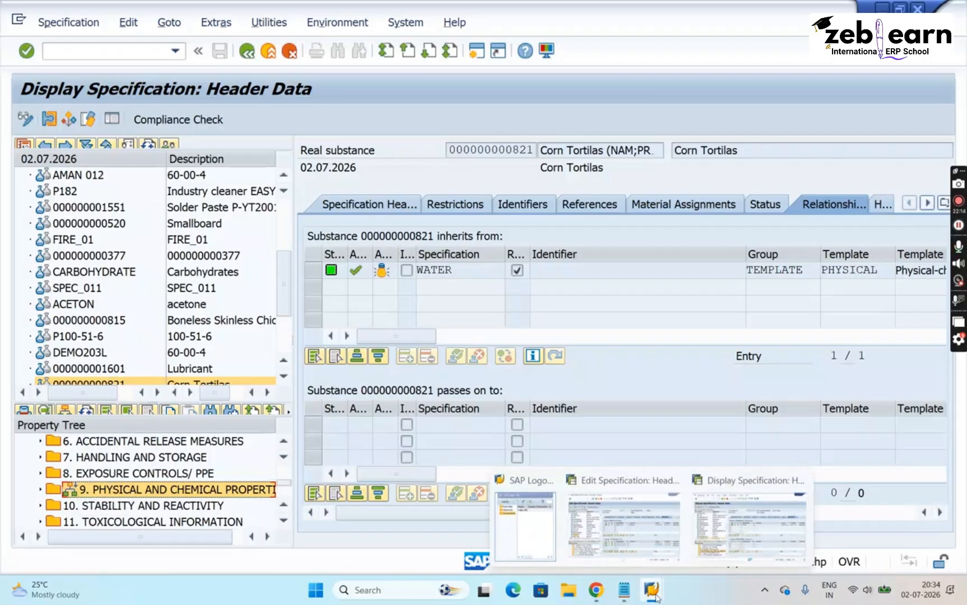
left_click(643, 541)
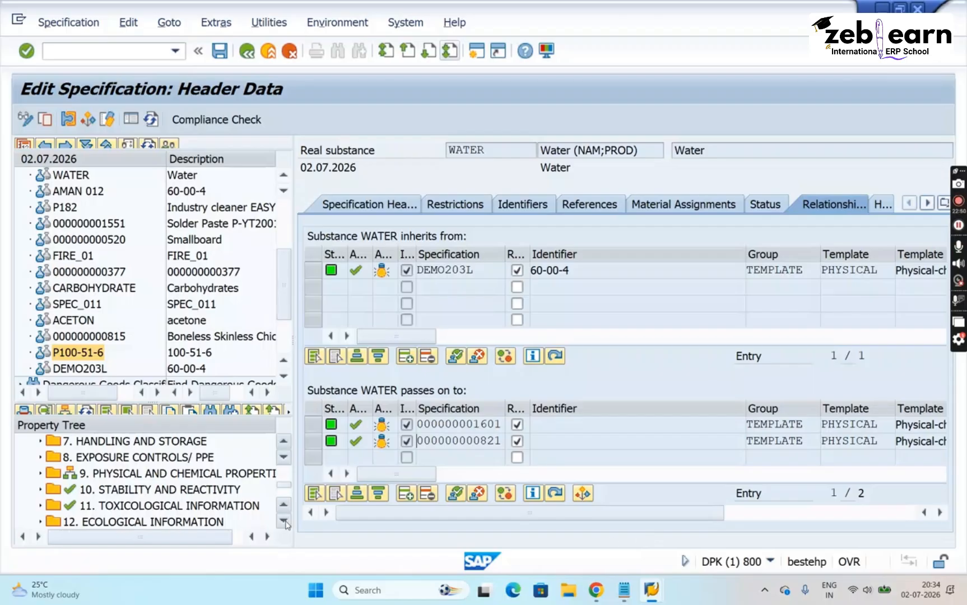
left_click(111, 480)
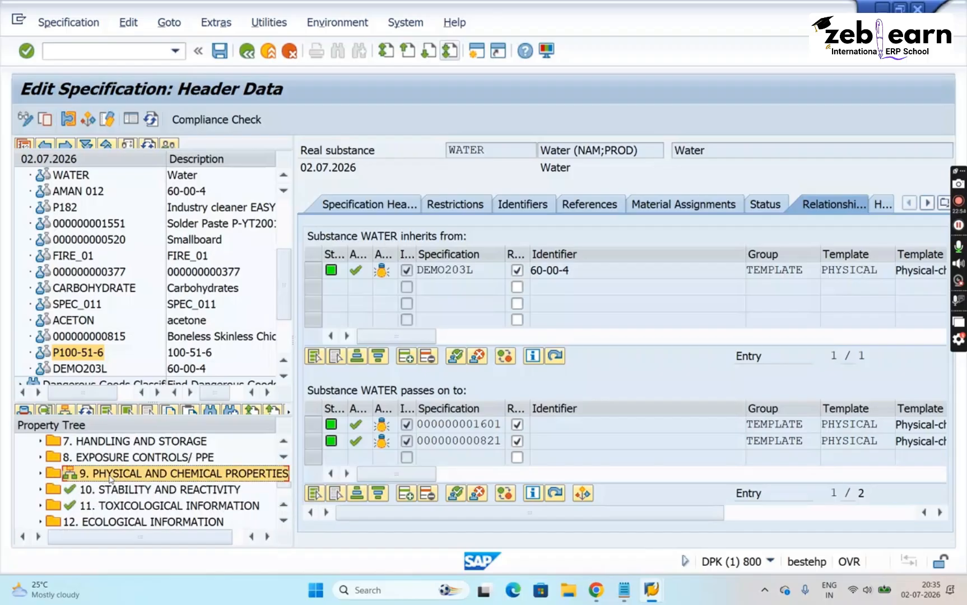
- Expand WATER's 9. PHYSICAL AND CHEMICAL PROPERTIES and open the value assignment for State of matter
left_click(41, 475)
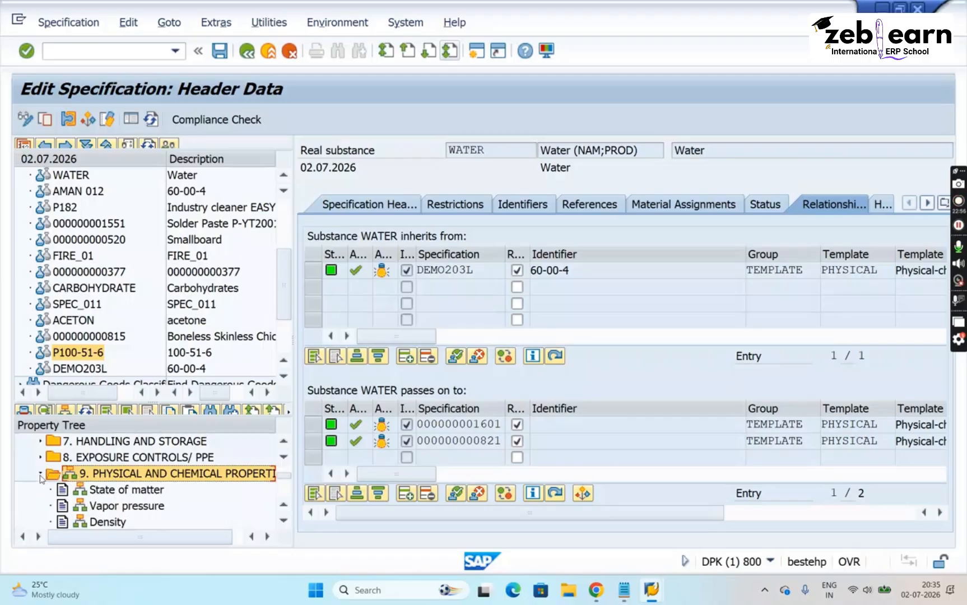
left_click(284, 522)
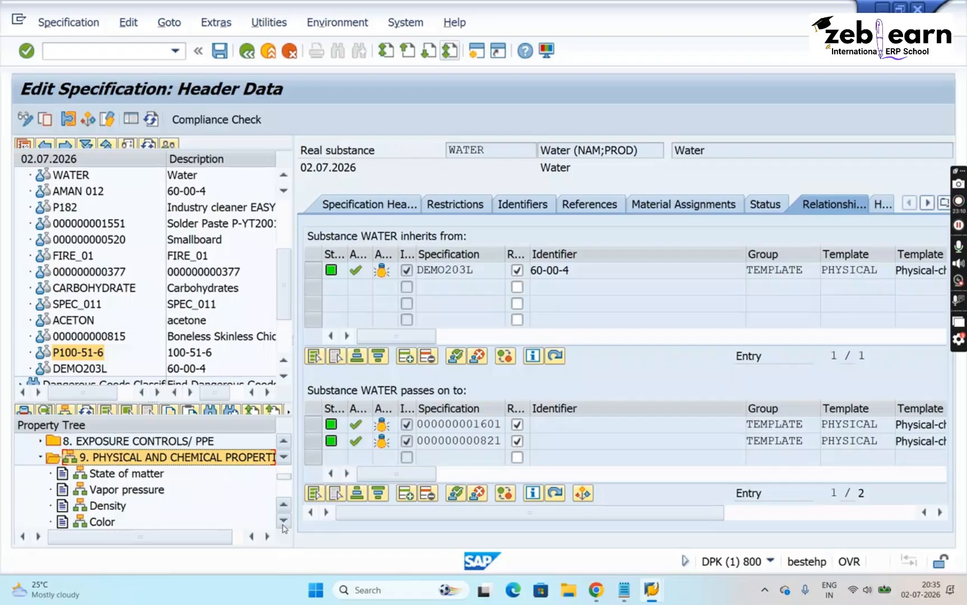
left_click(126, 479)
double_click(126, 480)
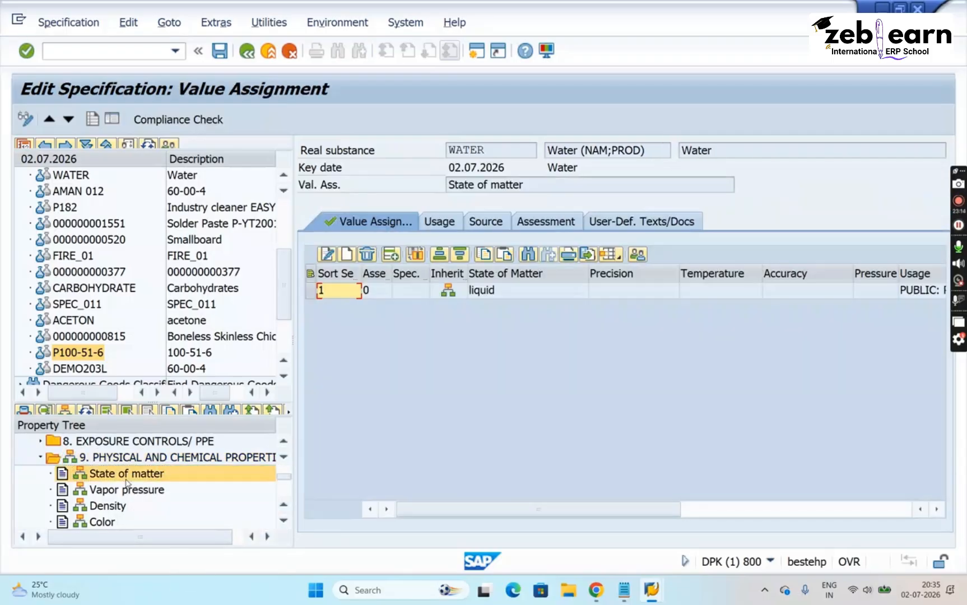
left_click(527, 297)
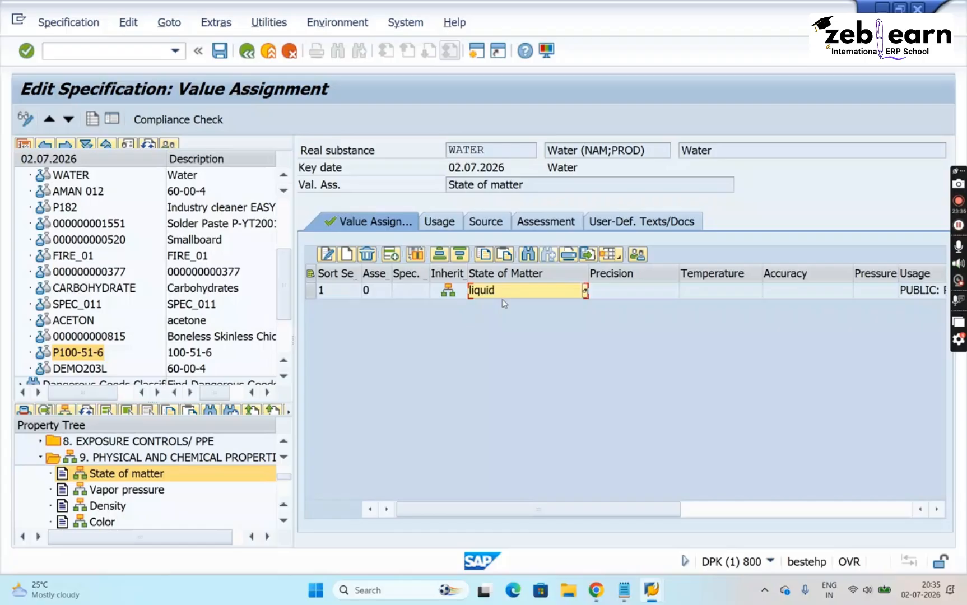
- Permanently overwrite the inherited State of matter value assignment of WATER
left_click(311, 291)
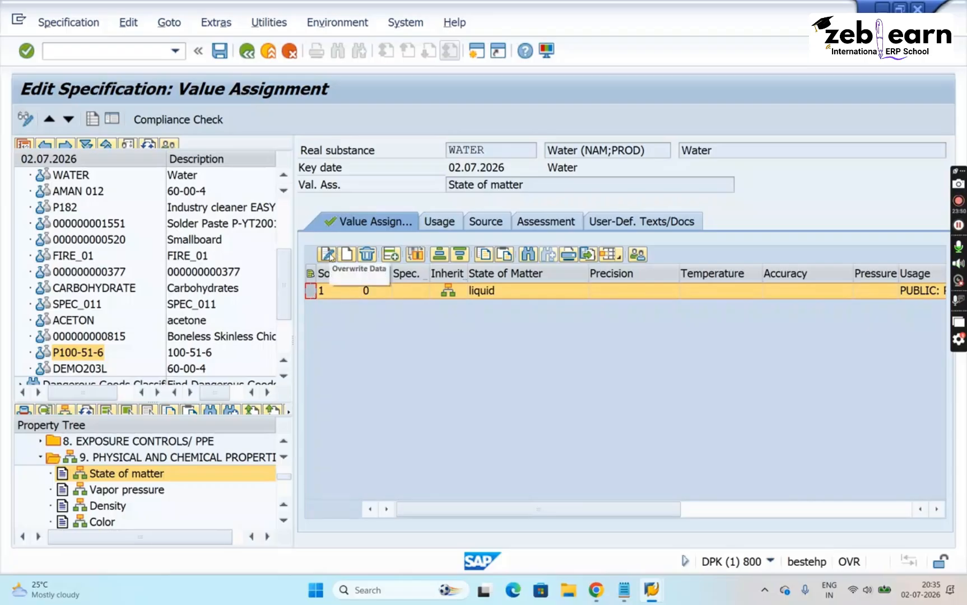
left_click(329, 255)
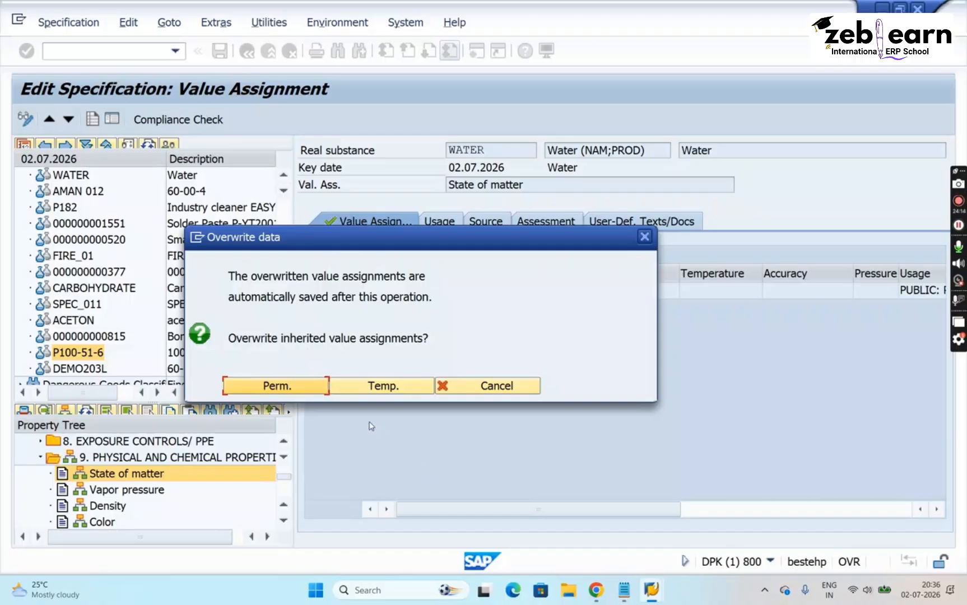
left_click(296, 388)
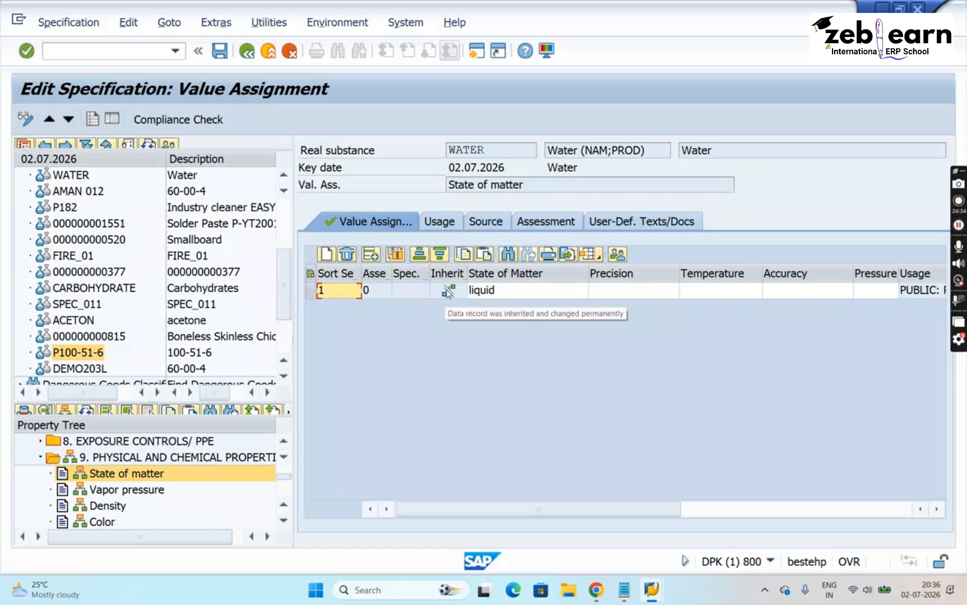
- Set WATER's state of matter to the phrase "gaseous" from the available phrases
left_click(563, 292)
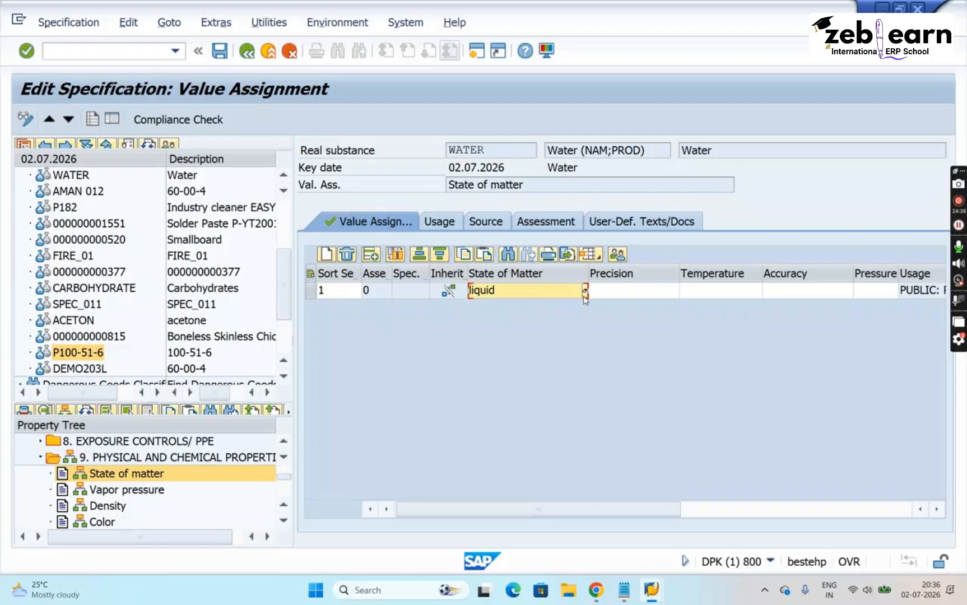
left_click(584, 292)
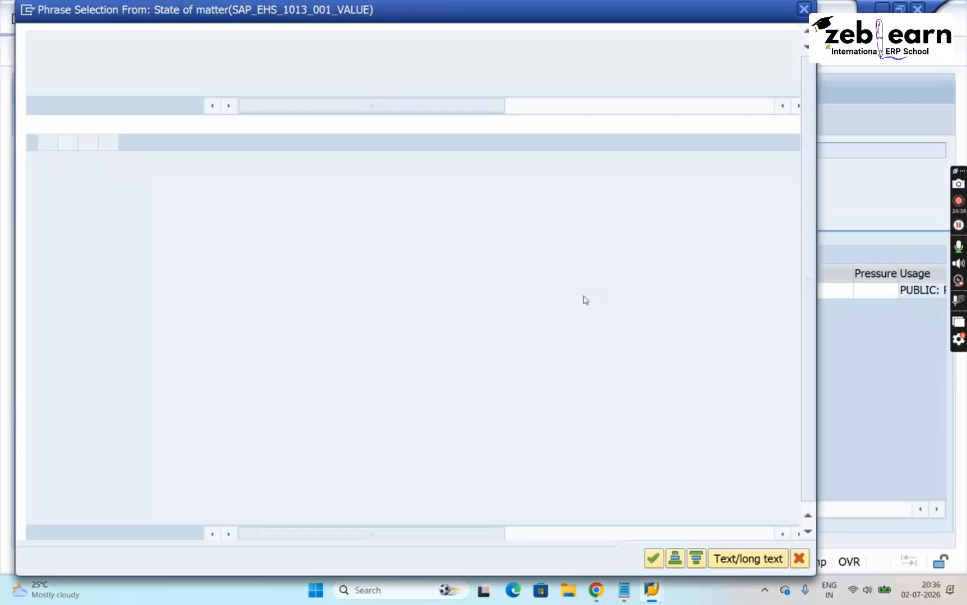
left_click(222, 242)
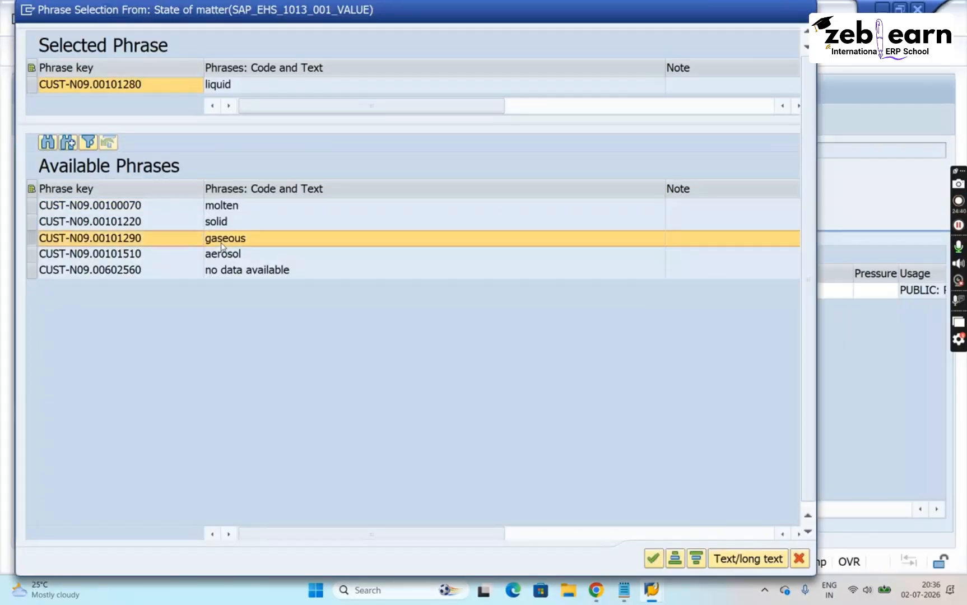
double_click(223, 245)
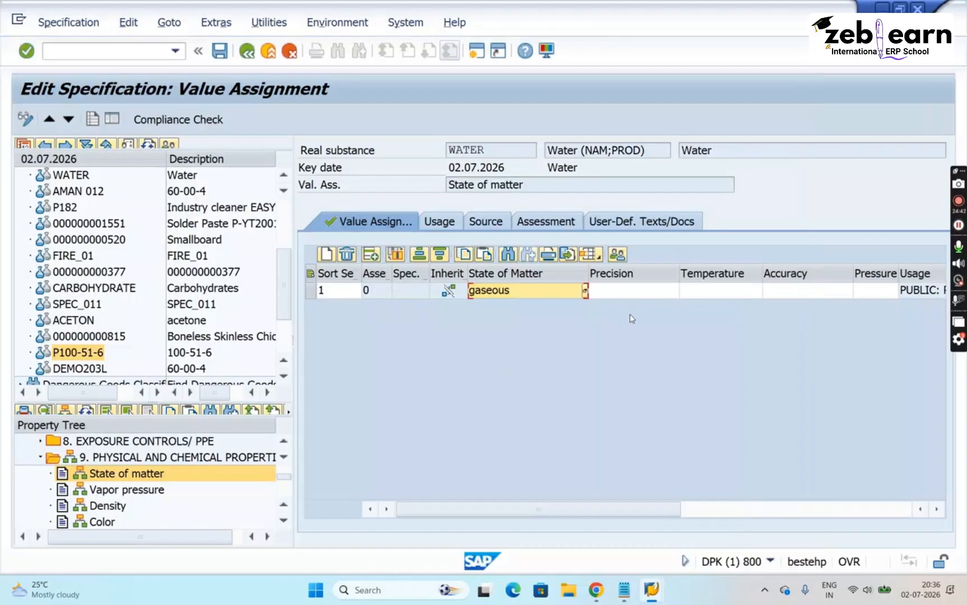
- Set the precision to "=" and the temperature to 100 °C for WATER's State of matter value assignment
left_click(640, 293)
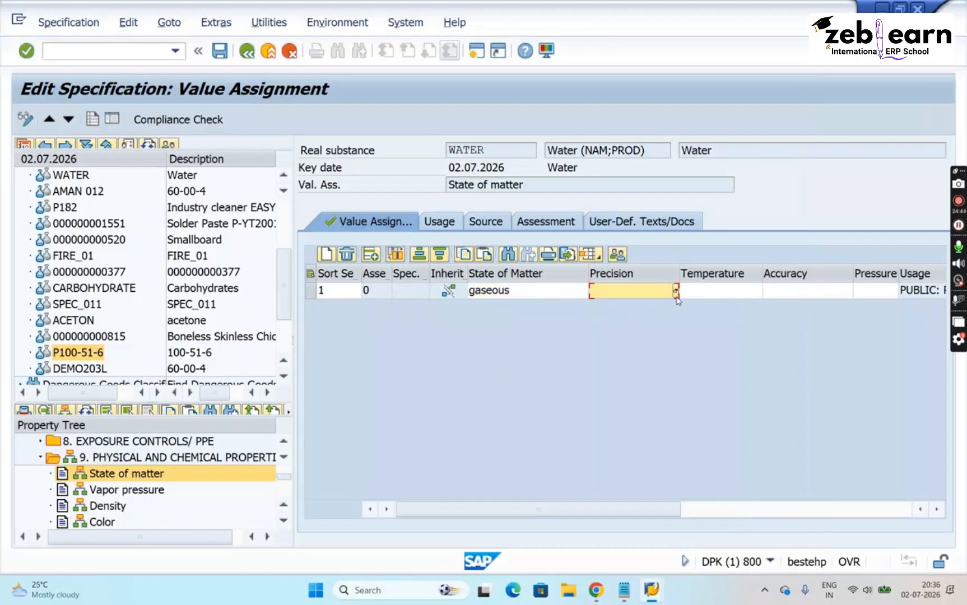
left_click(676, 296)
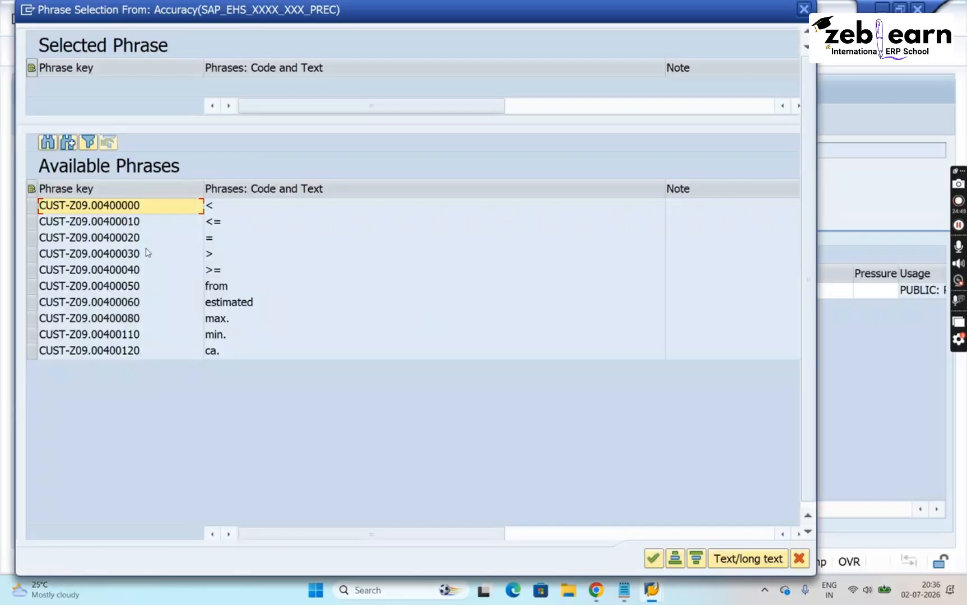
double_click(218, 238)
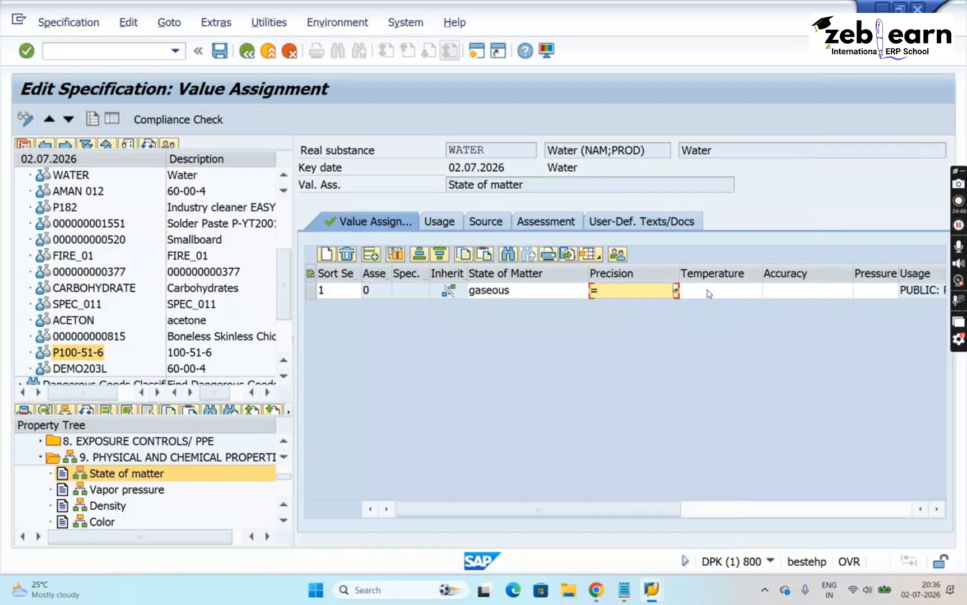
left_click(708, 290)
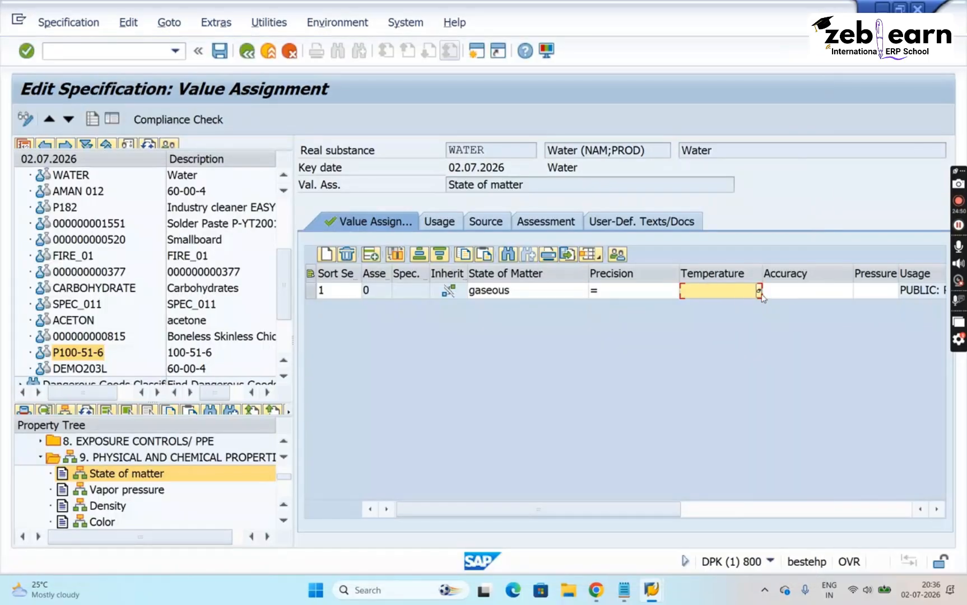
left_click(759, 291)
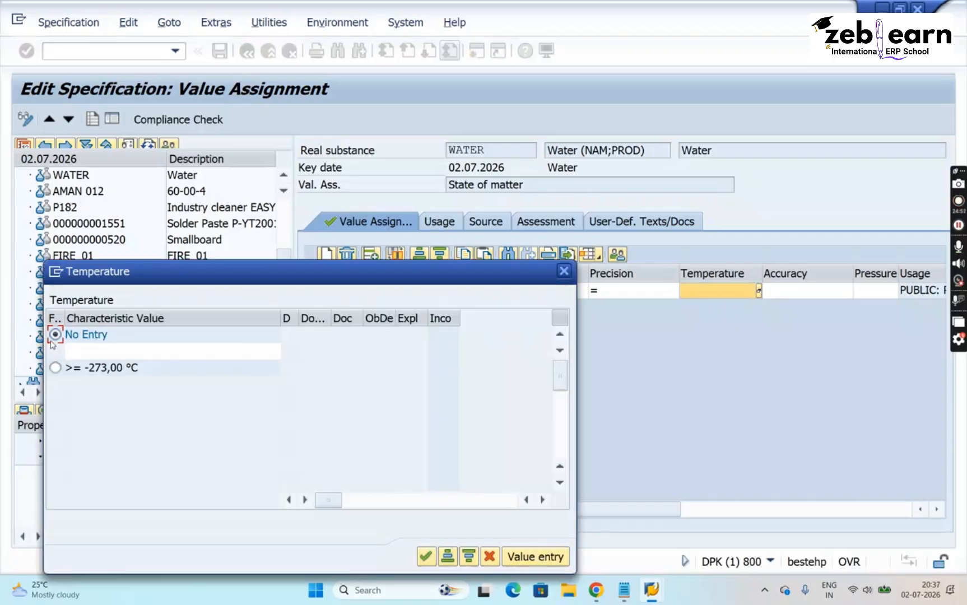
left_click(82, 353)
type("100")
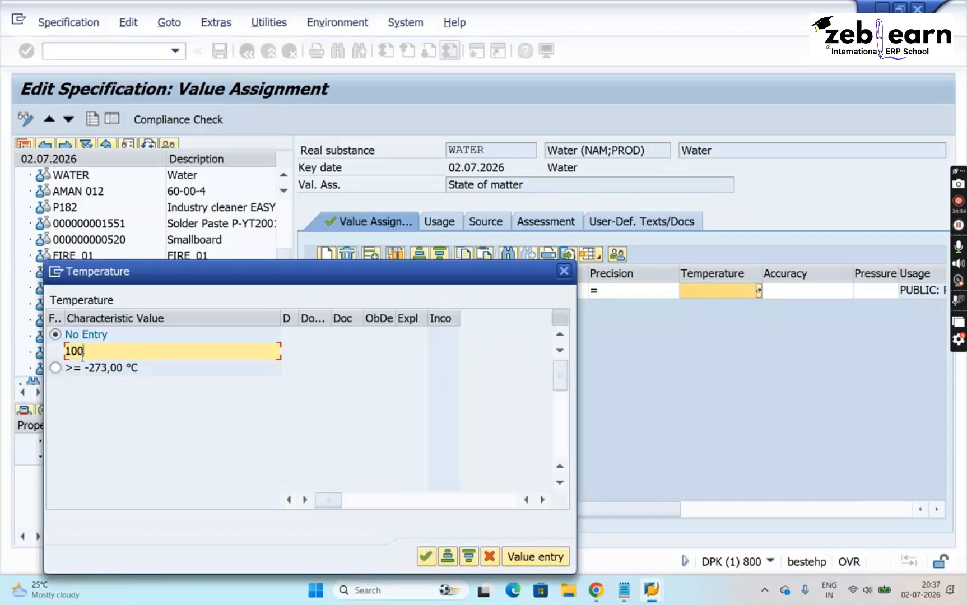
left_click(426, 557)
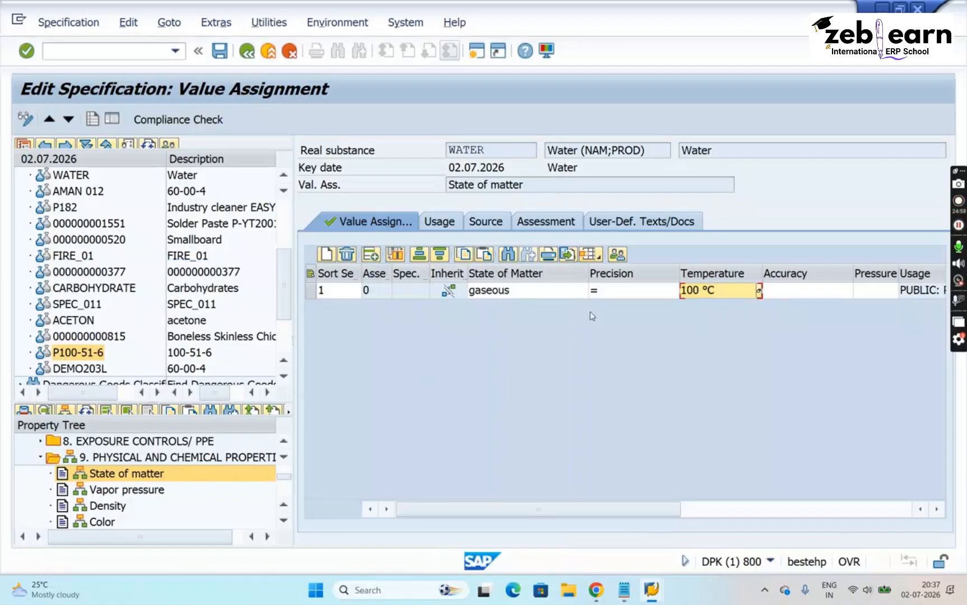
- Save the overwritten State of matter data and refresh WATER's property tree to check its inheritance marking
left_click(218, 59)
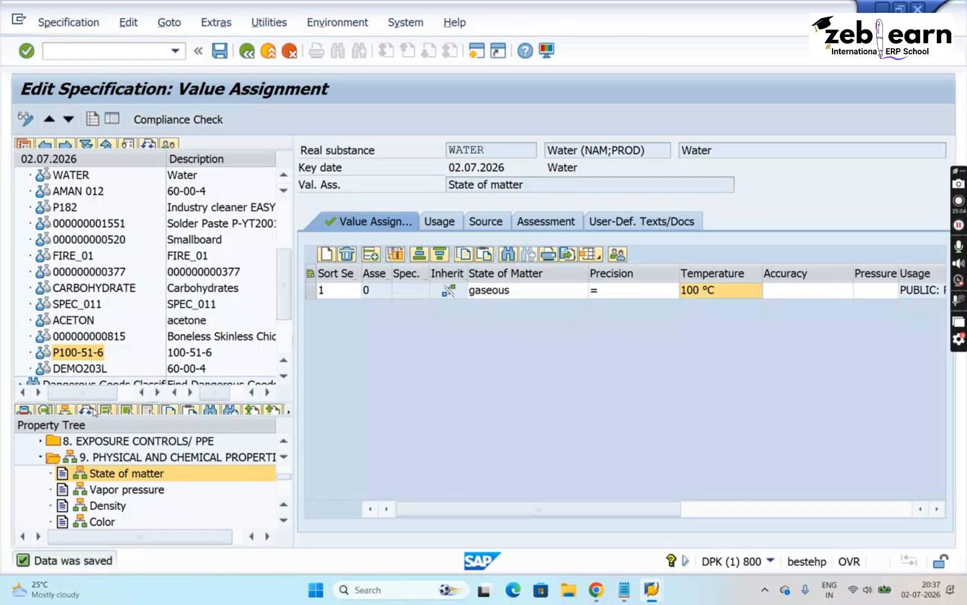
left_click(93, 411)
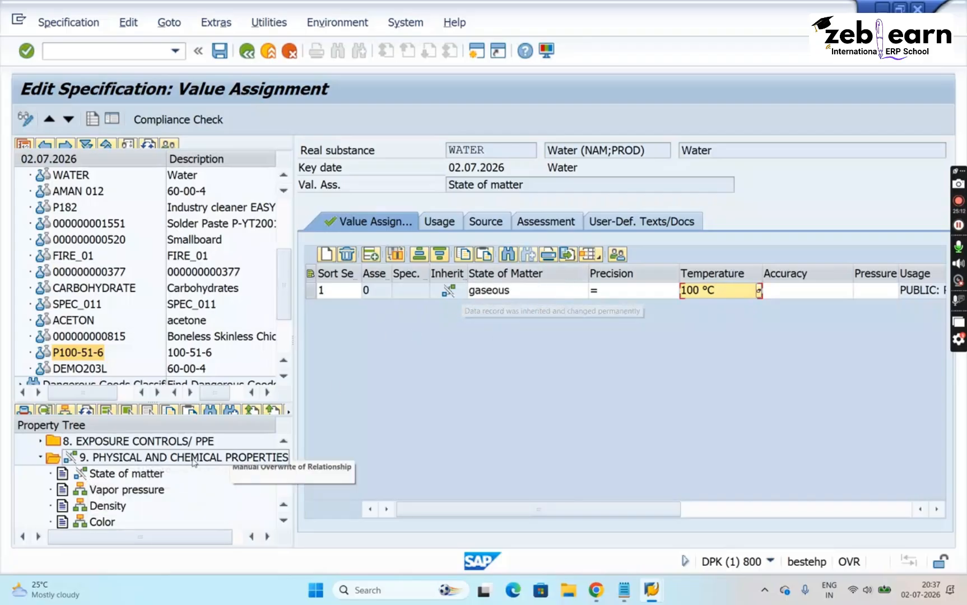
left_click(131, 477)
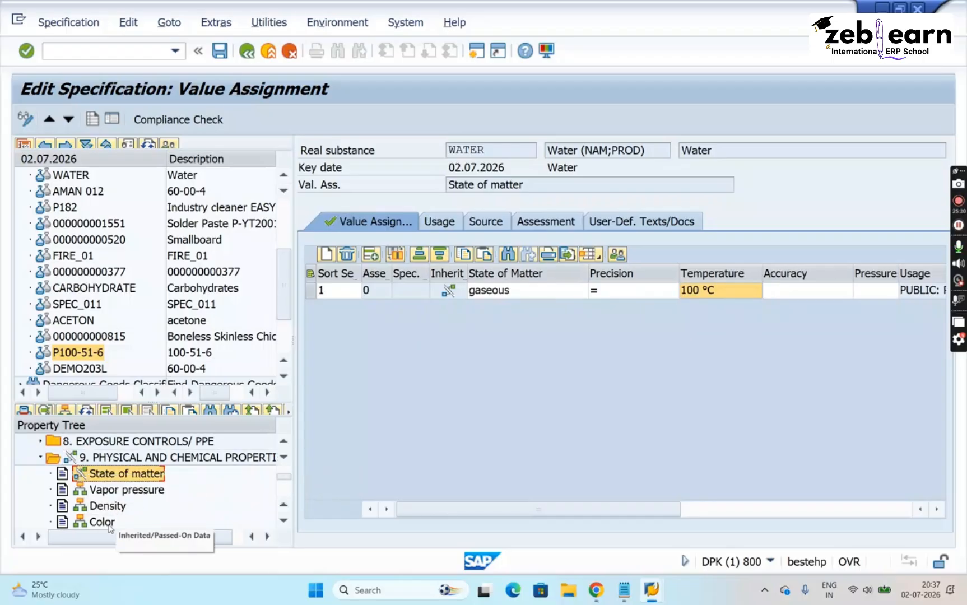
- Open WATER's Color value assignment and temporarily overwrite its inherited data record
left_click(283, 520)
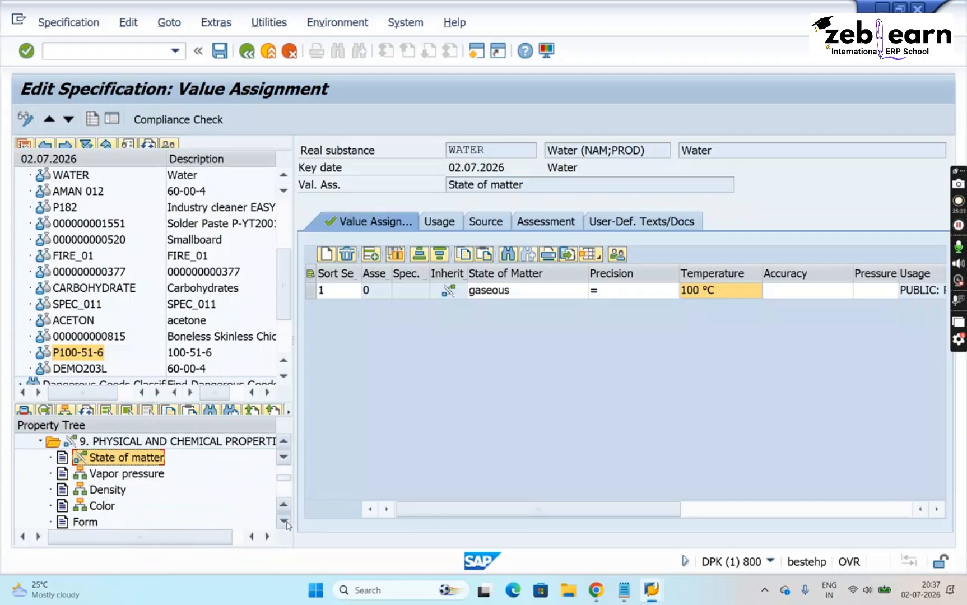
left_click(99, 507)
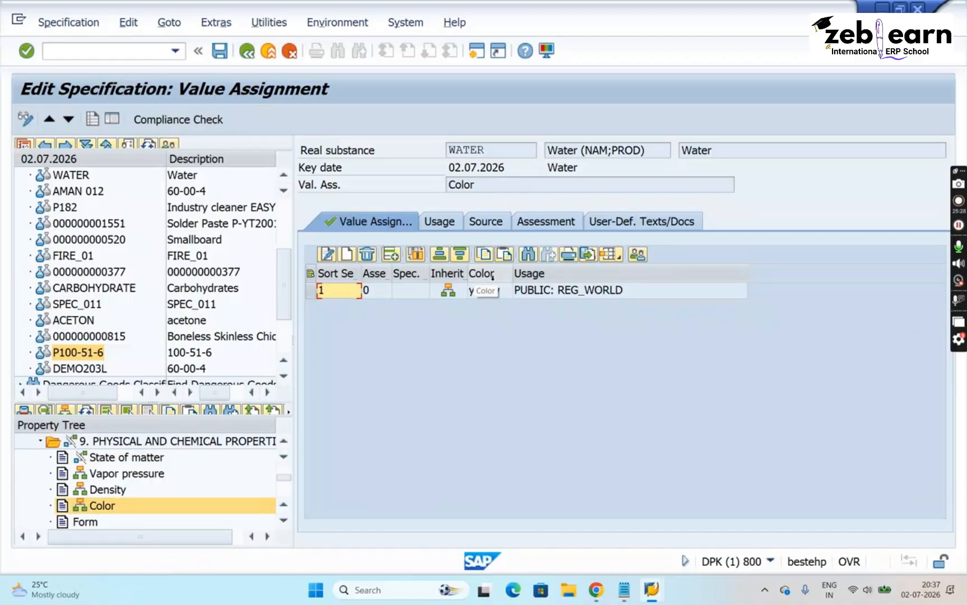
left_click(311, 291)
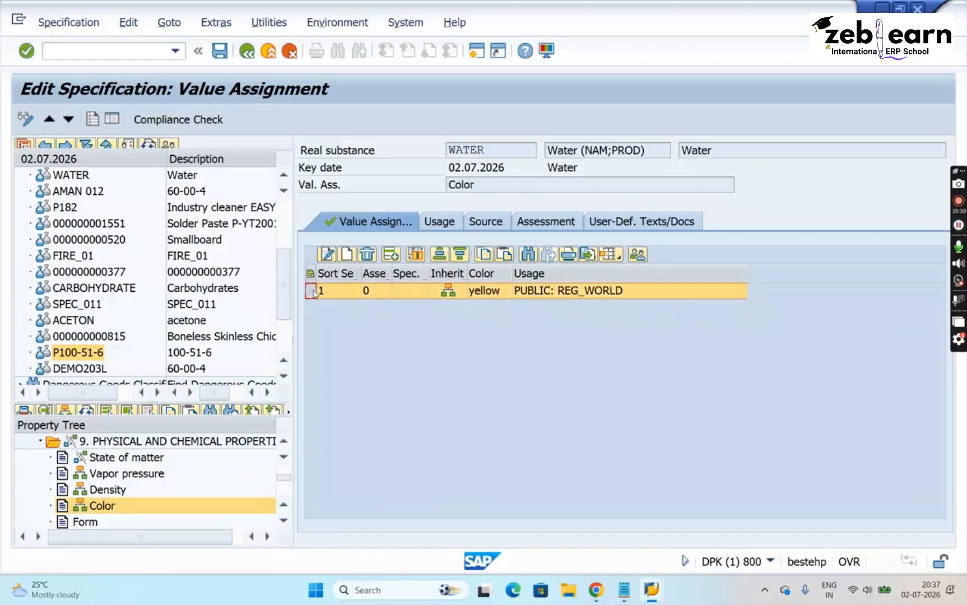
left_click(328, 256)
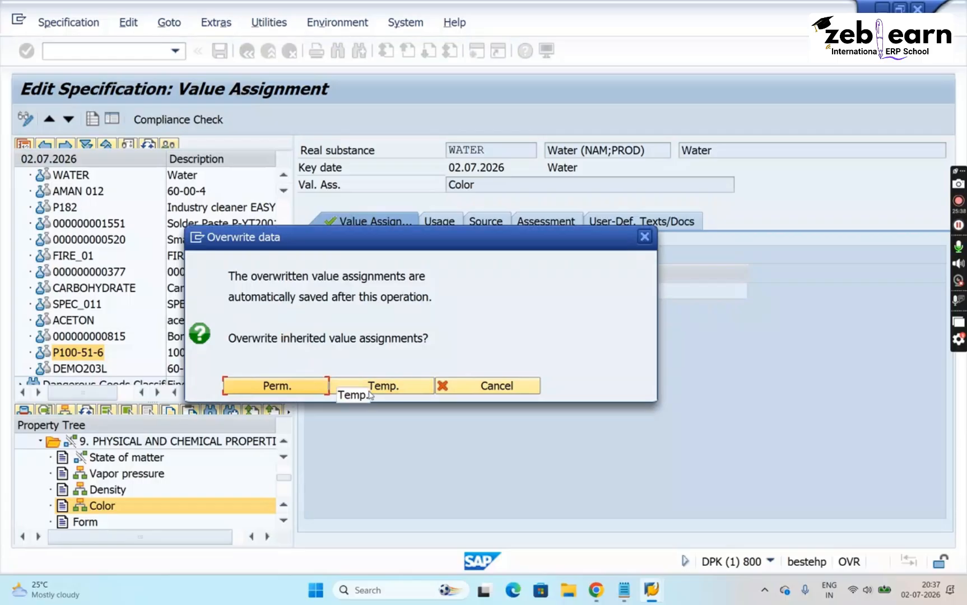
left_click(371, 392)
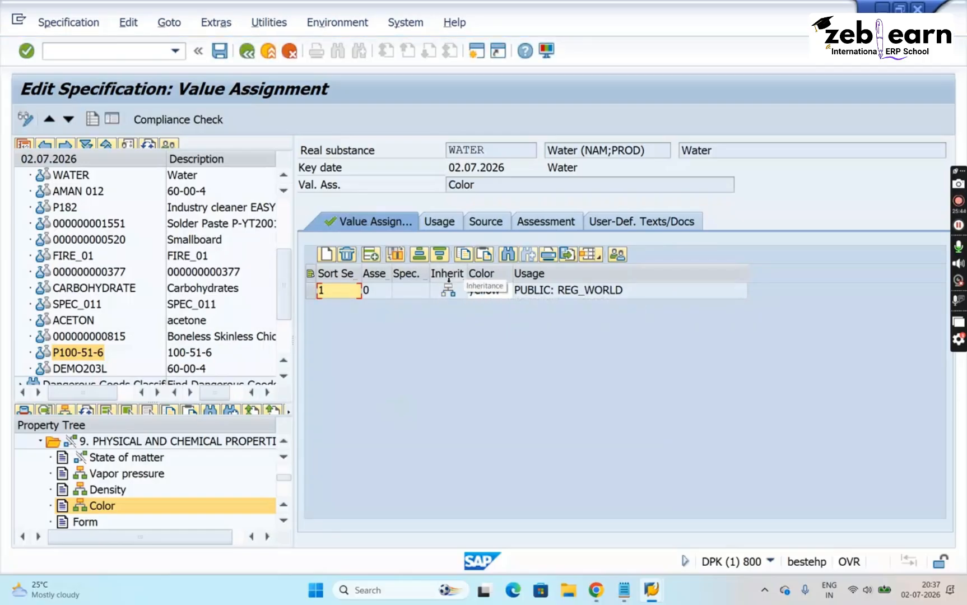
mouse_move(443, 300)
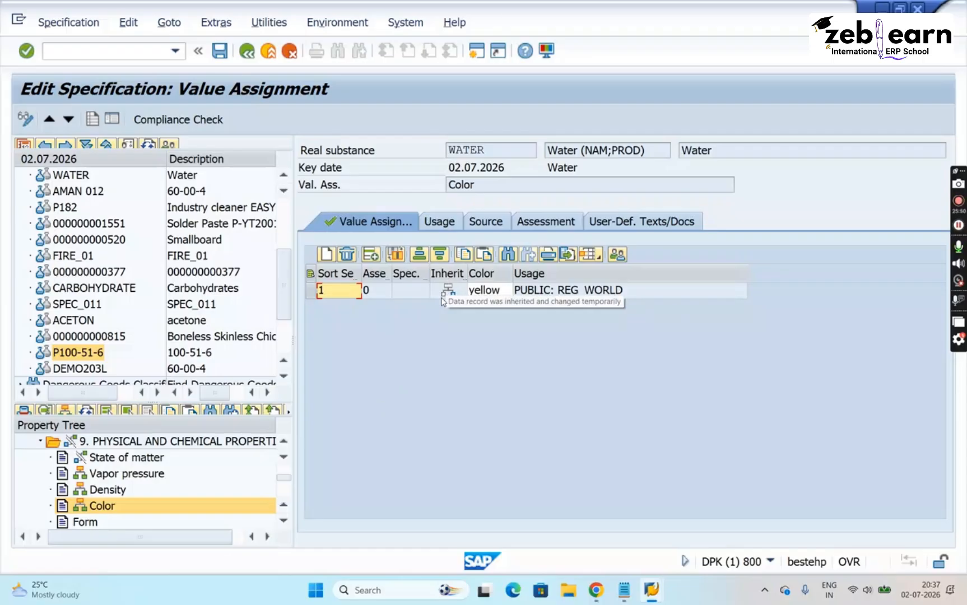
- Remove the selected color phrase from WATER's Color value assignment and assign "white" from the available phrases
left_click(504, 292)
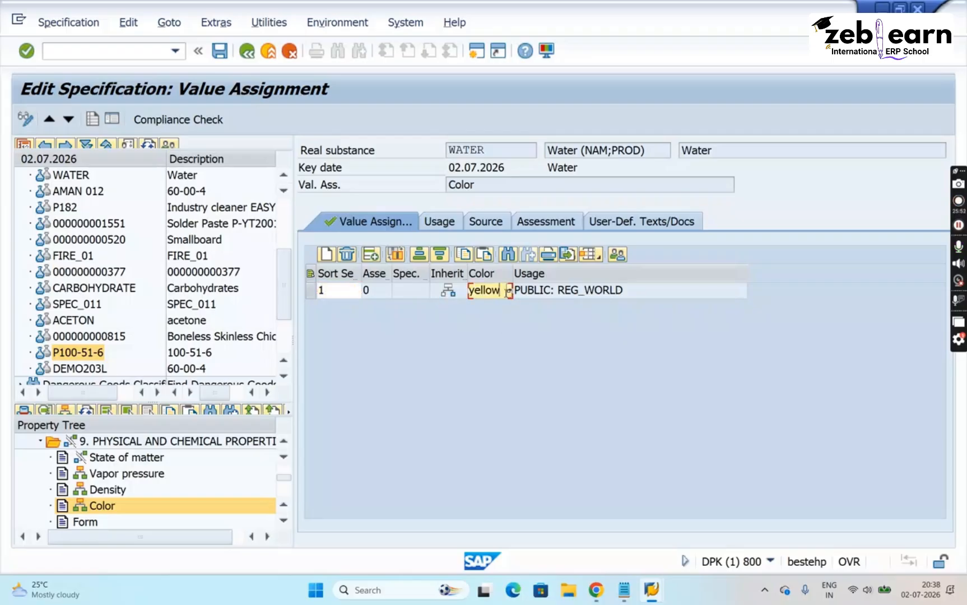
left_click(509, 292)
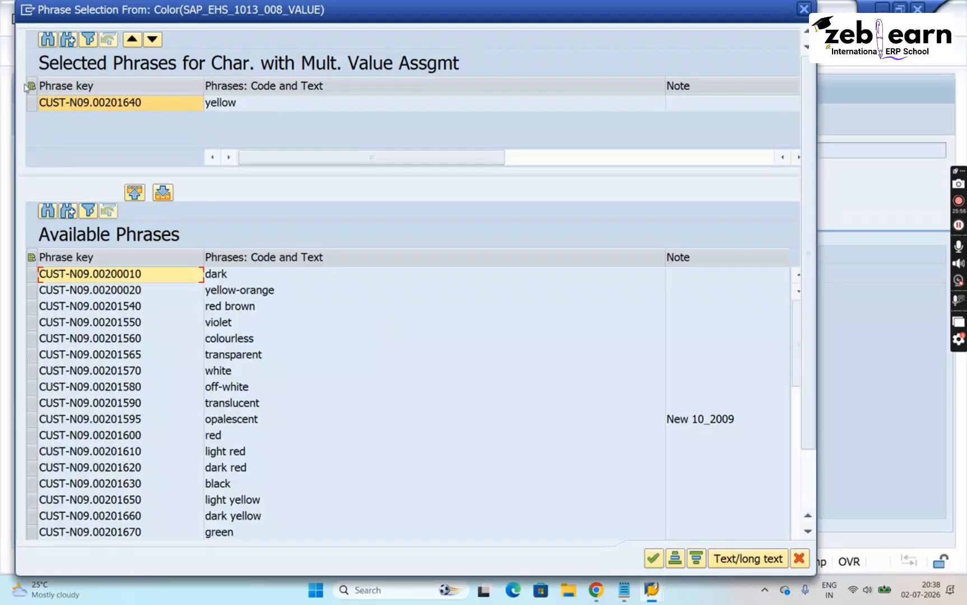
left_click(31, 103)
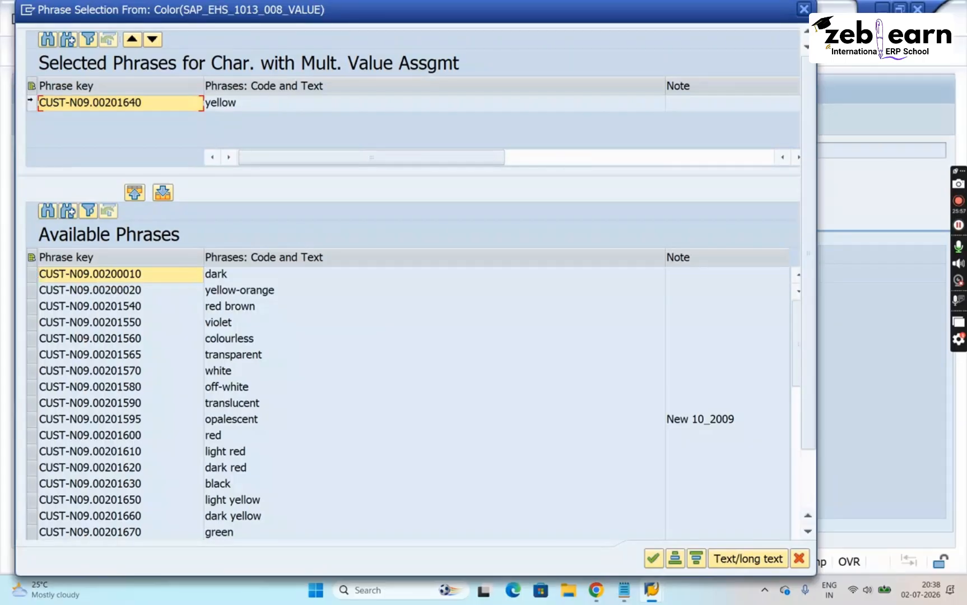
left_click(161, 193)
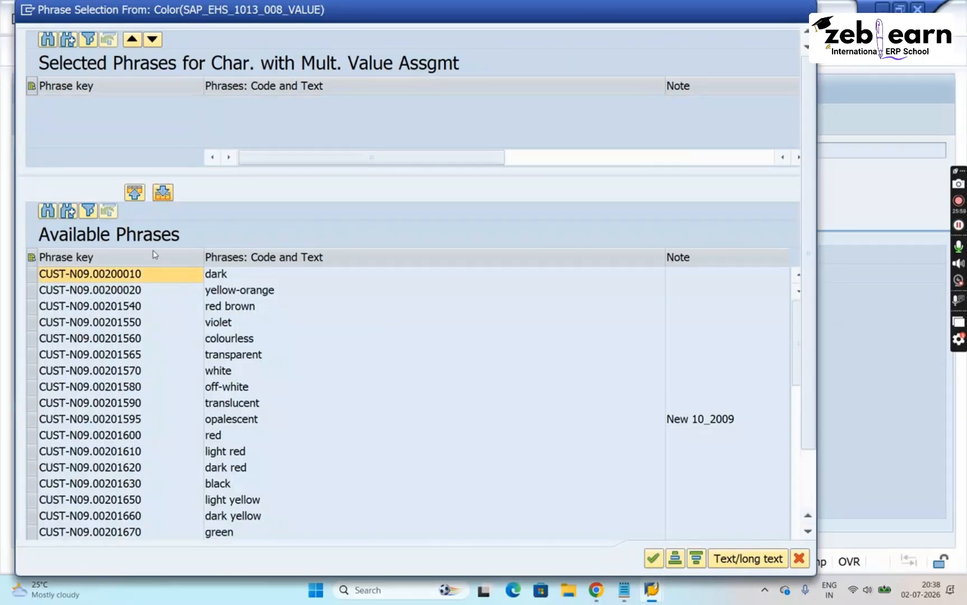
double_click(90, 374)
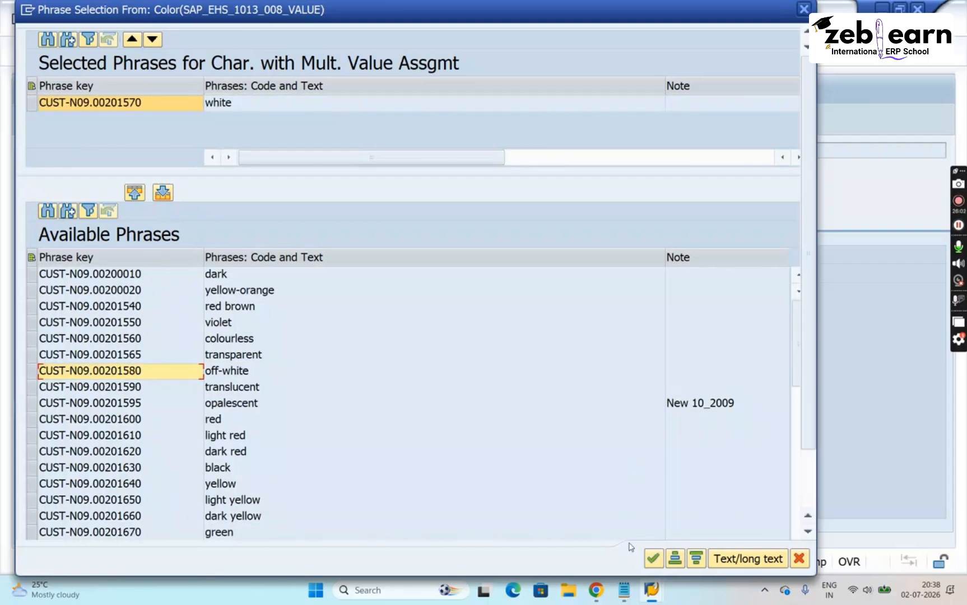
left_click(653, 559)
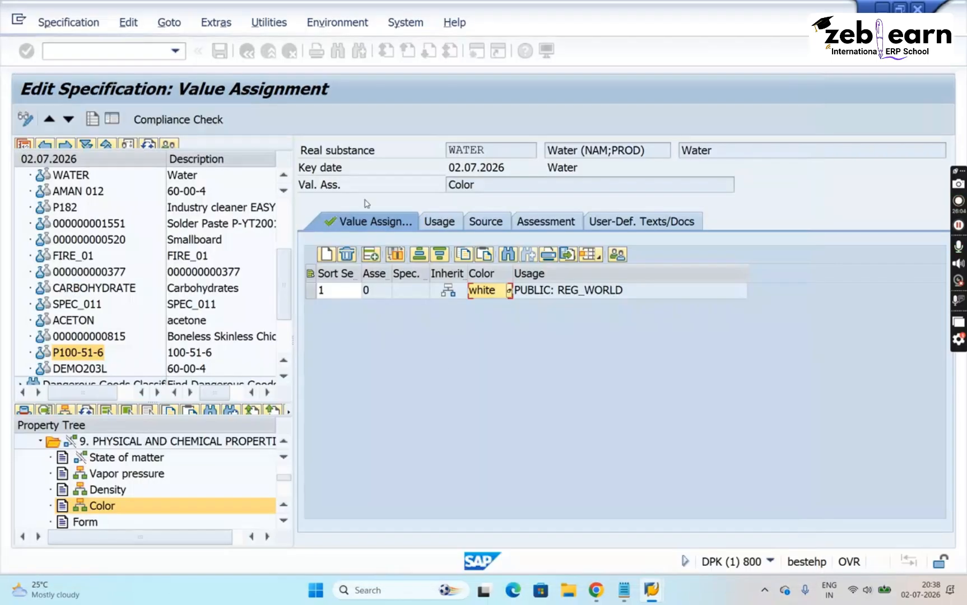
- Save WATER's temporarily overwritten Color data and refresh the property tree
left_click(222, 57)
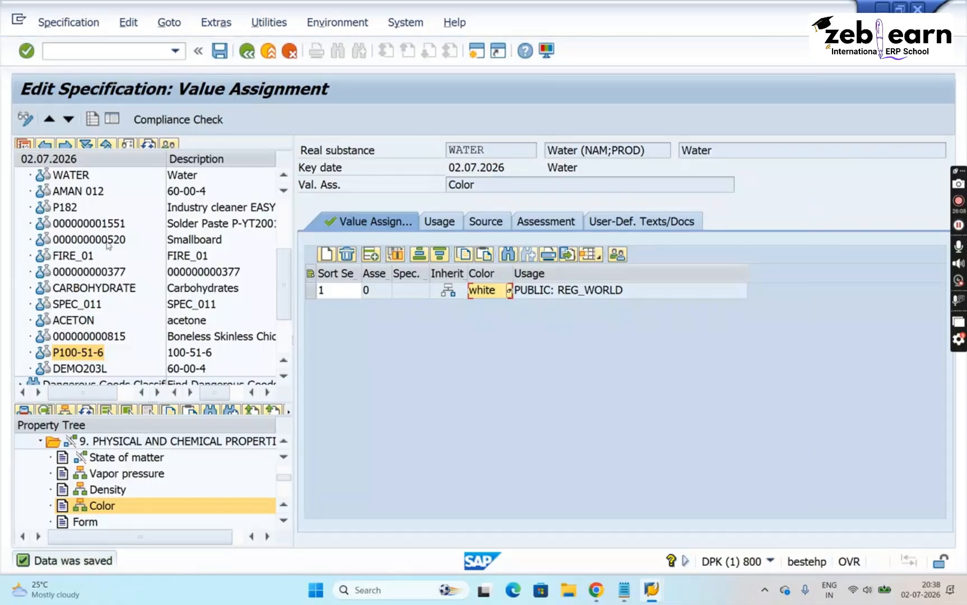
left_click(85, 412)
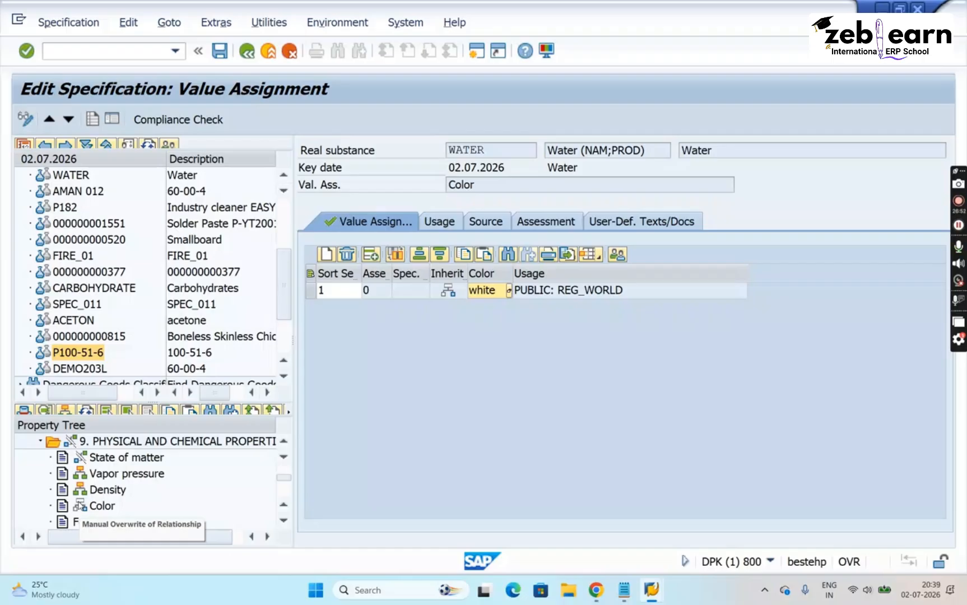
left_click(226, 53)
key("ctrl+s")
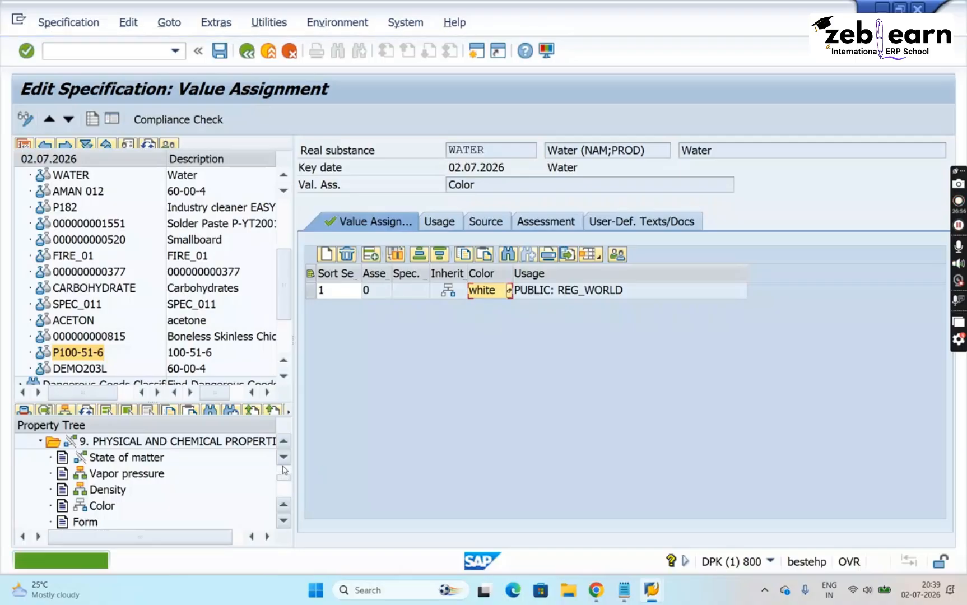
- Return to WATER's header data and review the relationships, focusing on the specification it inherits from
left_click_drag(286, 473, 287, 447)
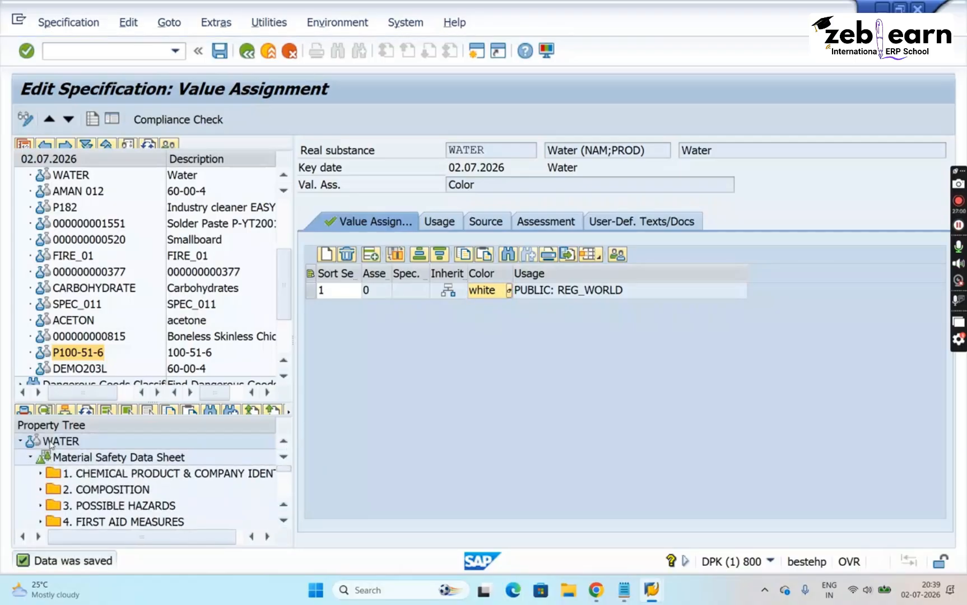
double_click(49, 442)
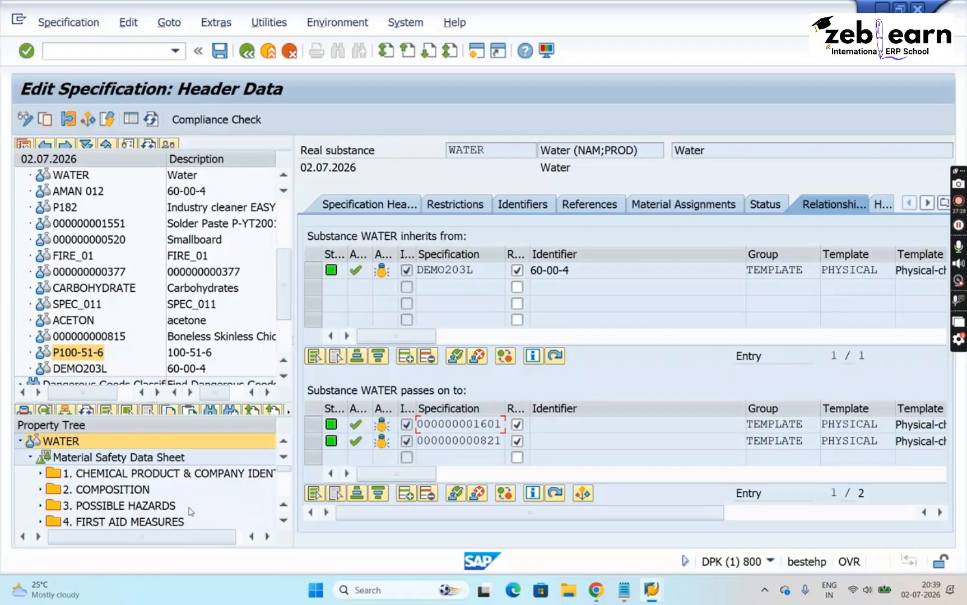
left_click(474, 269)
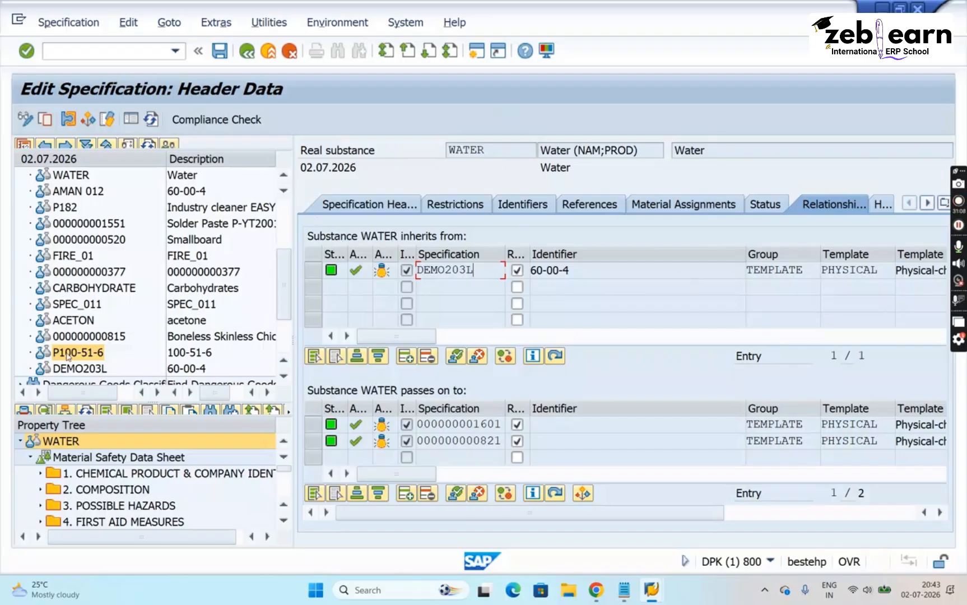
- Review WATER's inheritance relationships and the section folders of its Material Safety Data Sheet property tree
left_click(85, 354)
left_click(928, 203)
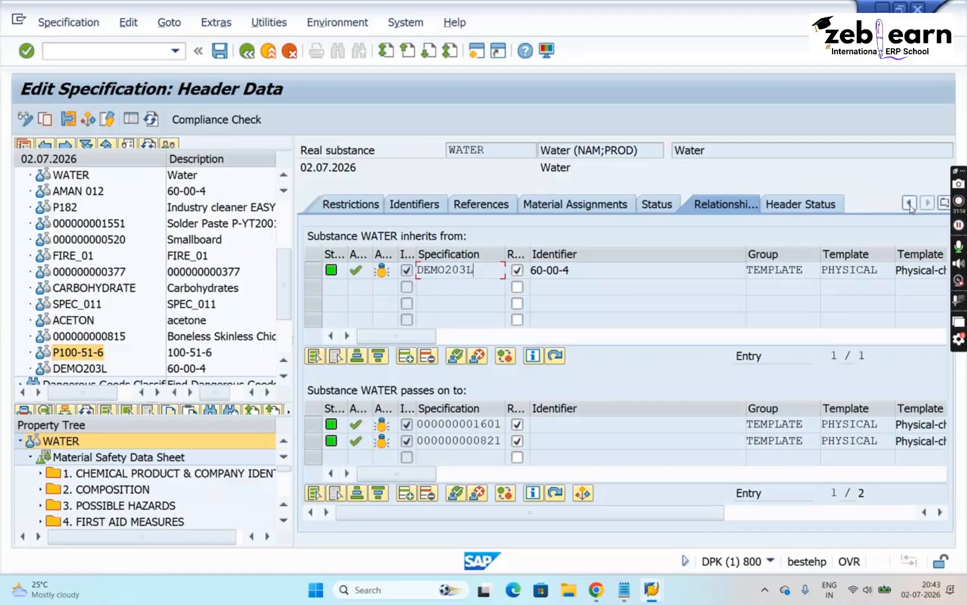
left_click(909, 202)
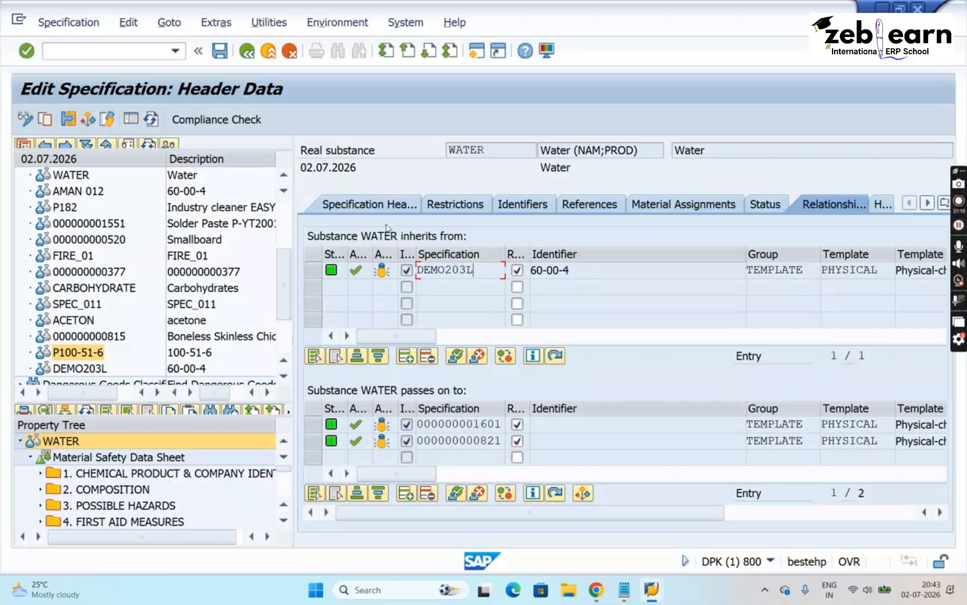
left_click(611, 278)
left_click(284, 522)
scroll(284, 520, "down", 5)
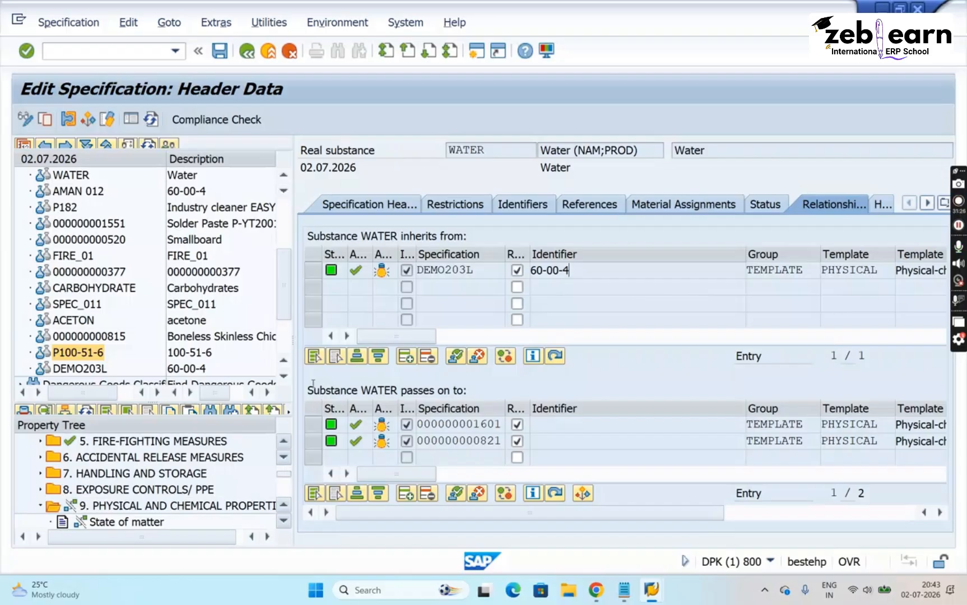
left_click(284, 443)
left_click(284, 444)
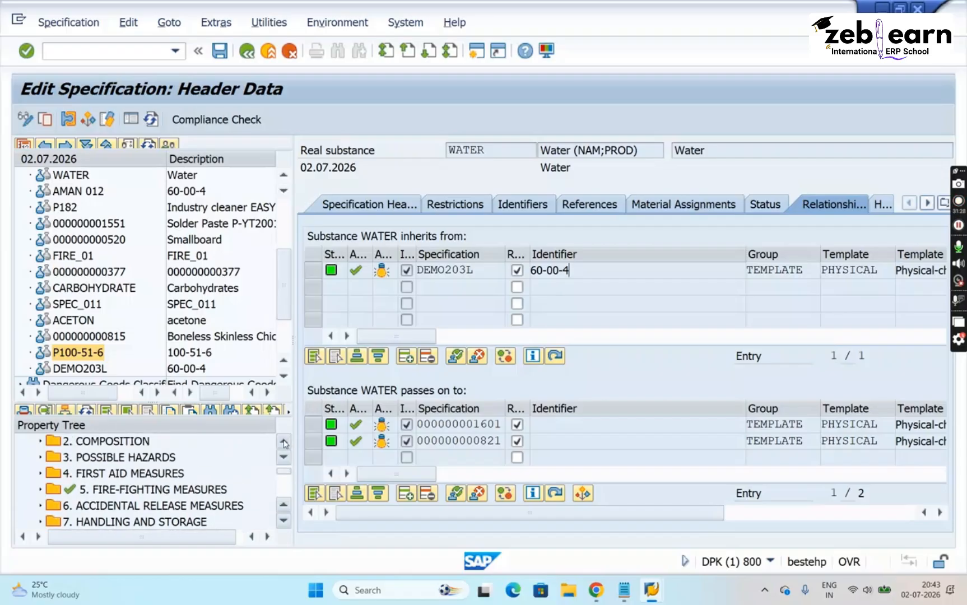
left_click(285, 444)
left_click(284, 444)
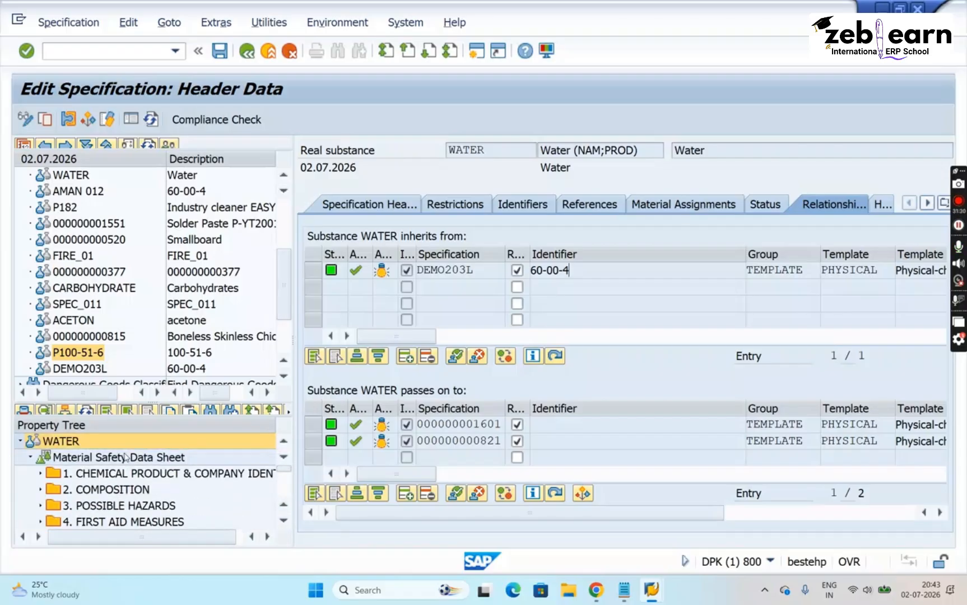
- Switch WATER's property tree from Material Safety Data Sheet to STANDARD [Standard Properties]
left_click(125, 456)
right_click(125, 457)
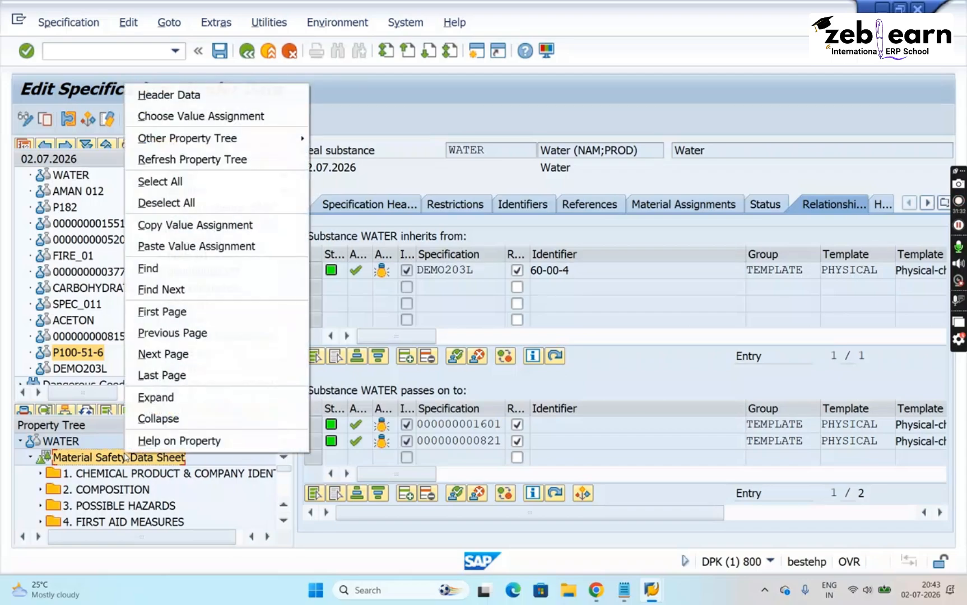
mouse_move(281, 141)
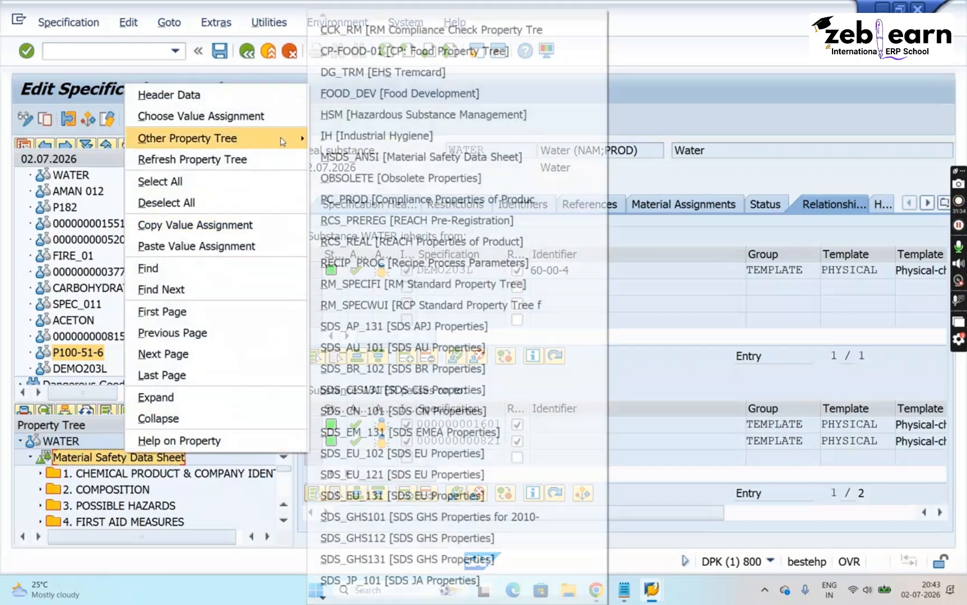
left_click(324, 600)
left_click(324, 600)
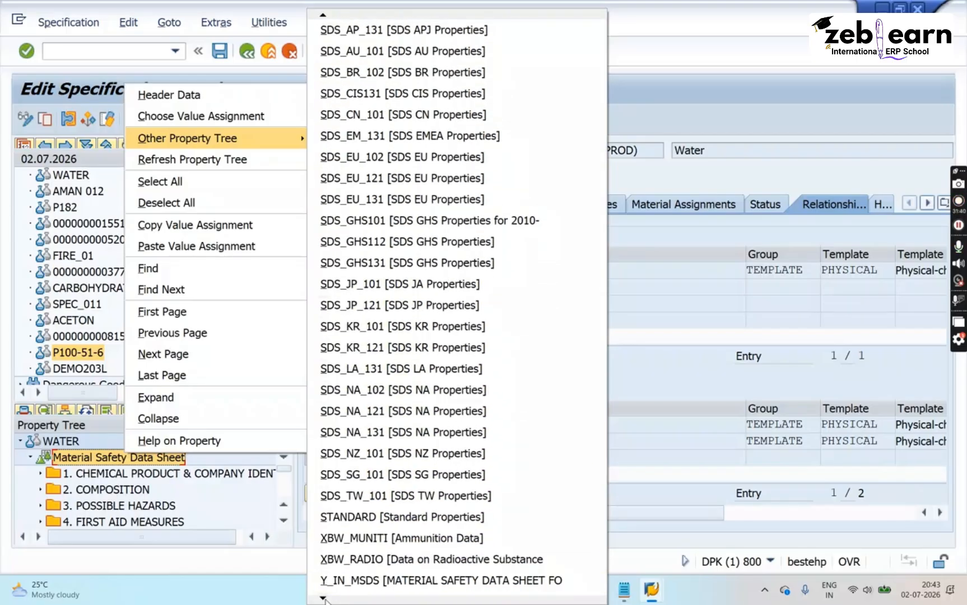
left_click(367, 524)
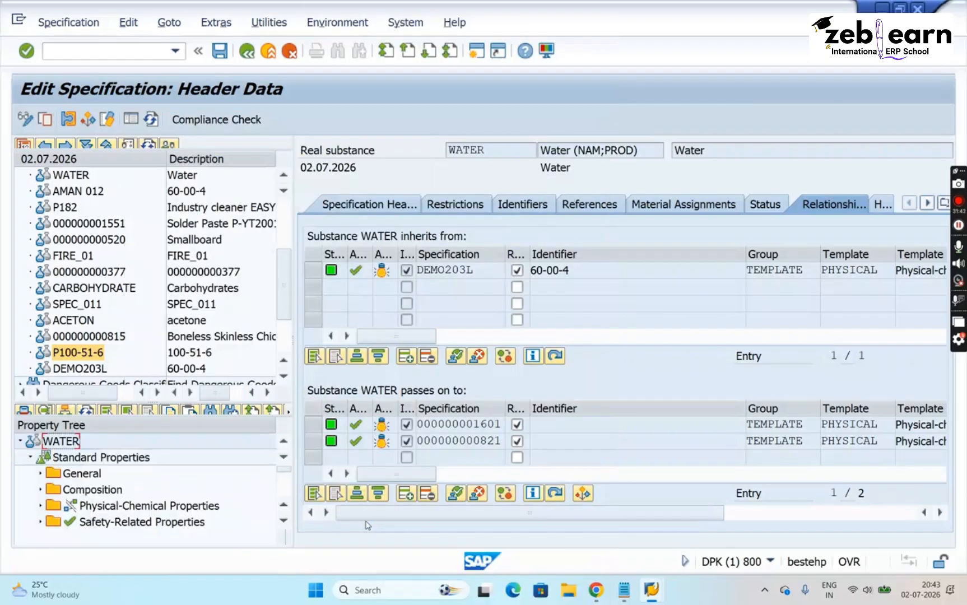
- Expand Physical-Chemical Properties and examine the inheritance indicators of State of matter, Vapor pressure, Density and Color
left_click(41, 505)
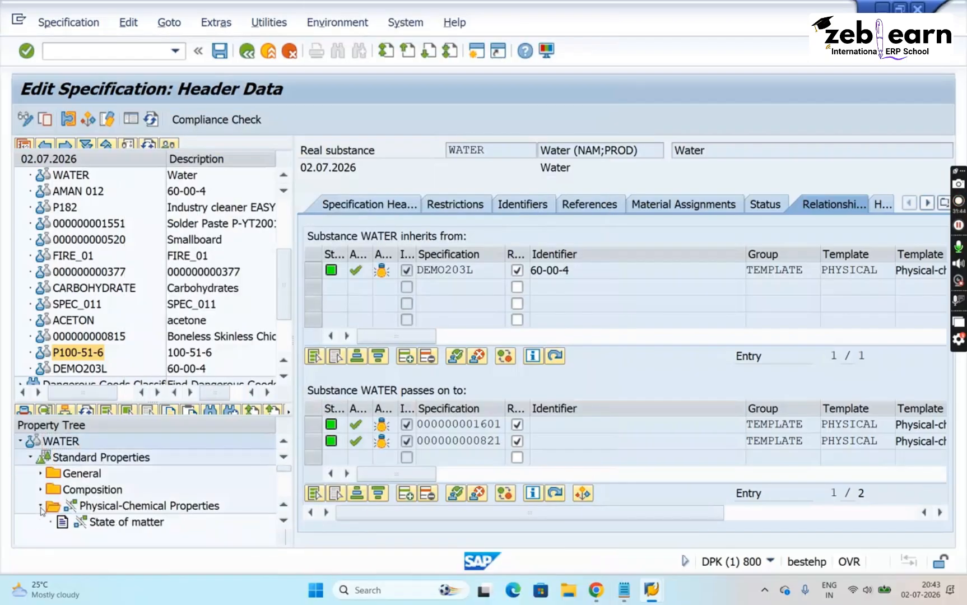
left_click(162, 511)
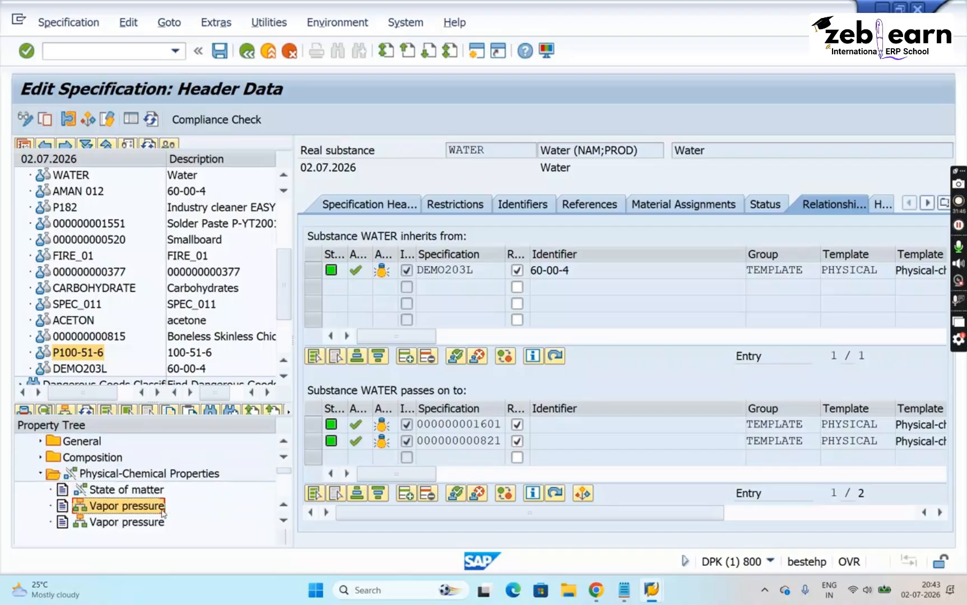
key("Up")
key("Up")
key("Up")
key("Up")
key("Up")
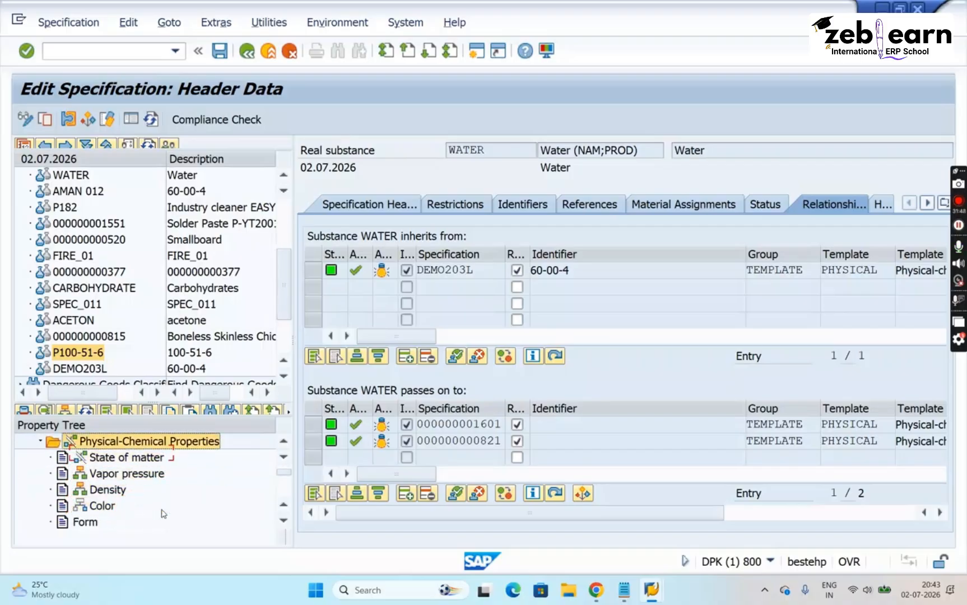
key("Down")
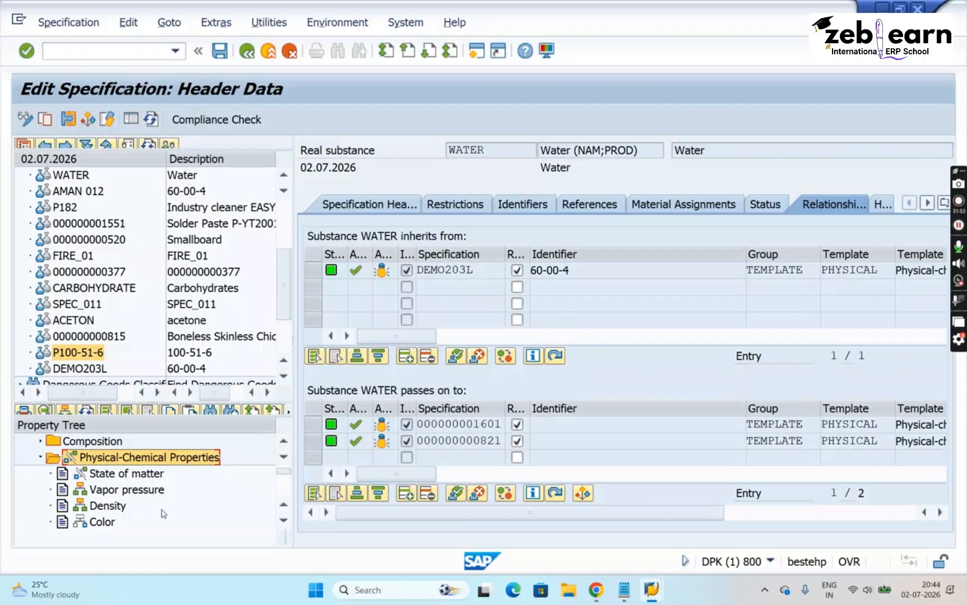
scroll(164, 514, "up", 2)
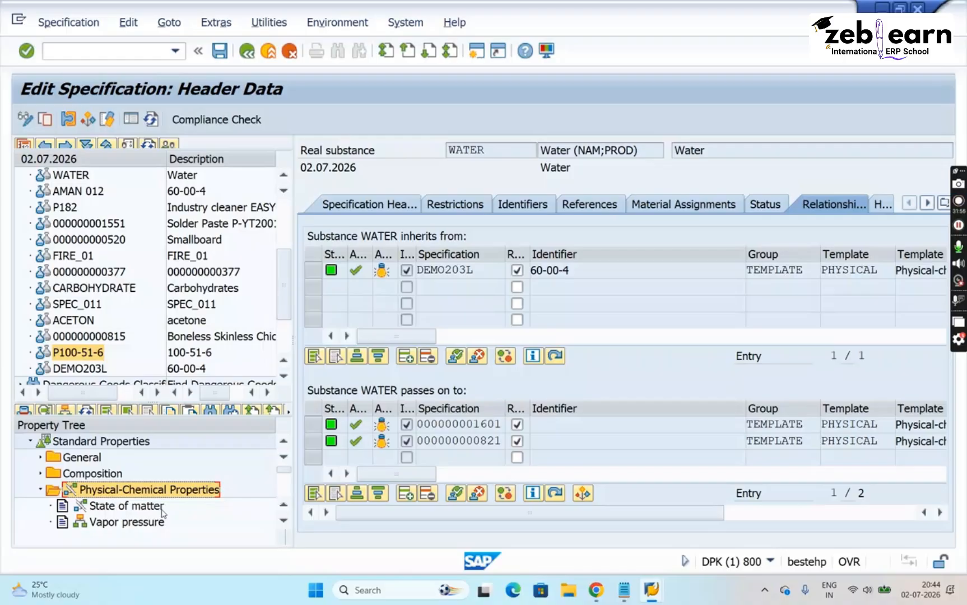
left_click(128, 444)
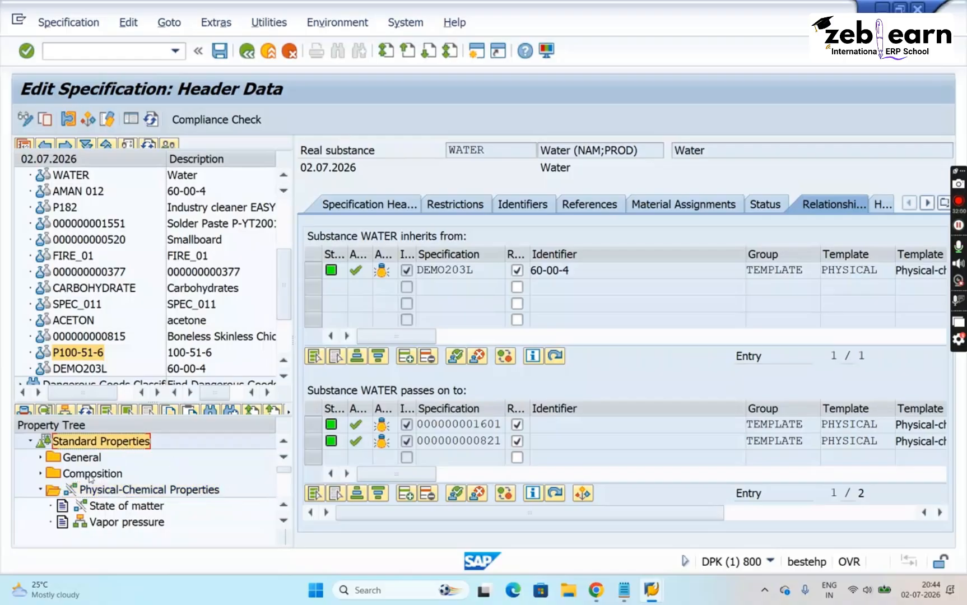
left_click(116, 508)
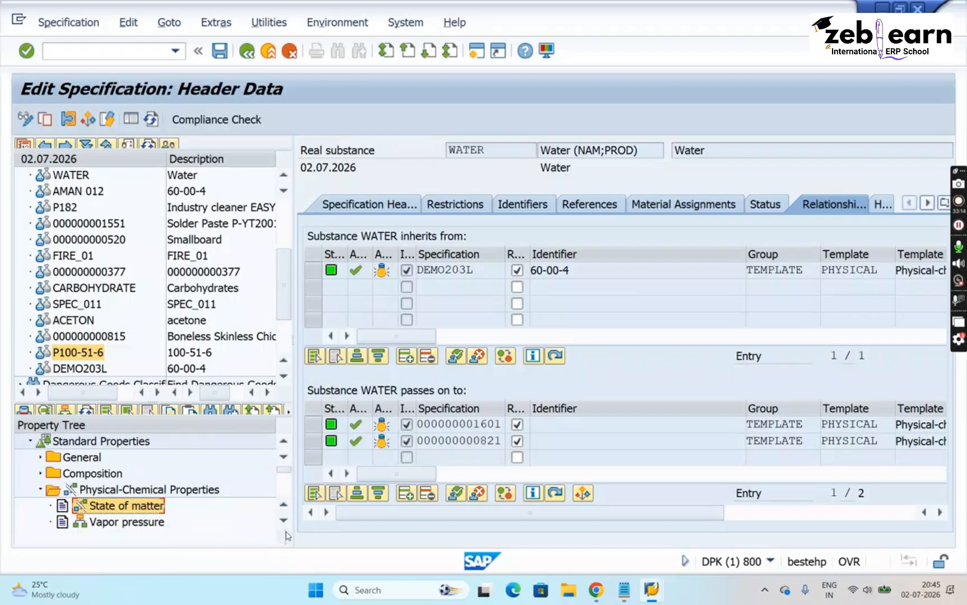
scroll(286, 527, "down", 4)
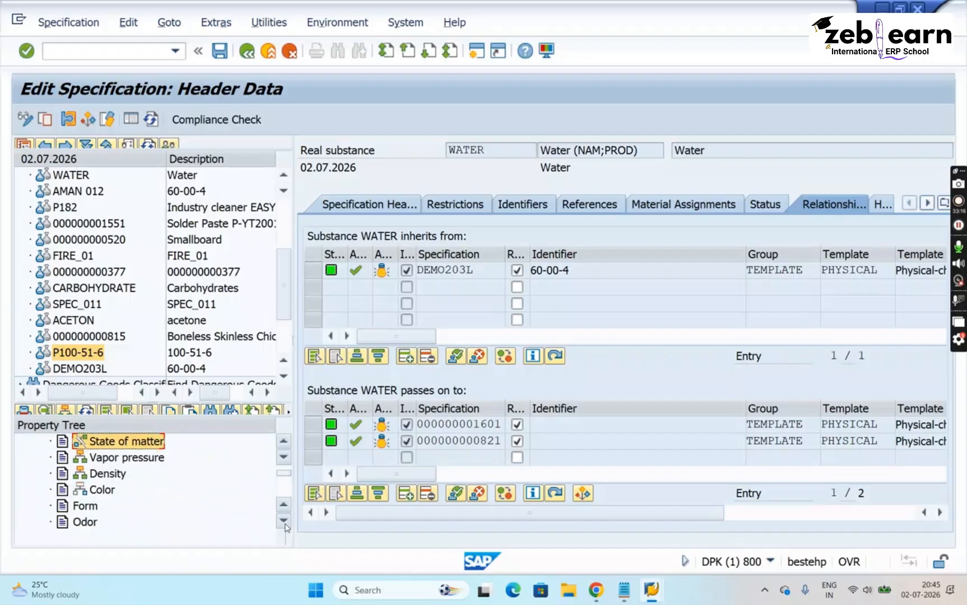
left_click(112, 491)
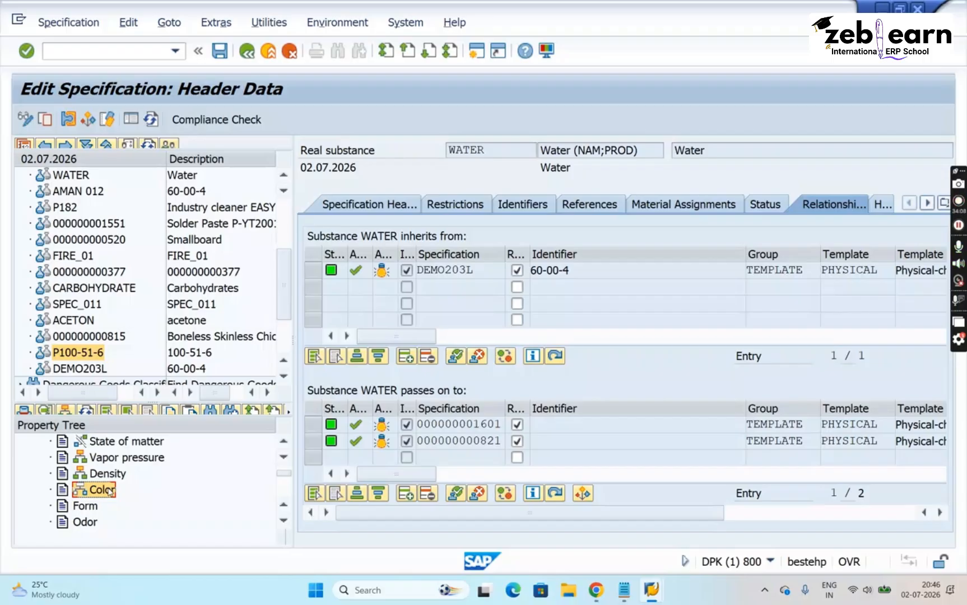
- Collapse Physical-Chemical Properties and switch WATER's property tree back to MSDS_ANSI [Material Safety Data Sheet]
left_click(285, 441)
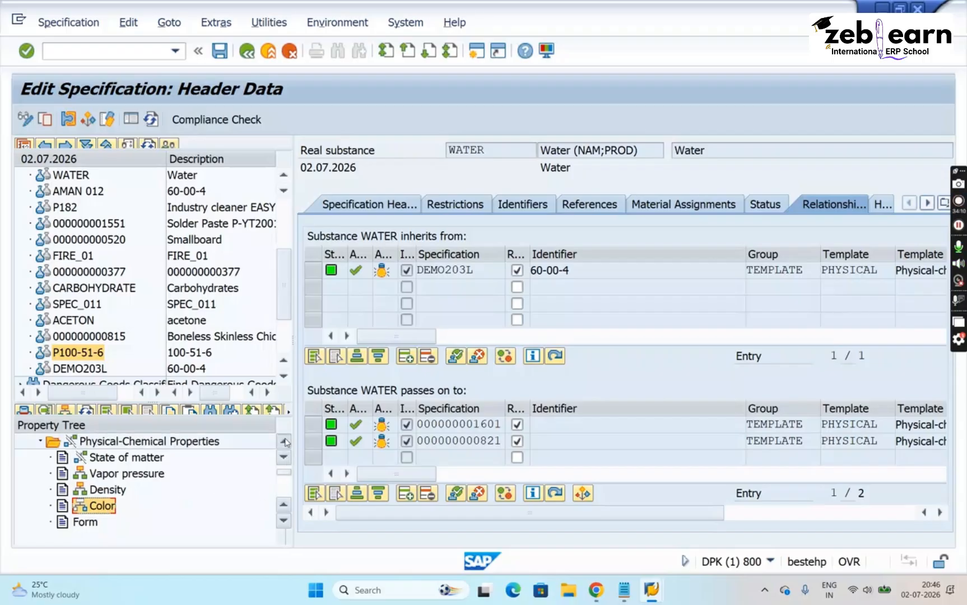
left_click(286, 442)
left_click(285, 442)
left_click(285, 441)
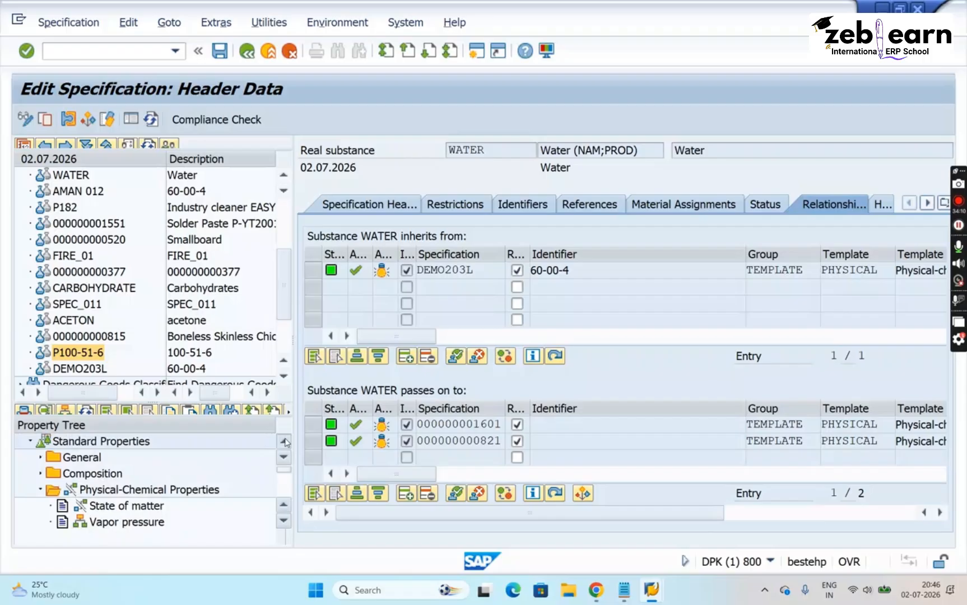
left_click(40, 490)
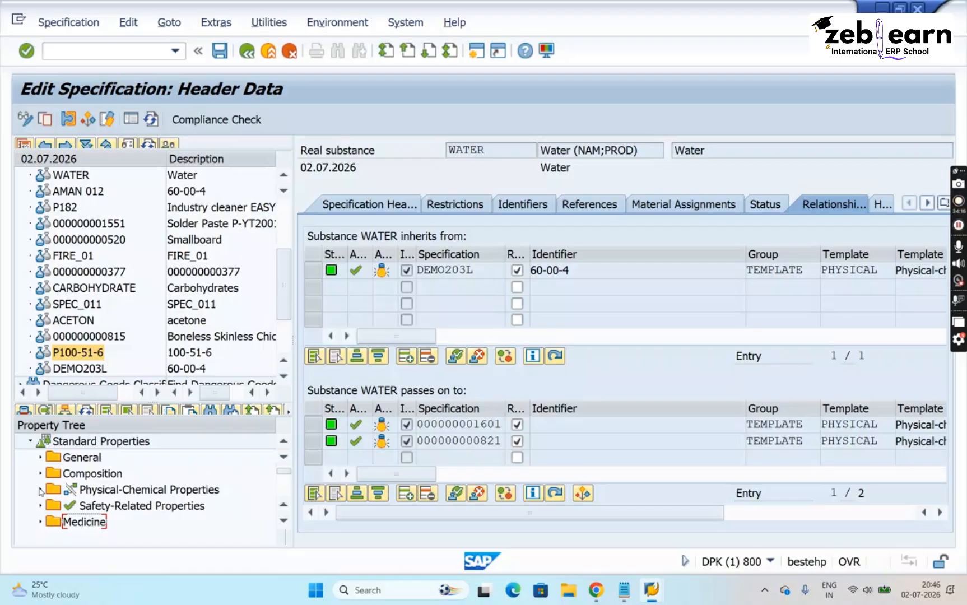
left_click(95, 447)
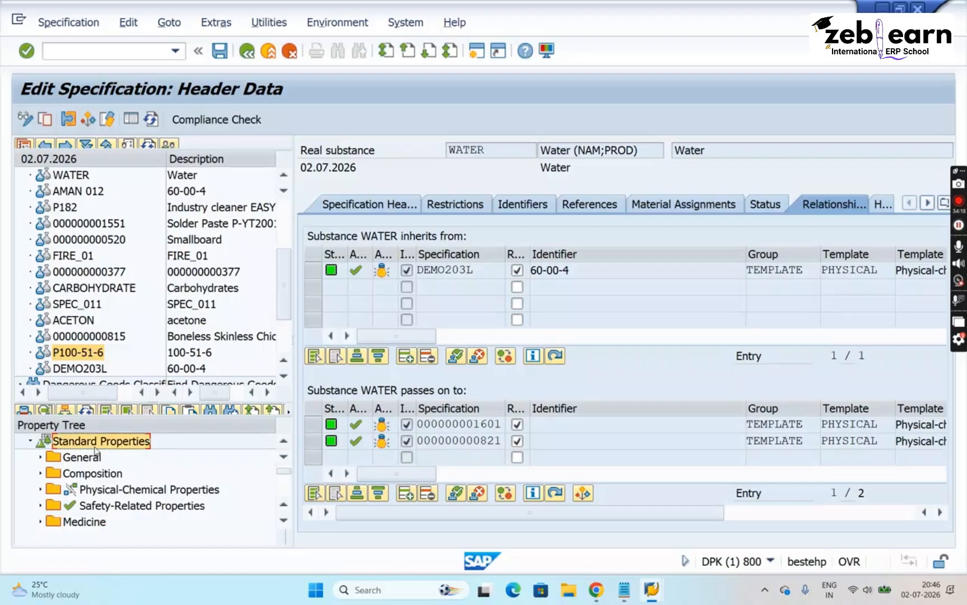
right_click(96, 452)
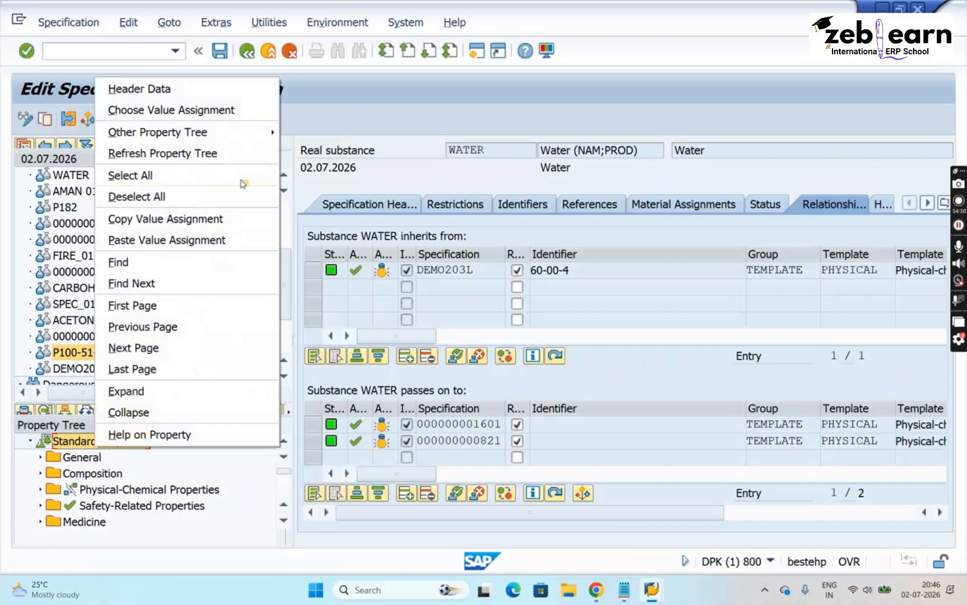
mouse_move(245, 142)
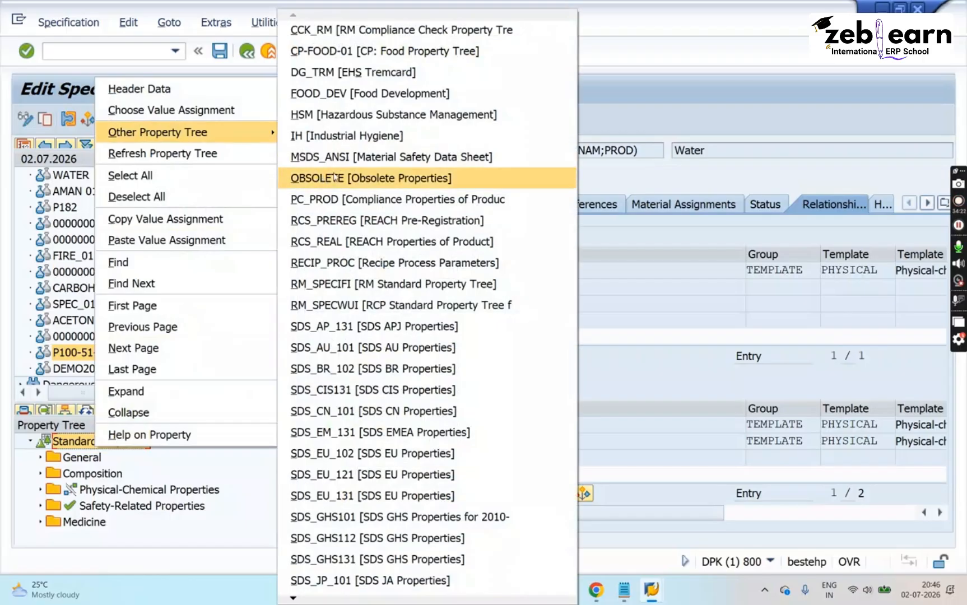
left_click(351, 162)
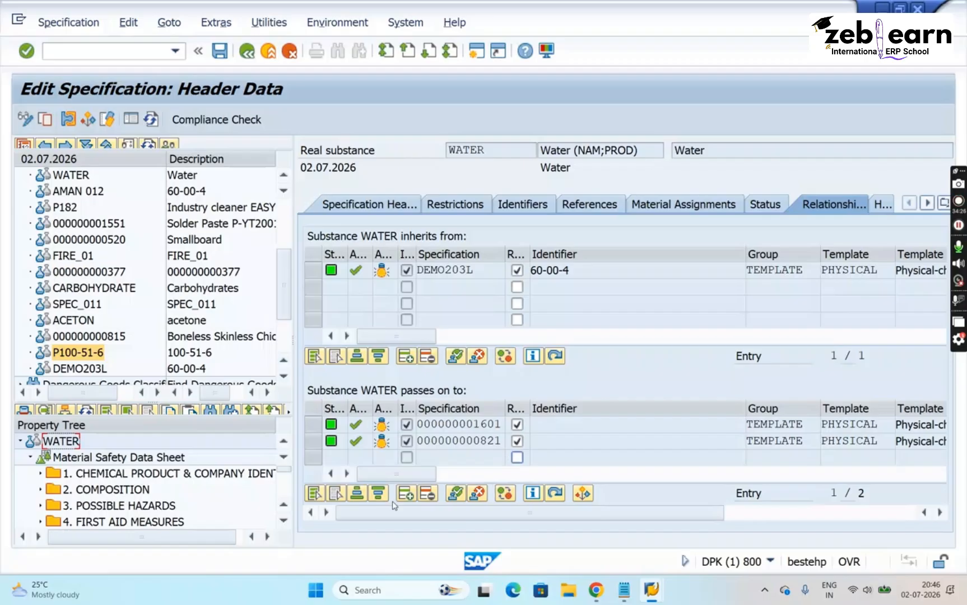
- Switch to the Notepad notes and add the line "* CREATE A SPECIFICATION:" below the relationship tab explanation, followed by a blank line
left_click(623, 595)
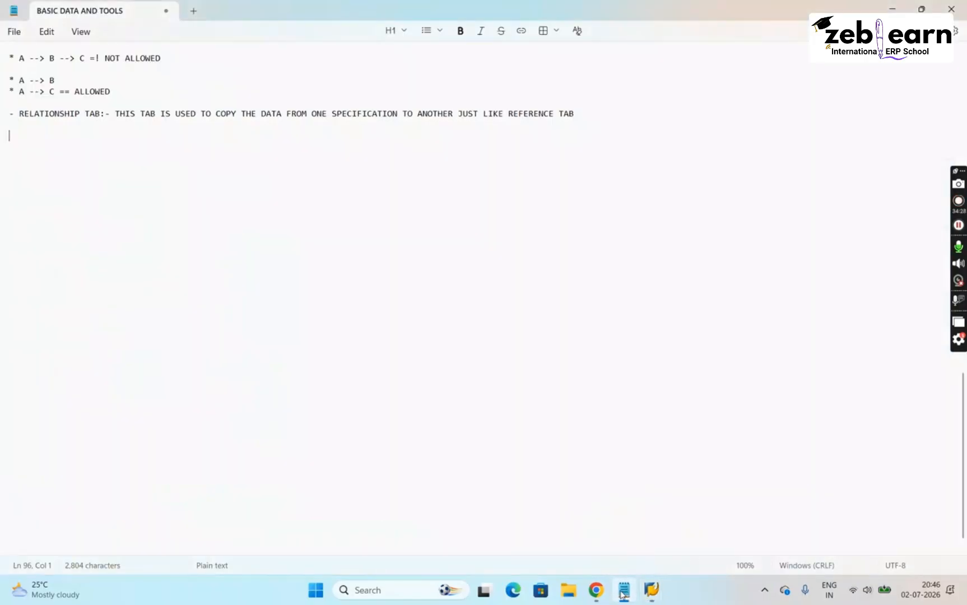
type("* CREATE")
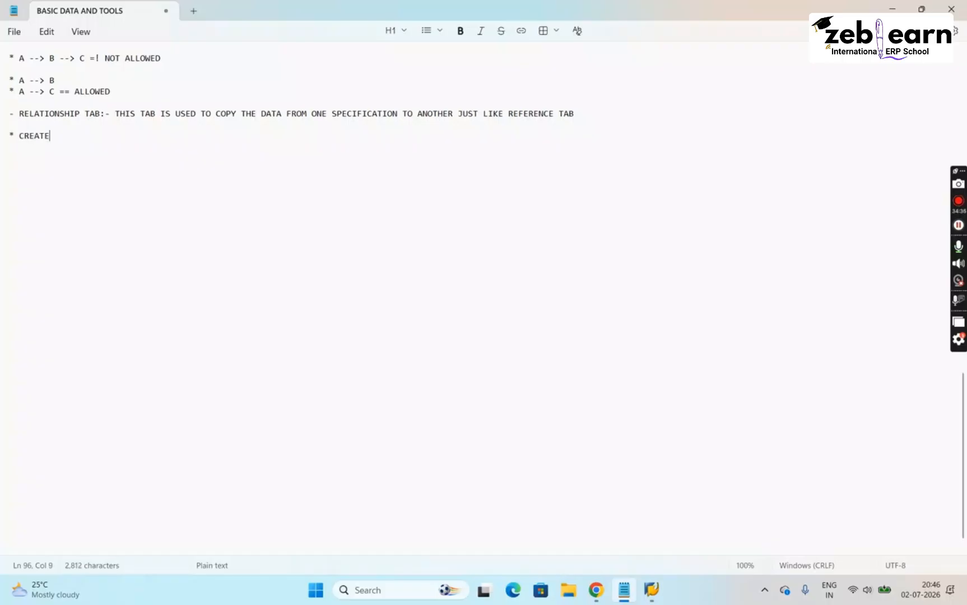
type(" A SPECIFICATION:")
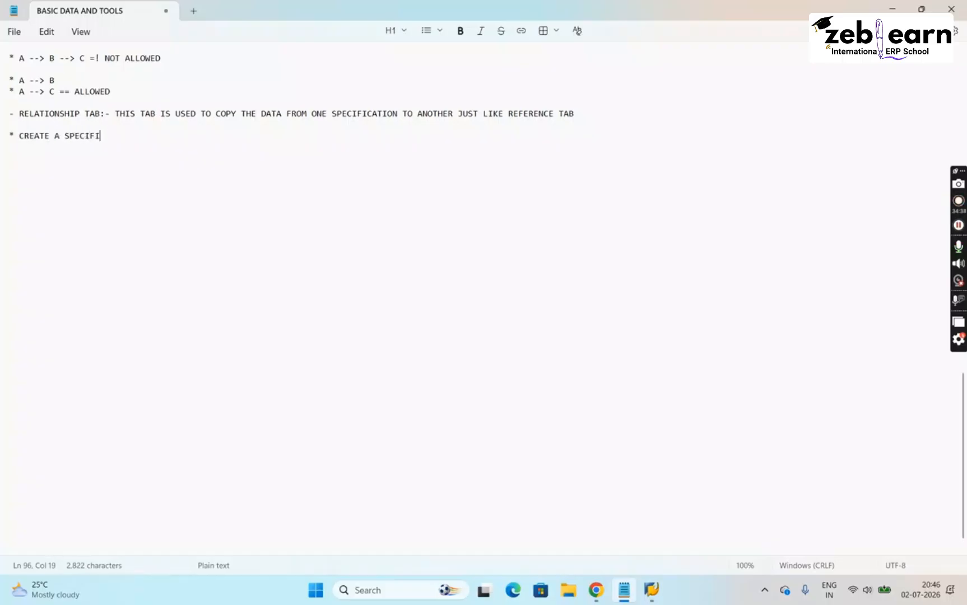
key("Return")
key("Return")
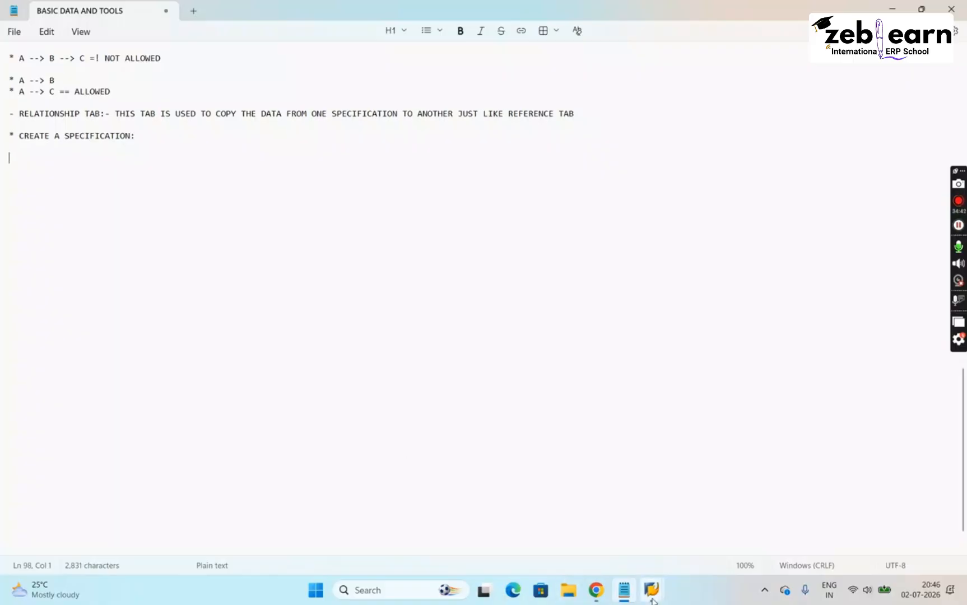
- Return to SAP, leave WATER's specification, start transaction CG02BD and open the Substance search
left_click(652, 532)
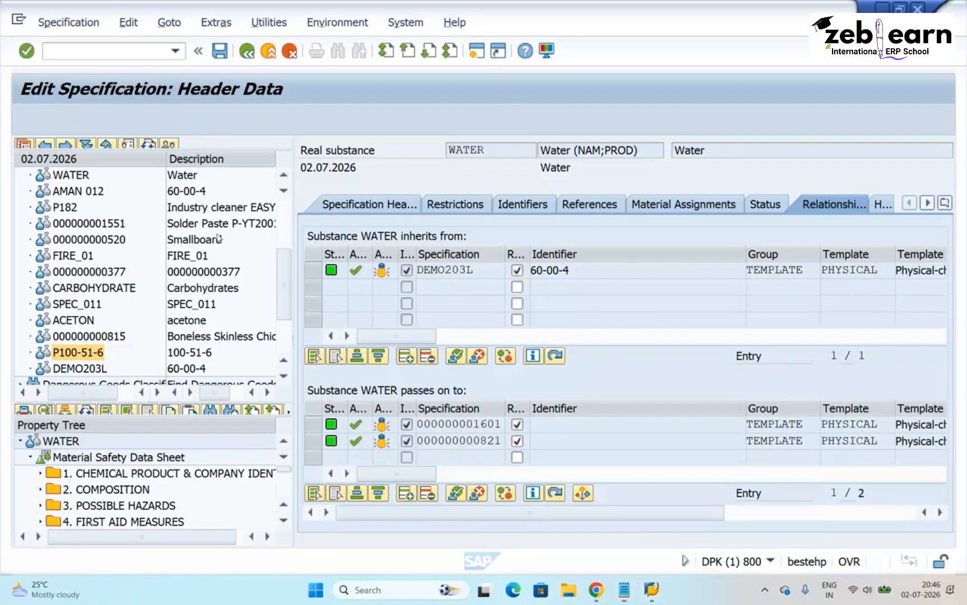
left_click(85, 49)
type("/n")
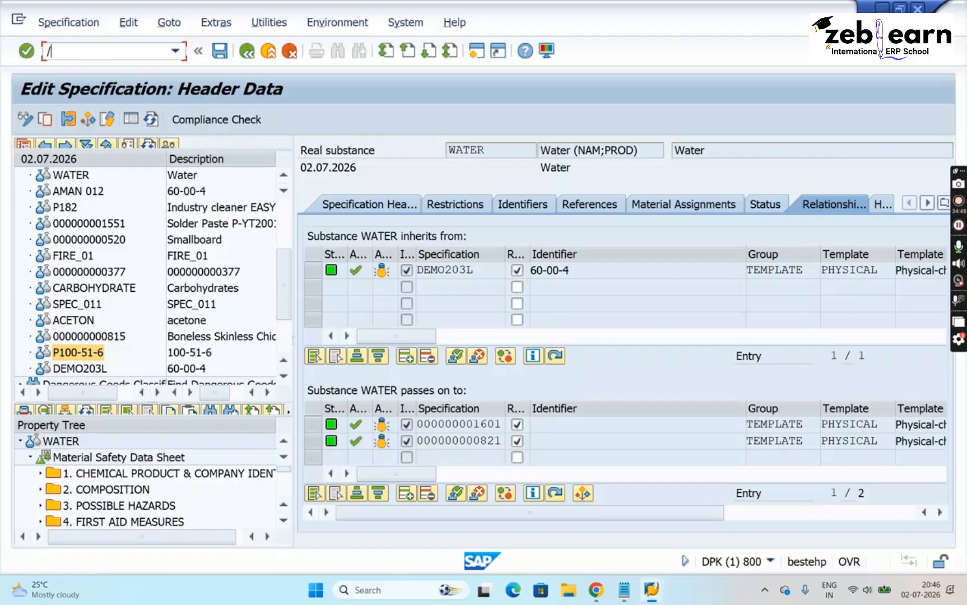
key("Return")
type("CG02BD")
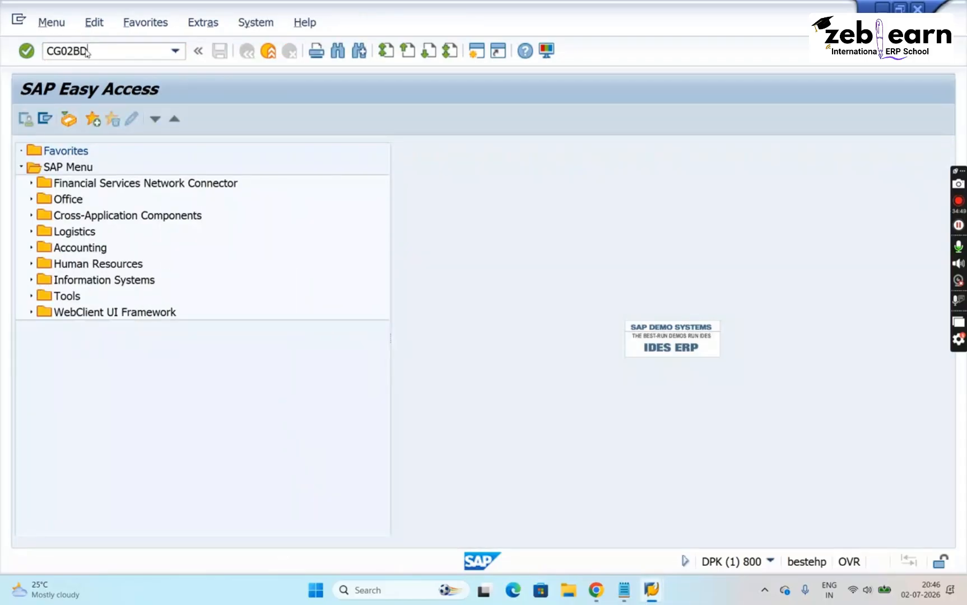
key("Return")
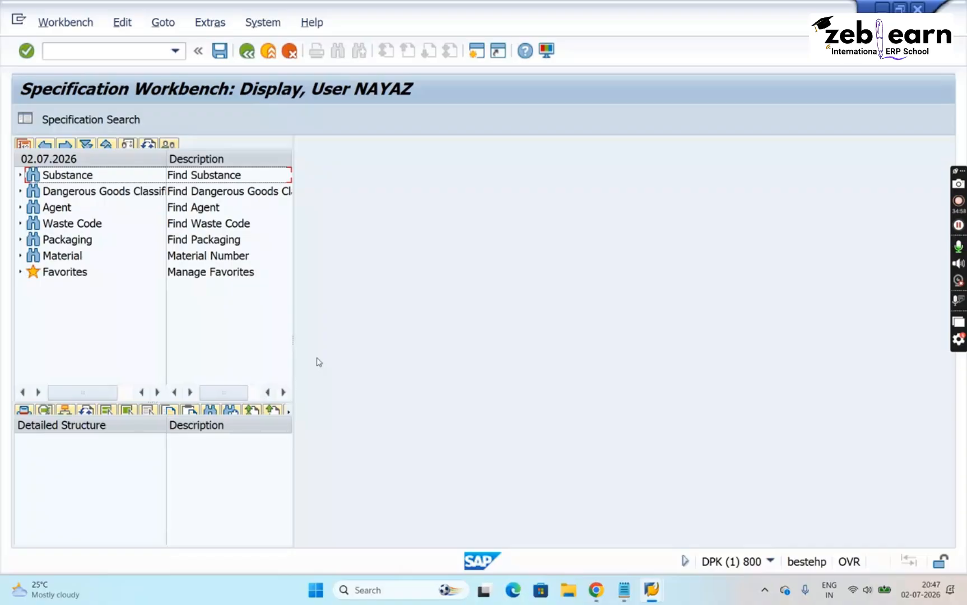
double_click(62, 182)
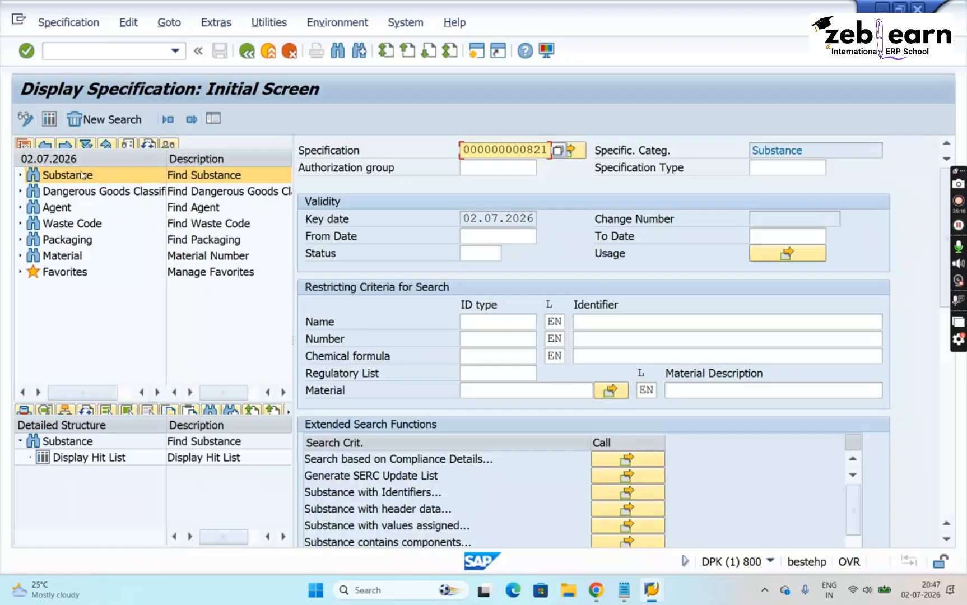
- Switch the specification workbench to edit mode, start a new specification and enter SAMPLE_2026 as its specification key
left_click(24, 122)
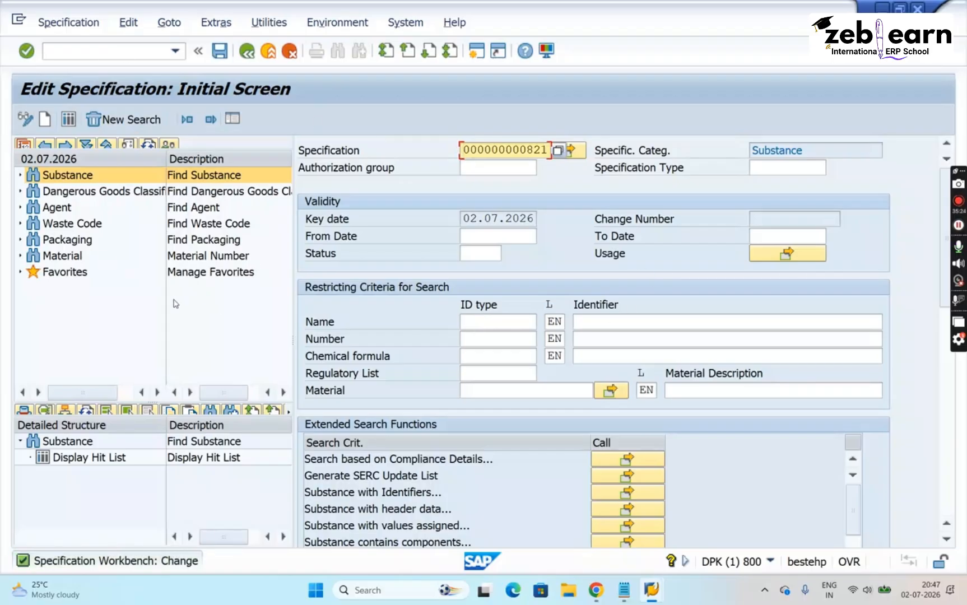
left_click(45, 120)
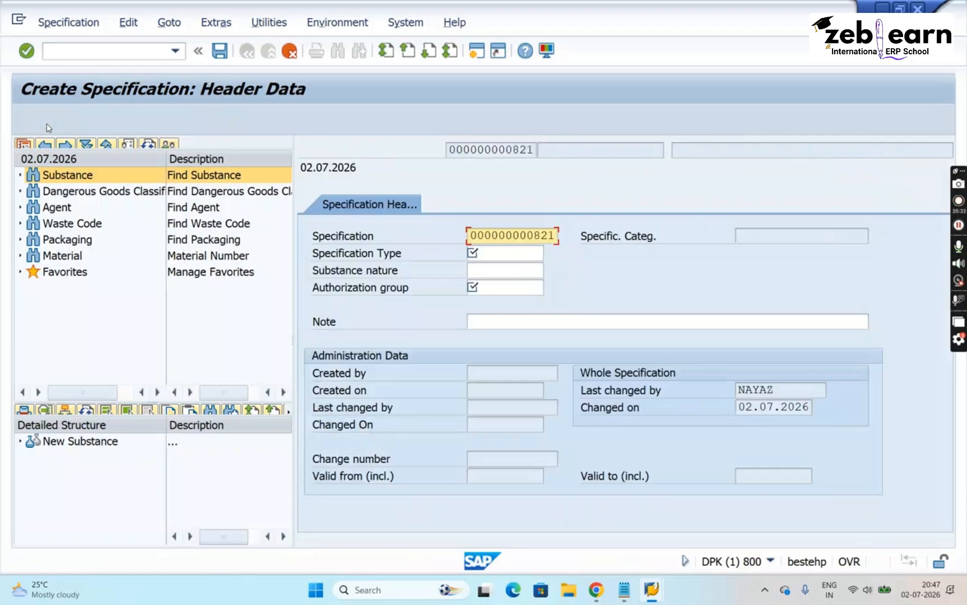
key("Delete")
key("Delete")
key("Delete")
key("Delete")
key("Delete")
key("Delete")
key("Delete")
key("Delete")
key("Delete")
key("Delete")
key("Delete")
key("Delete")
type("SA")
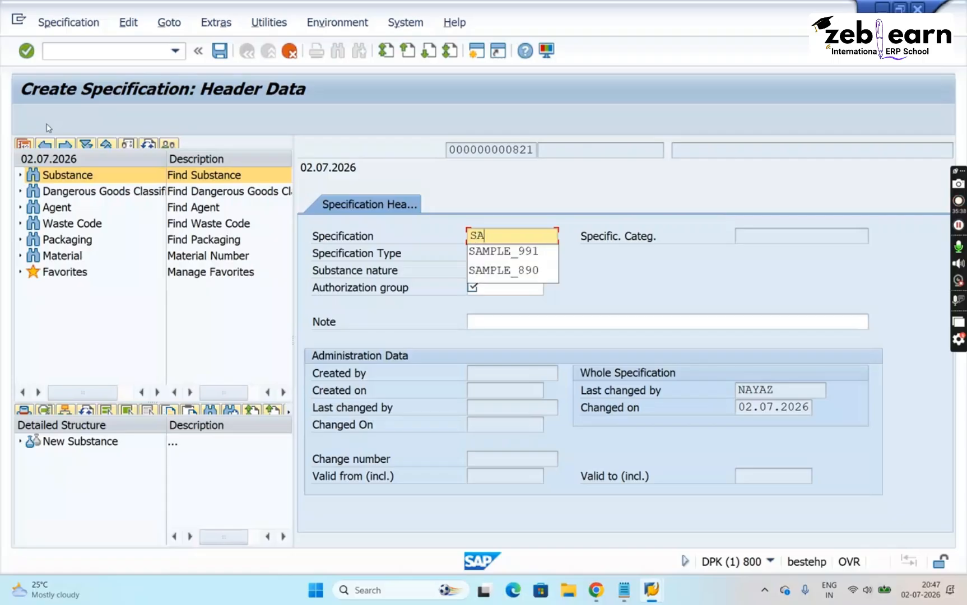
type("MPLE_2026")
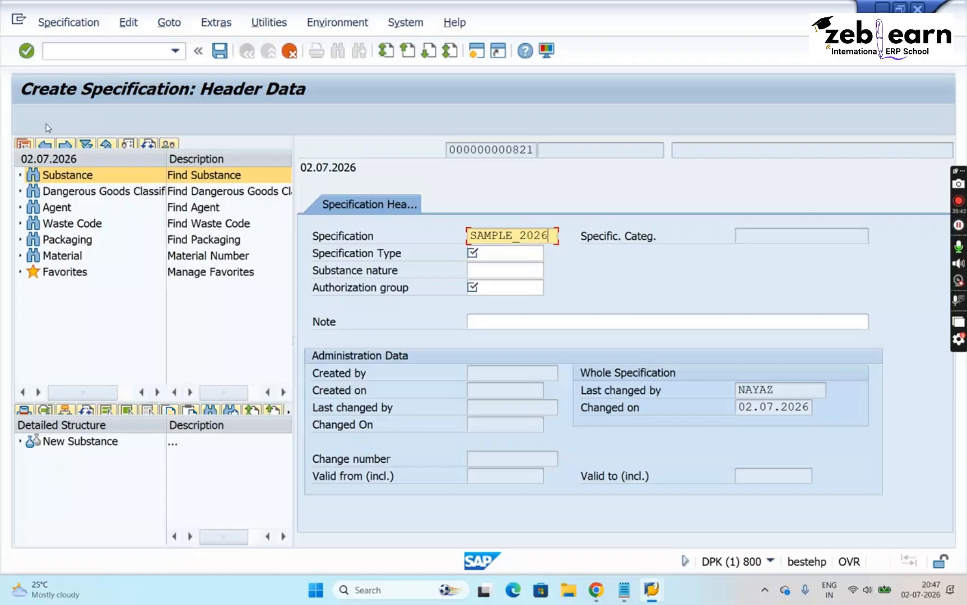
- Choose LIST_SUB (Listed substance) from the available values as the new specification's type
key("Tab")
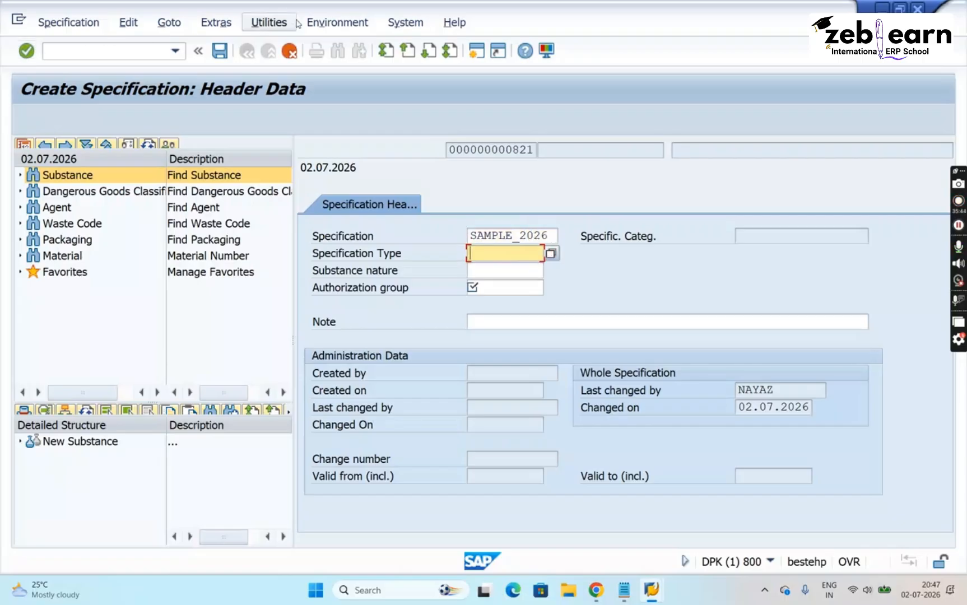
left_click(550, 254)
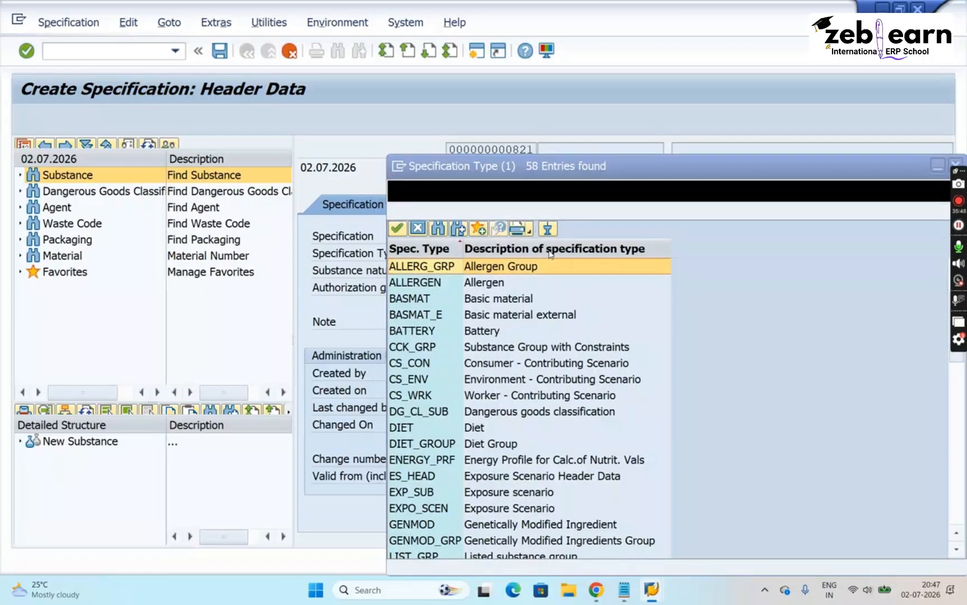
left_click(497, 508)
key("Down")
key("Down")
key("Down")
key("Down")
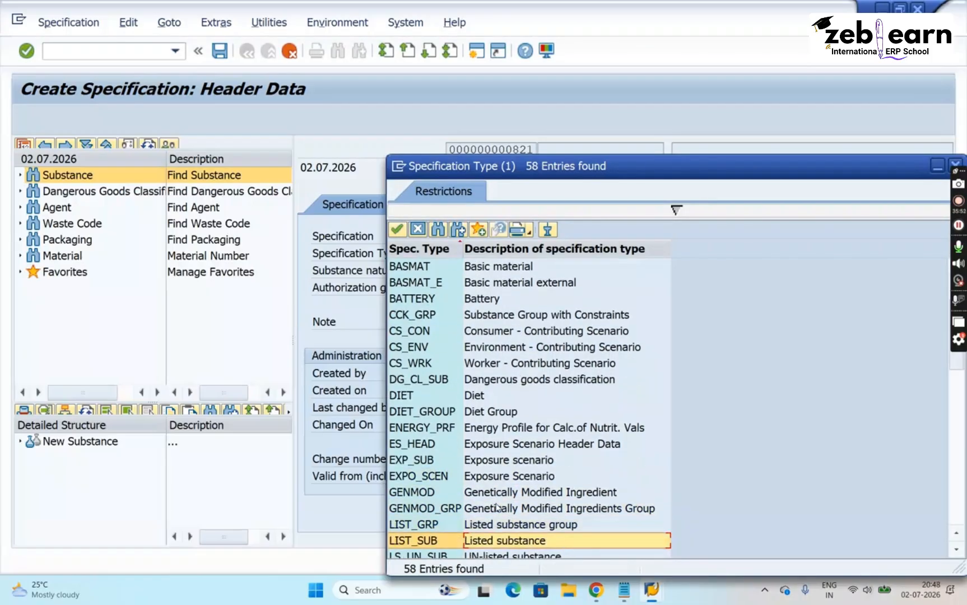
key("Return")
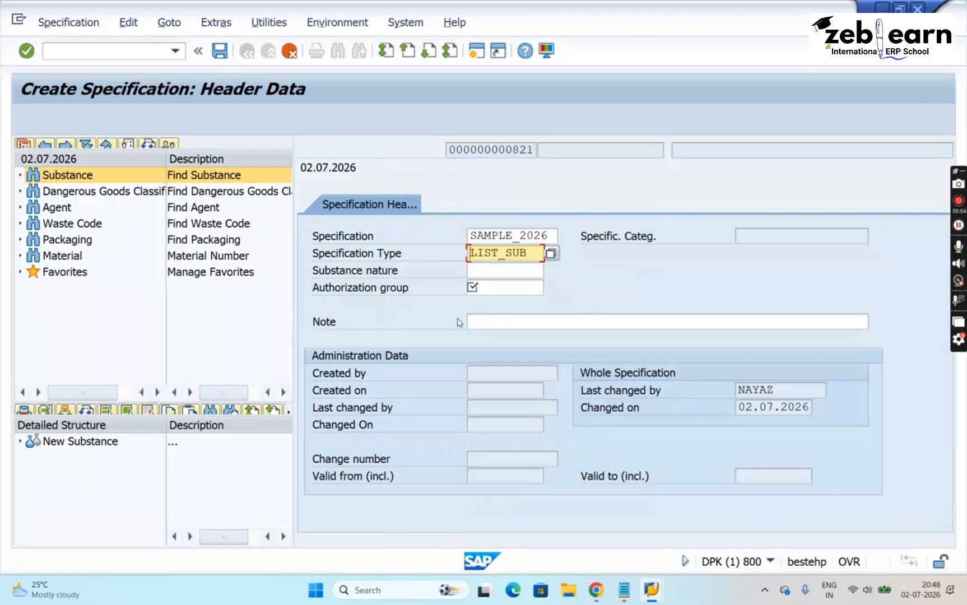
- Set the substance nature to SUB_POLY (Substance, polymer) and the authorization group to ALL
left_click(505, 273)
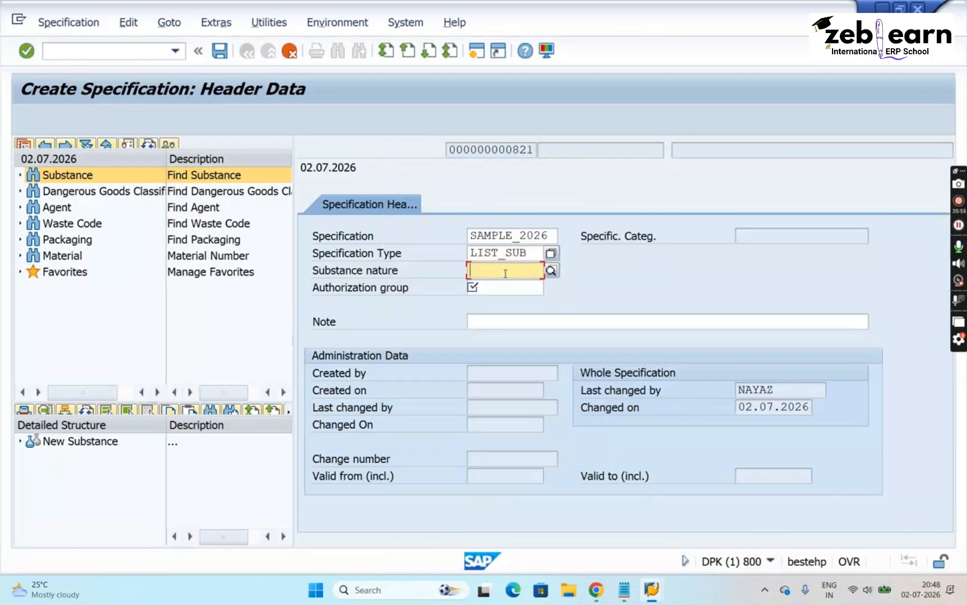
left_click(551, 271)
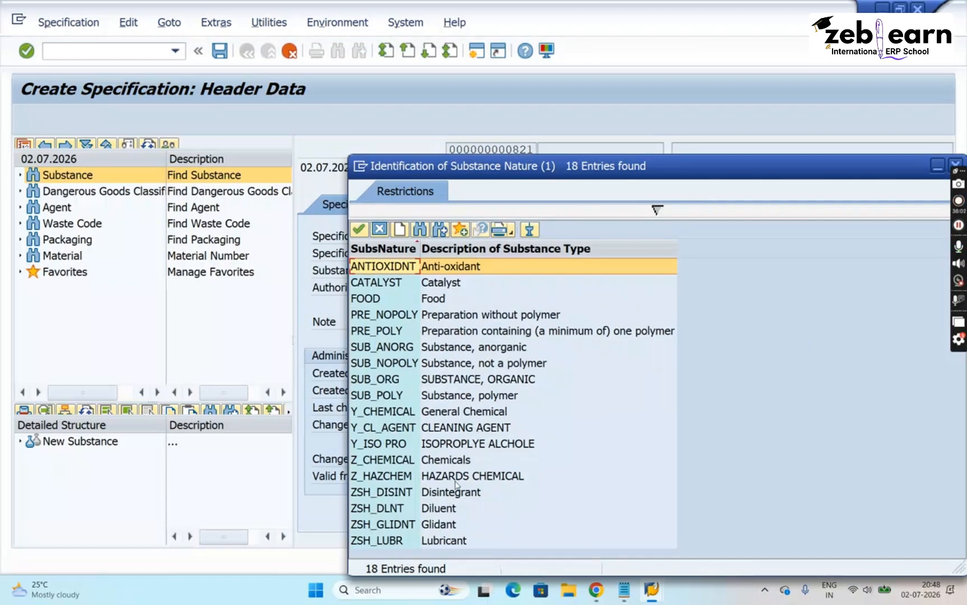
double_click(491, 399)
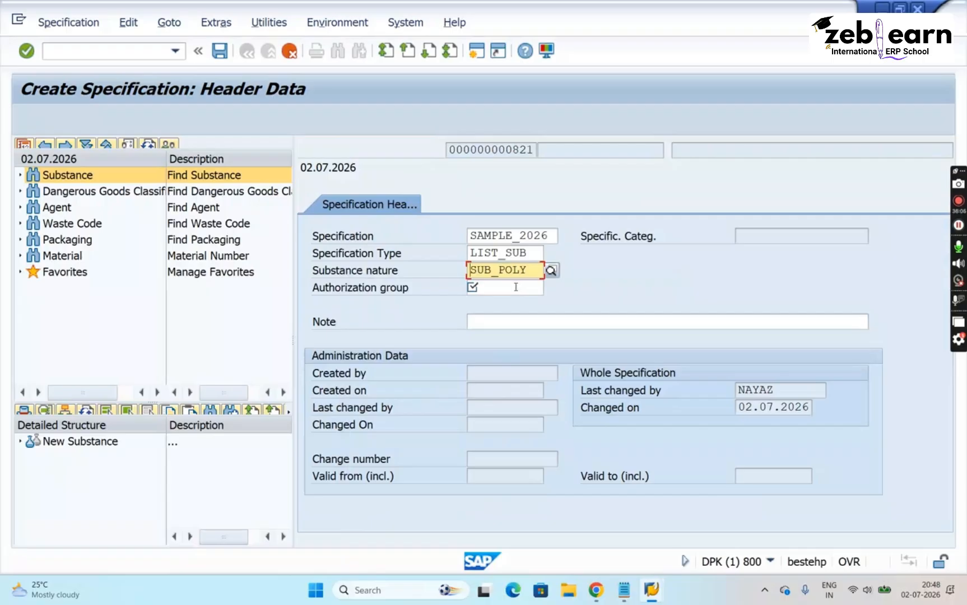
left_click(516, 288)
left_click(551, 288)
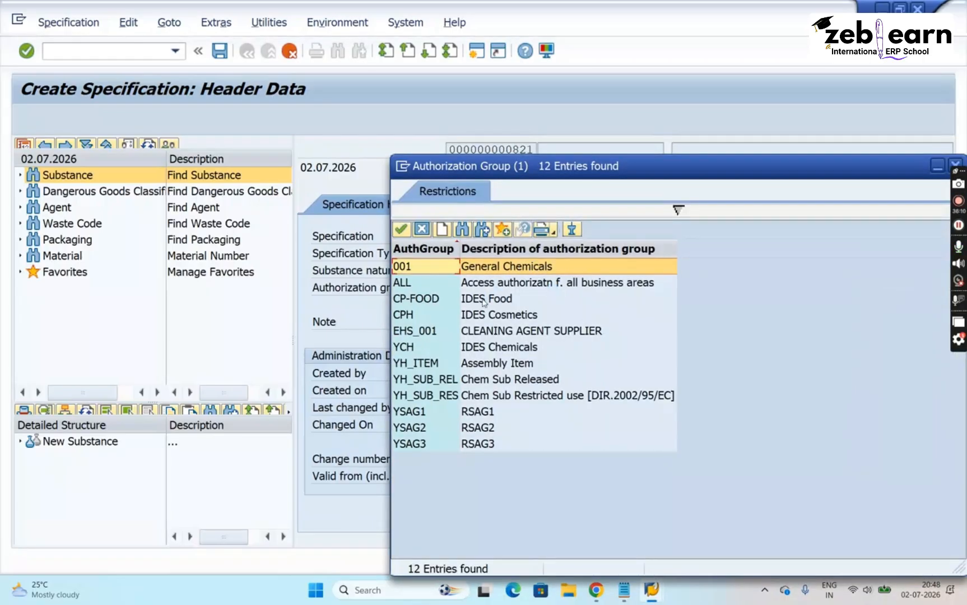
double_click(443, 283)
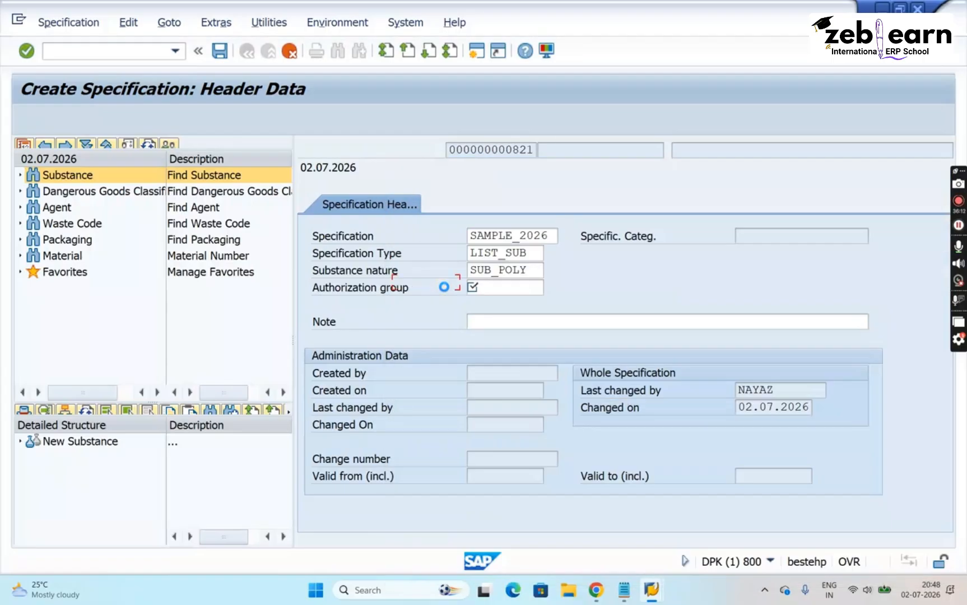
- Enter the note "IT IS A SAMPLE SPECIFICATION" in the new specification's header data
left_click(505, 324)
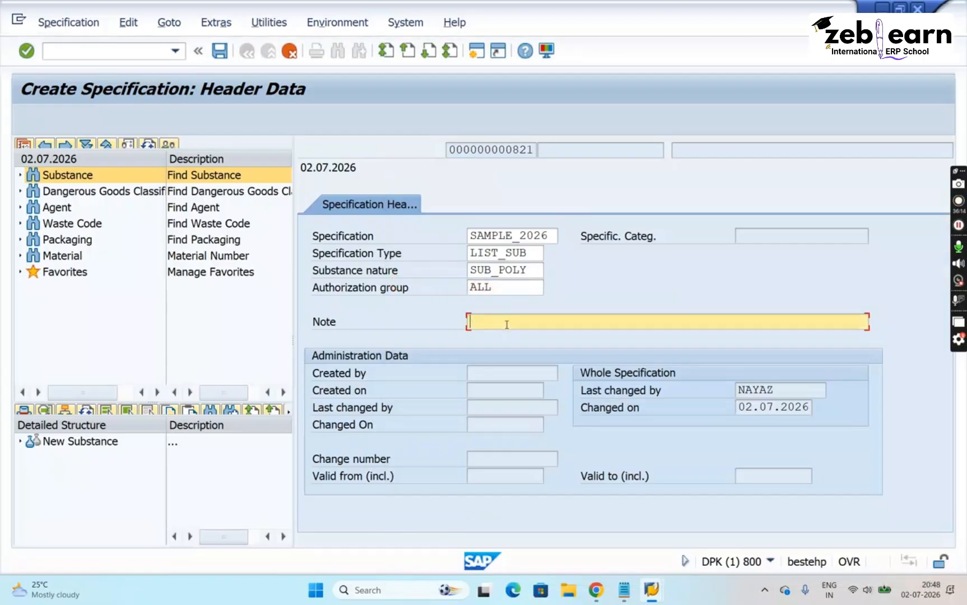
type("IT IS A SAMPLE SP")
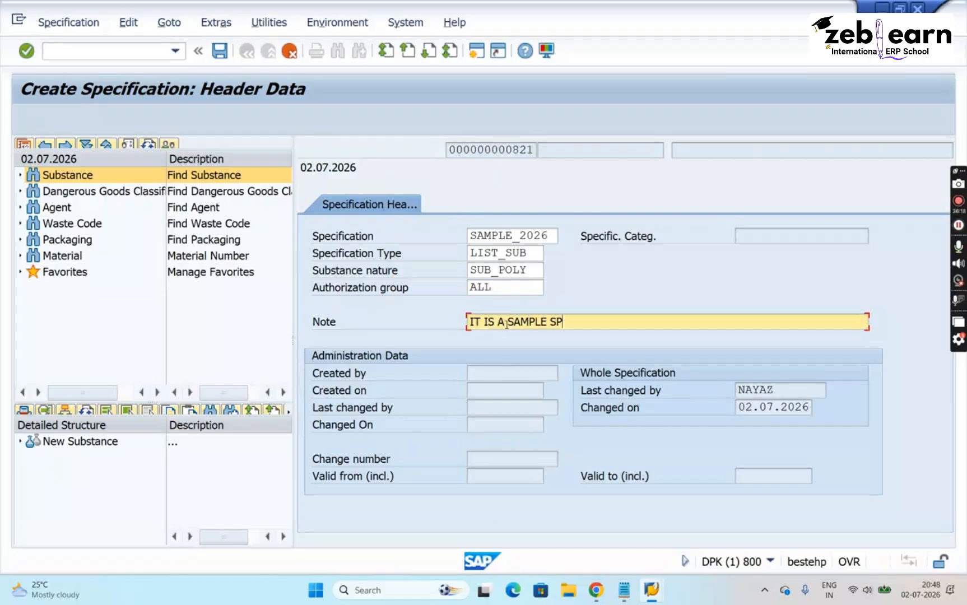
type("ECIFICATION")
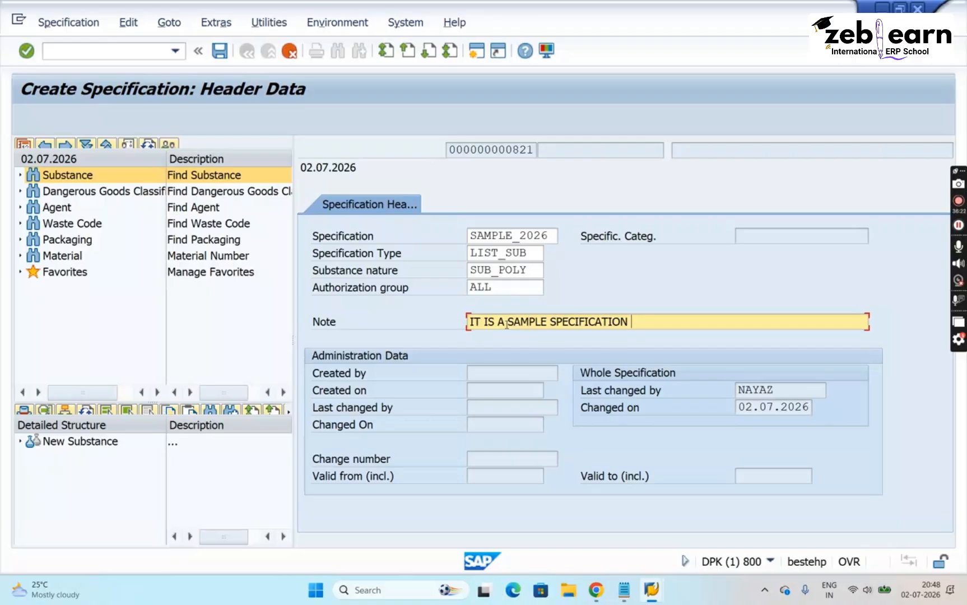
- Review the new specification's header entries: specification key, specification type, substance nature, authorization group and note
double_click(507, 236)
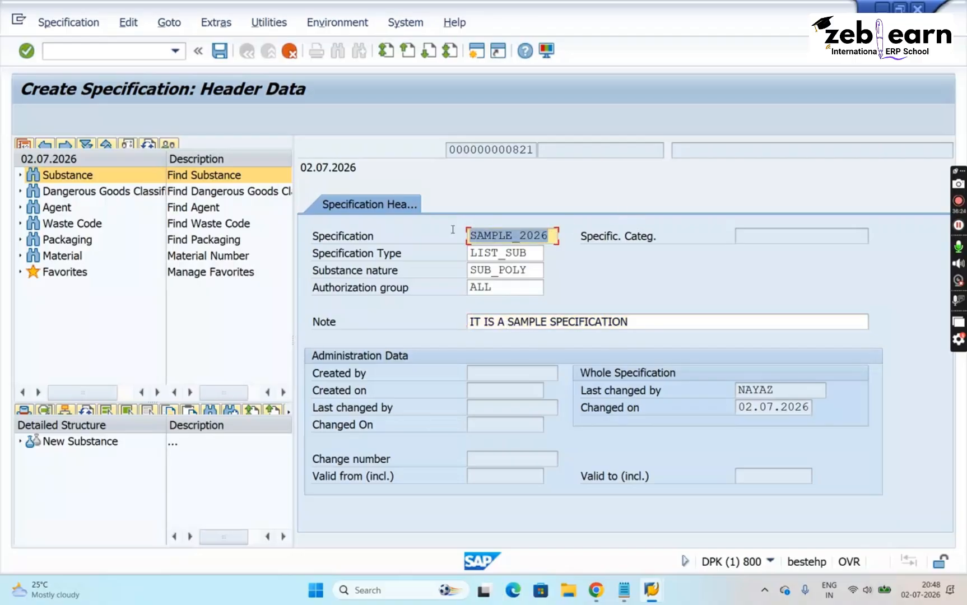
double_click(527, 253)
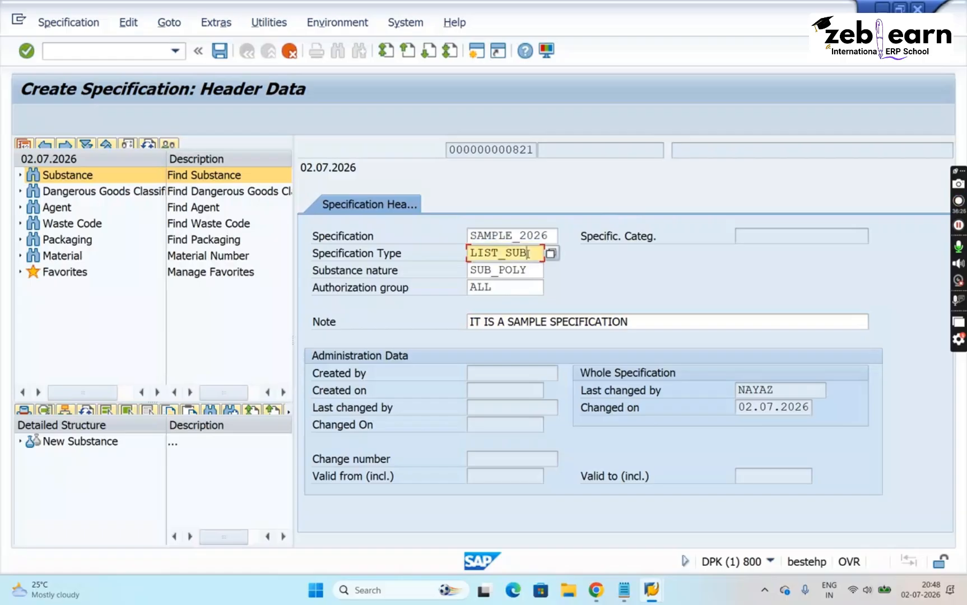
double_click(535, 270)
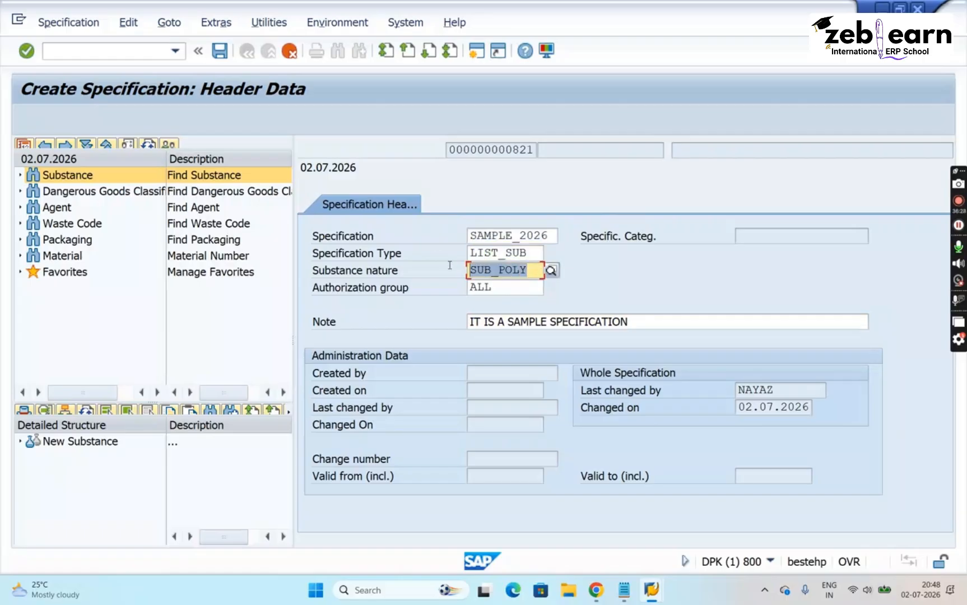
double_click(498, 289)
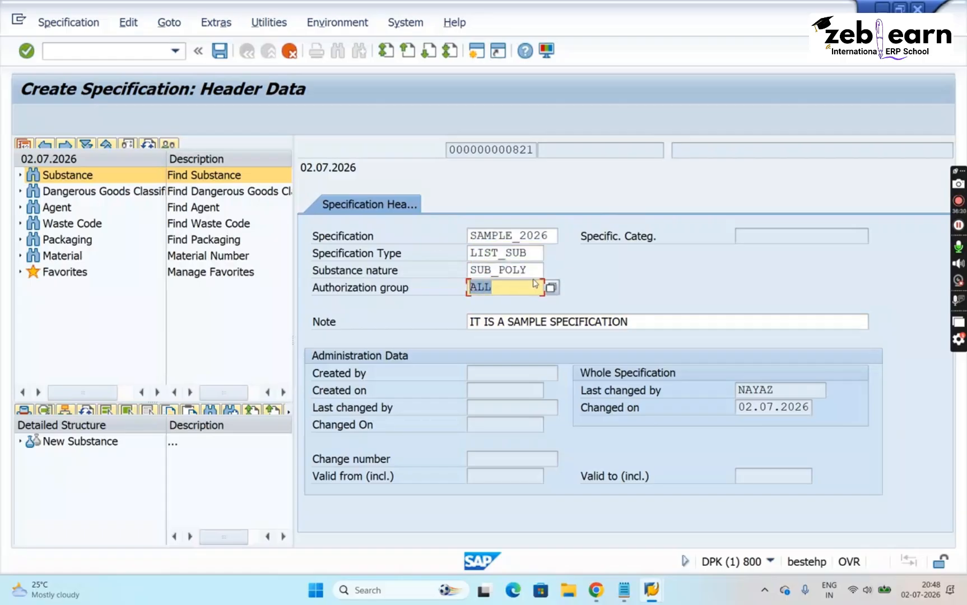
left_click(646, 324)
left_click_drag(646, 324, 297, 337)
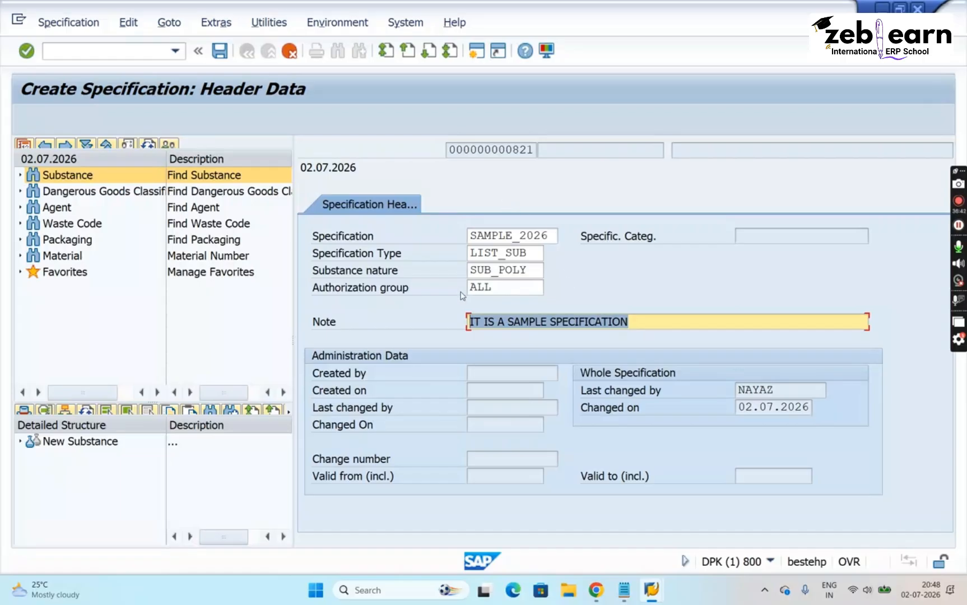
left_click(640, 322)
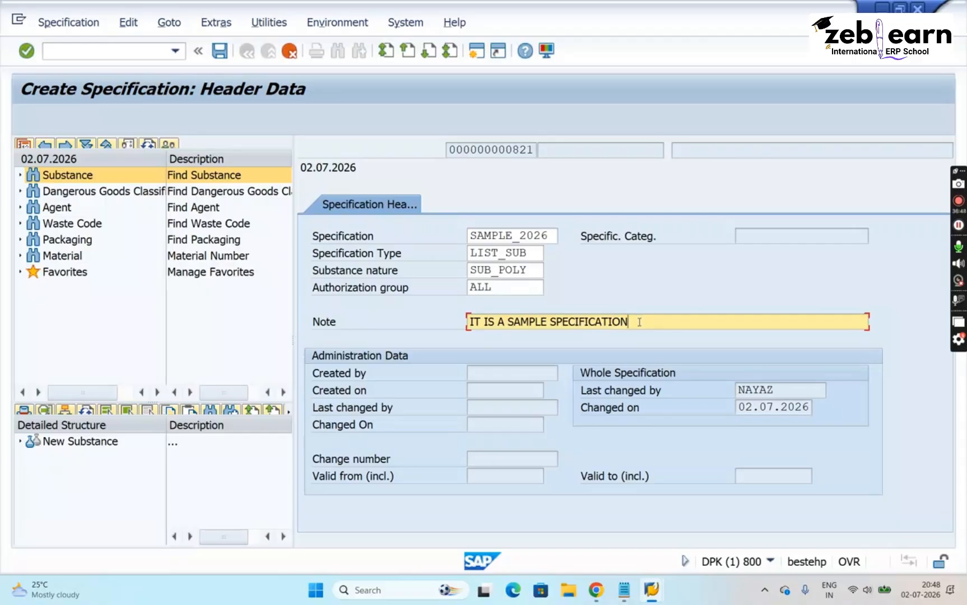
left_click_drag(557, 239, 454, 238)
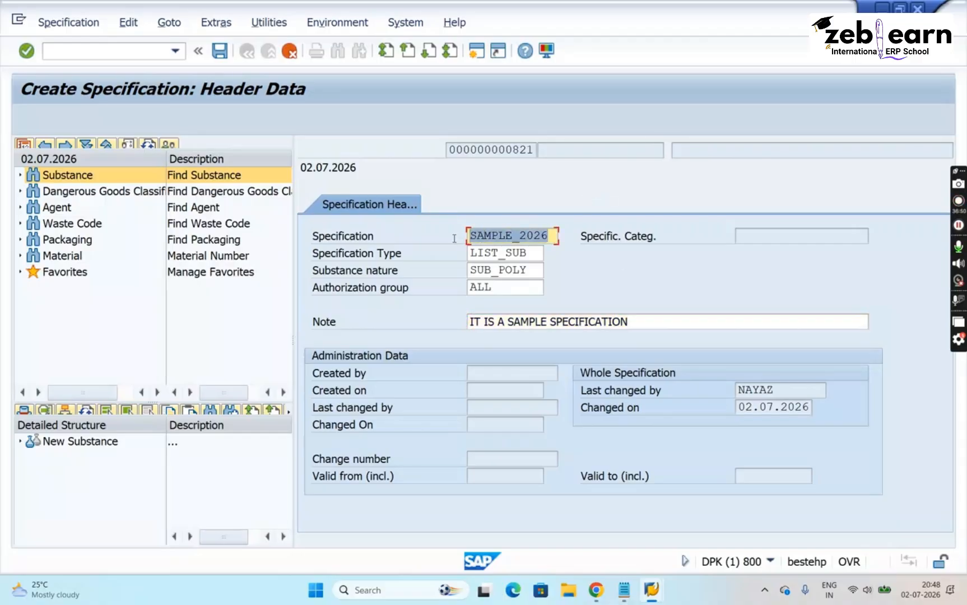
- Expand the Substance search node and confirm the header data to create the SAMPLE_2026 specification
left_click(22, 178)
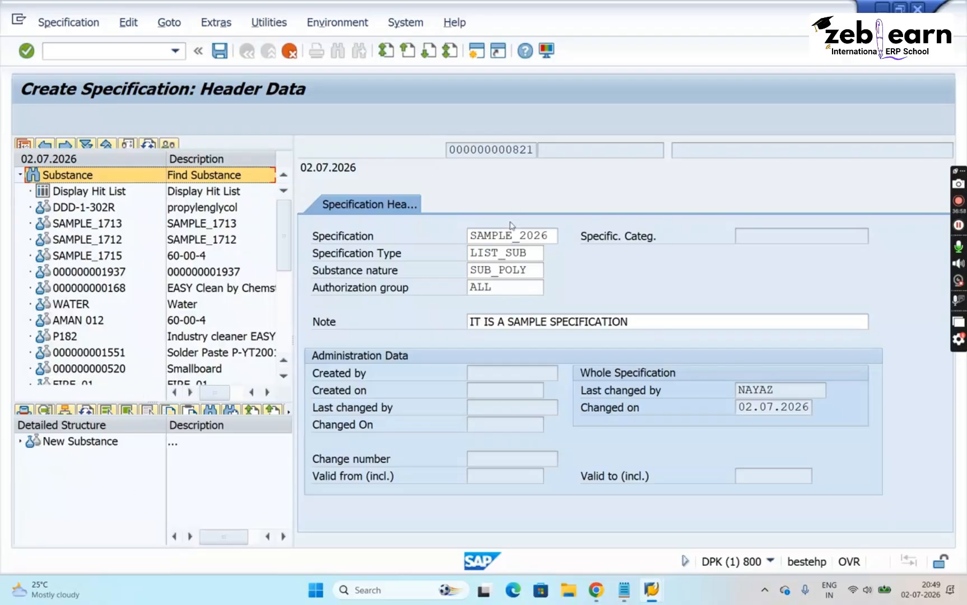
double_click(553, 236)
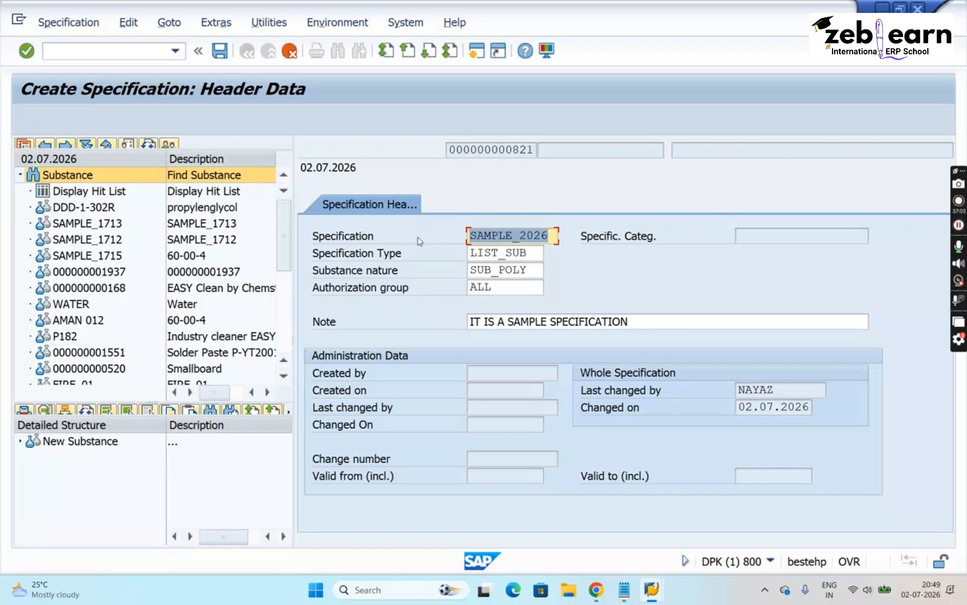
key("Return")
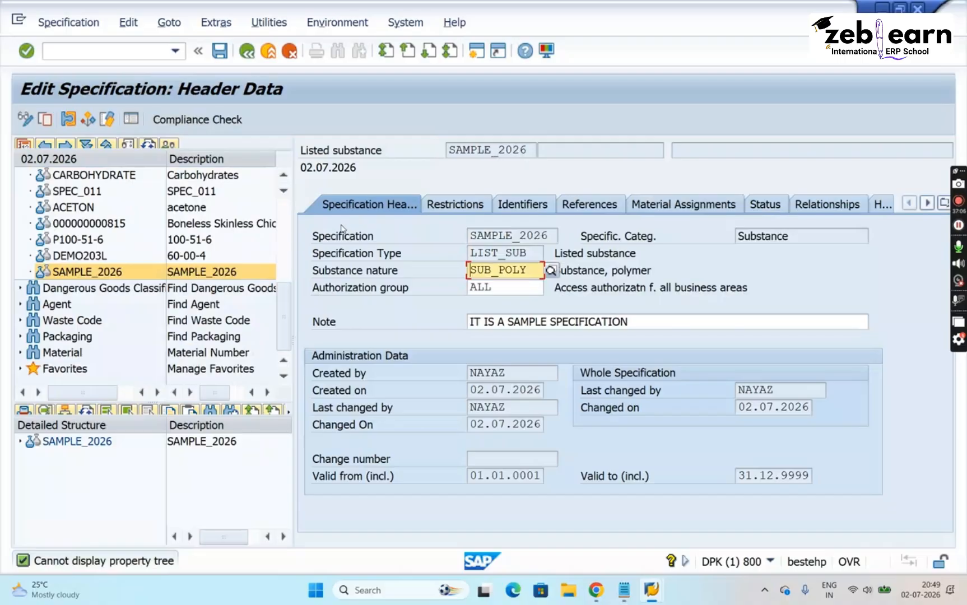
- Examine the SAMPLE_2026 entry in the substance hit list and detailed structure, along with its specification type in the header
left_click(90, 278)
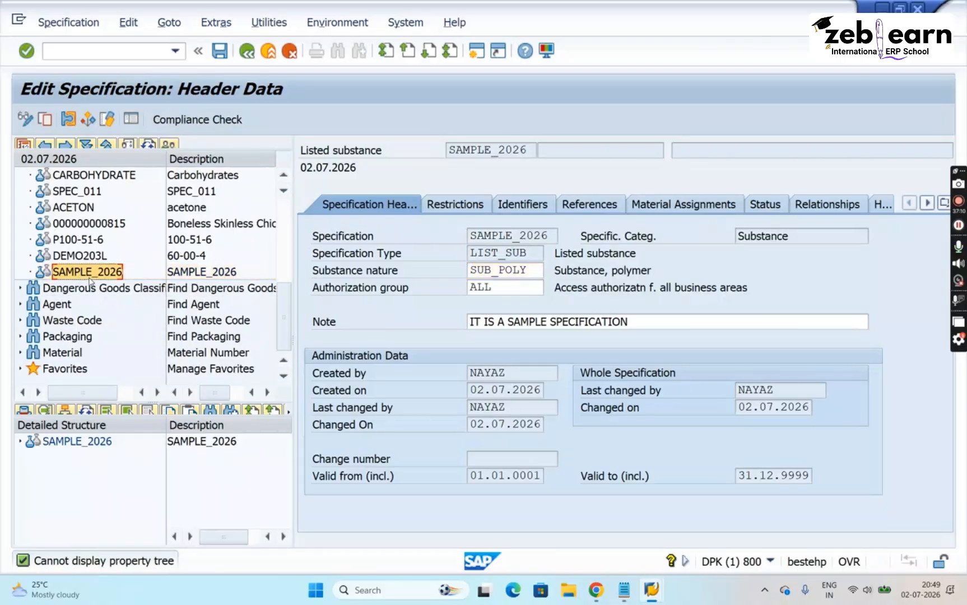
left_click(71, 448)
left_click(82, 449)
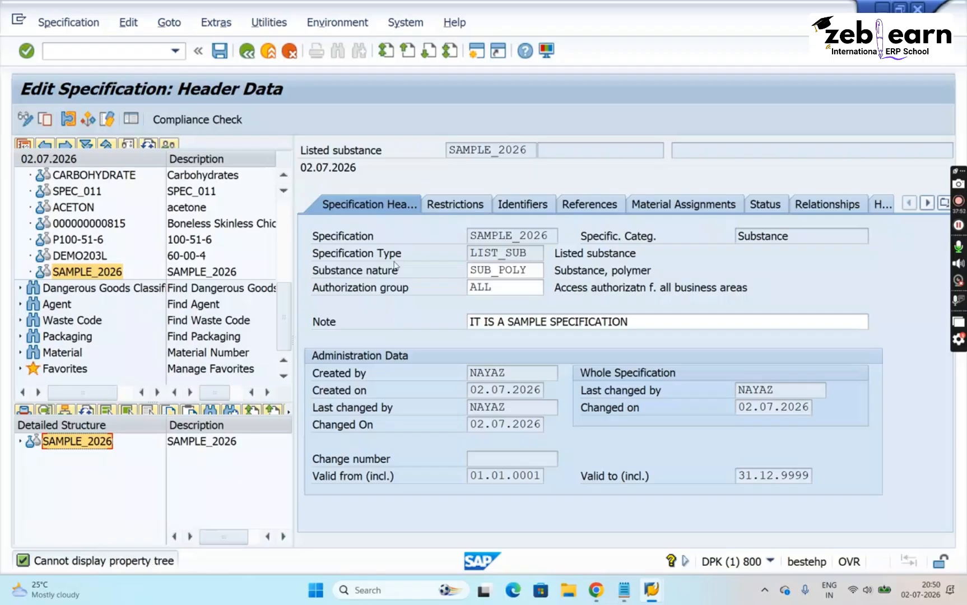
left_click(382, 150)
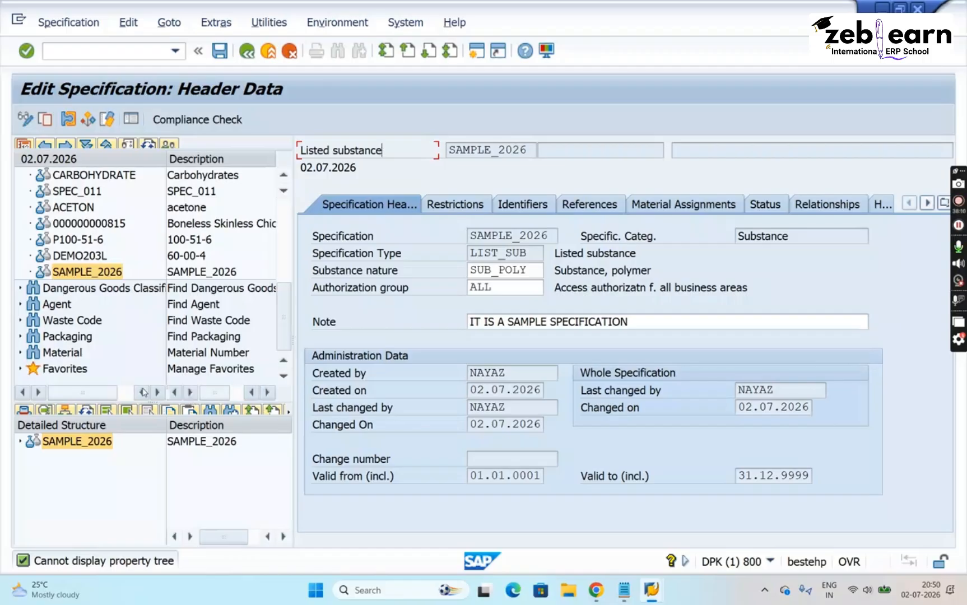
left_click(76, 443)
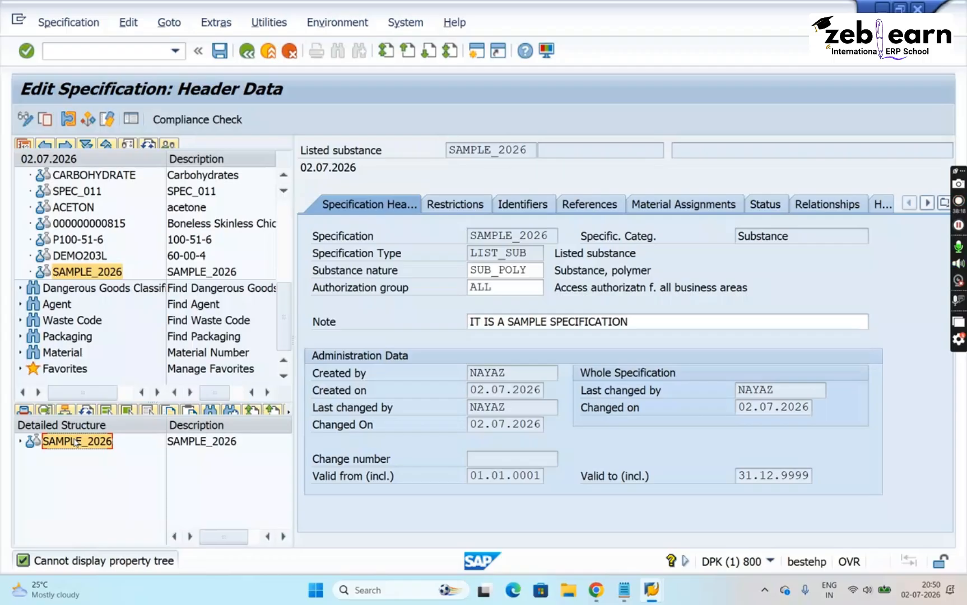
left_click(530, 253)
left_click_drag(530, 253, 469, 252)
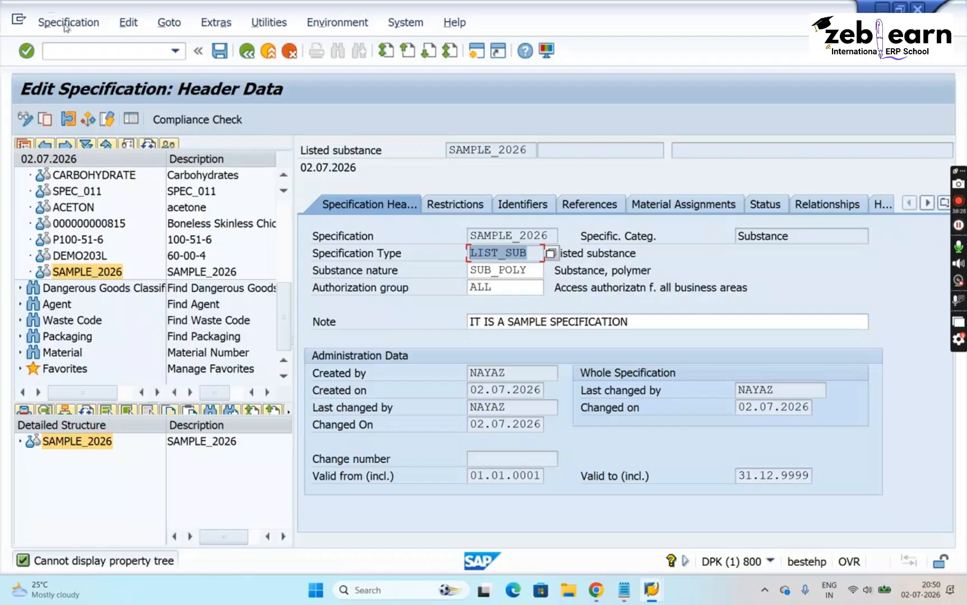
- Save the SAMPLE_2026 specification and start transaction SPRO in a new session
left_click(221, 56)
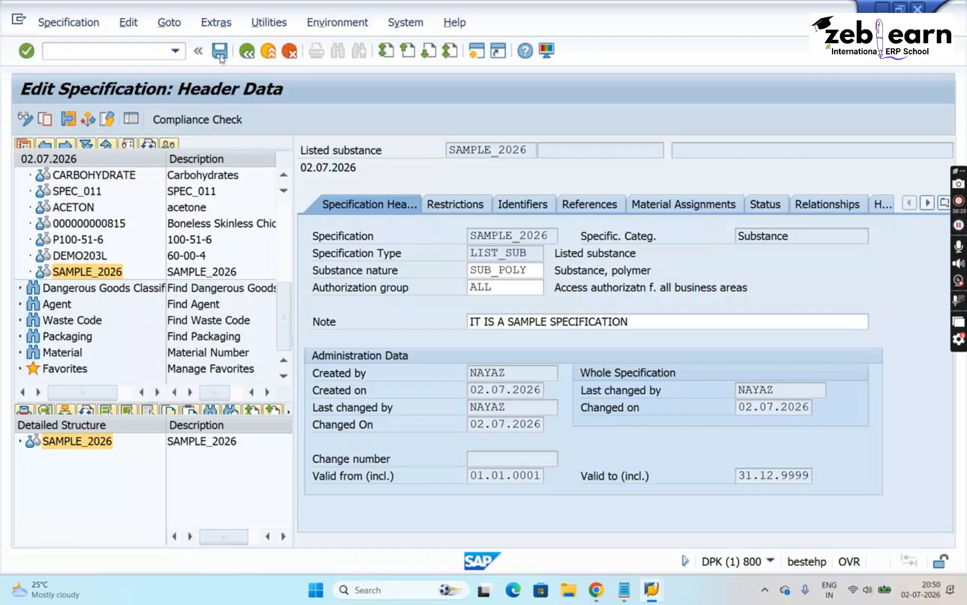
left_click(476, 55)
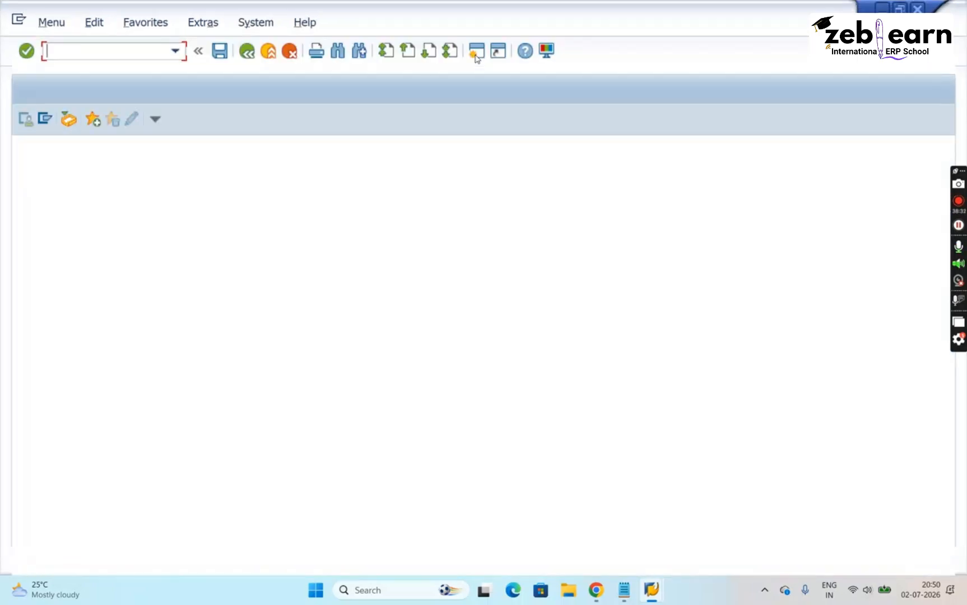
type("SPRO")
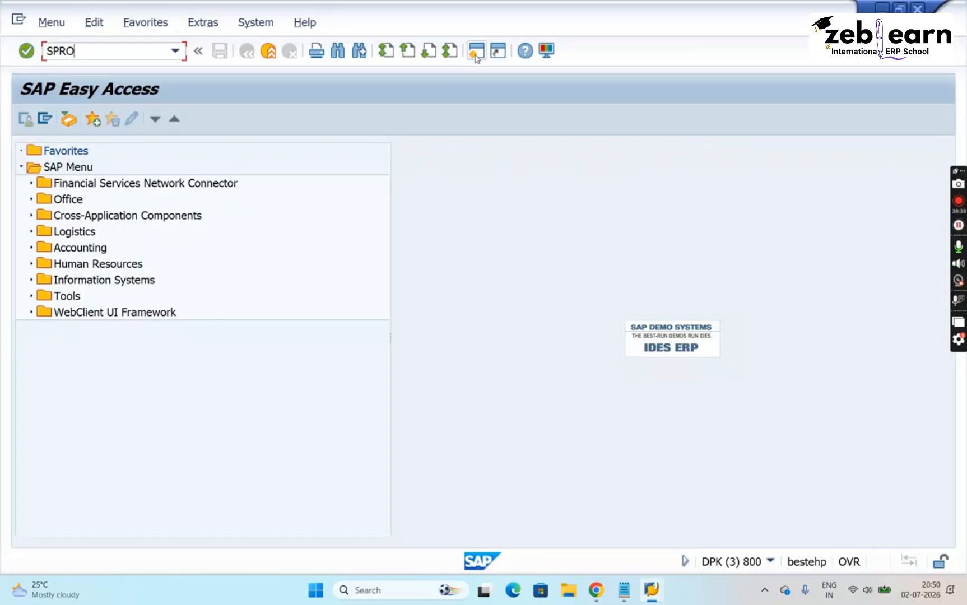
key("Return")
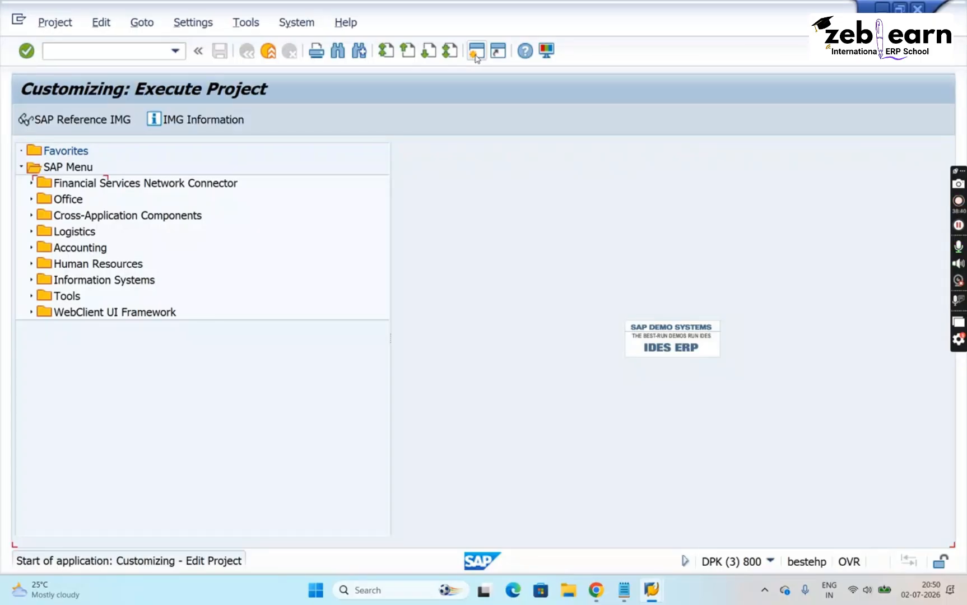
- Display the SAP Reference IMG and expand Environment, Health & Safety down to the contents of Basic Data and Tools
left_click(85, 123)
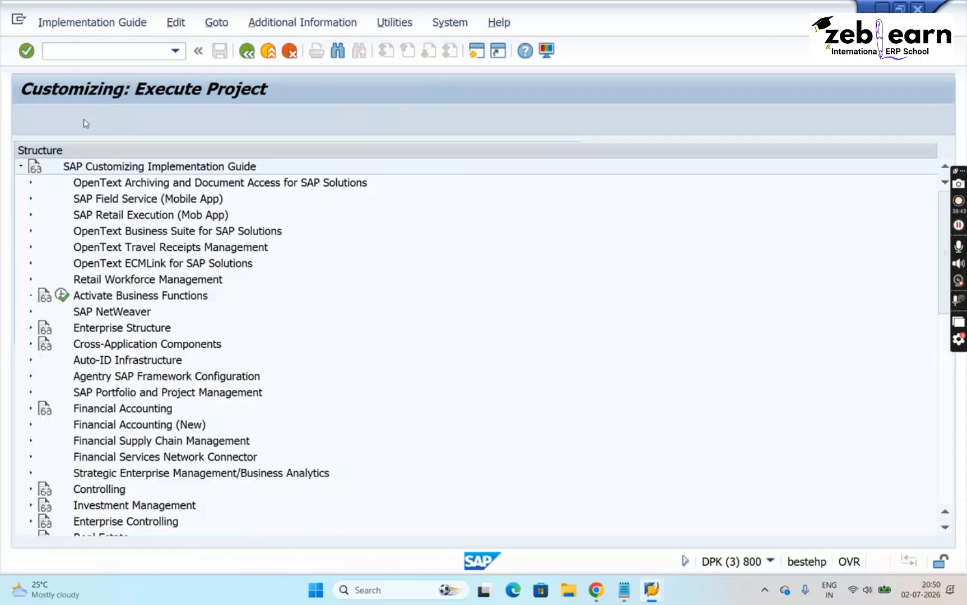
left_click(113, 446)
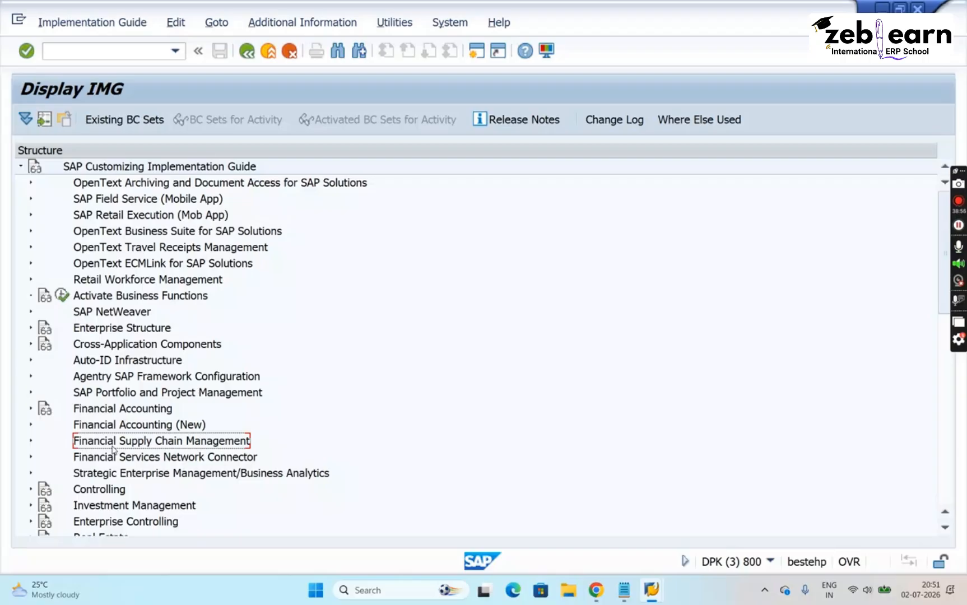
key("Down")
key("Down")
key("Down")
key("Down")
key("Down")
key("Down")
key("Down")
key("Down")
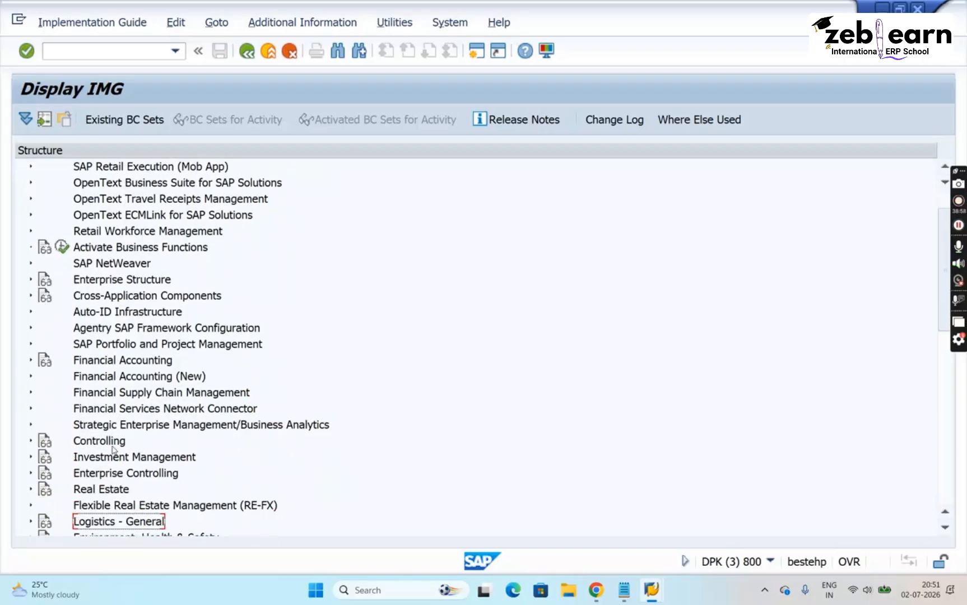
key("Down")
key("Right")
key("Down")
key("Down")
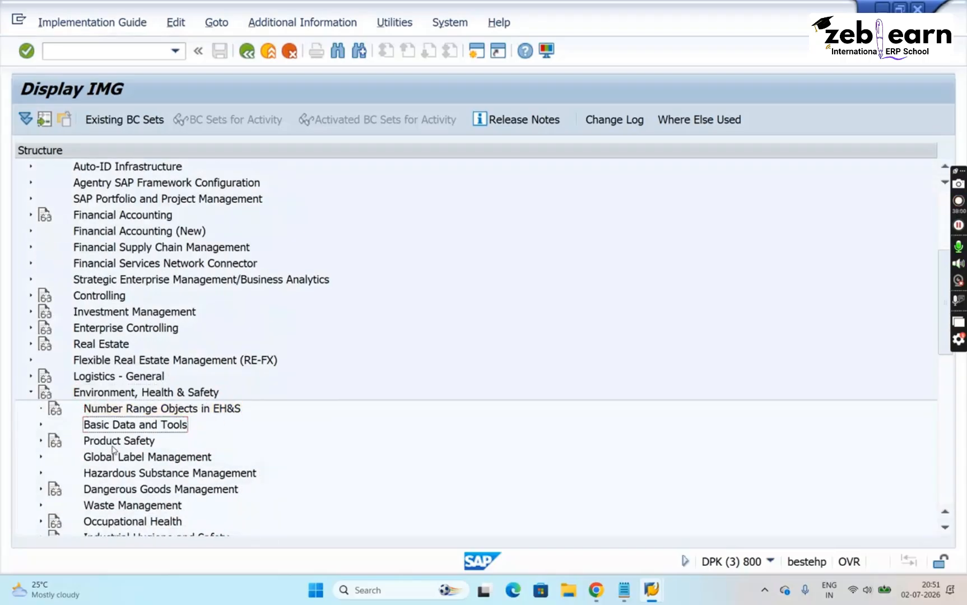
key("Right")
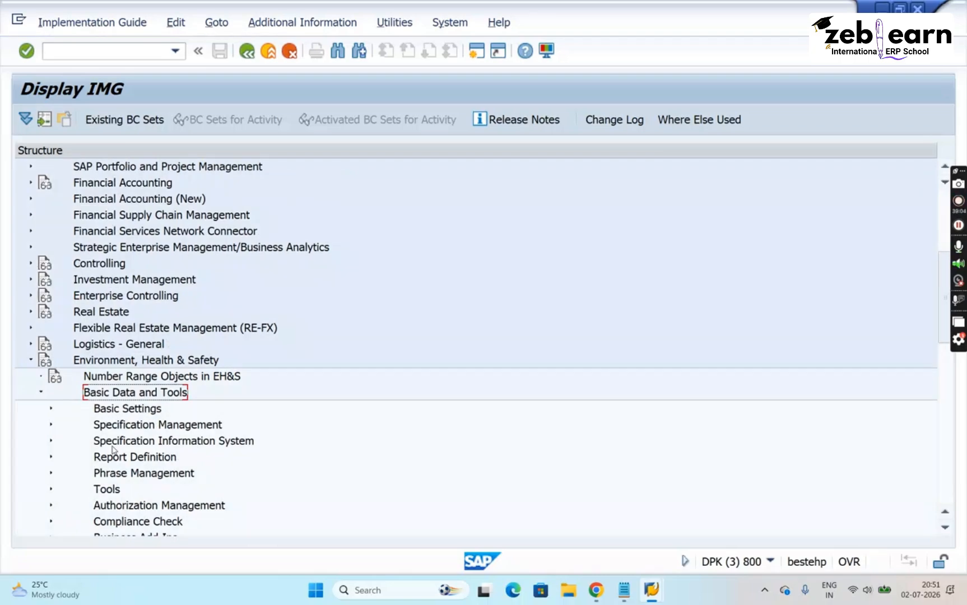
- Expand Specification Management and Specification Master, and execute the Specify Specification Types activity
key("Down")
key("Down")
key("Right")
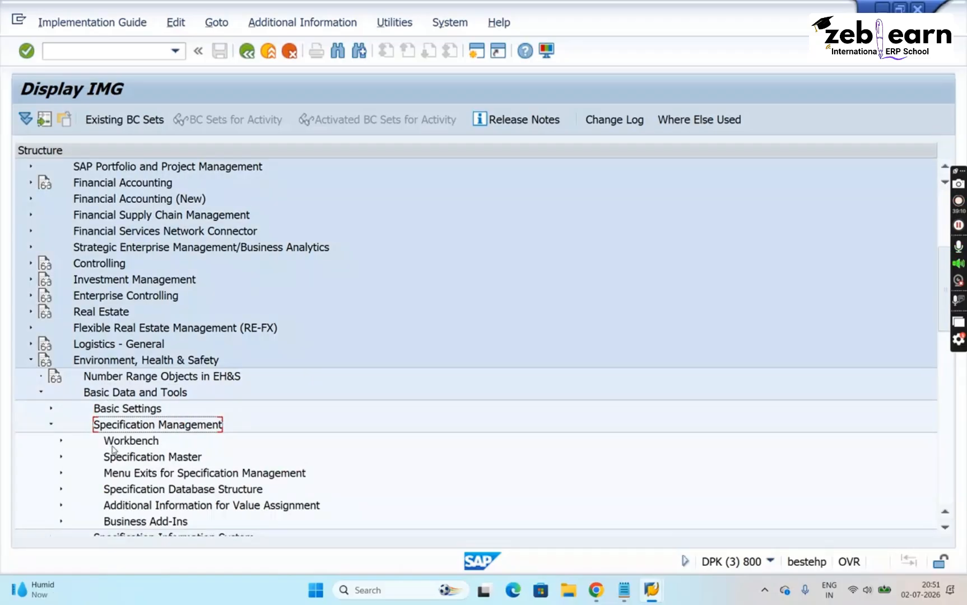
key("Down")
key("Down")
key("Right")
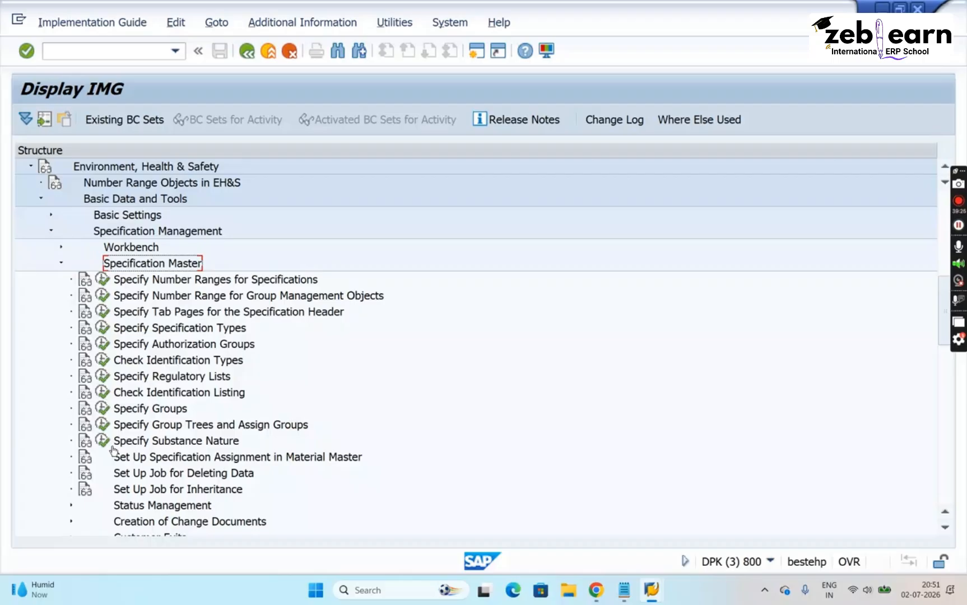
left_click(104, 331)
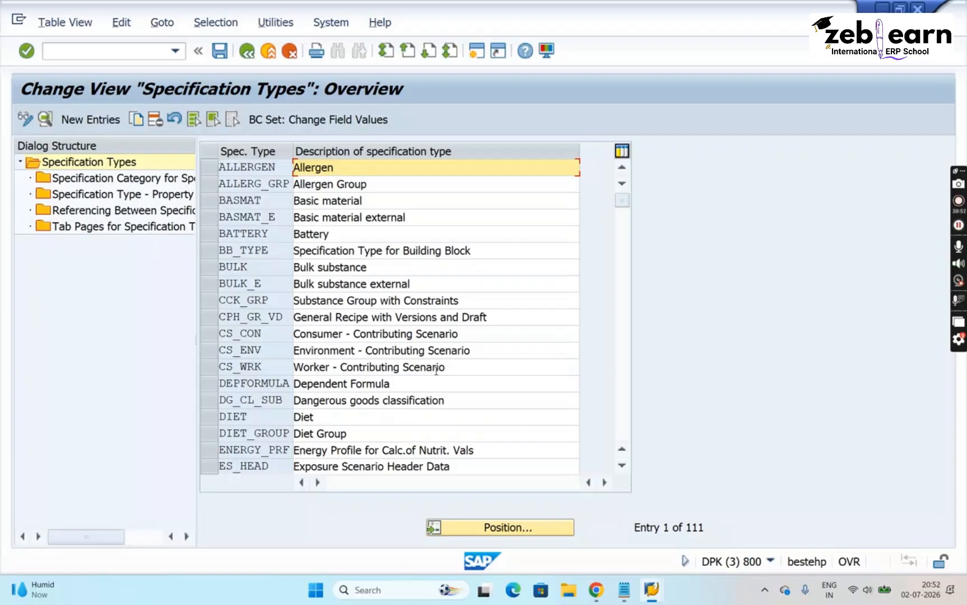
- Position the specification types list on LIST_SUB and open the property tree assignment for that type
left_click(504, 527)
type("L")
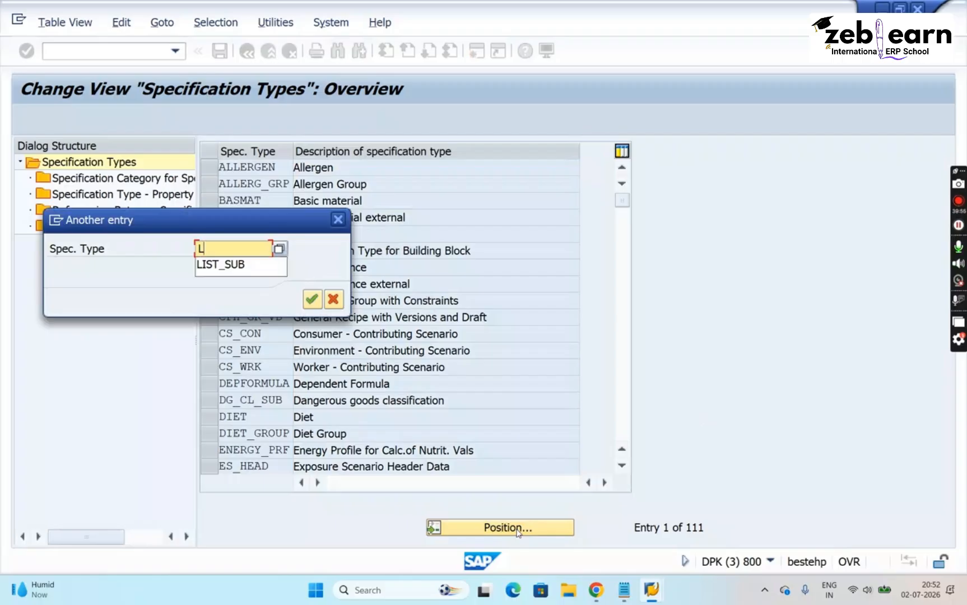
type("IST")
key("Down")
key("Return")
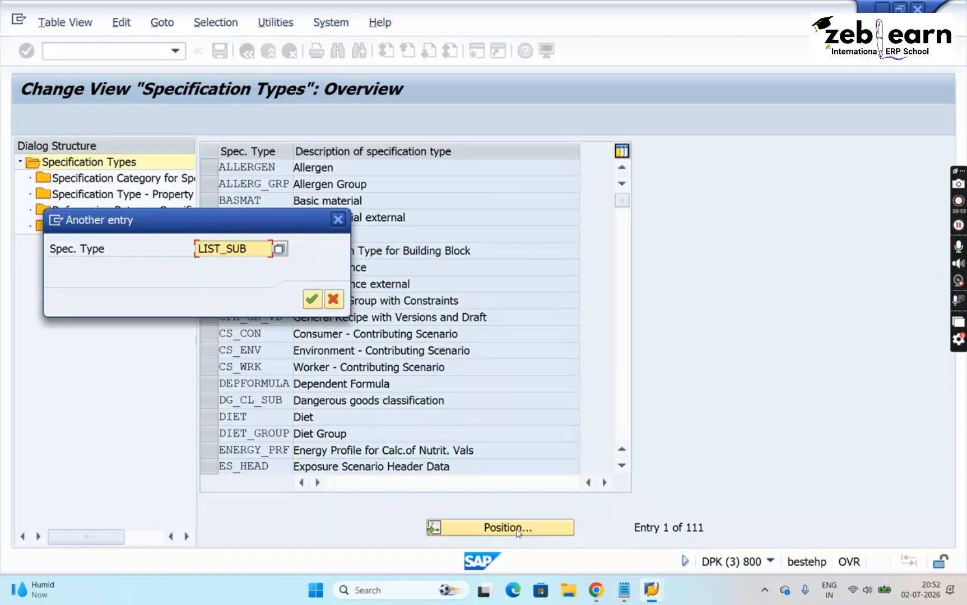
key("Return")
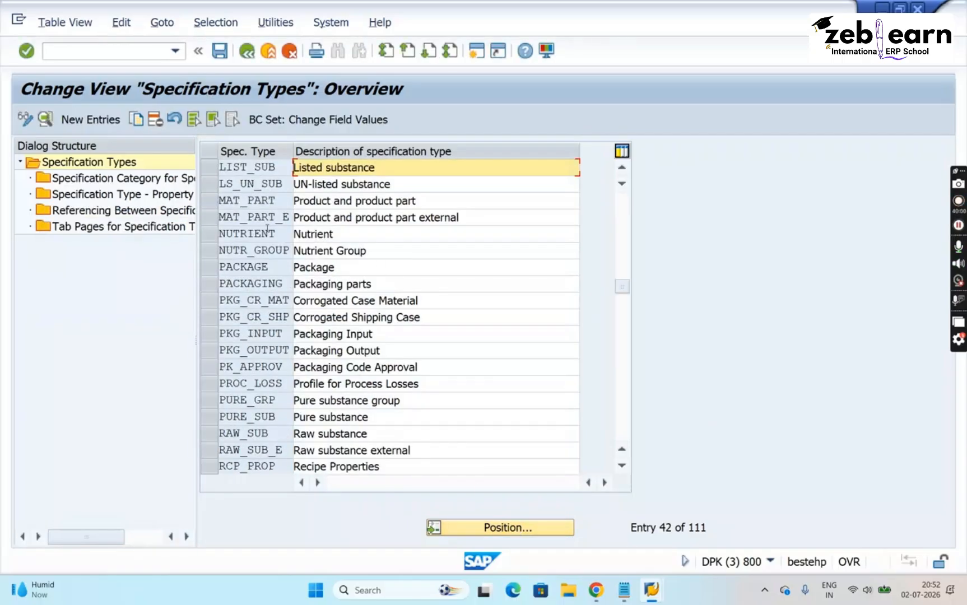
left_click(210, 169)
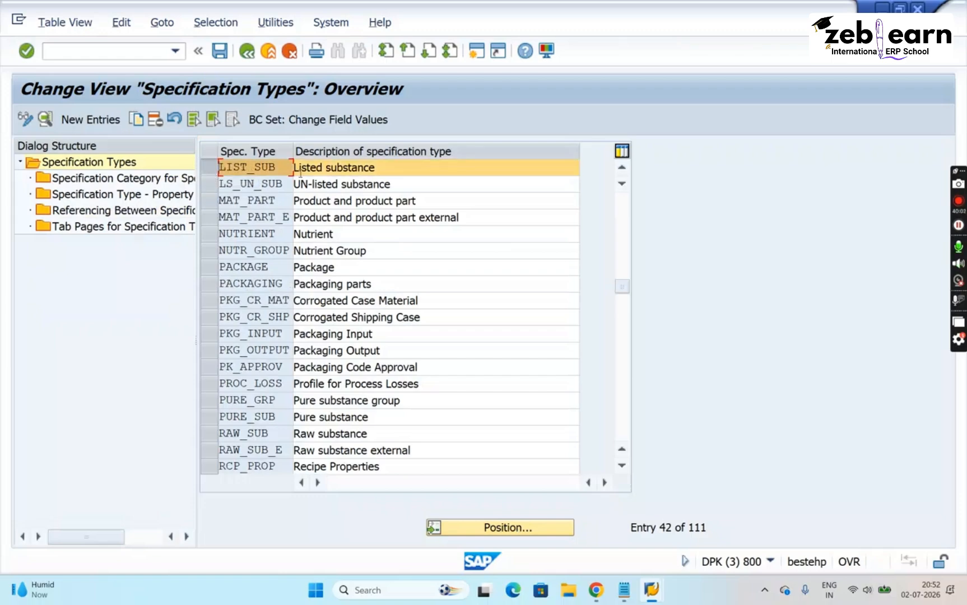
double_click(115, 195)
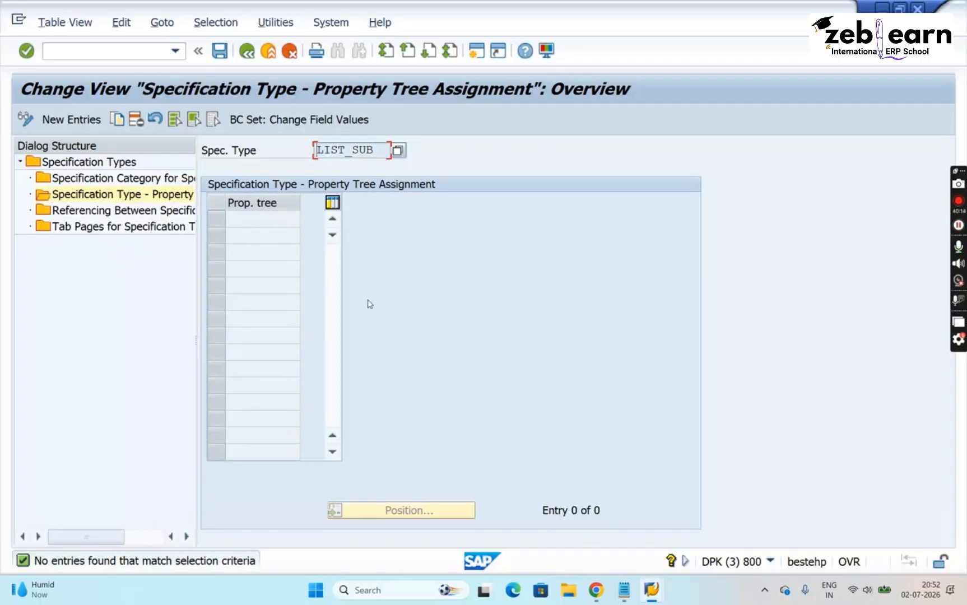
- Check the specification type in the SAMPLE_2026 header data and return to the property tree assignment view
mouse_move(652, 595)
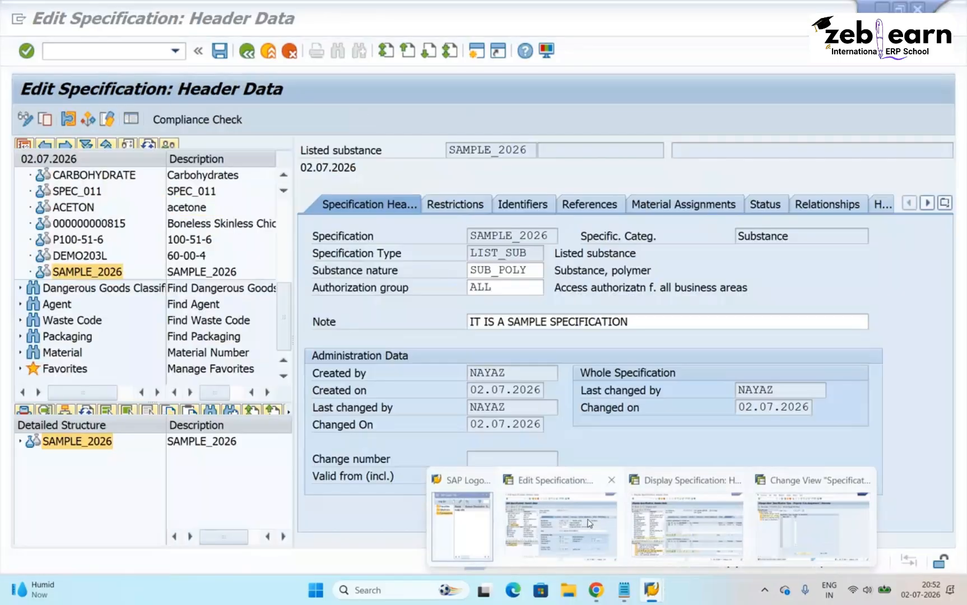
left_click(588, 523)
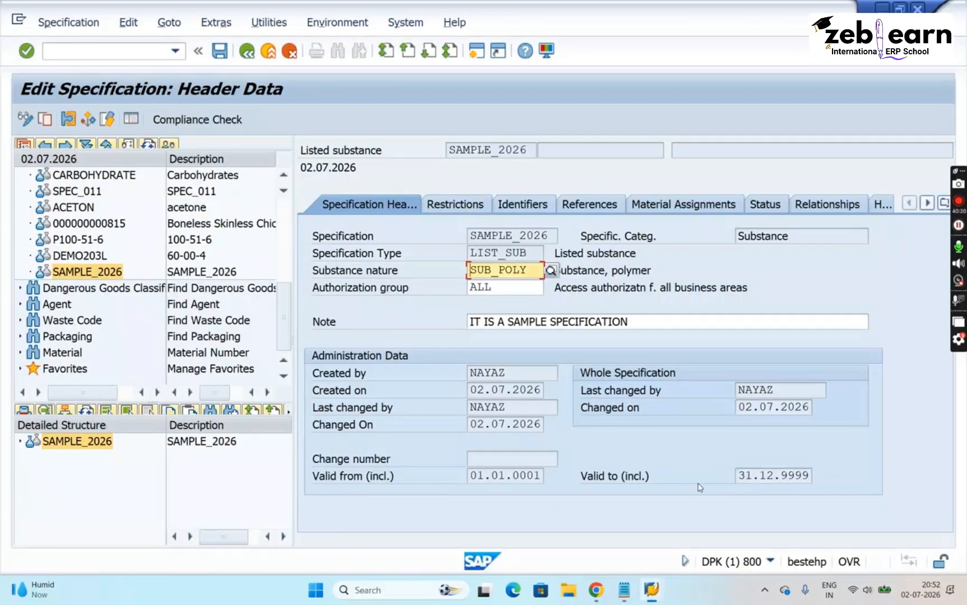
mouse_move(652, 589)
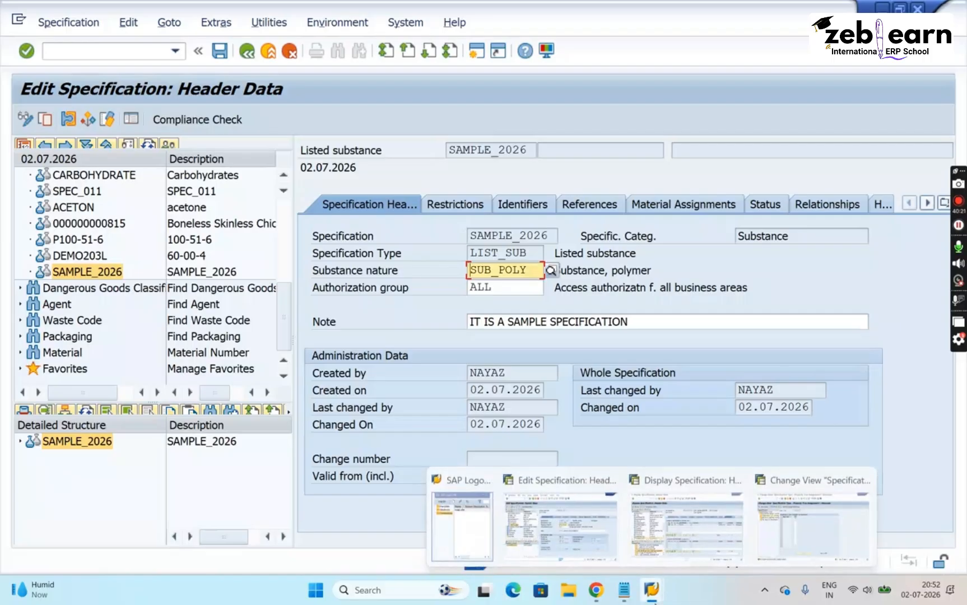
left_click(822, 512)
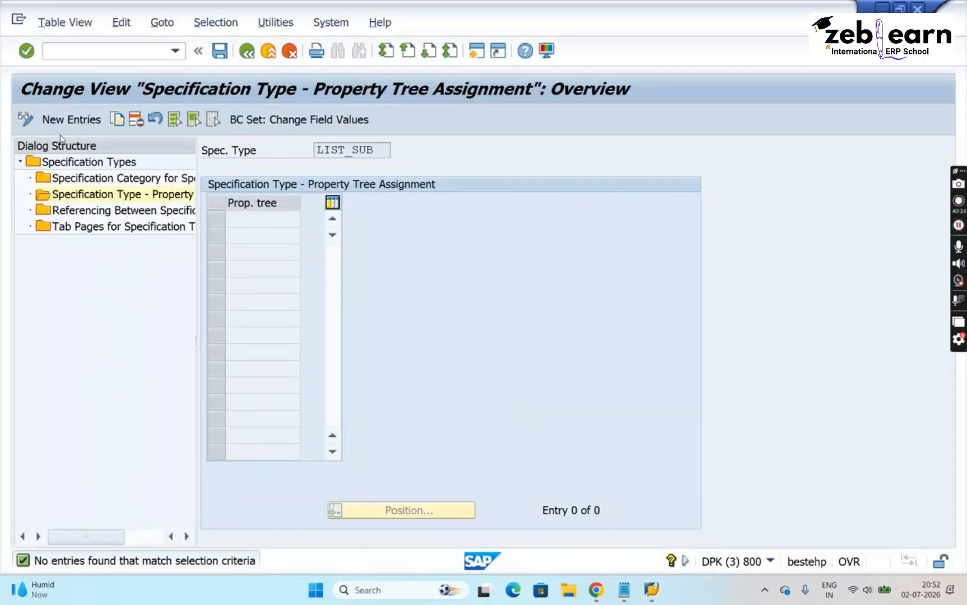
- Create new property tree assignments for LIST_SUB with the trees MSDS_ANSI and CCK_RM
left_click(93, 127)
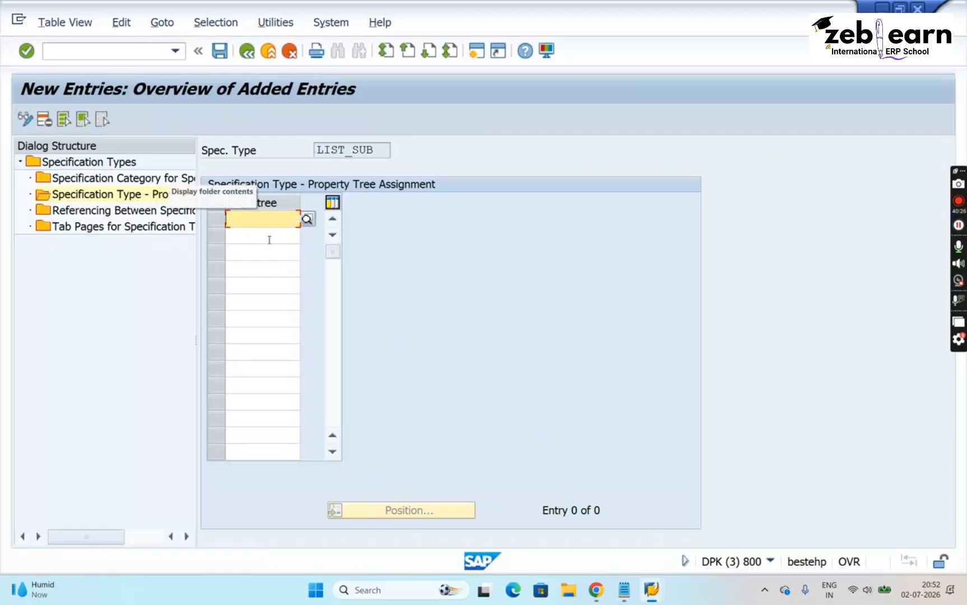
type("MS")
key("BackSpace")
key("BackSpace")
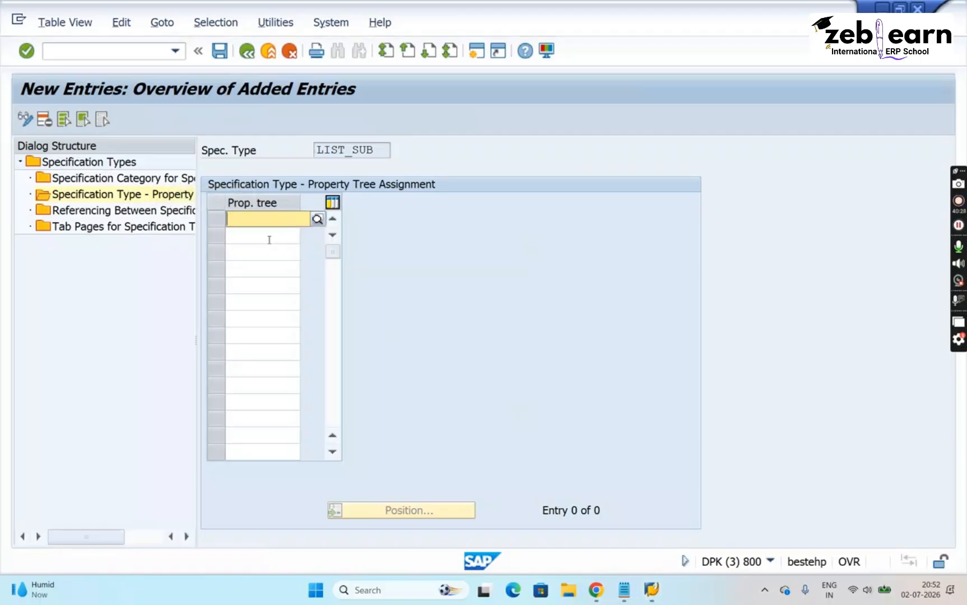
left_click(317, 220)
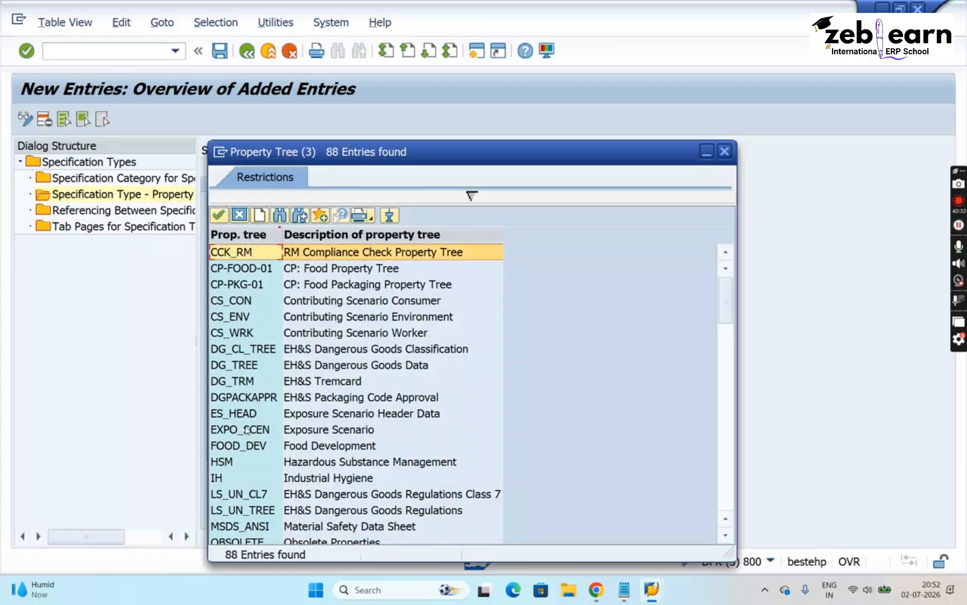
double_click(246, 530)
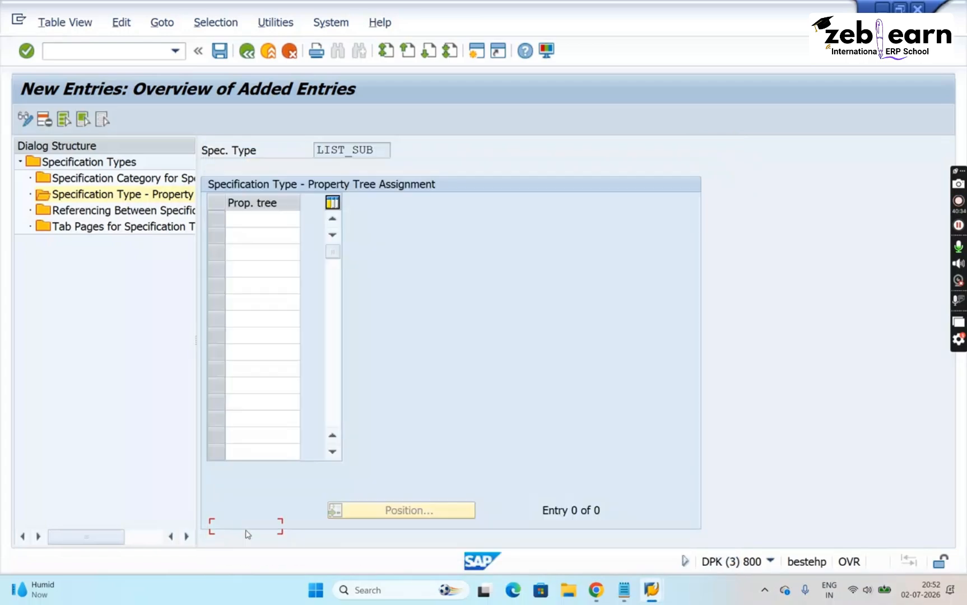
left_click(268, 238)
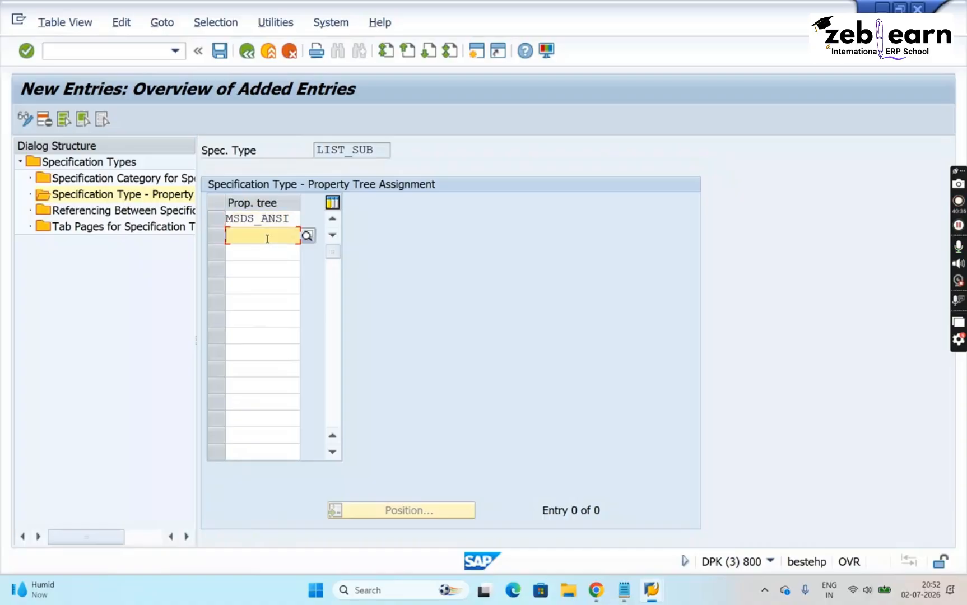
left_click(308, 236)
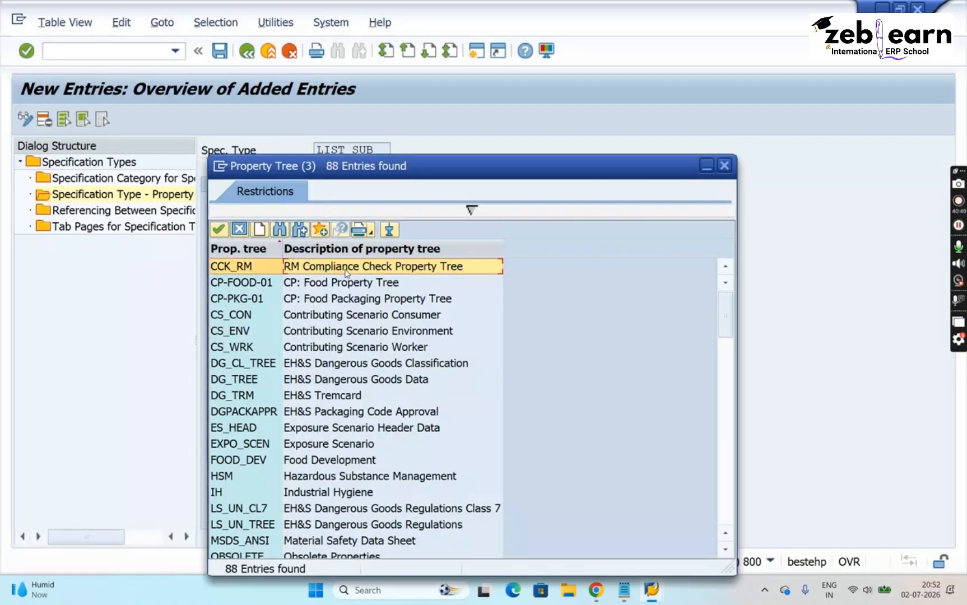
double_click(343, 268)
- Add the STANDARD property tree as the third assignment entry, picking it from the list of available property trees
left_click(258, 253)
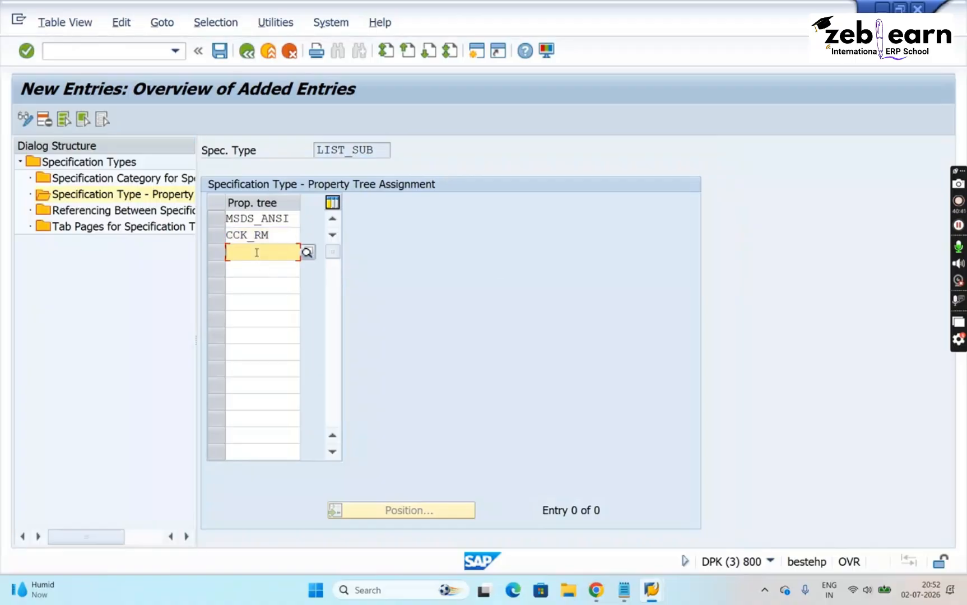
left_click(307, 253)
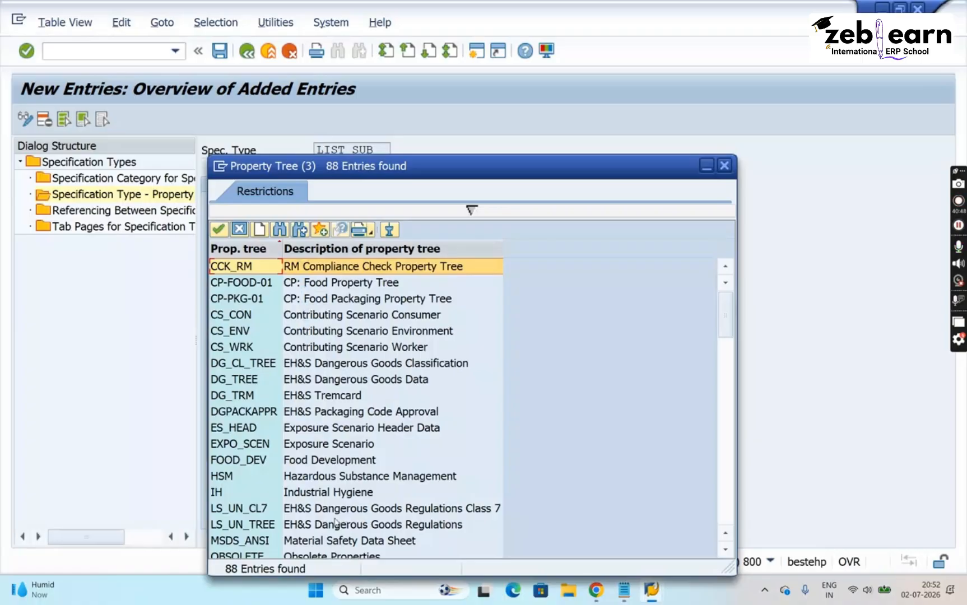
left_click(349, 493)
key("Down")
key("Down")
key("Down")
key("Down")
key("Down")
key("Down")
key("Down")
key("Down")
key("Down")
key("Down")
key("Down")
key("Down")
key("Down")
key("Down")
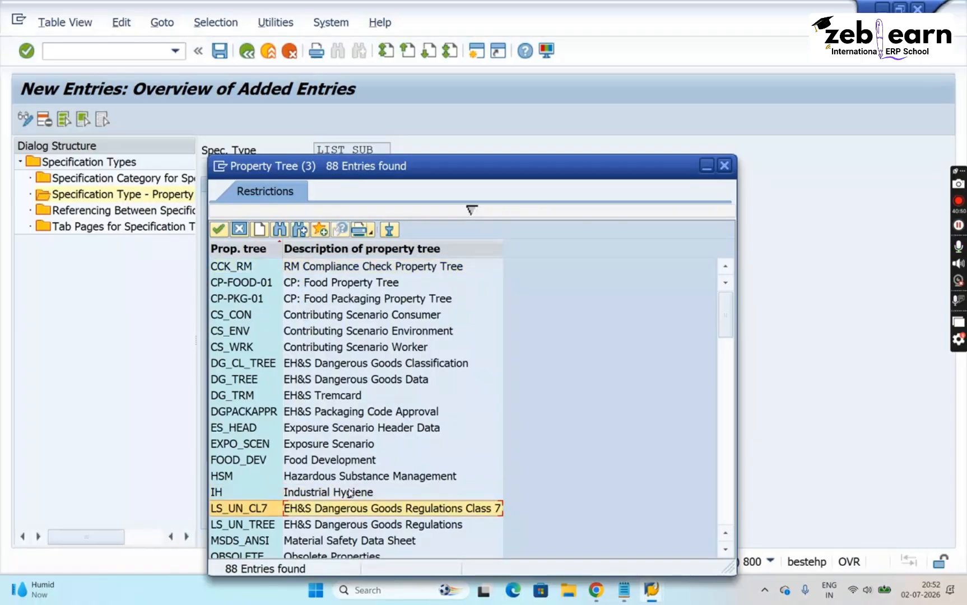
key("Down")
key("Down")
key("Down")
key("Down")
key("Down")
key("Down")
key("Down")
key("Down")
key("Down")
key("Down")
key("Down")
key("Down")
key("Down")
key("Down")
key("Down")
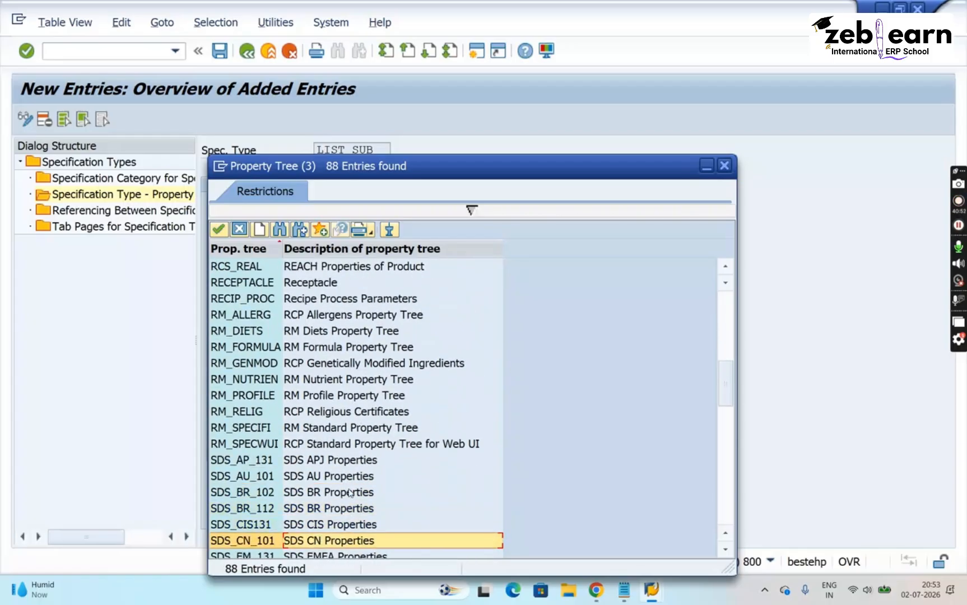
key("Up")
key("Down")
key("Down")
key("Down")
key("Down")
key("Down")
key("Down")
key("Down")
key("Down")
key("Down")
key("Down")
key("Down")
key("Down")
key("Down")
key("Down")
key("Down")
key("Down")
key("Down")
key("Down")
key("Down")
key("Down")
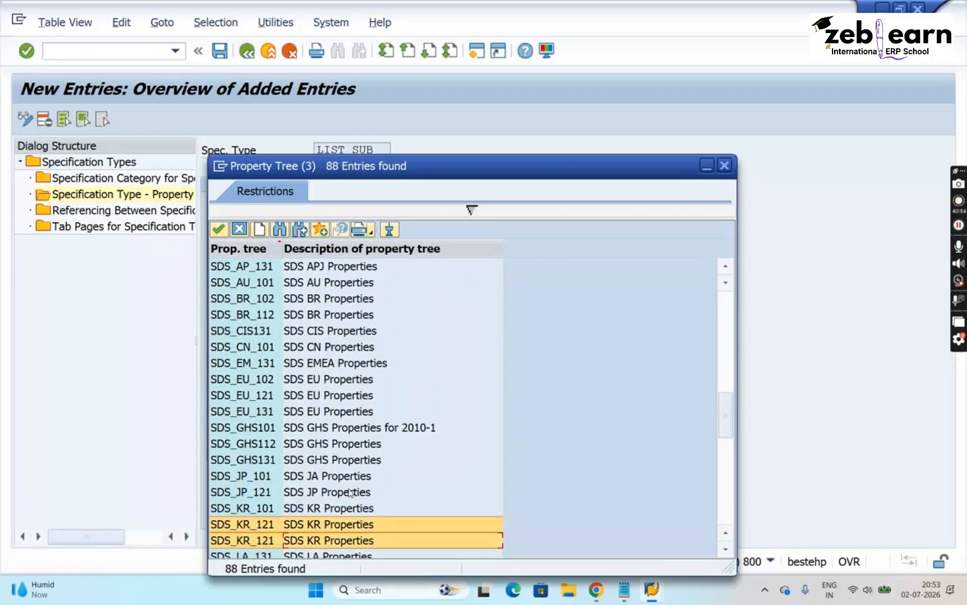
key("Down")
key("Down")
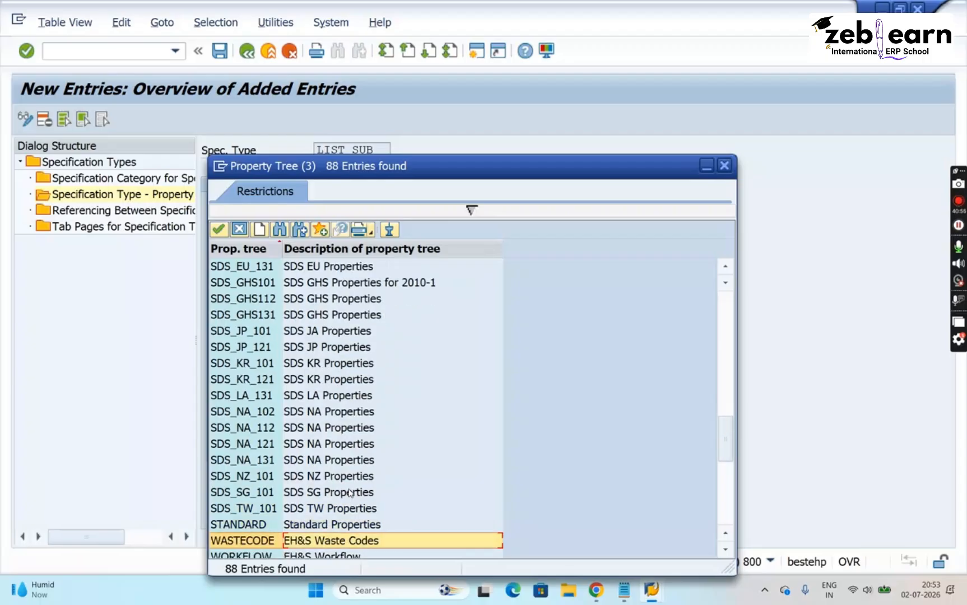
key("Up")
key("Return")
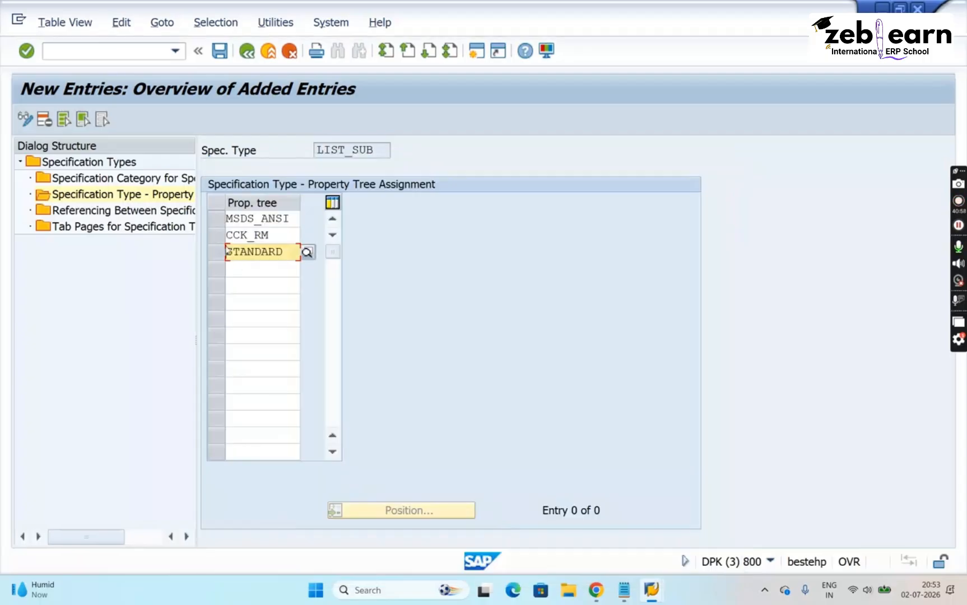
- Confirm the three new property tree entries for LIST_SUB and save the assignment
key("Return")
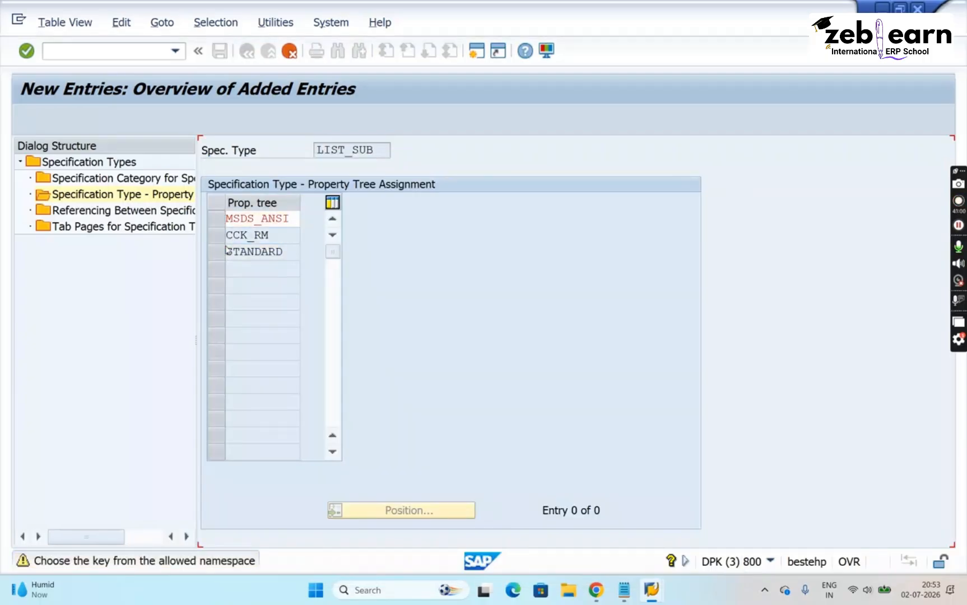
key("Return")
key("Return")
key("Return")
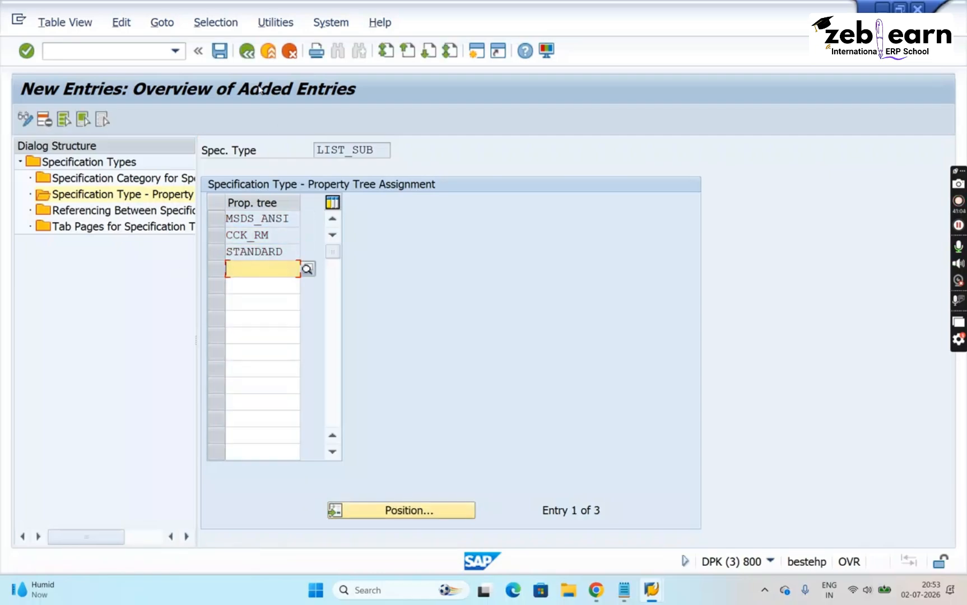
left_click(219, 51)
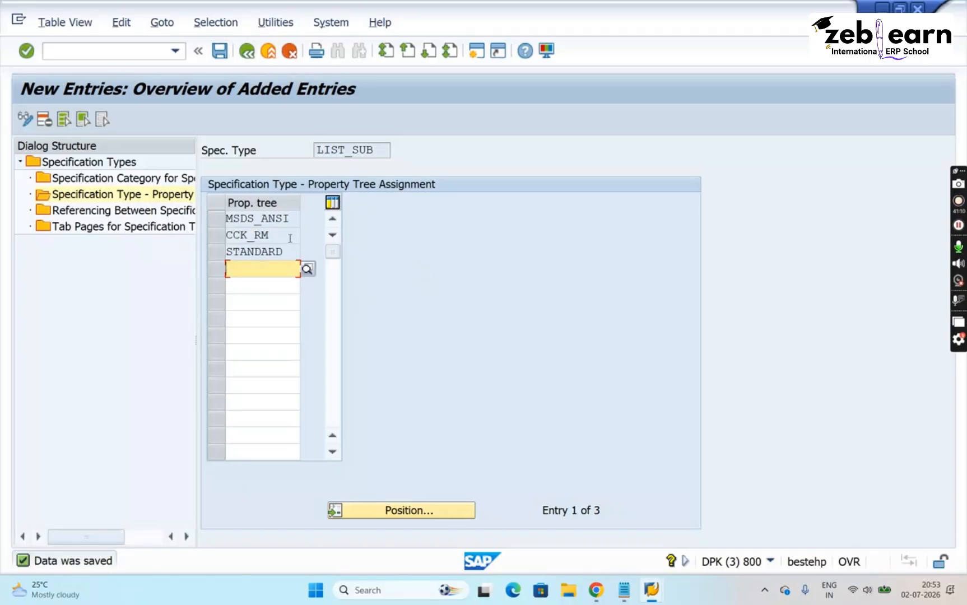
- Highlight the LIST_SUB specification type and switch back to the SAMPLE_2026 header data in the specification editing session
left_click_drag(384, 150, 232, 146)
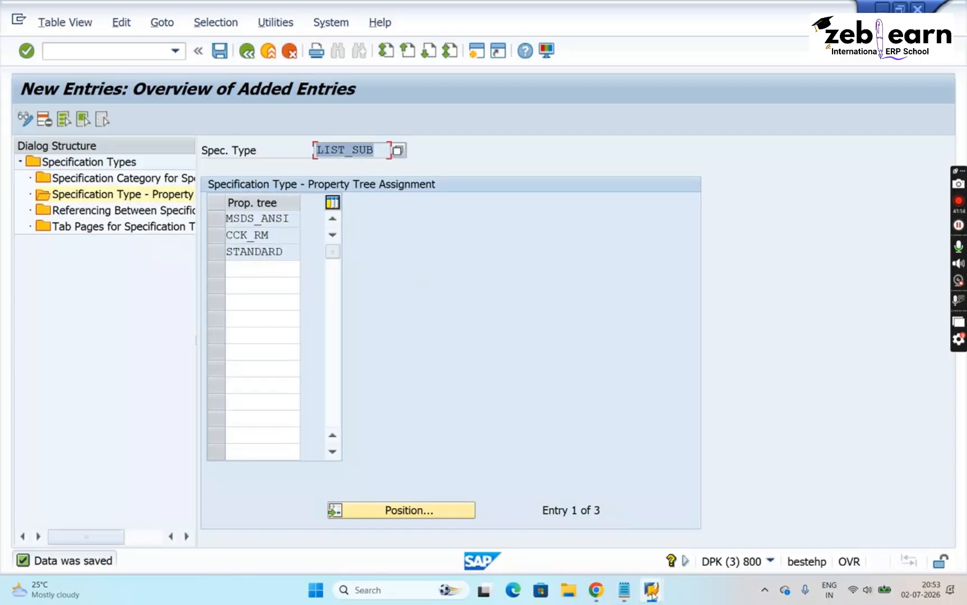
mouse_move(652, 593)
left_click(526, 502)
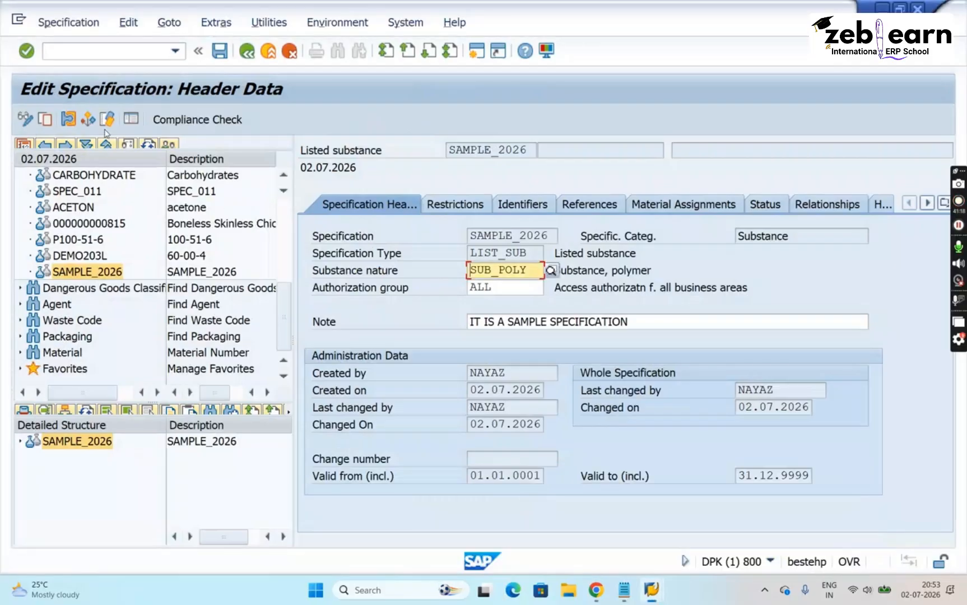
- Leave the specification editing transaction and return to the SAP Easy Access screen
left_click(93, 51)
type("/N")
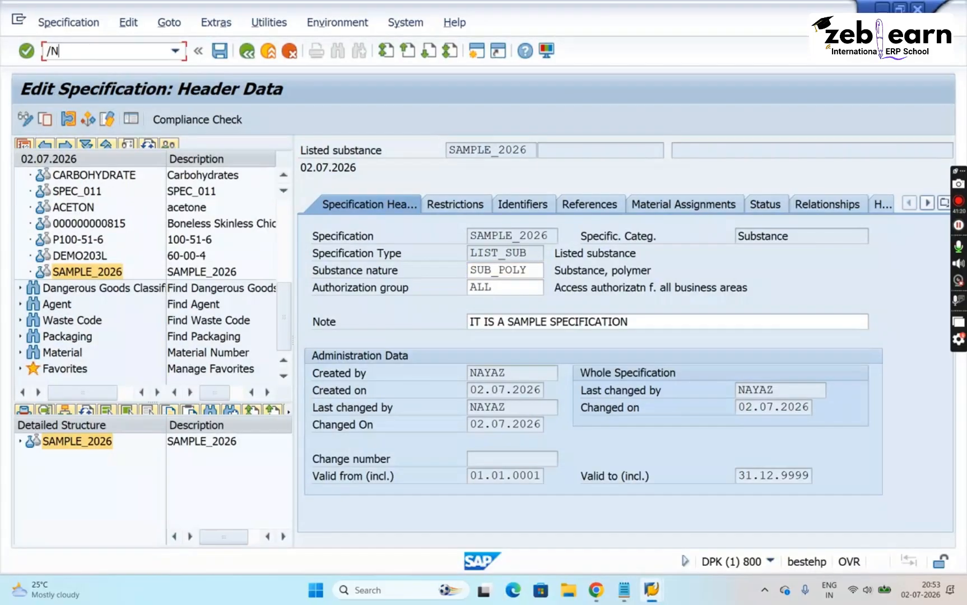
key("Return")
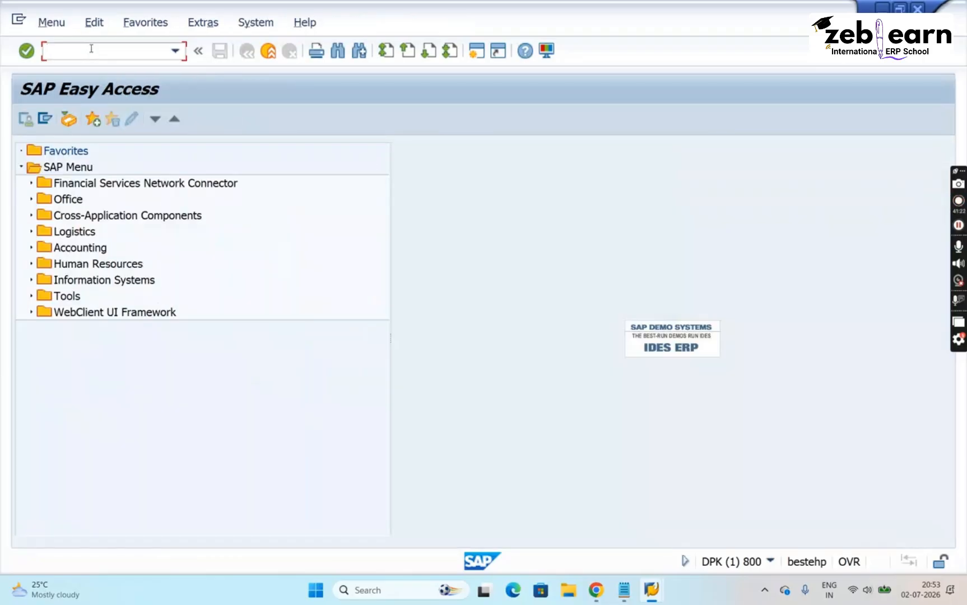
key("Down")
key("Down")
key("Return")
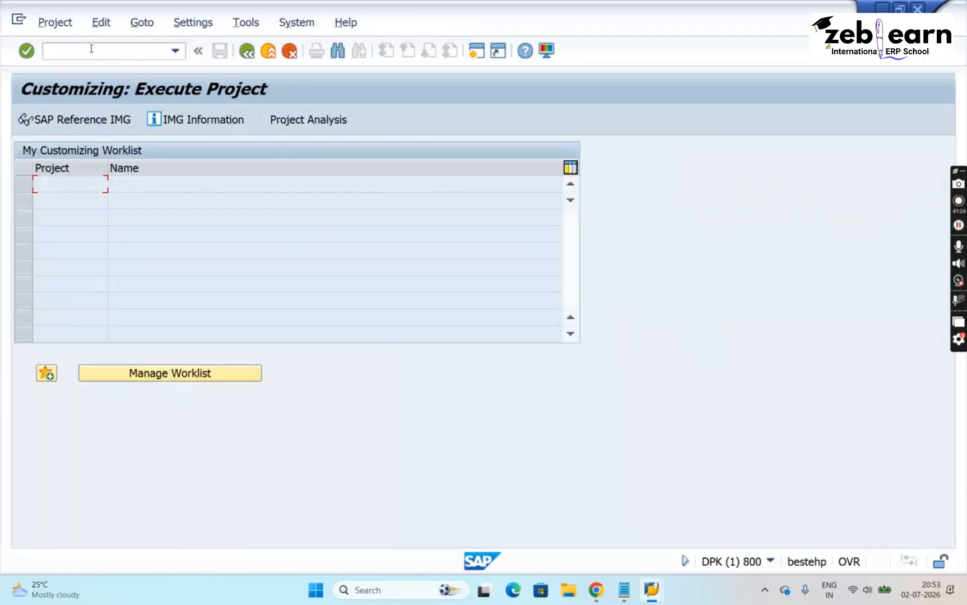
left_click(91, 48)
type("/n")
key("Return")
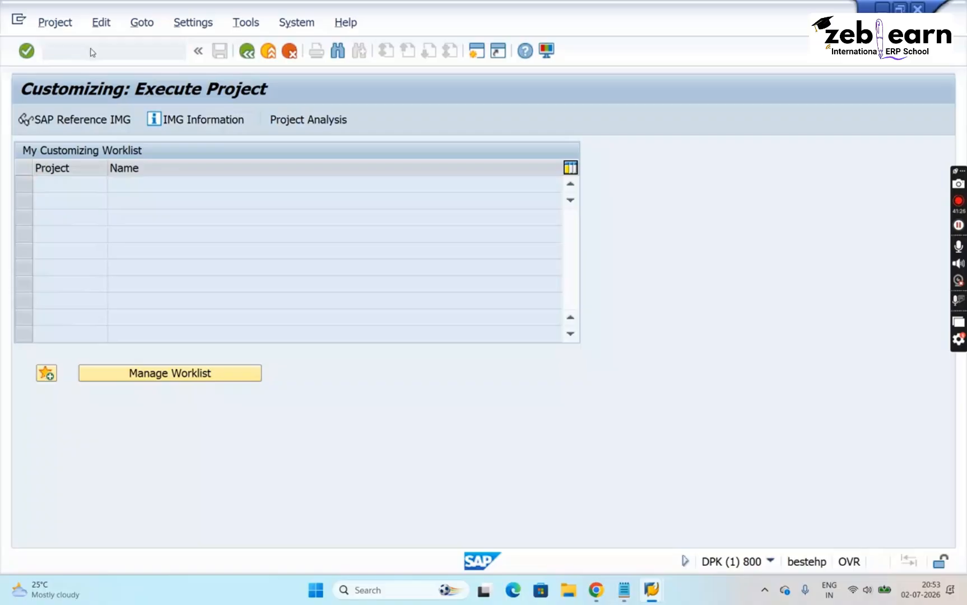
- Start transaction CG02BD and open specification SAMPLE_2026 from the substance hit list
key("Down")
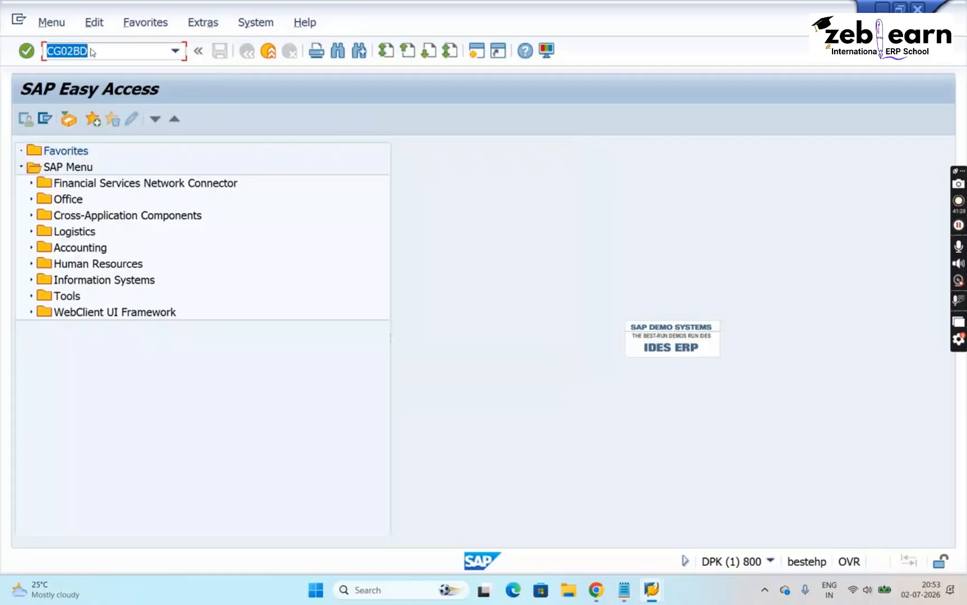
key("Return")
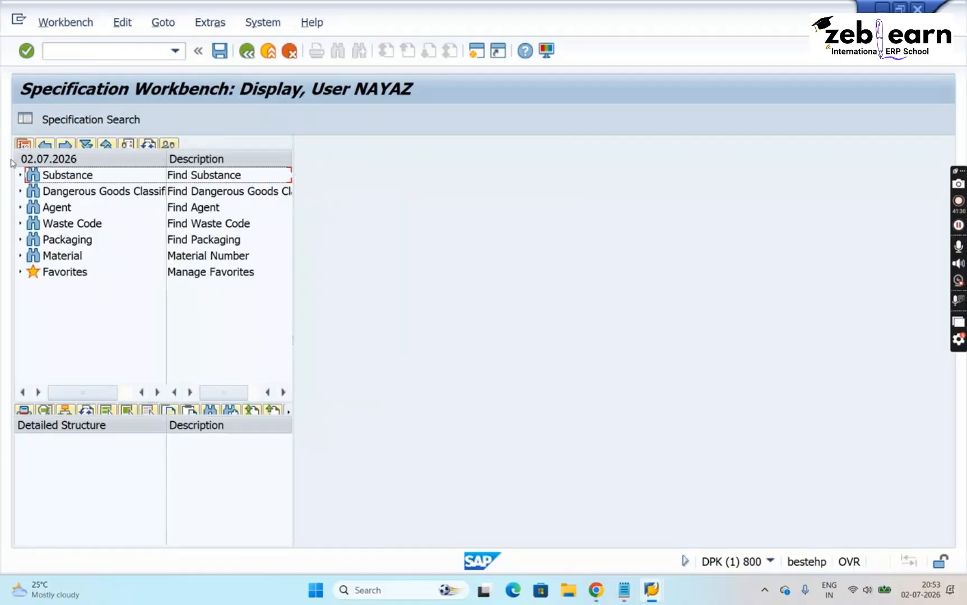
left_click(20, 175)
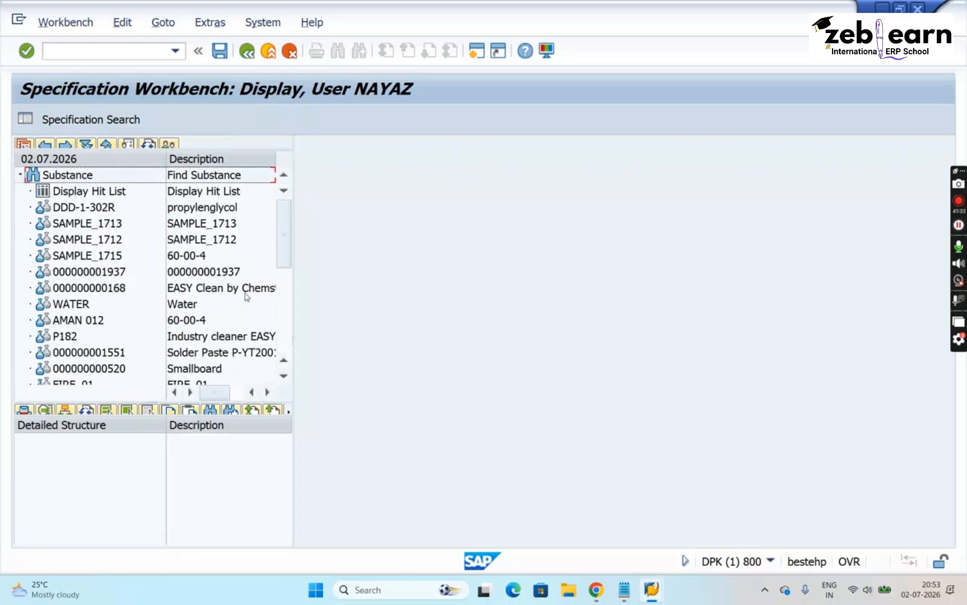
left_click(284, 376)
left_click(284, 376)
left_click(284, 376)
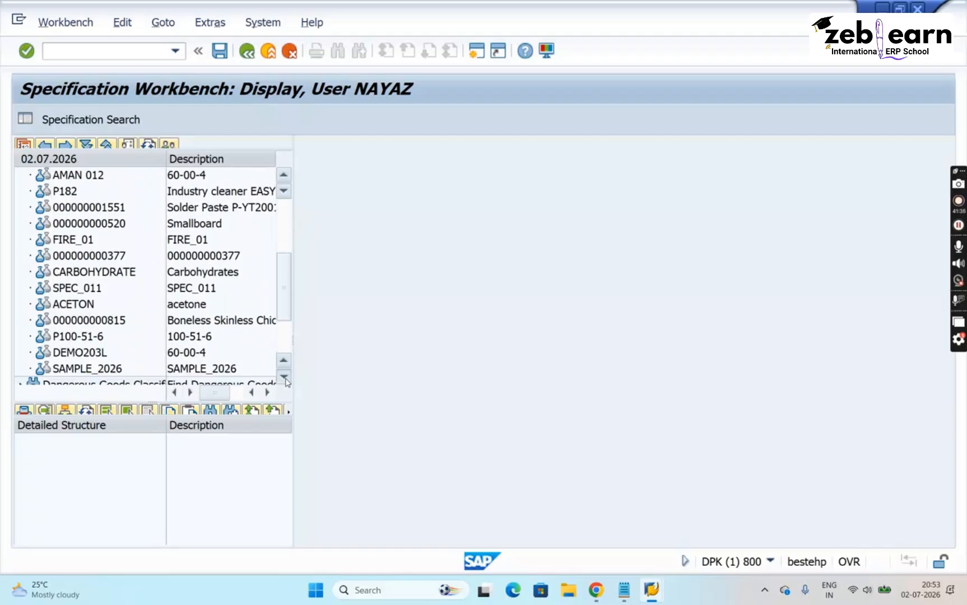
left_click(284, 376)
left_click(284, 376)
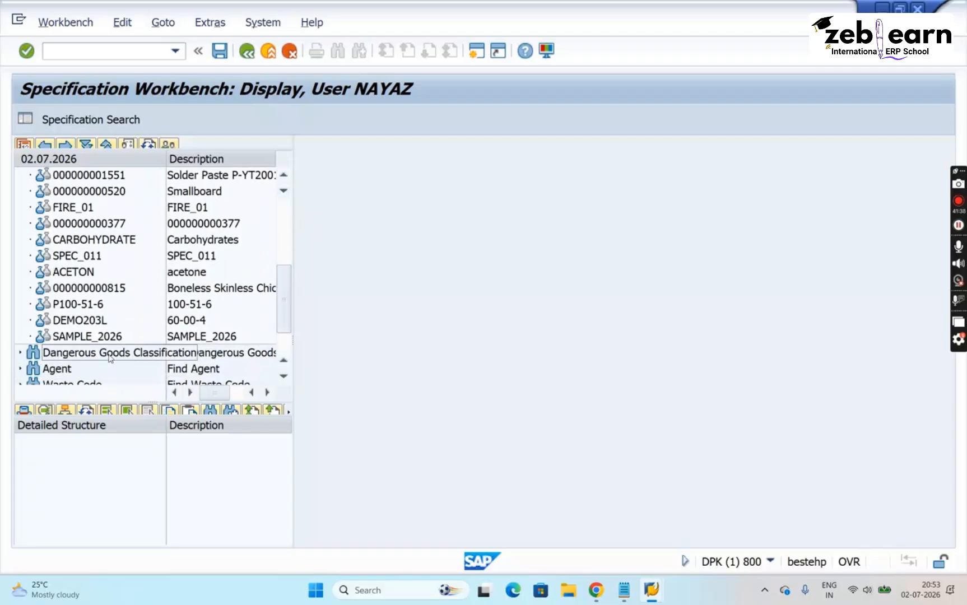
double_click(93, 342)
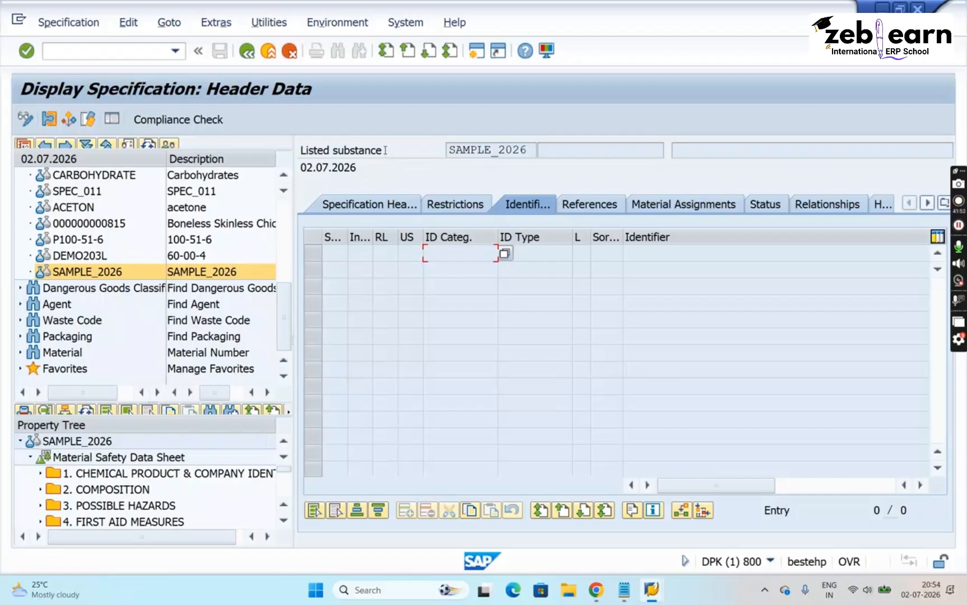
- Review the property tree assignments of specification type LIST_SUB in the Customizing session, after highlighting Listed substance in SAMPLE_2026
left_click_drag(386, 150, 286, 143)
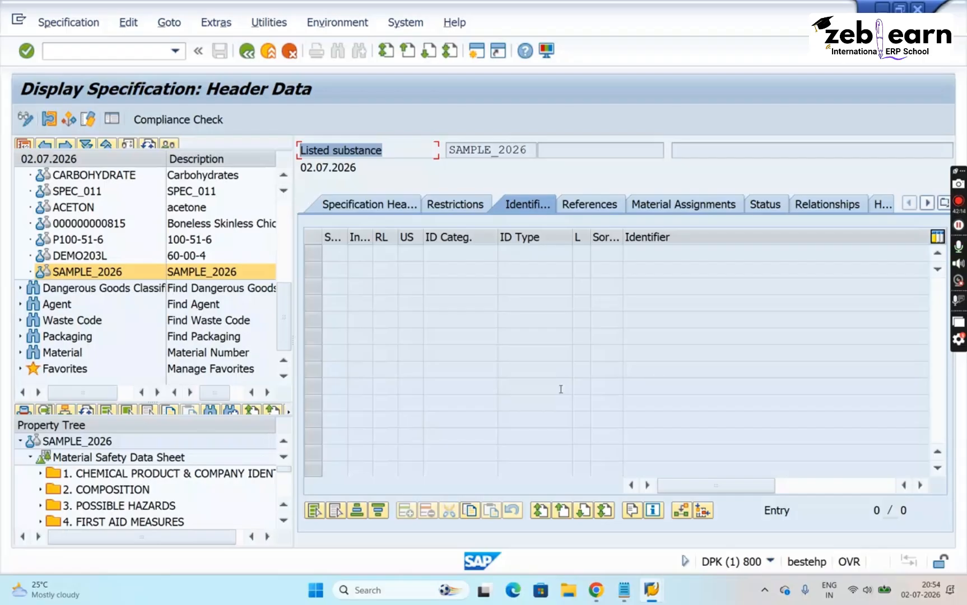
mouse_move(651, 590)
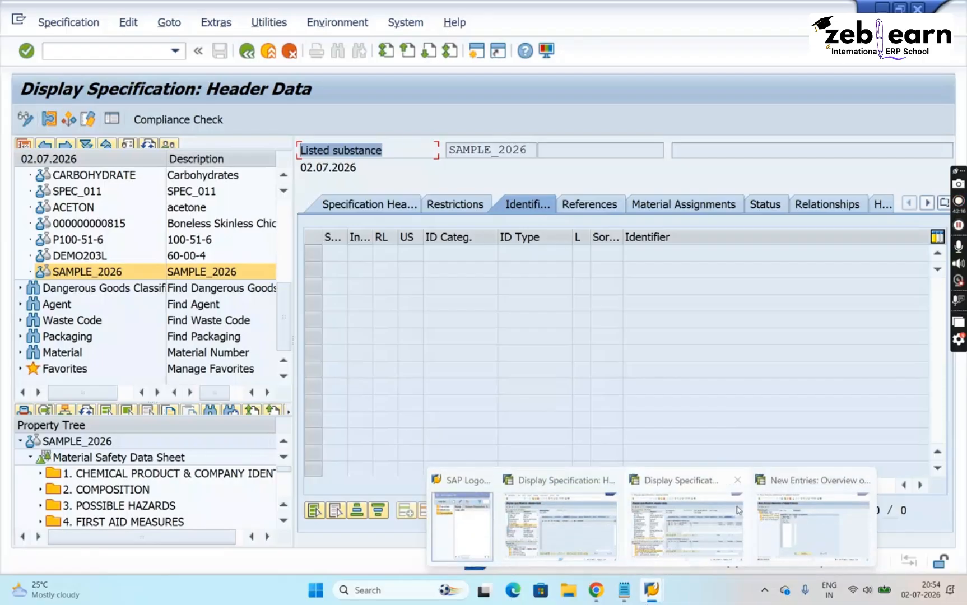
left_click(814, 518)
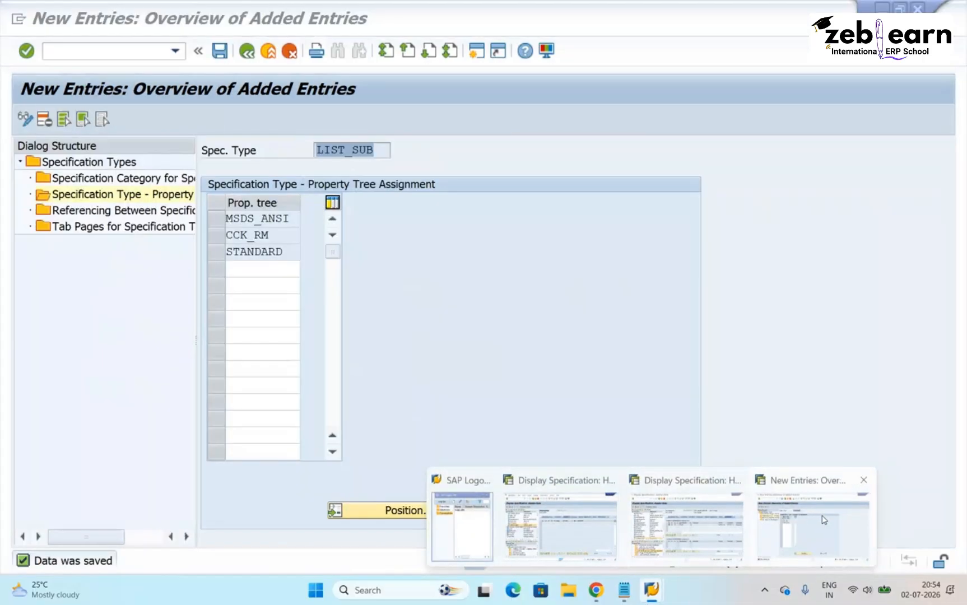
left_click(246, 52)
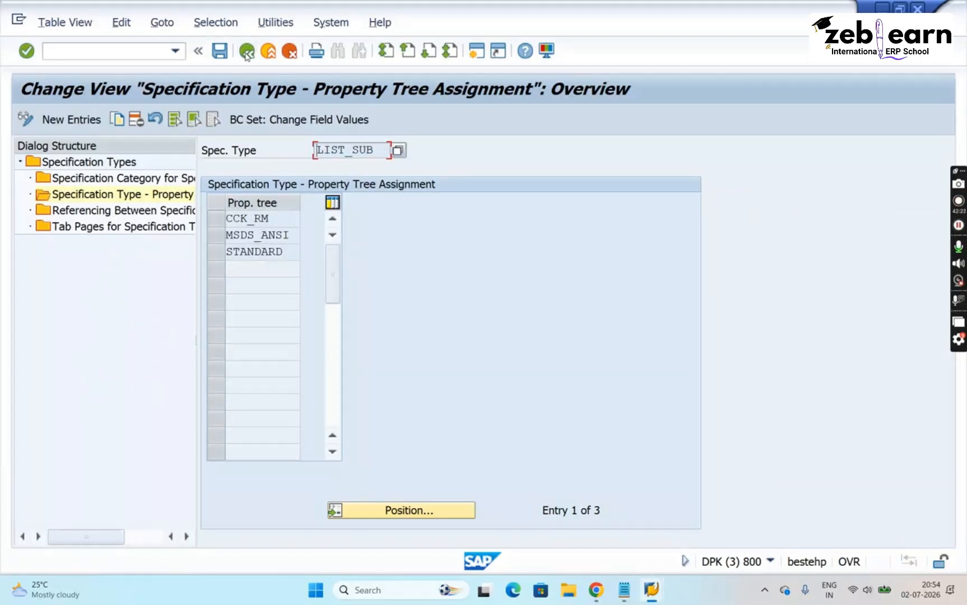
left_click(246, 52)
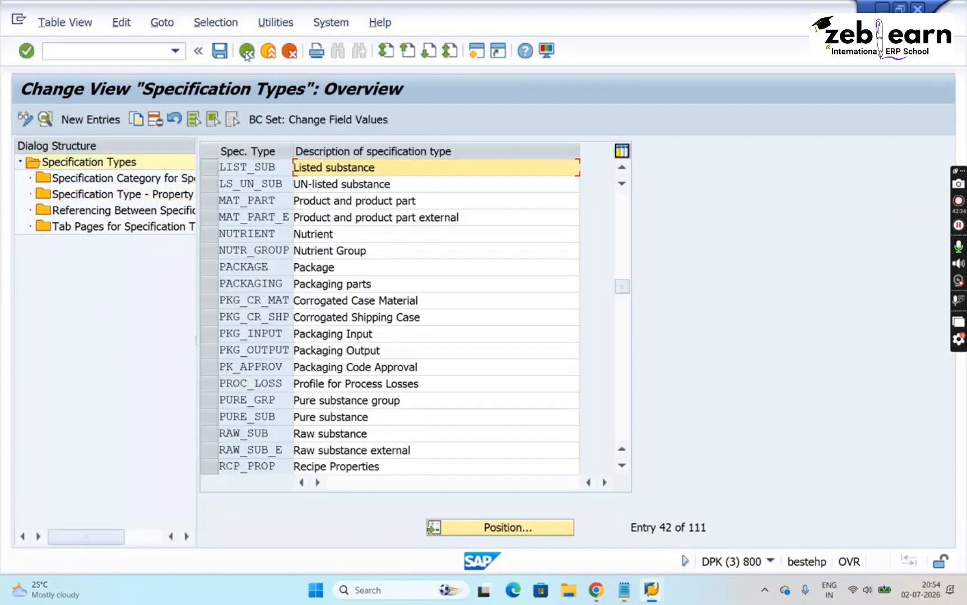
left_click(206, 170)
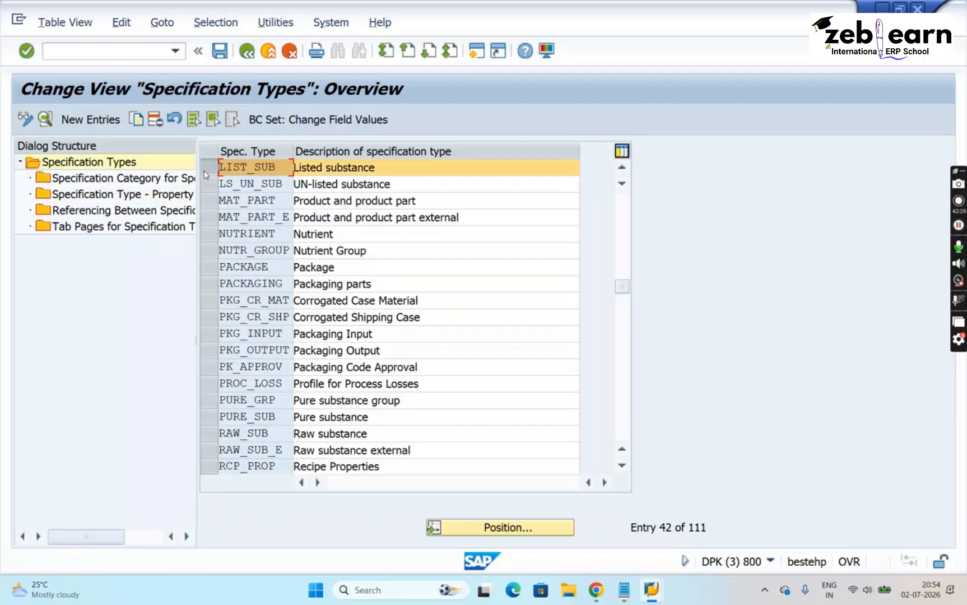
double_click(128, 195)
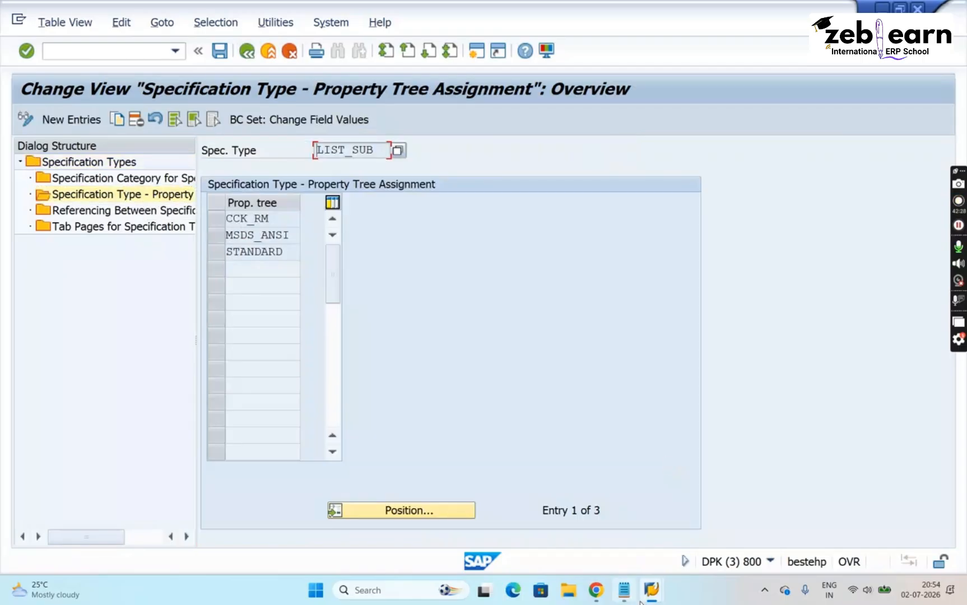
- Return to the SAMPLE_2026 display session and check which other property trees are offered besides Material Safety Data Sheet
mouse_move(643, 591)
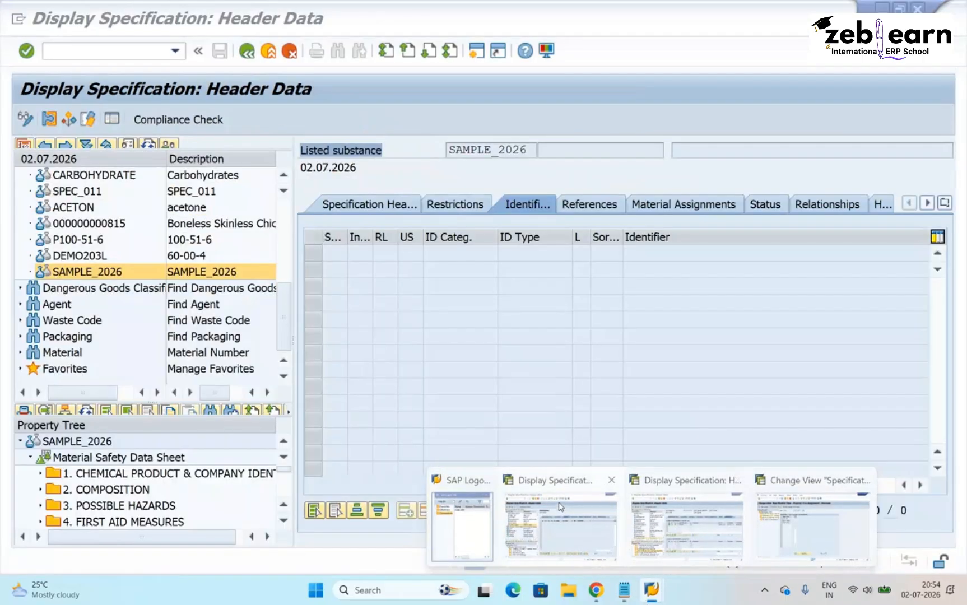
left_click(560, 507)
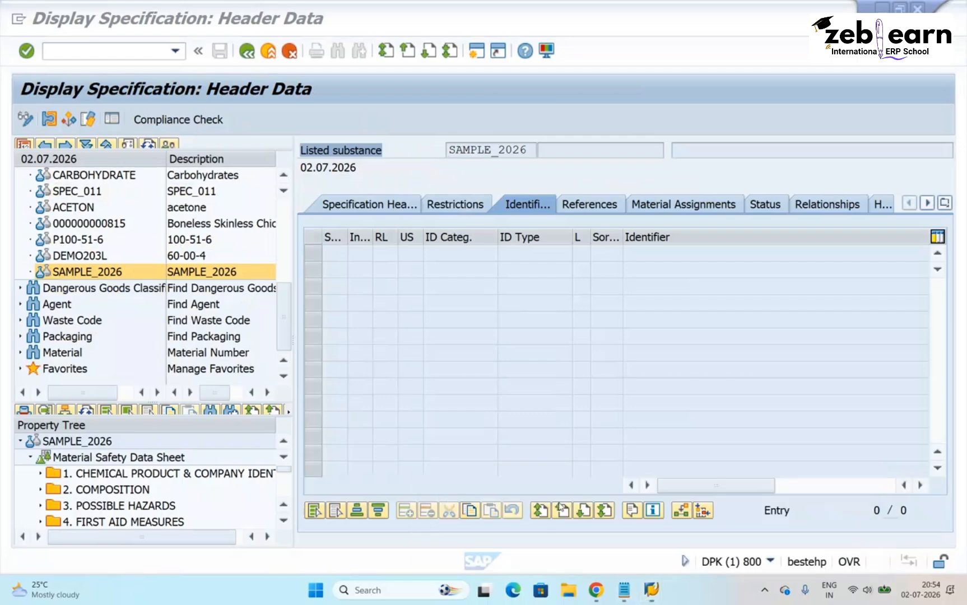
left_click(149, 458)
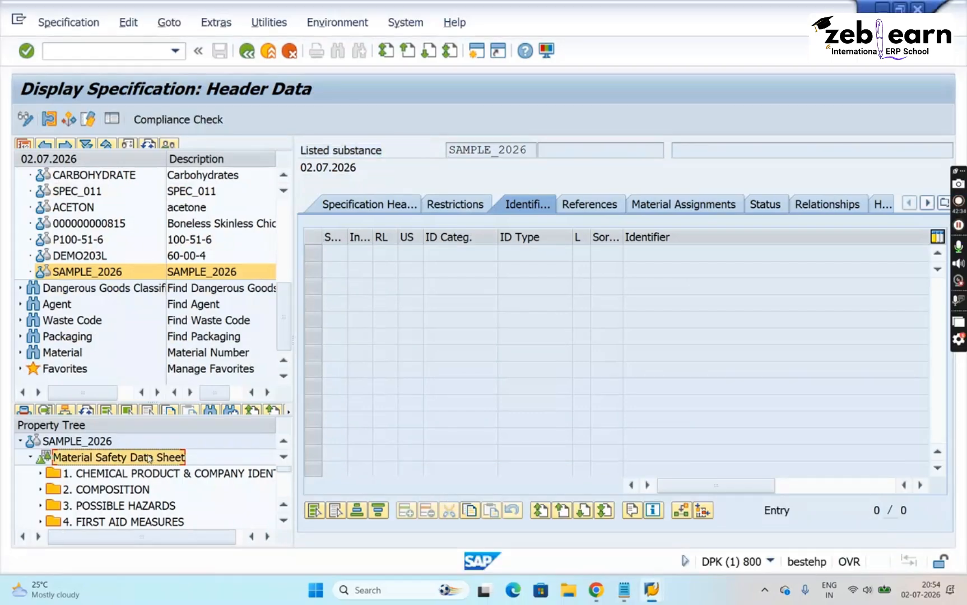
right_click(149, 459)
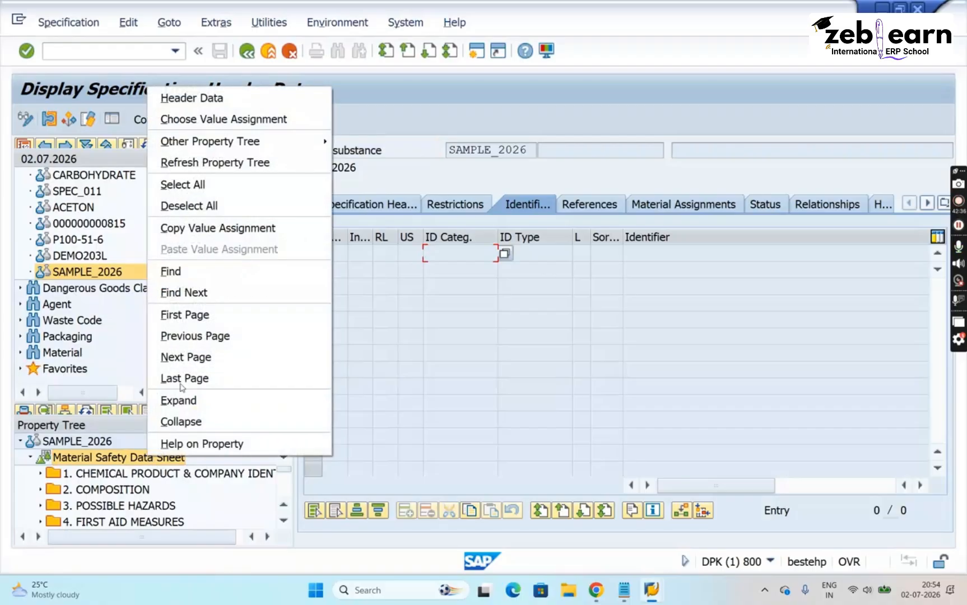
mouse_move(309, 147)
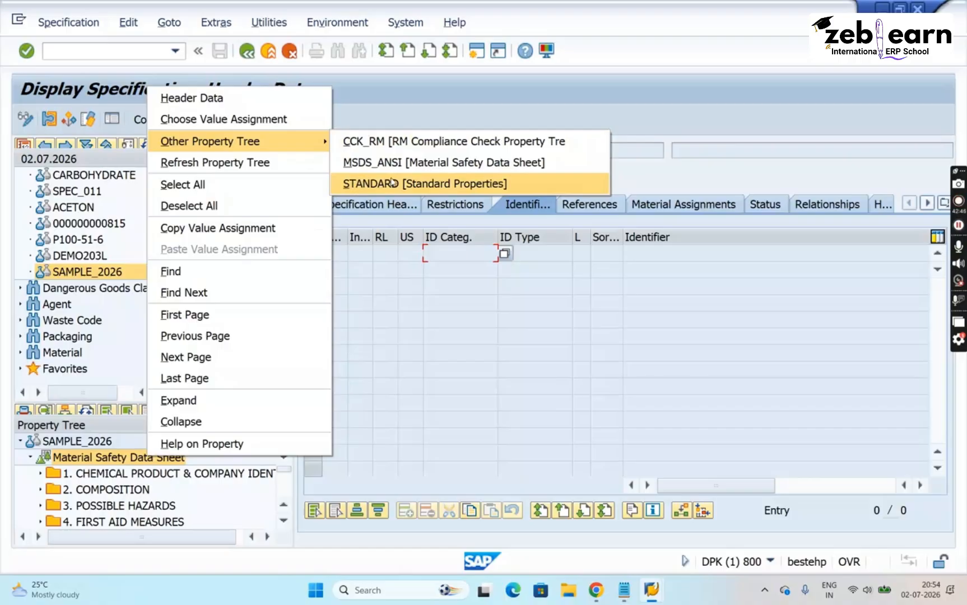
left_click(475, 286)
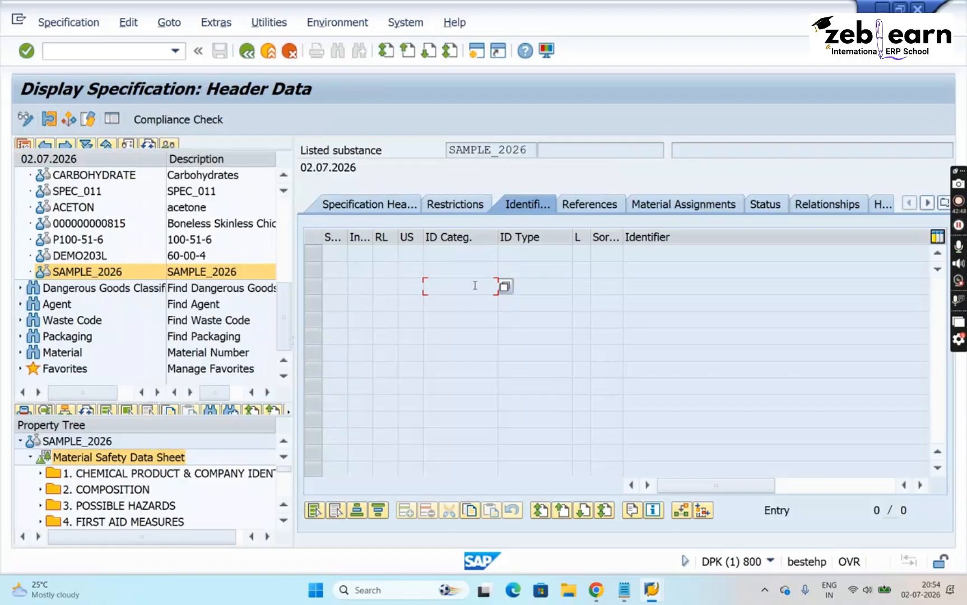
left_click(472, 268)
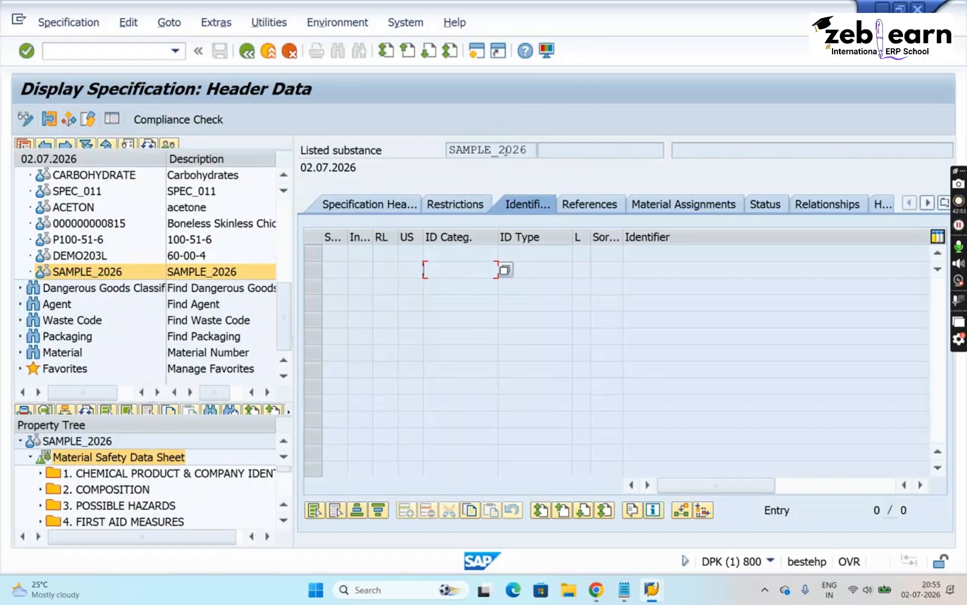
left_click_drag(529, 149, 412, 144)
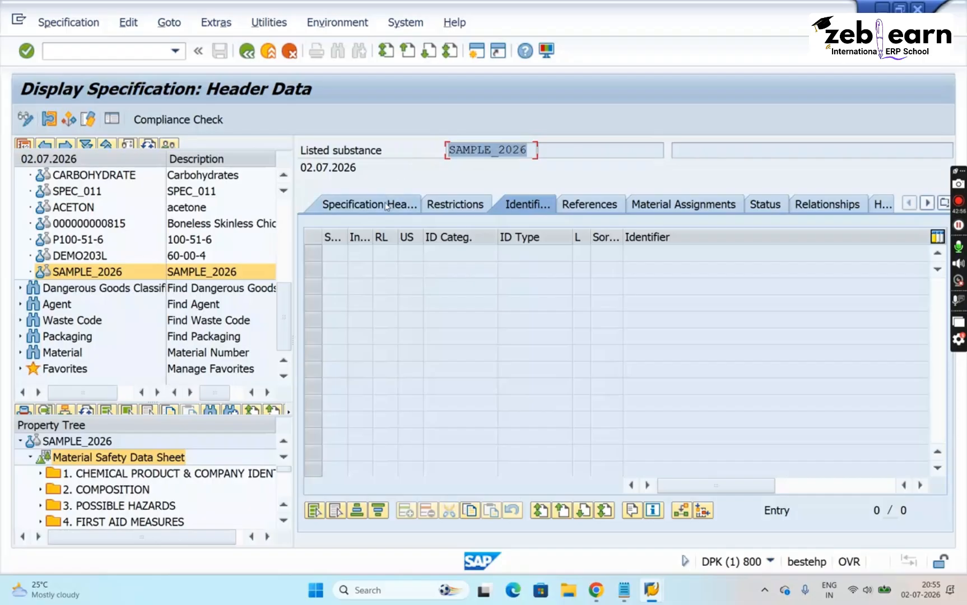
- Open the Infection hazards value assignment under 4. FIRST AID MEASURES and switch the specification to change mode
left_click(137, 507)
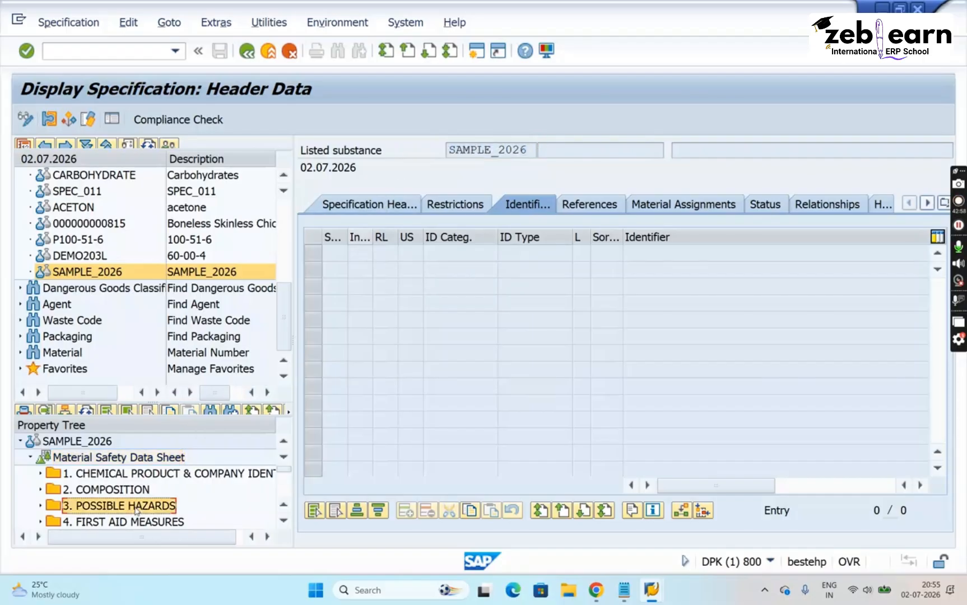
key("Down")
key("Right")
key("Down")
key("Down")
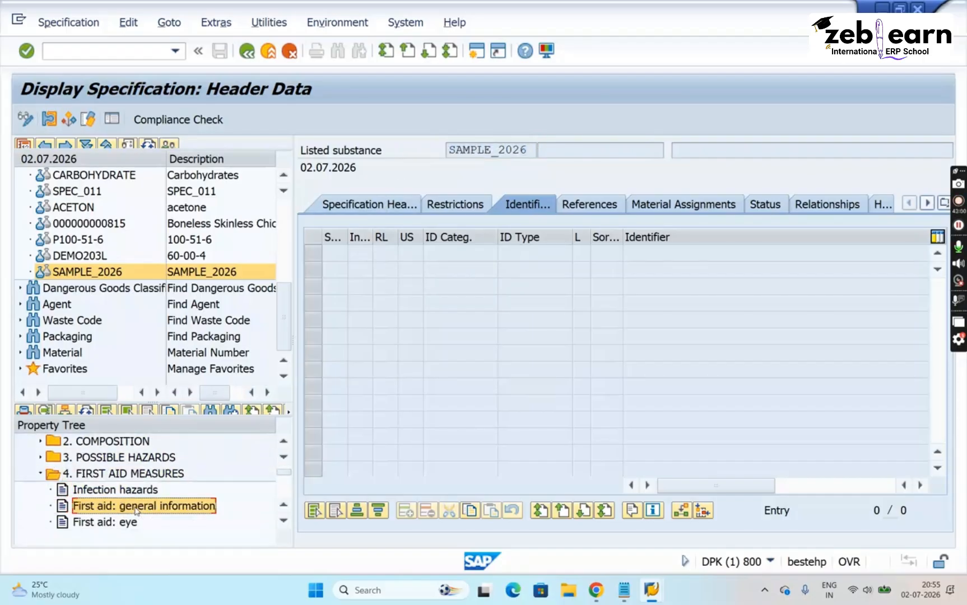
key("Up")
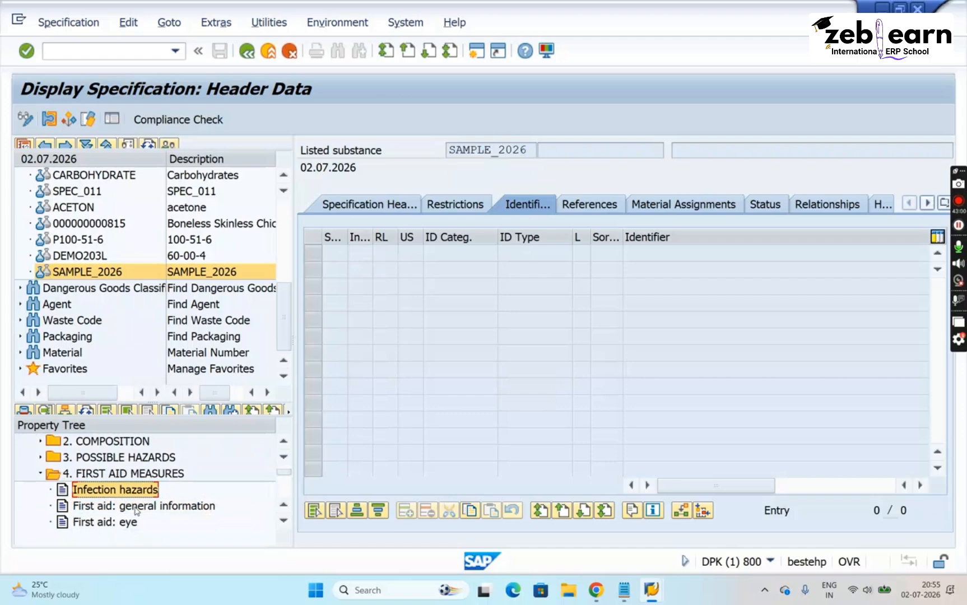
double_click(99, 495)
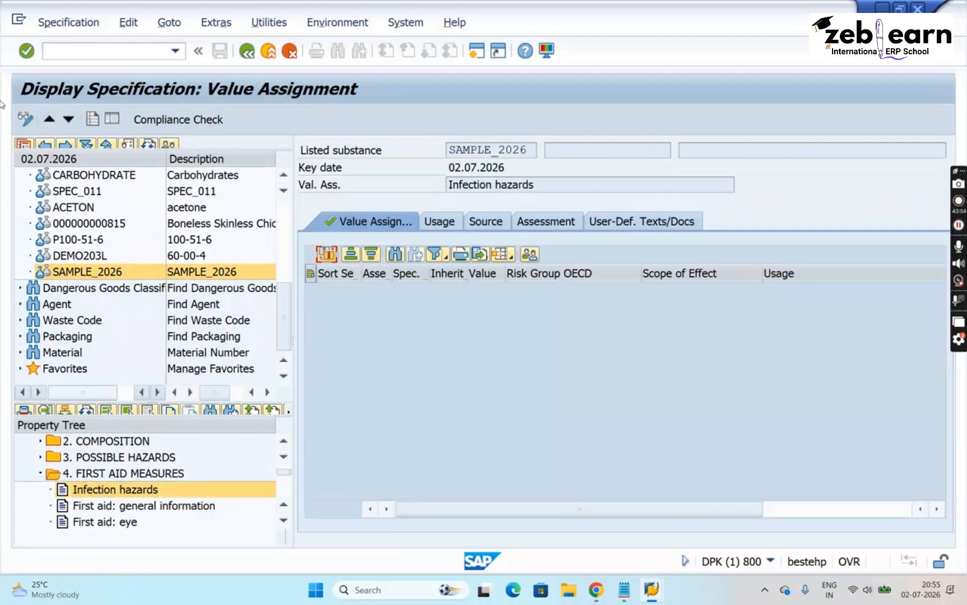
left_click(25, 119)
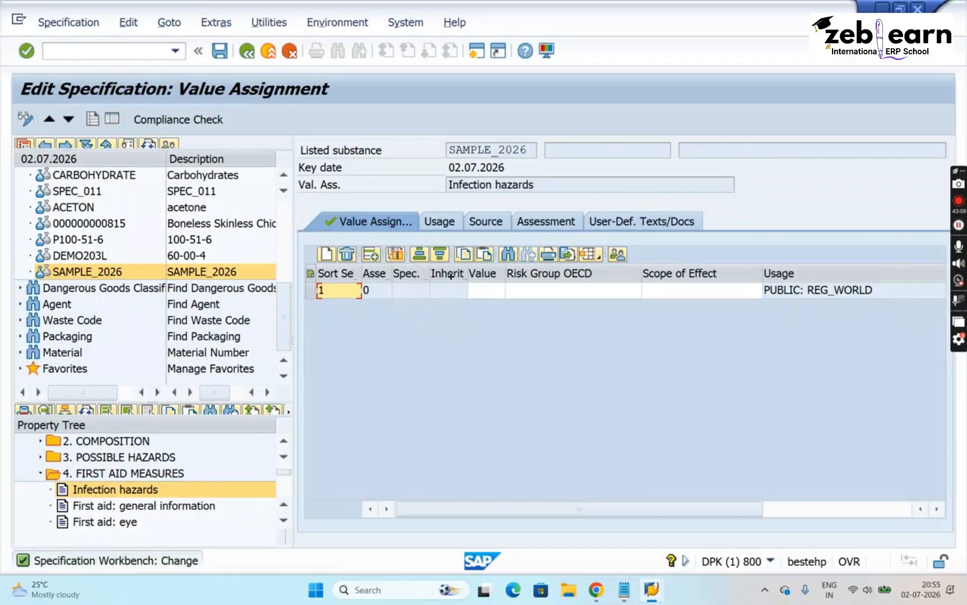
left_click(488, 296)
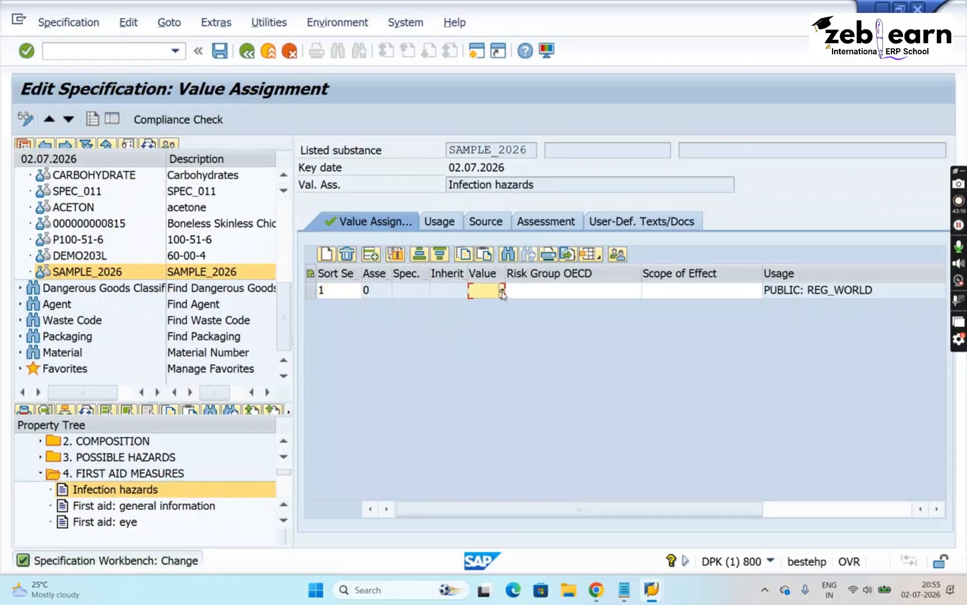
- Assign the phrase "Do not leave the victim unattended." as the Advice value of First aid: general information
left_click(111, 509)
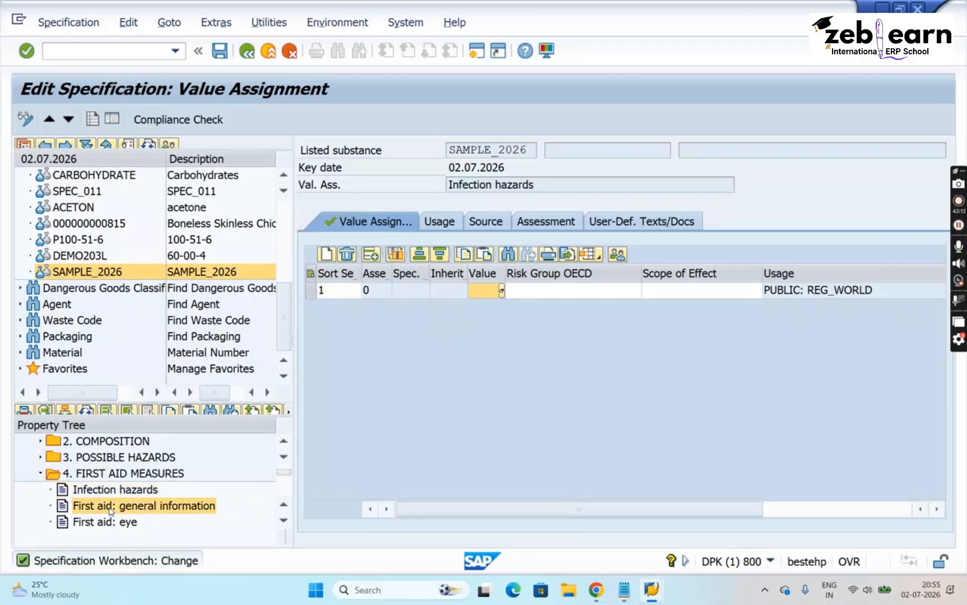
left_click(493, 291)
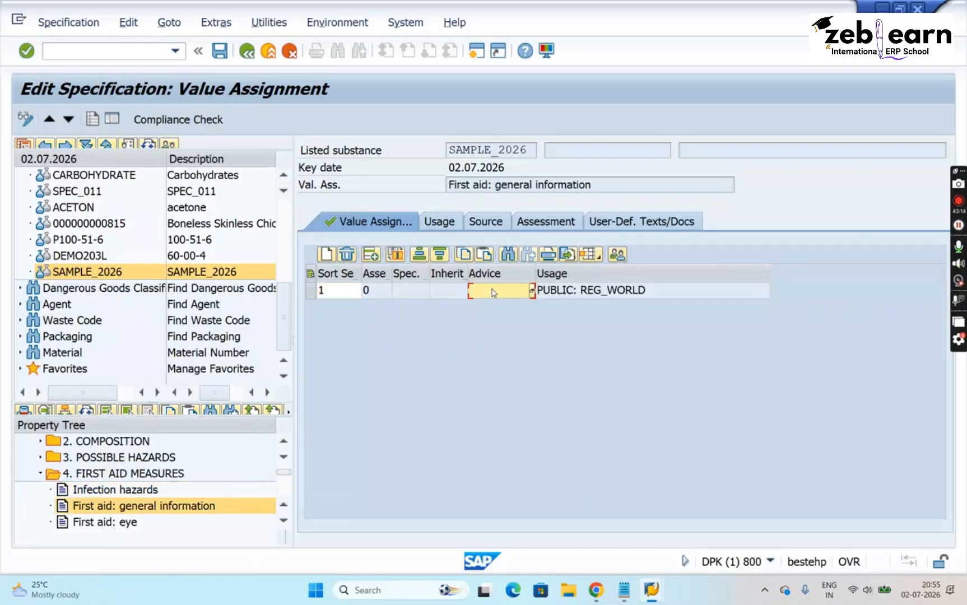
left_click(532, 291)
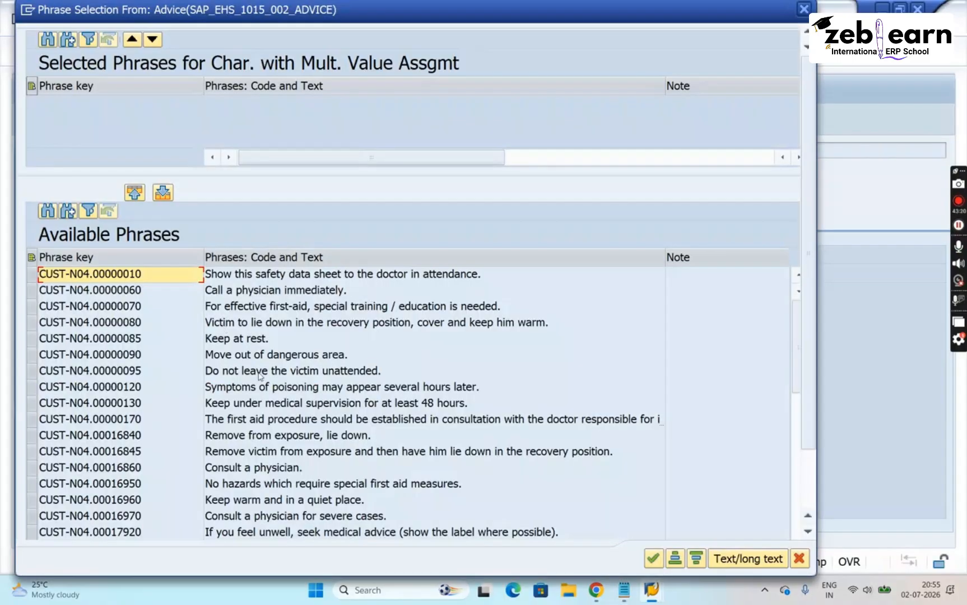
double_click(261, 372)
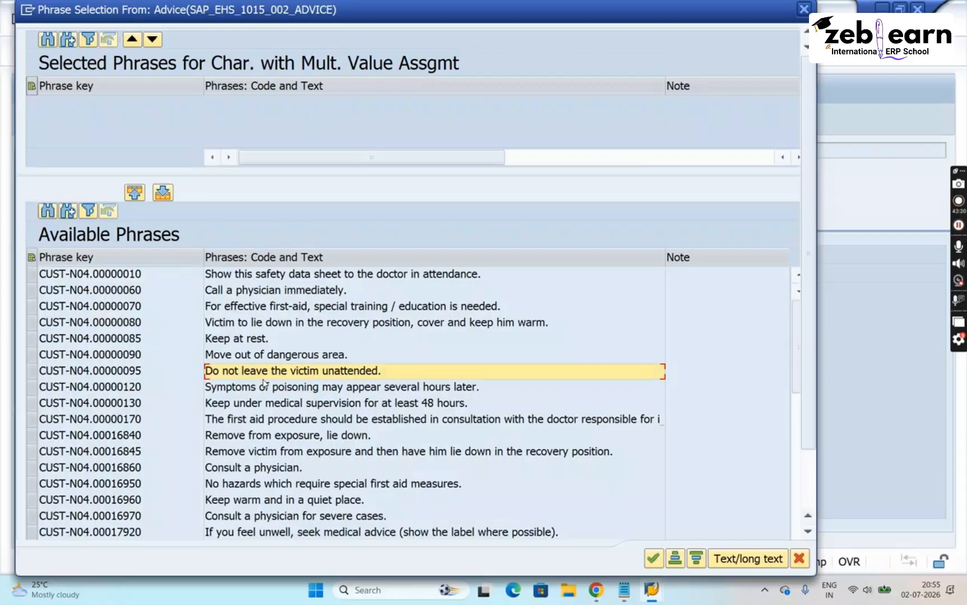
left_click(653, 559)
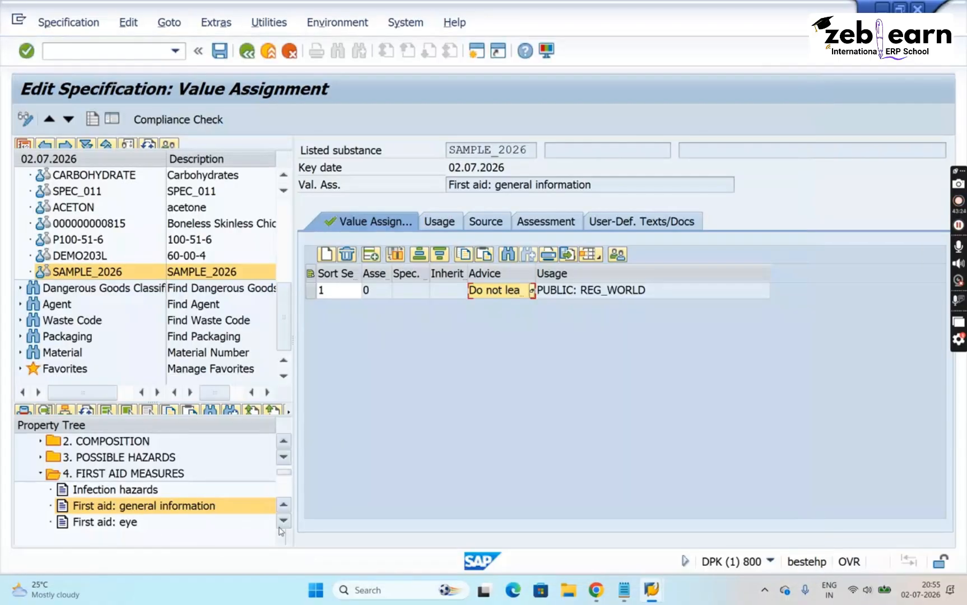
- Assign the phrase "Keep respiratory tract clear." as the Advice value of First aid: ingestion and save the specification
scroll(283, 524, "down", 2)
left_click(133, 521)
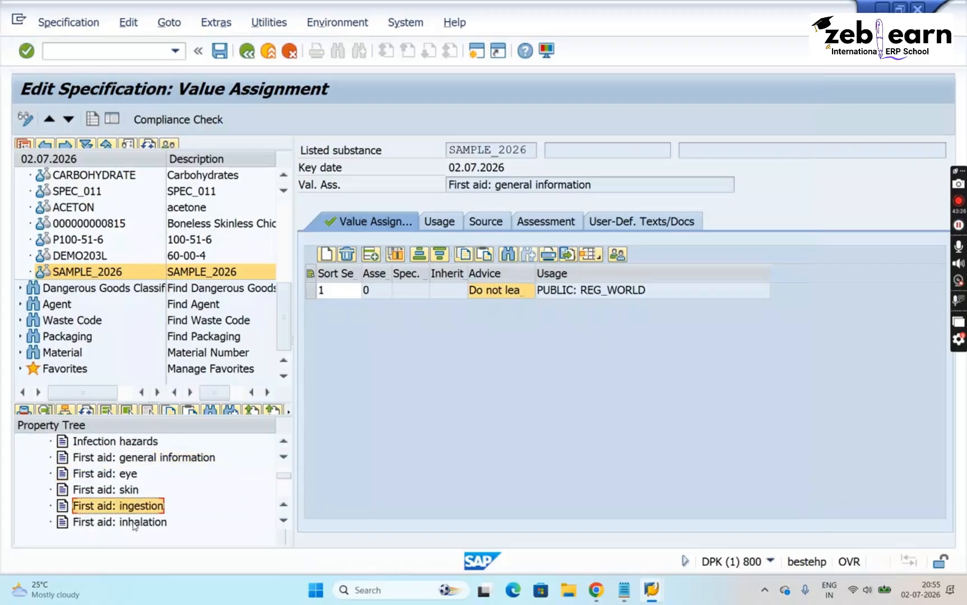
double_click(132, 507)
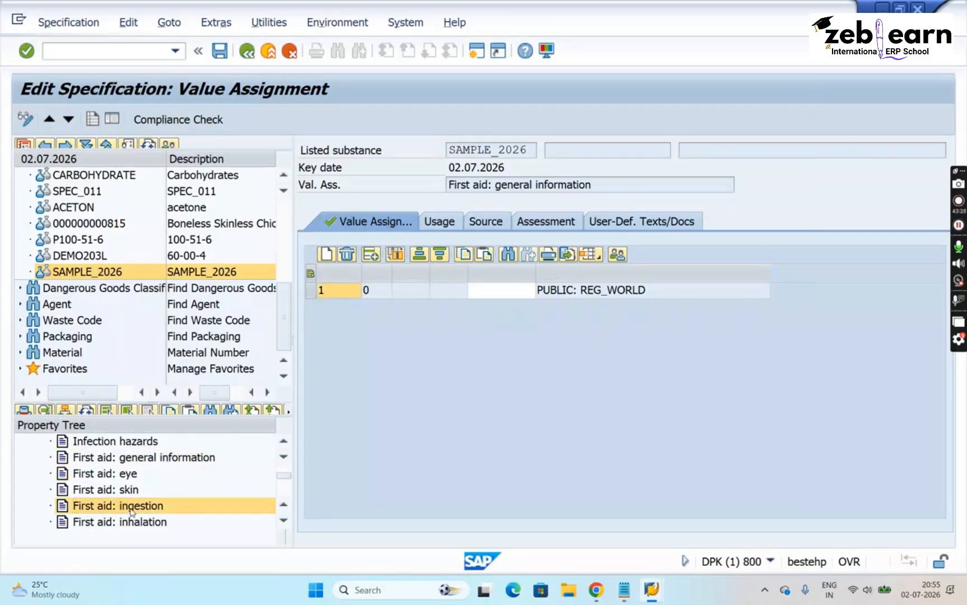
left_click(480, 292)
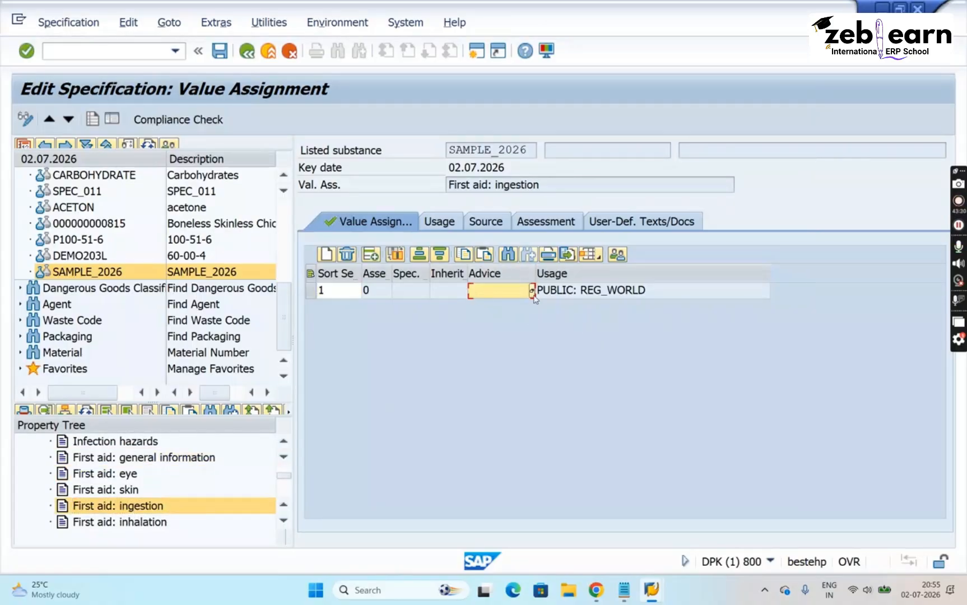
left_click(533, 291)
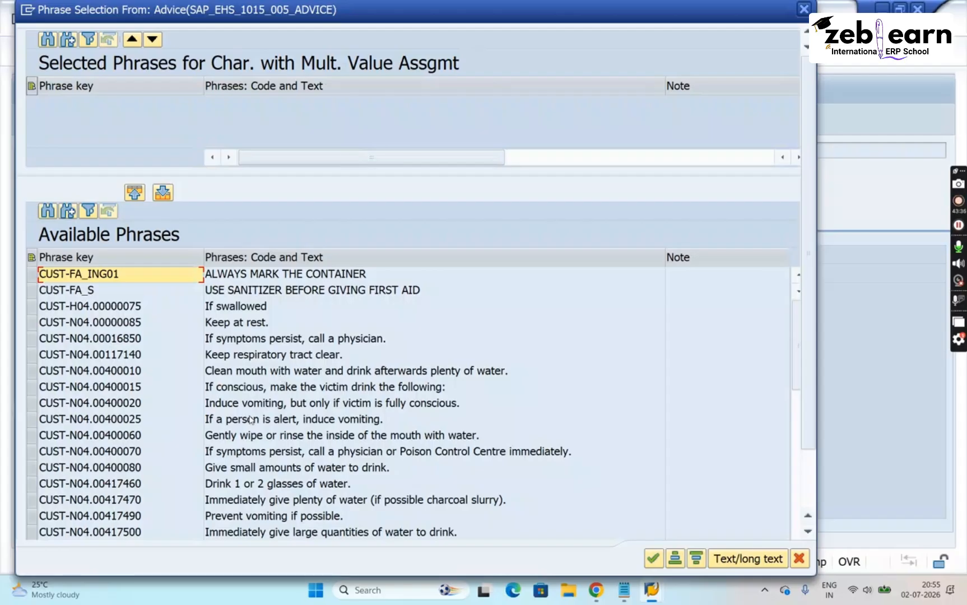
double_click(250, 356)
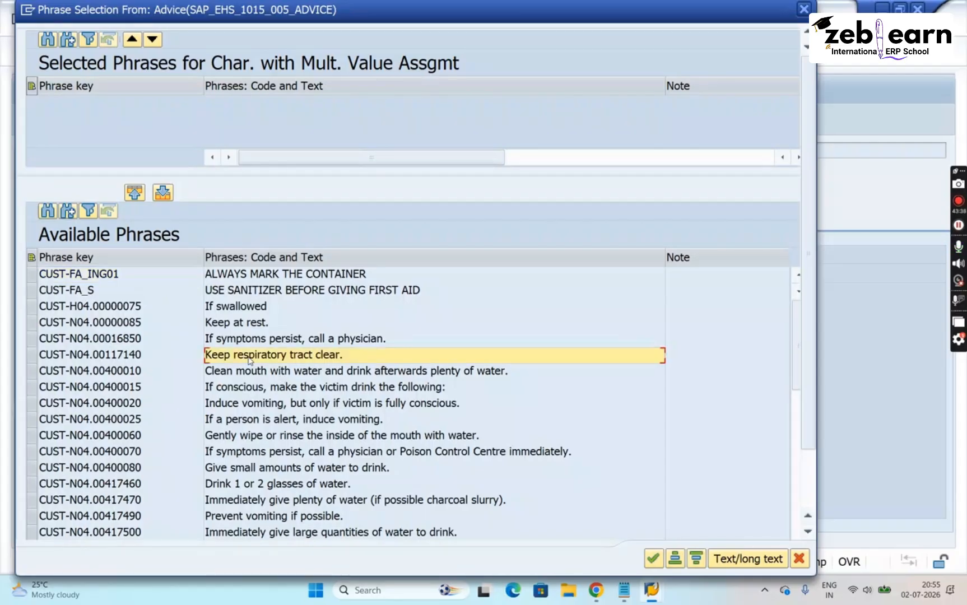
left_click(649, 564)
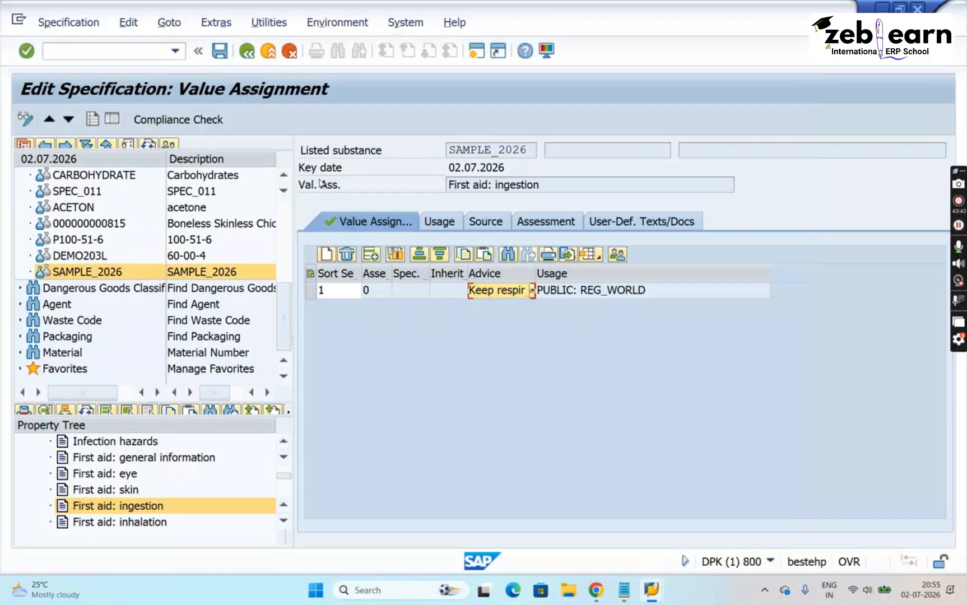
left_click(223, 55)
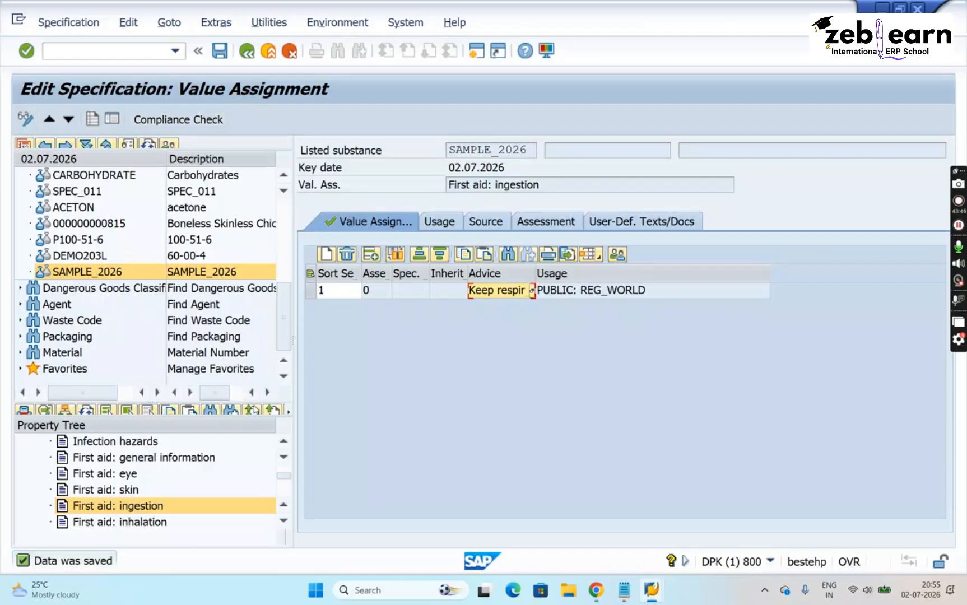
- Open the header data of SAMPLE_2026, refresh its property tree and check which entries under 4. FIRST AID MEASURES are marked as maintained
left_click(285, 443)
left_click(284, 443)
left_click(285, 442)
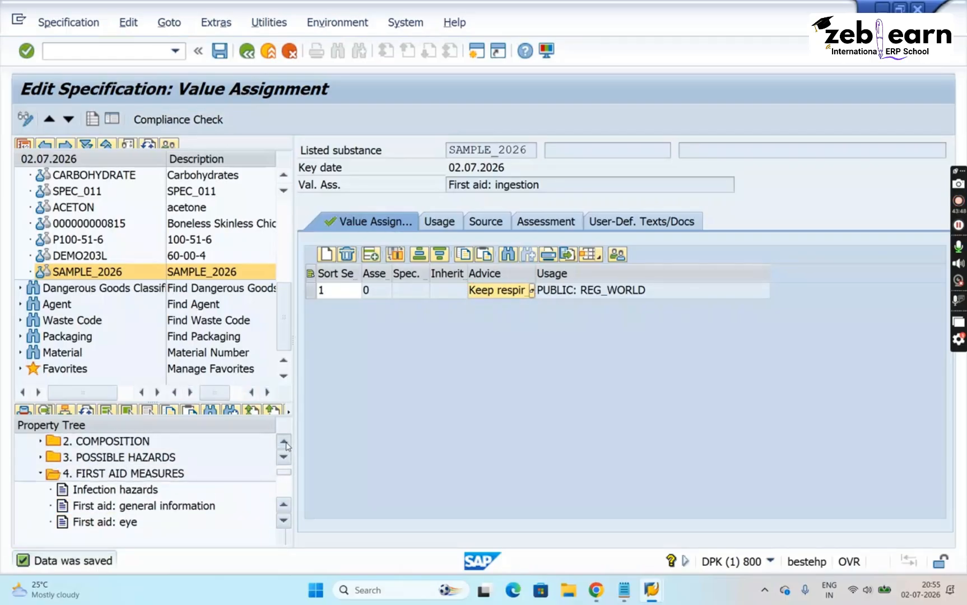
left_click(285, 443)
left_click(284, 443)
left_click(284, 443)
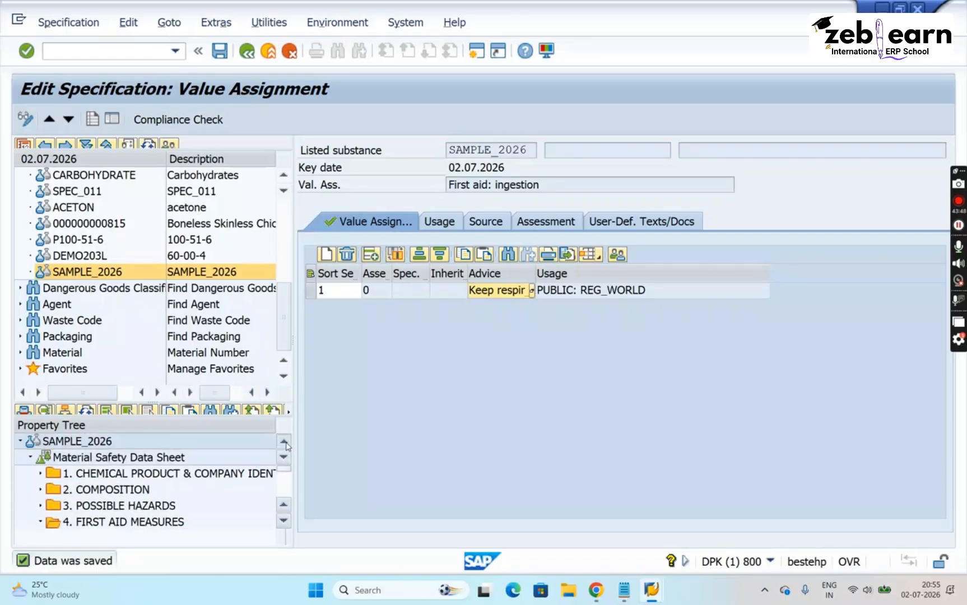
left_click(91, 443)
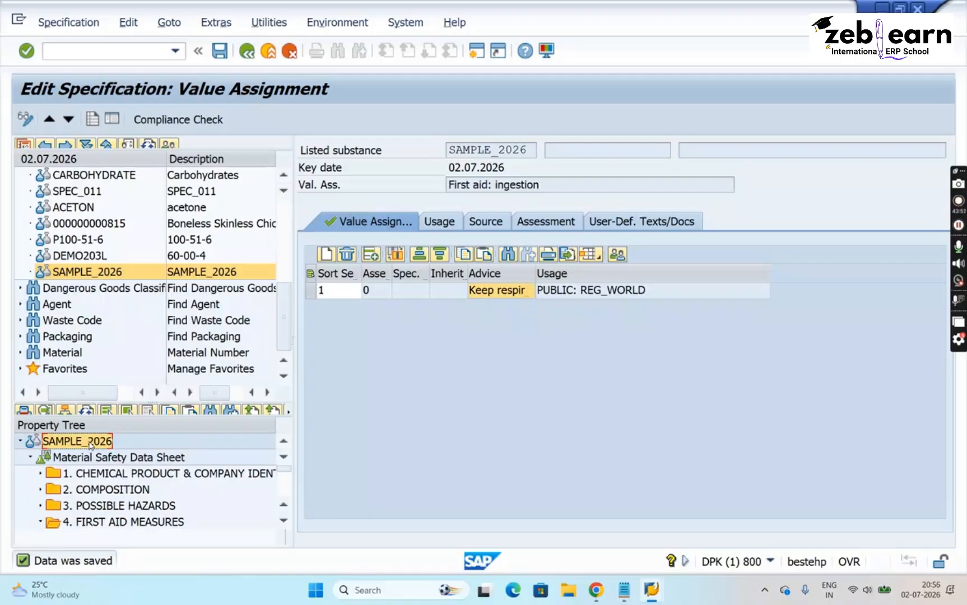
double_click(90, 443)
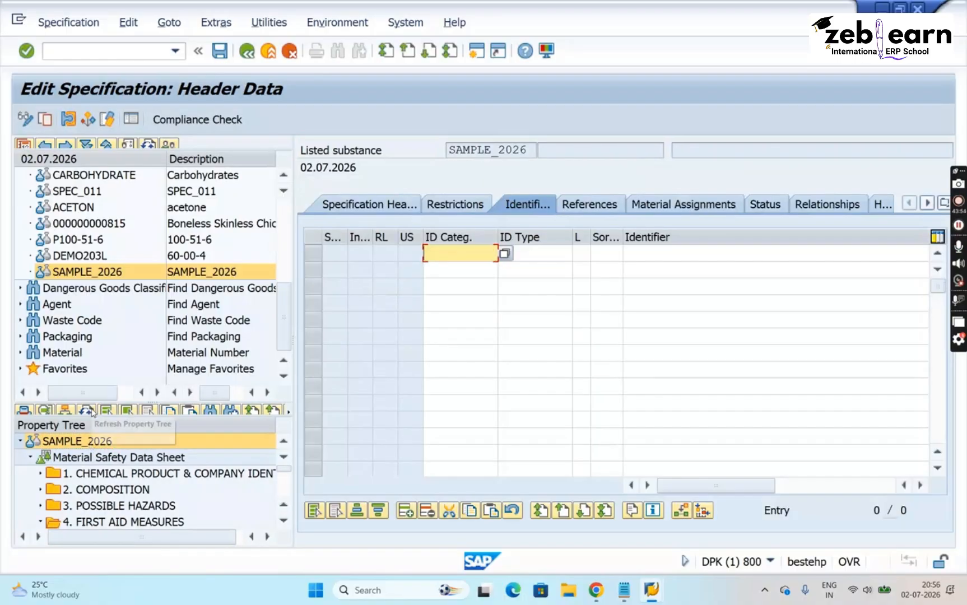
left_click(91, 411)
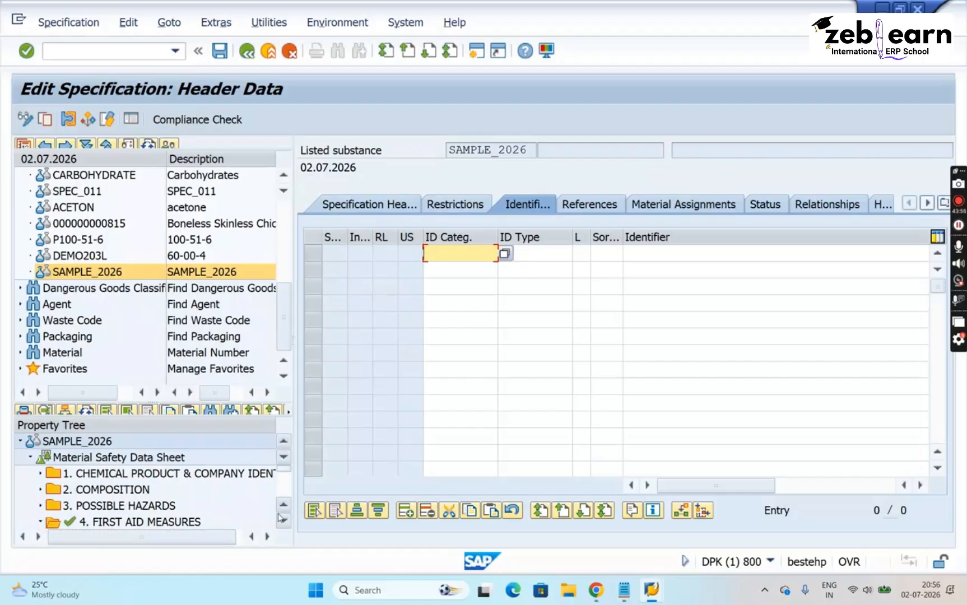
left_click(279, 517)
left_click(279, 517)
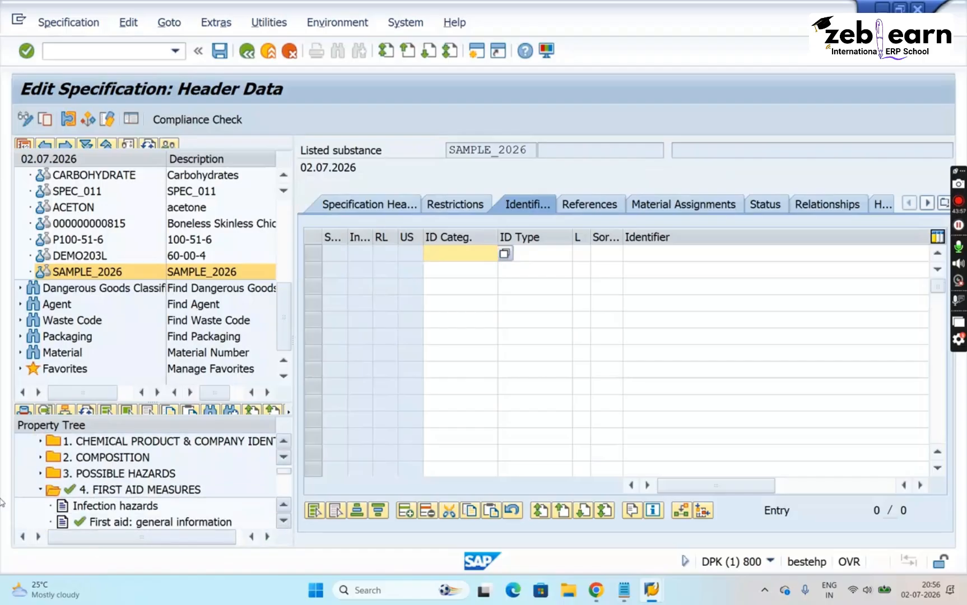
left_click(41, 489)
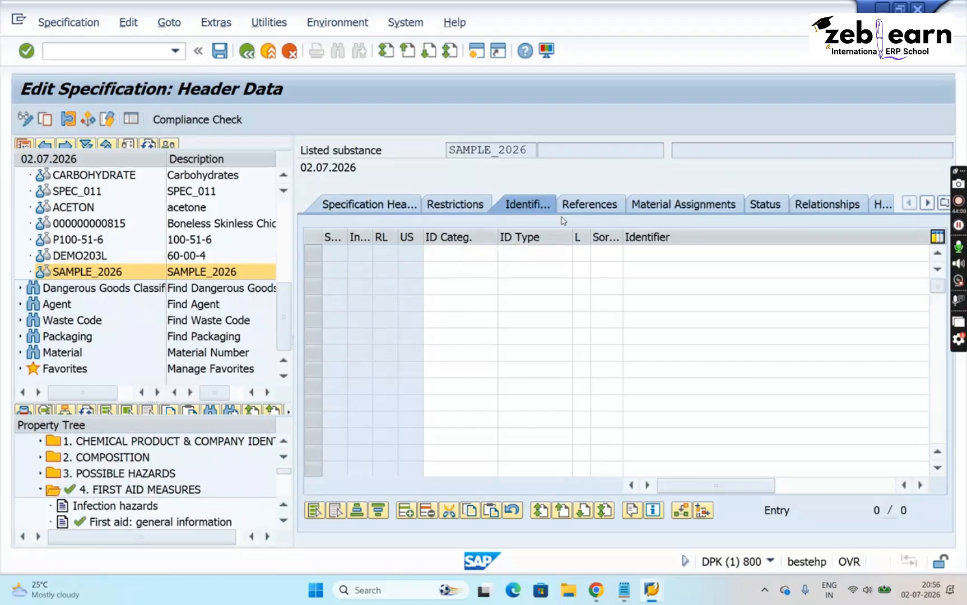
- View the reference specifications of SAMPLE_2026 and highlight its specification key in the header
left_click(593, 206)
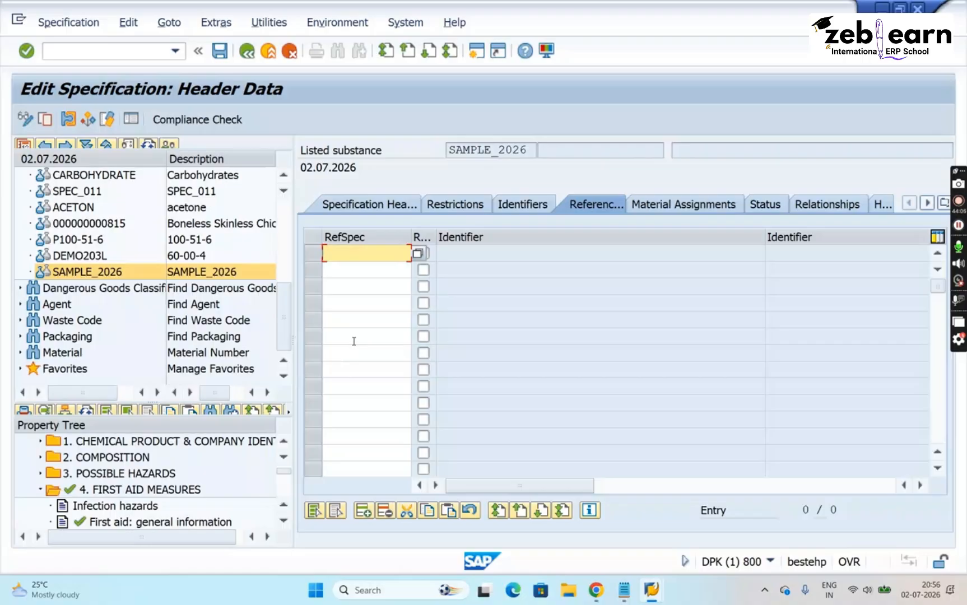
left_click(529, 150)
left_click_drag(530, 150, 436, 145)
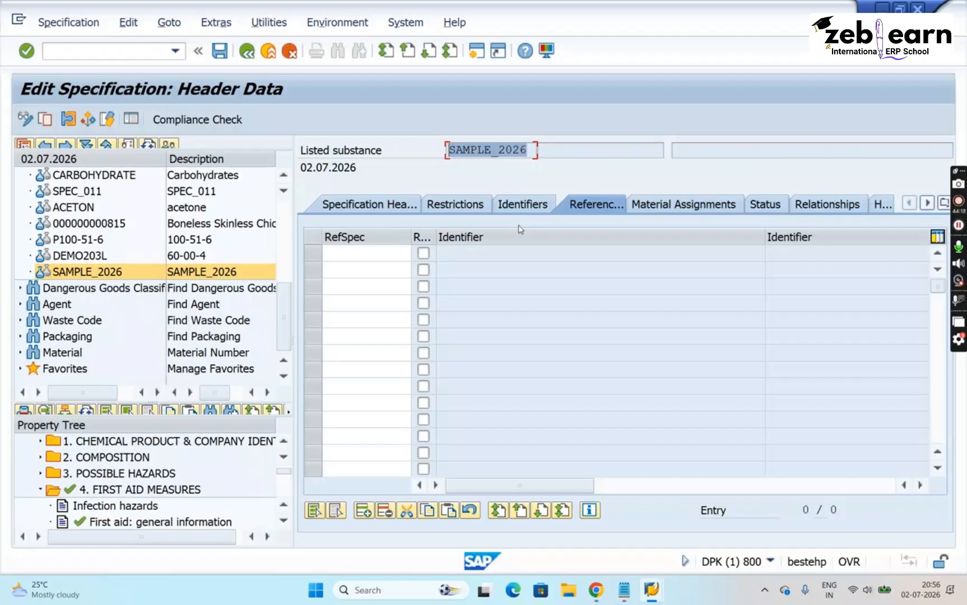
left_click(527, 150)
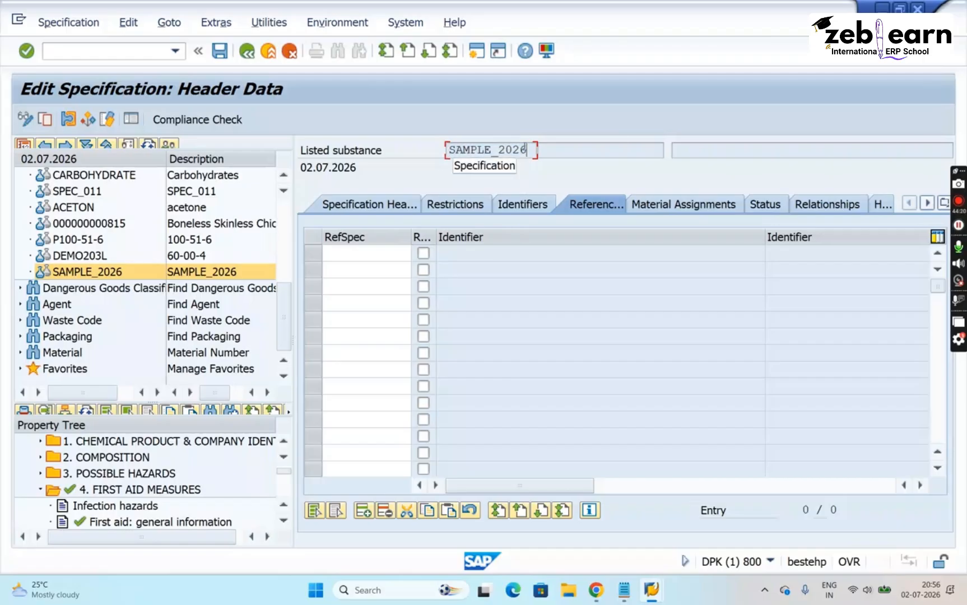
left_click_drag(527, 150, 407, 131)
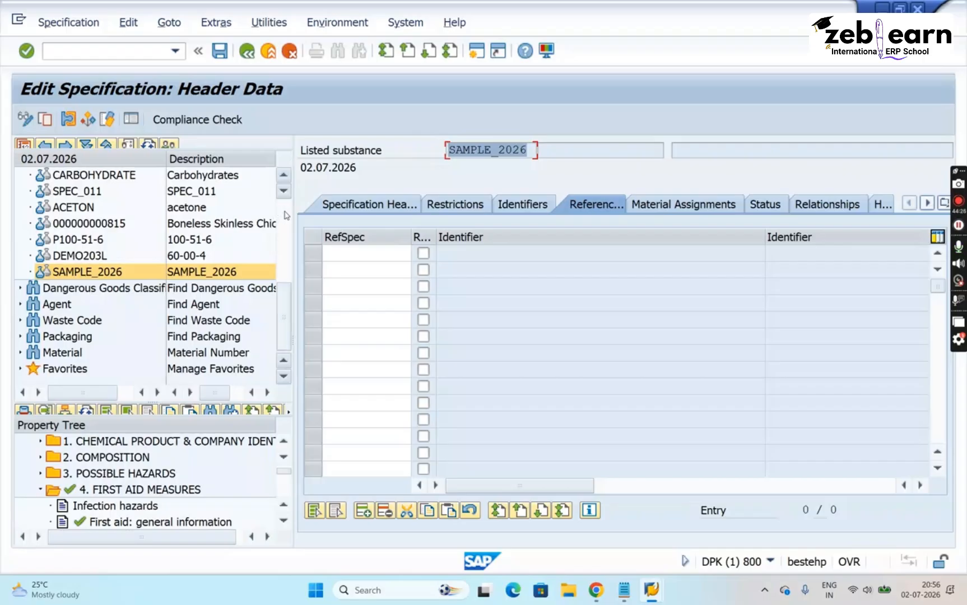
- Leave SAMPLE_2026, restart transaction CG02BD and open the Substance search
scroll(200, 168, "up", 5)
left_click(94, 54)
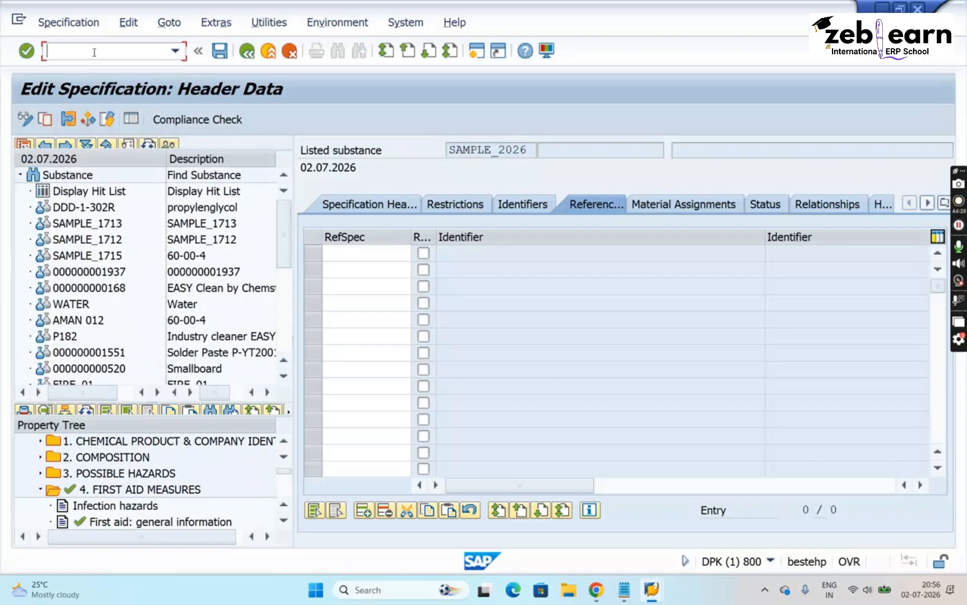
type("/n")
key("Return")
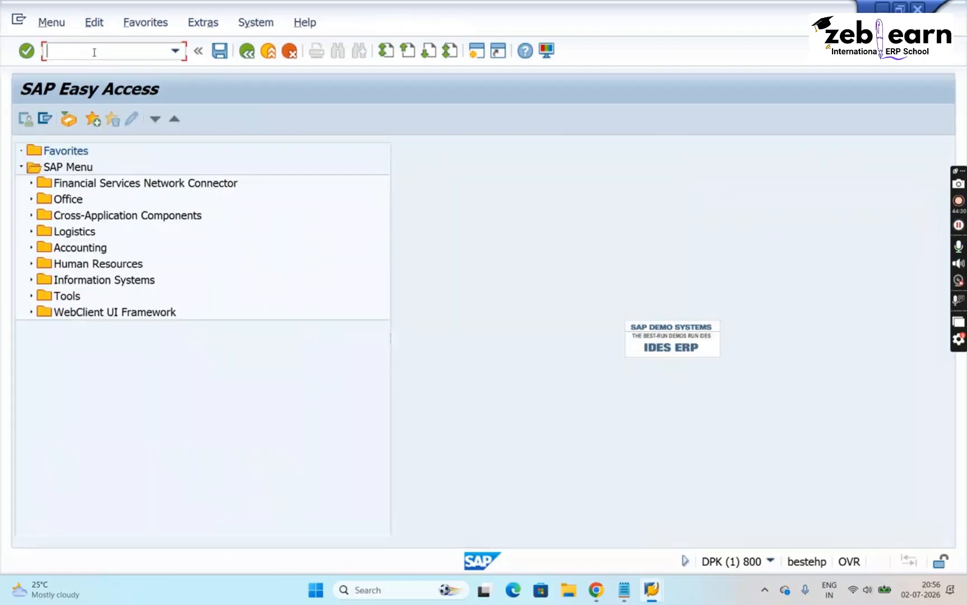
type("CG02BD")
key("Return")
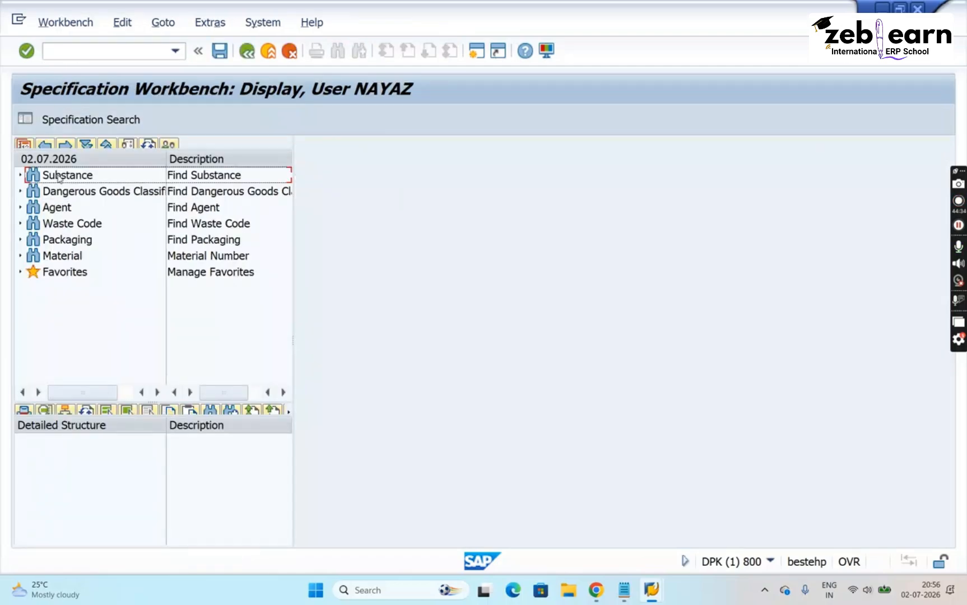
double_click(59, 177)
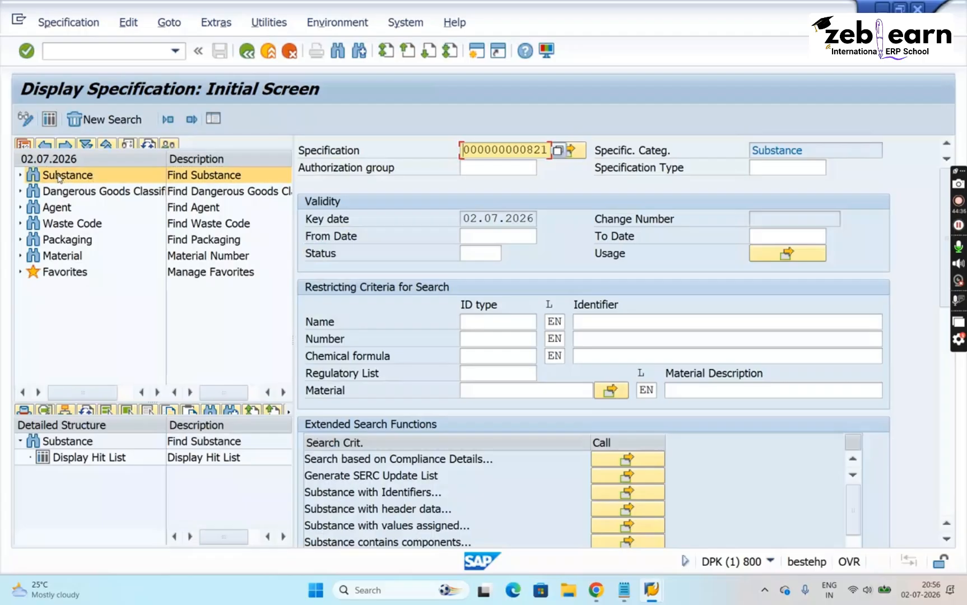
- Clear the specification search value, switch the workbench to change mode and begin creating a new substance specification
key("BackSpace")
key("BackSpace")
key("BackSpace")
key("BackSpace")
key("BackSpace")
key("BackSpace")
key("BackSpace")
key("BackSpace")
key("BackSpace")
key("BackSpace")
key("BackSpace")
key("BackSpace")
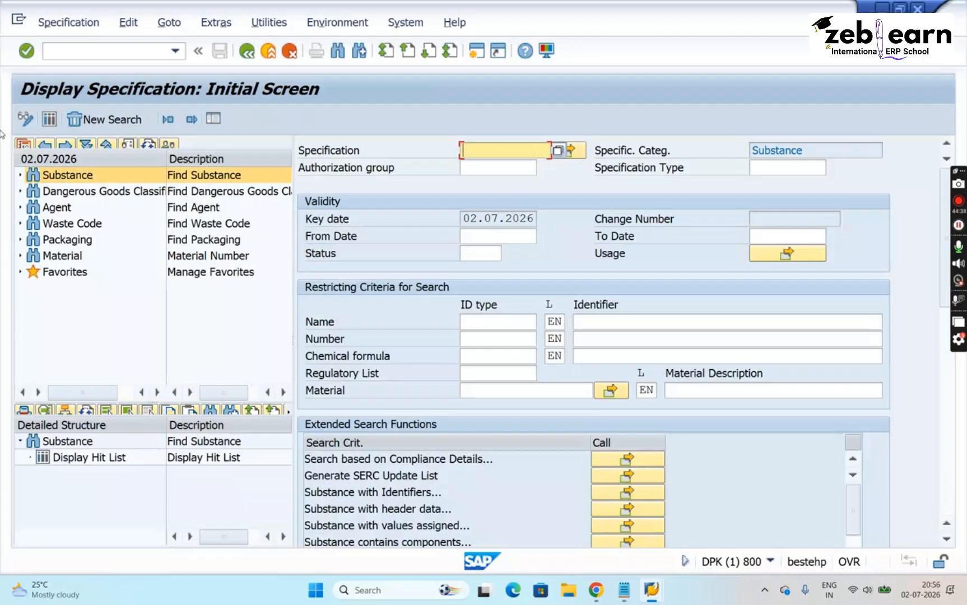
left_click(24, 121)
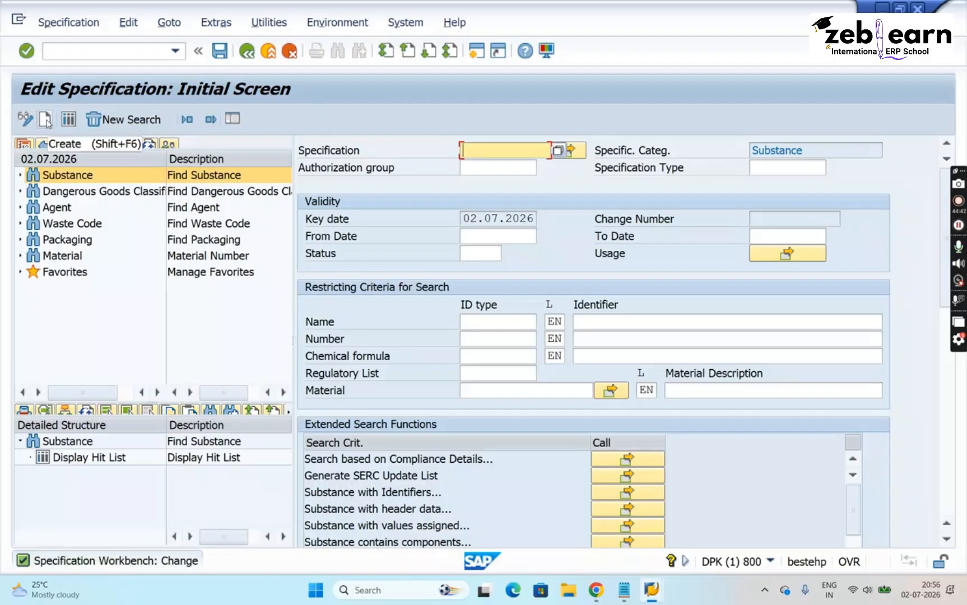
left_click(45, 121)
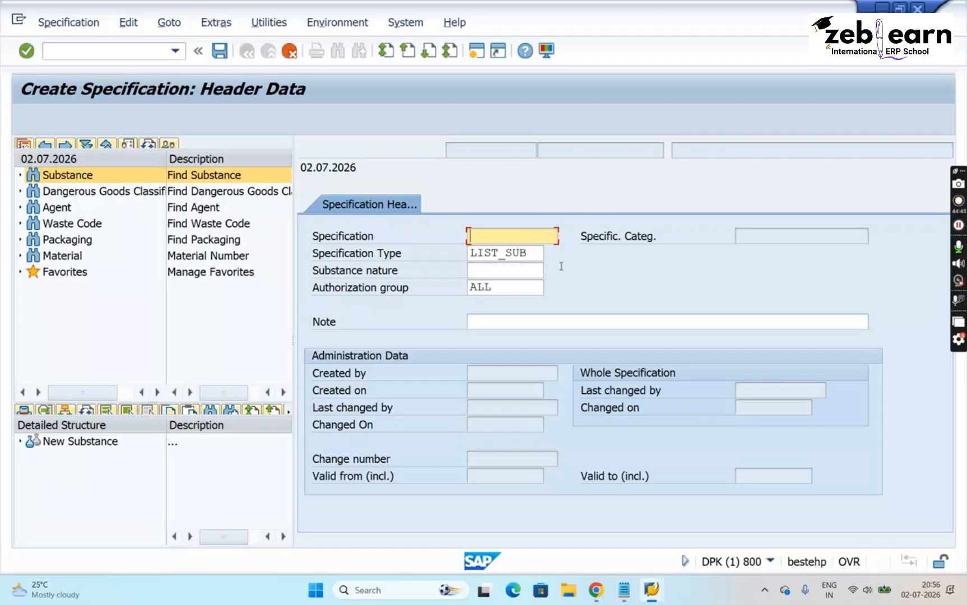
- Set the new specification's type to REAL_SUB and its substance nature to ZSH_LUBR (Lubricant)
left_click(531, 253)
key("BackSpace")
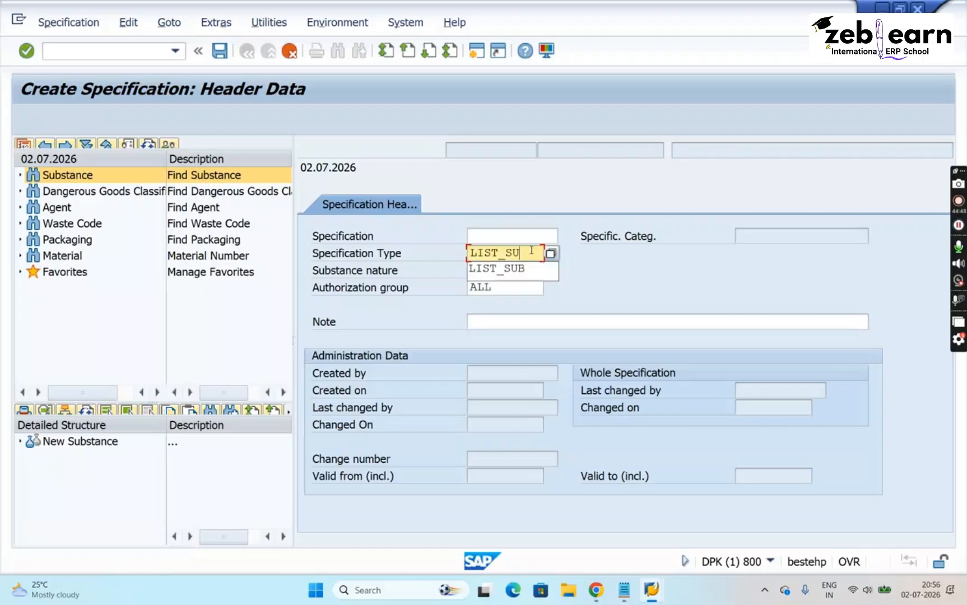
key("BackSpace")
key("BackSpace")
key("BackSpace")
key("BackSpace")
key("BackSpace")
key("BackSpace")
key("BackSpace")
key("Down")
key("Down")
key("Down")
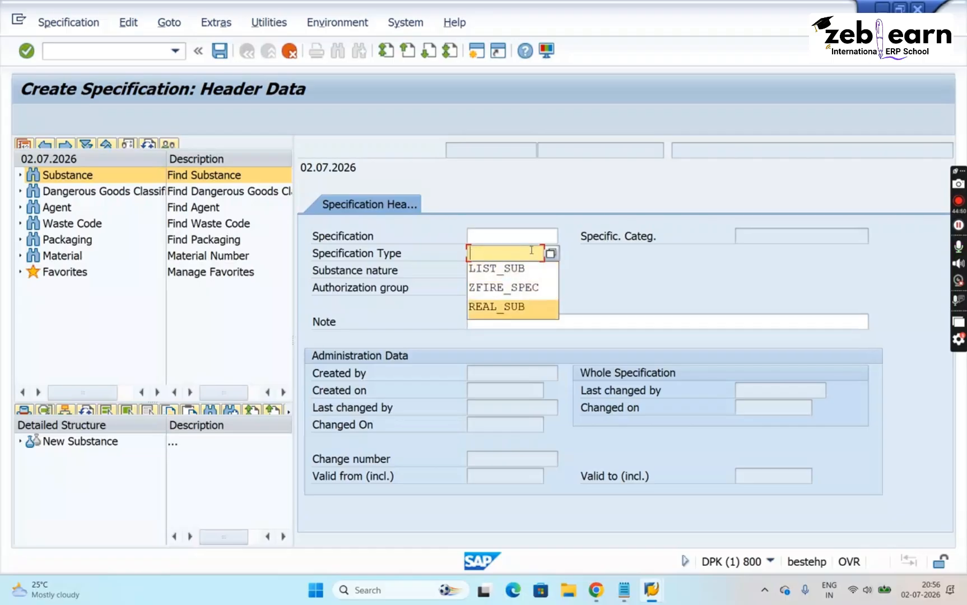
key("Return")
key("Tab")
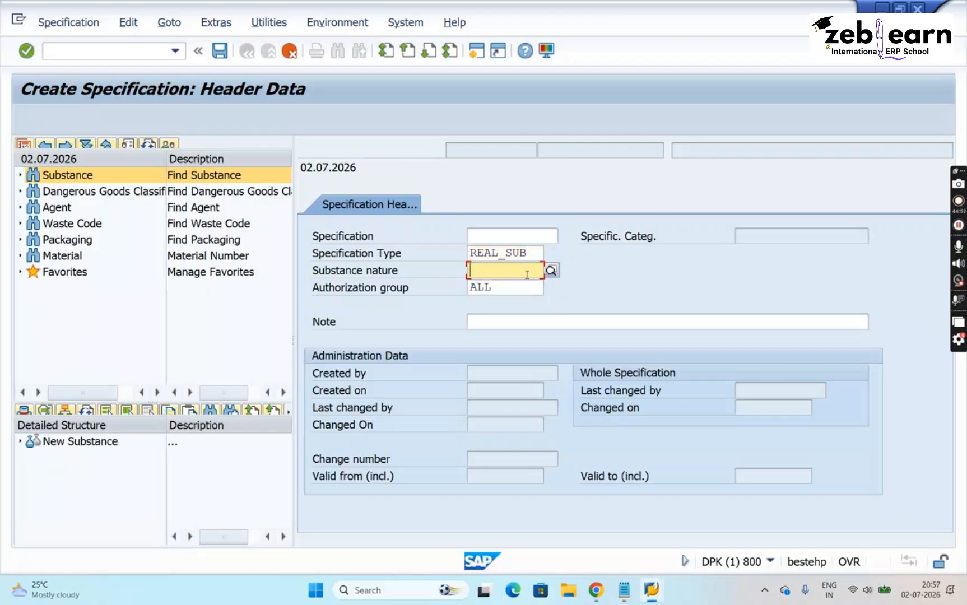
left_click(551, 271)
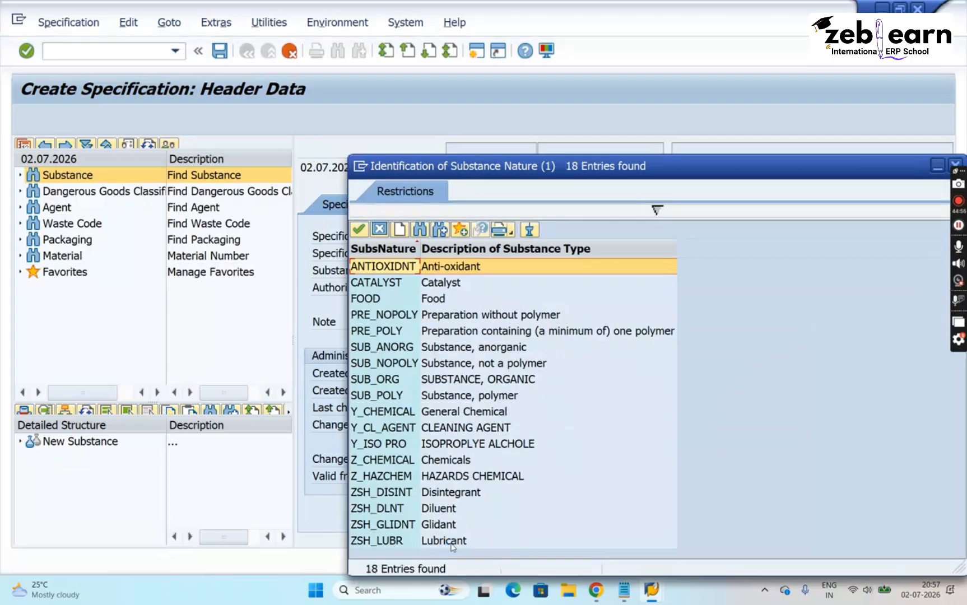
double_click(452, 542)
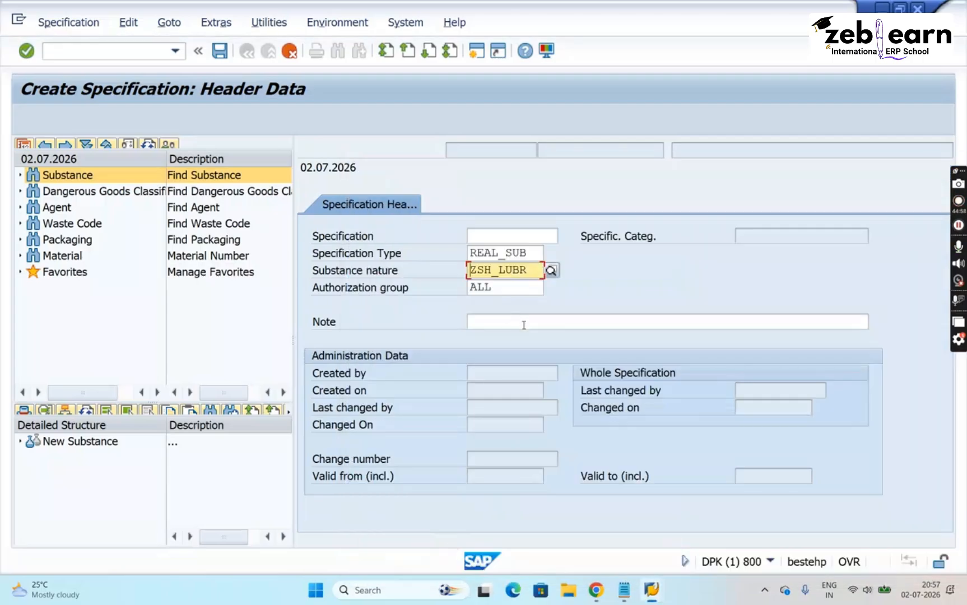
- Enter NEW SPECIFICATION as the note in the new substance's specification header
left_click(524, 325)
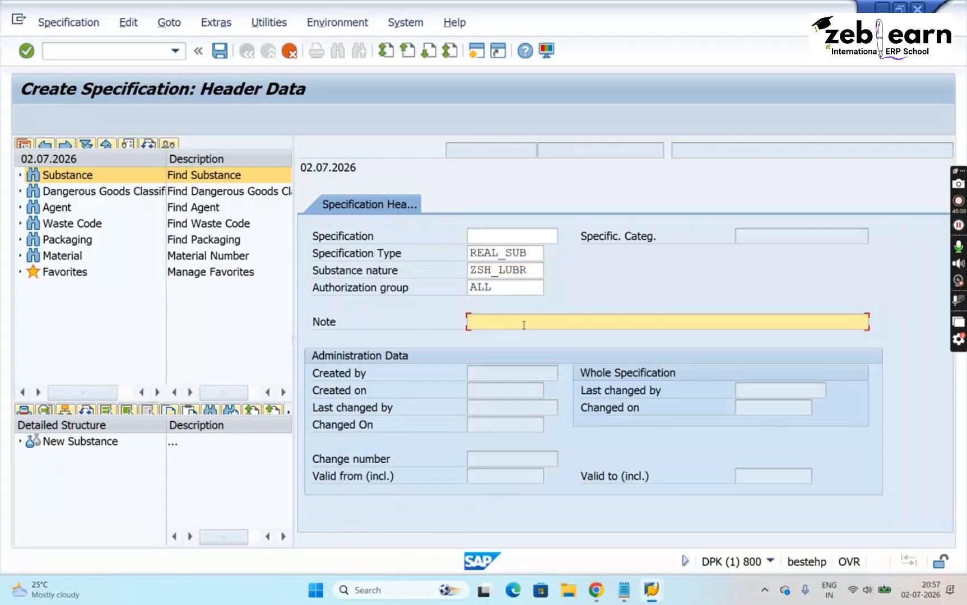
type("SPEC")
key("BackSpace")
key("BackSpace")
key("BackSpace")
key("BackSpace")
type("NEW SPECIFICATION")
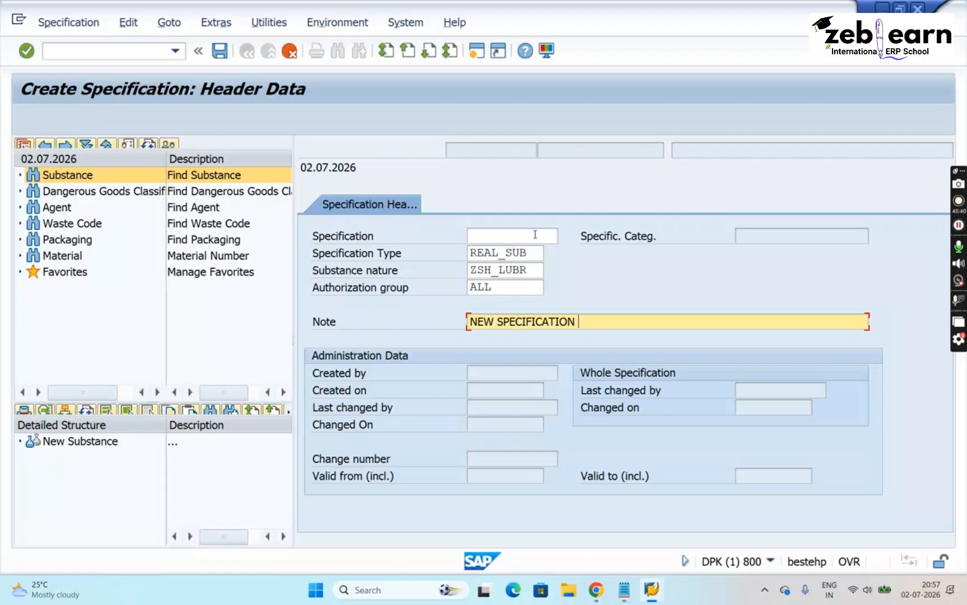
- Create the REAL_SUB specification with its specification key left blank and save it
left_click(535, 235)
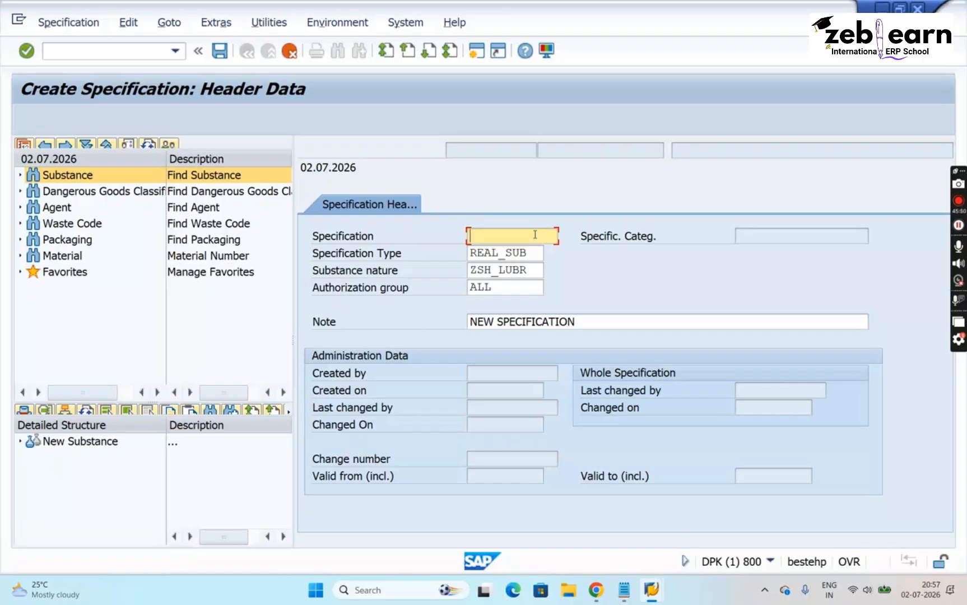
key("ctrl+s")
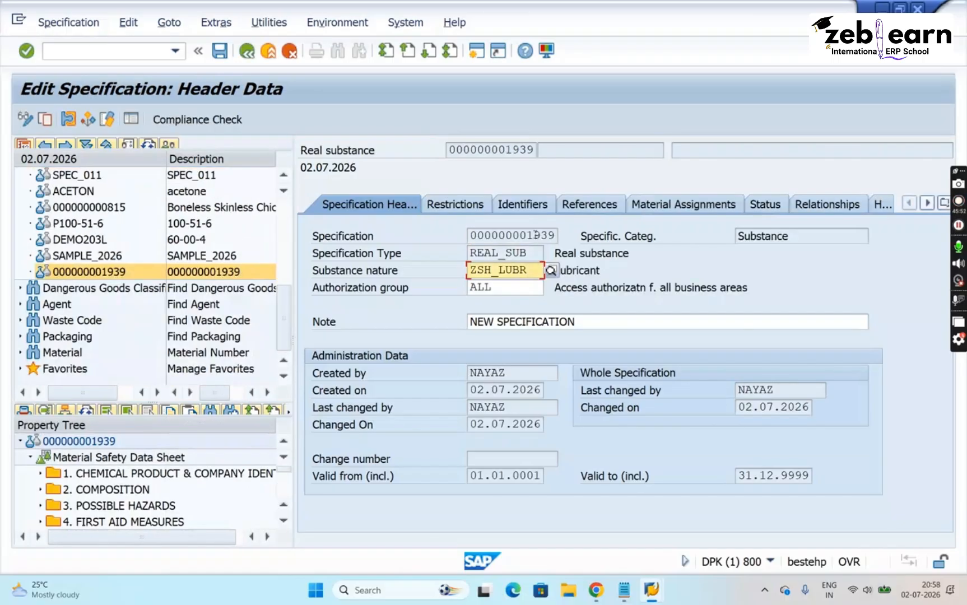
left_click(533, 150)
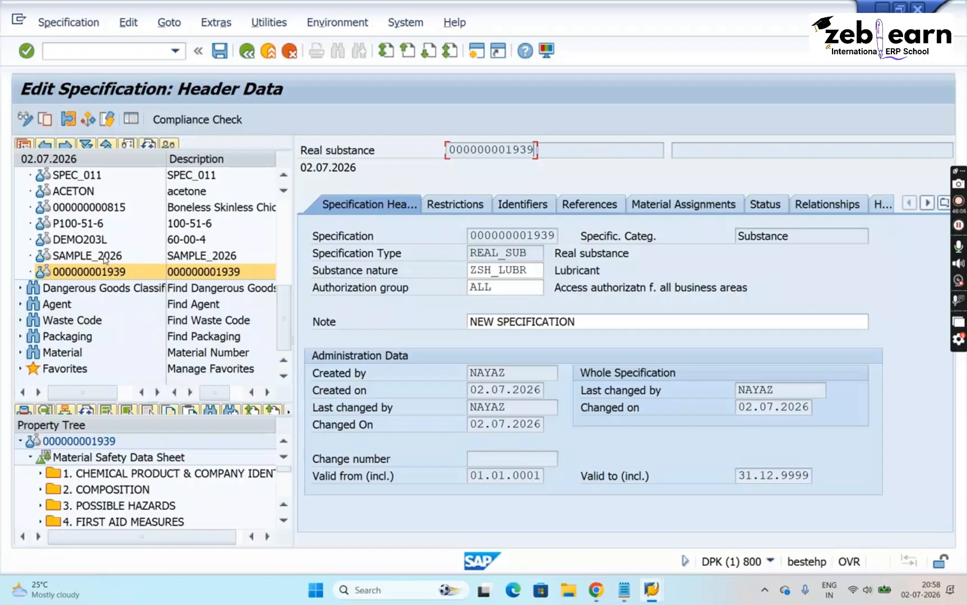
left_click(220, 52)
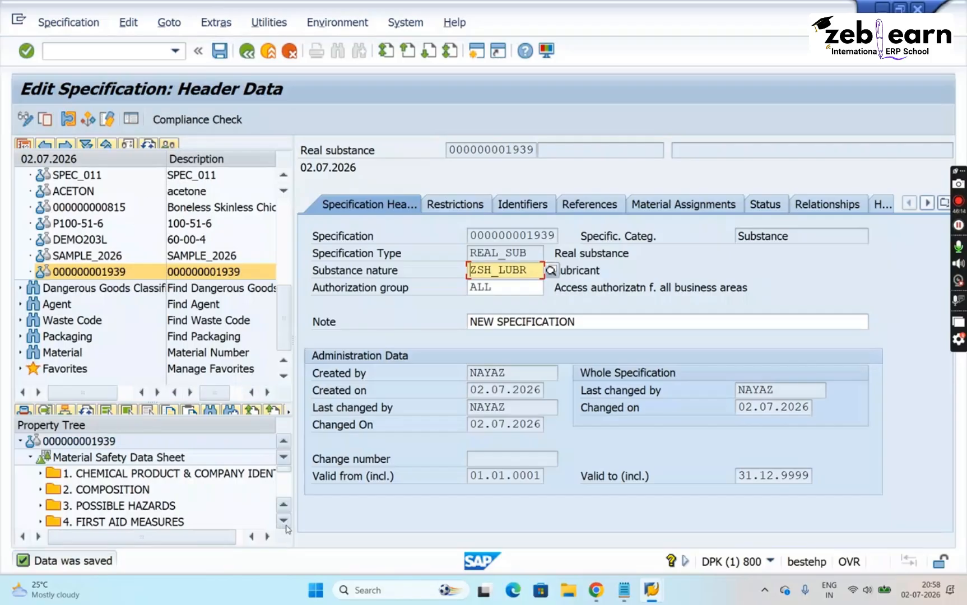
- Expand 6. ACCIDENTAL RELEASE MEASURES in the new specification's property tree and open Personal precautions
left_click(284, 522)
left_click(284, 523)
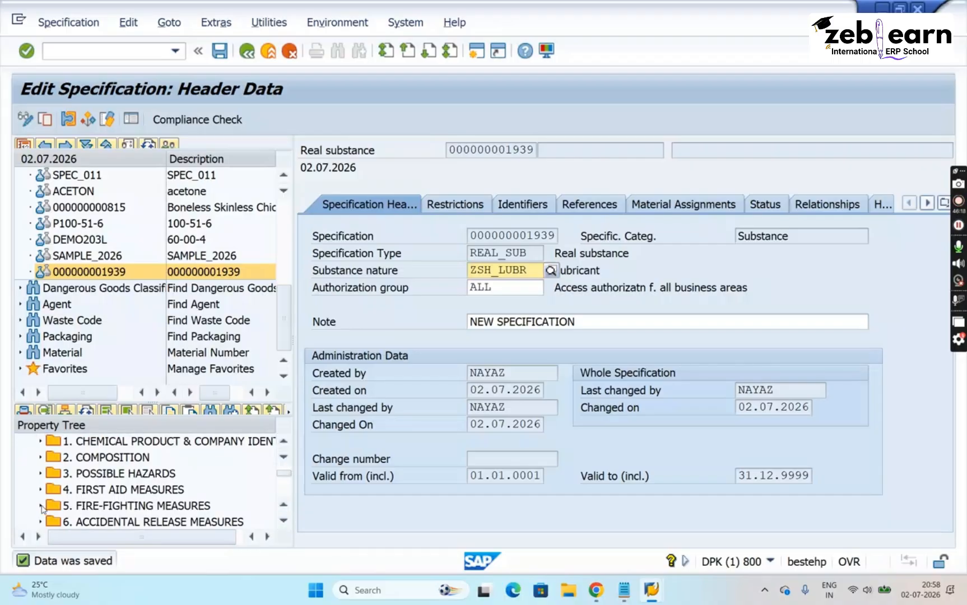
left_click(41, 522)
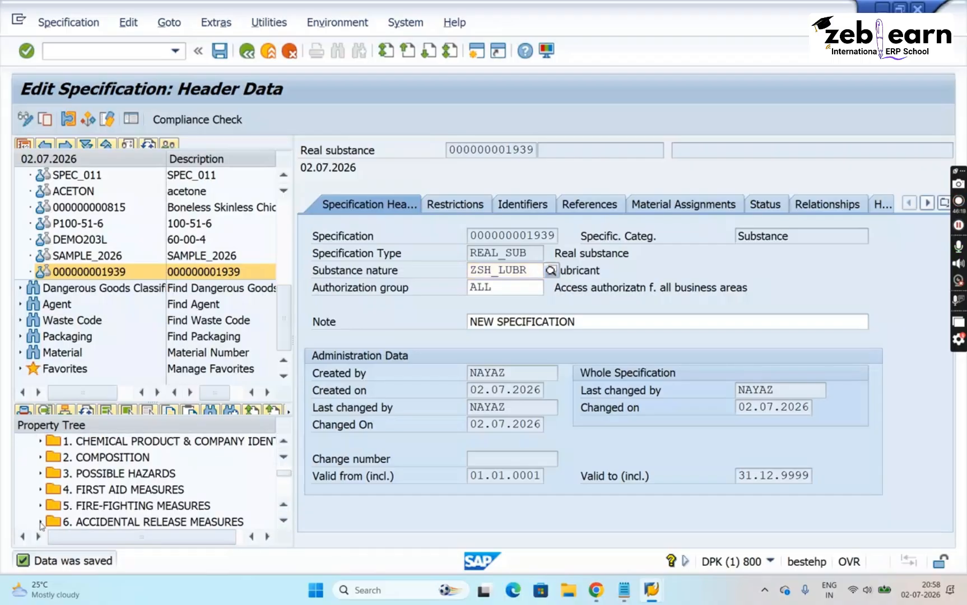
left_click(284, 521)
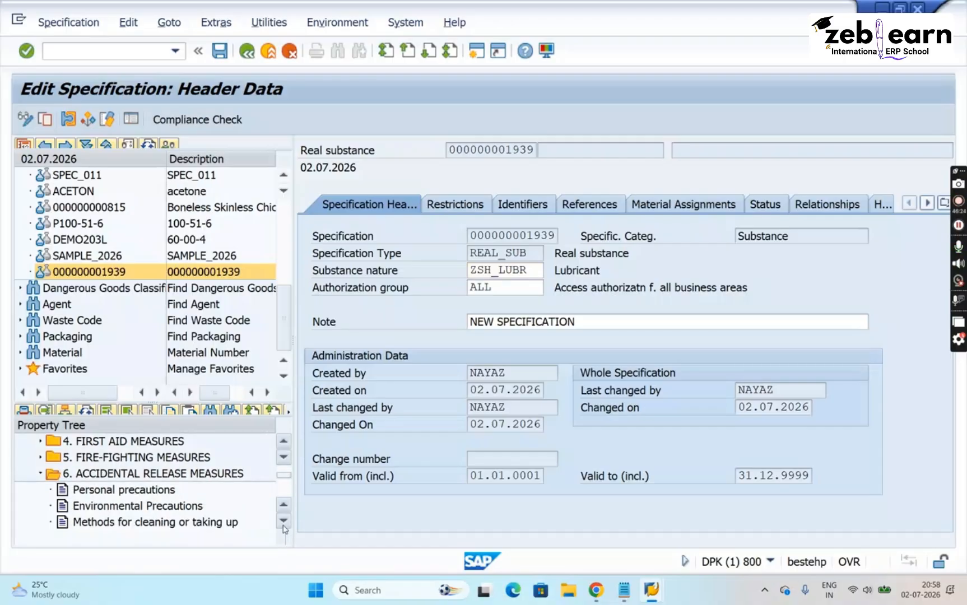
double_click(139, 492)
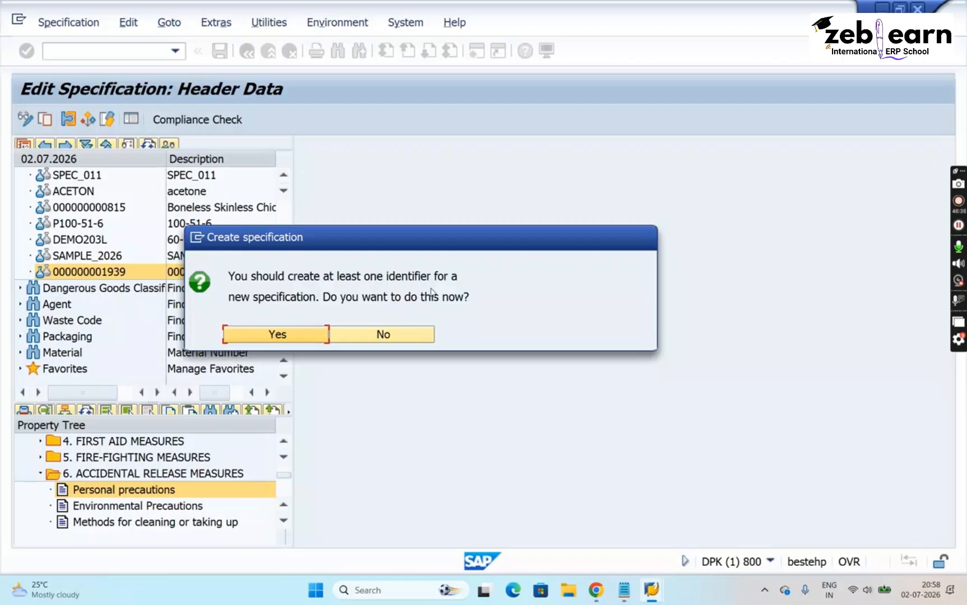
- Agree to create an identifier for the new specification and set its category to NAM and its type to CUSTOMER
left_click(278, 338)
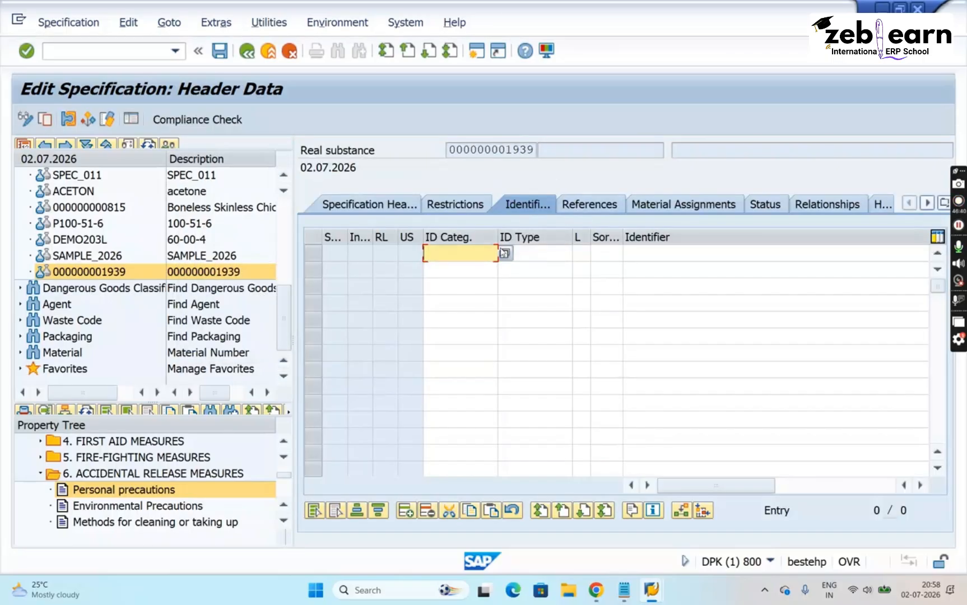
left_click(504, 253)
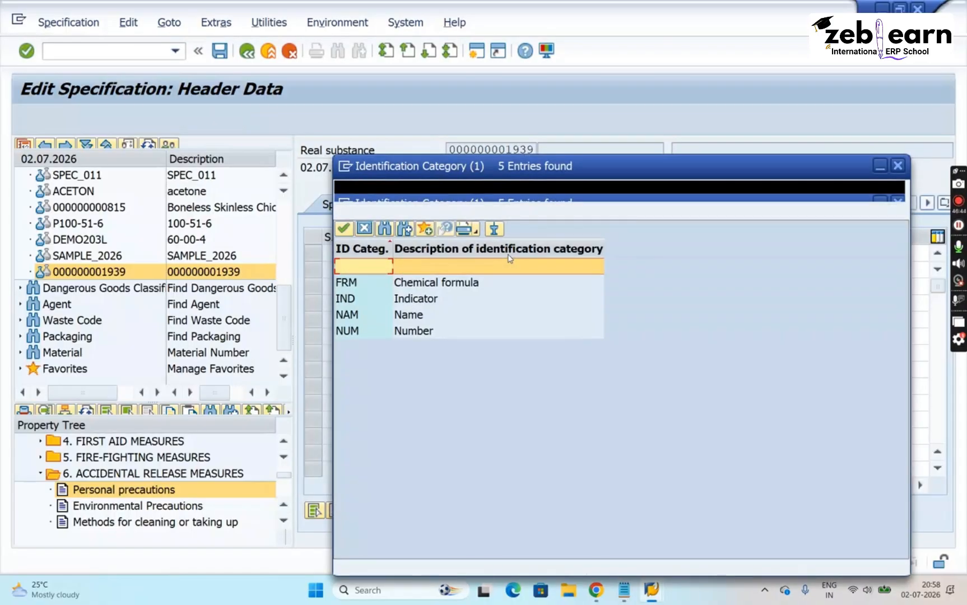
left_click(400, 316)
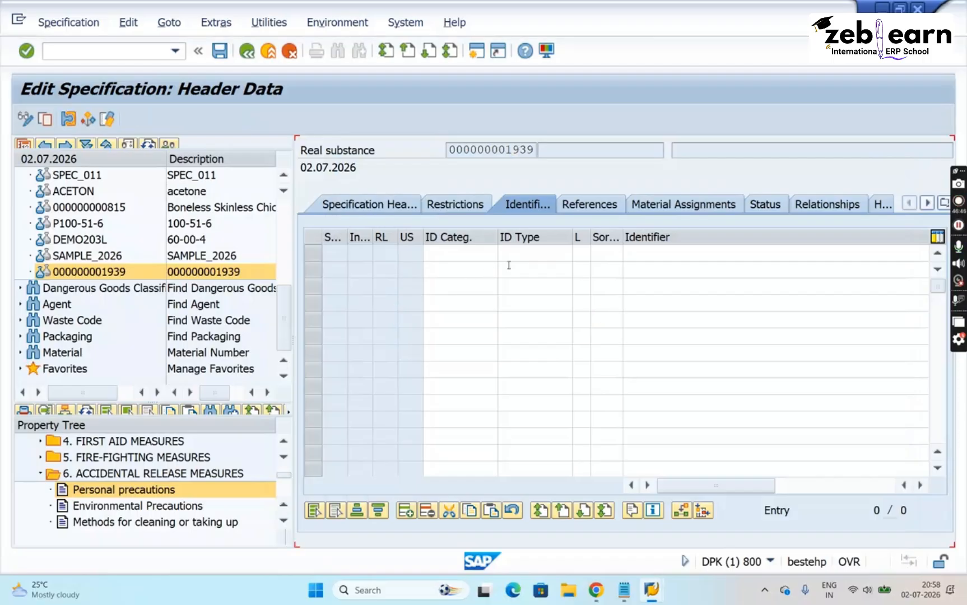
left_click(525, 255)
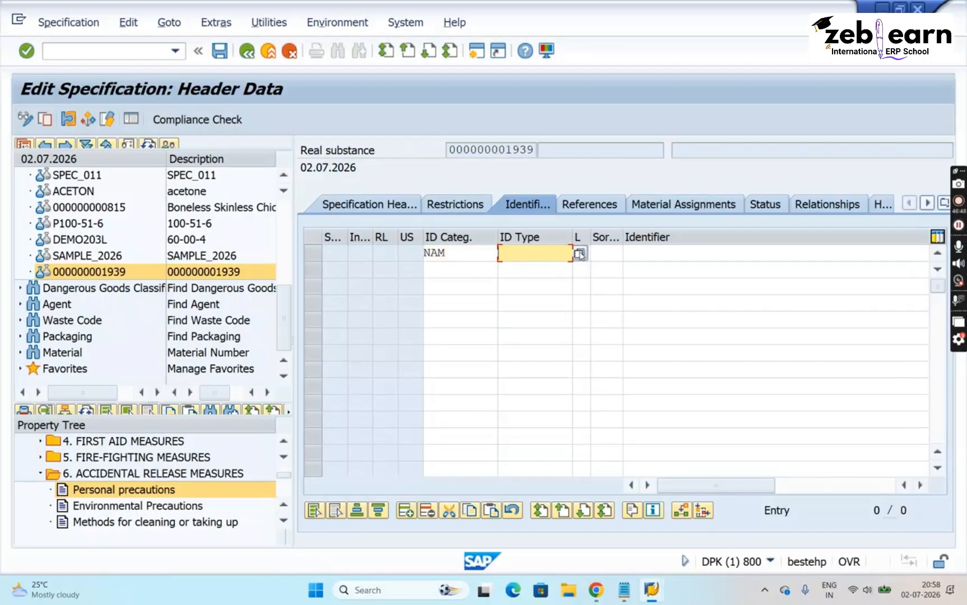
left_click(580, 253)
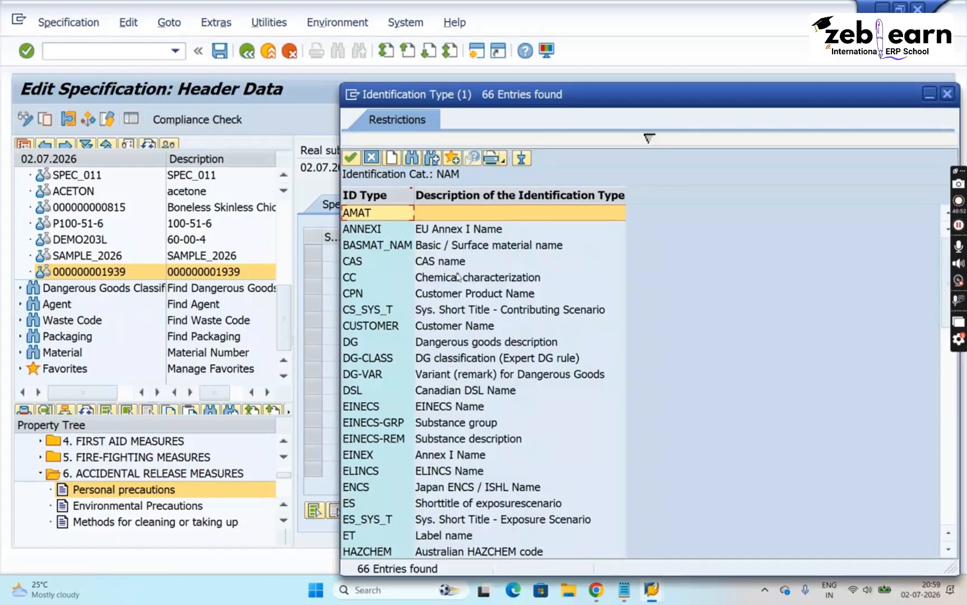
double_click(453, 326)
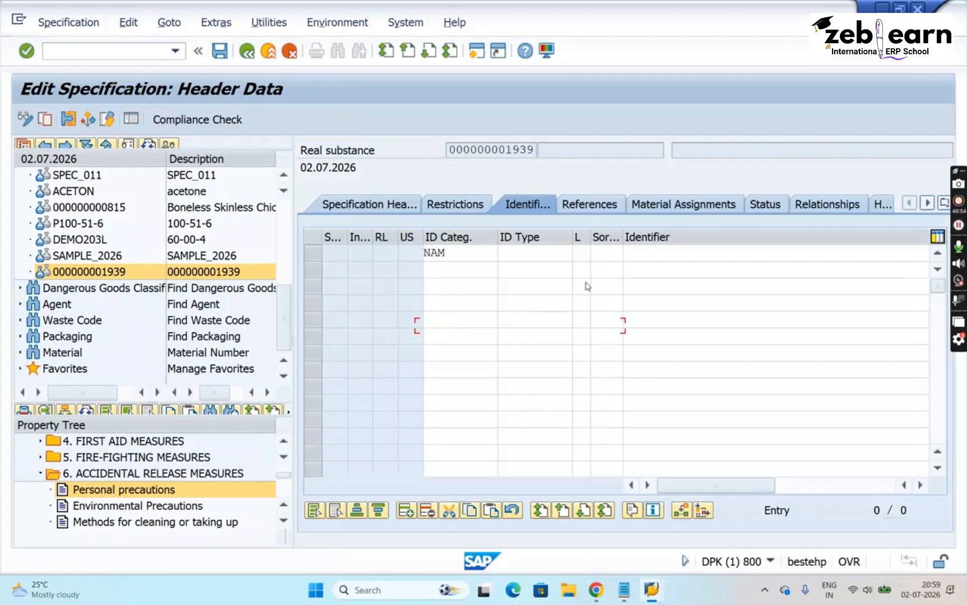
- Enter NOVO NORDISK as the CUSTOMER identifier and save the specification
left_click(661, 254)
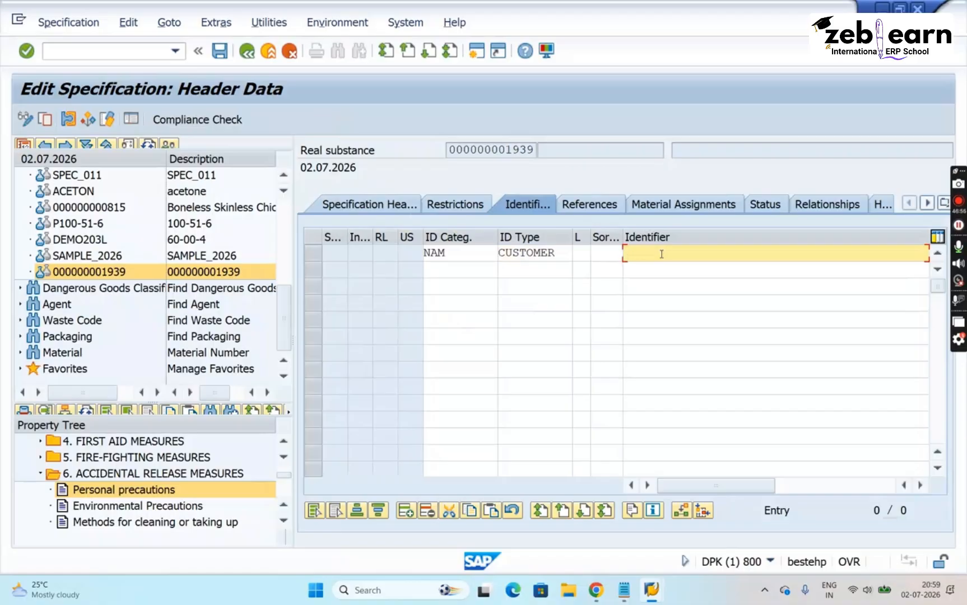
type("NOVO NORDISK")
key("Return")
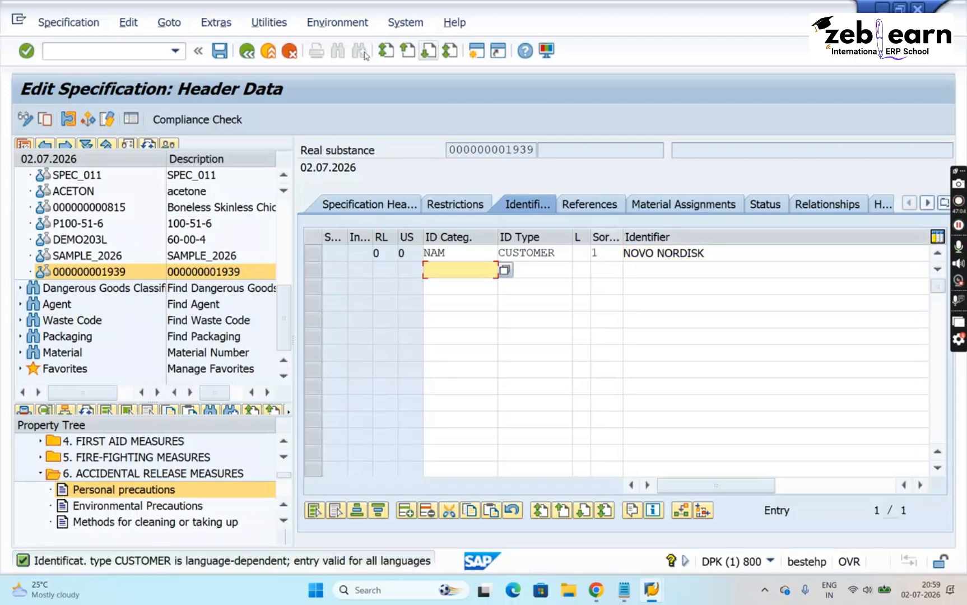
left_click(222, 53)
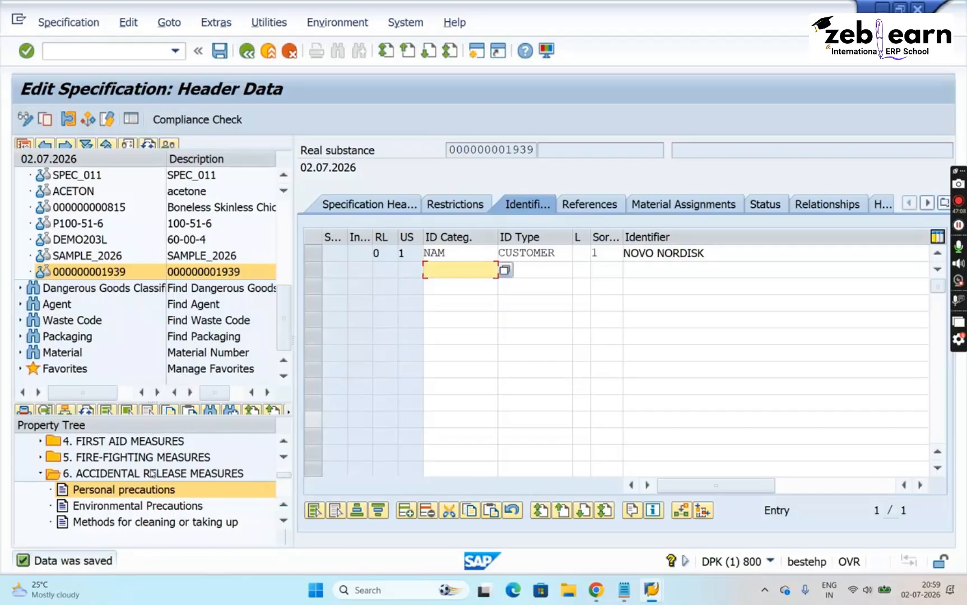
- Assign the phrase "Avoid dust formation." to the Advice characteristic of Personal precautions
double_click(139, 492)
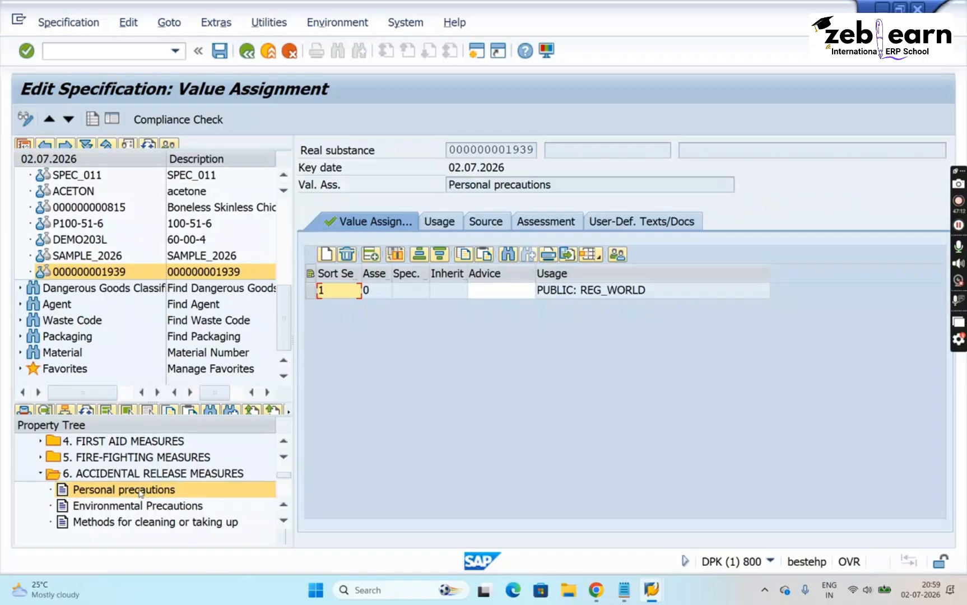
left_click(515, 291)
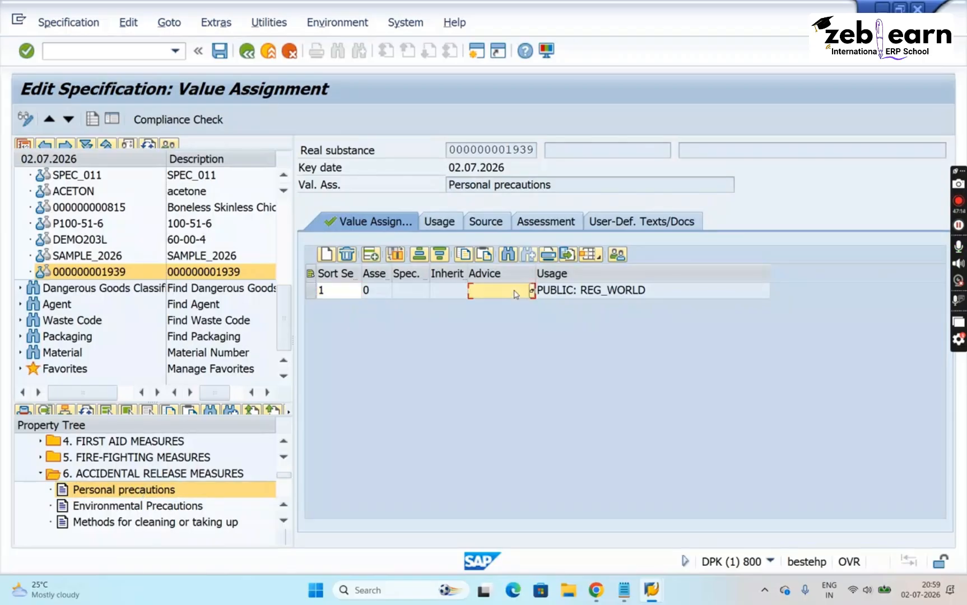
left_click(531, 292)
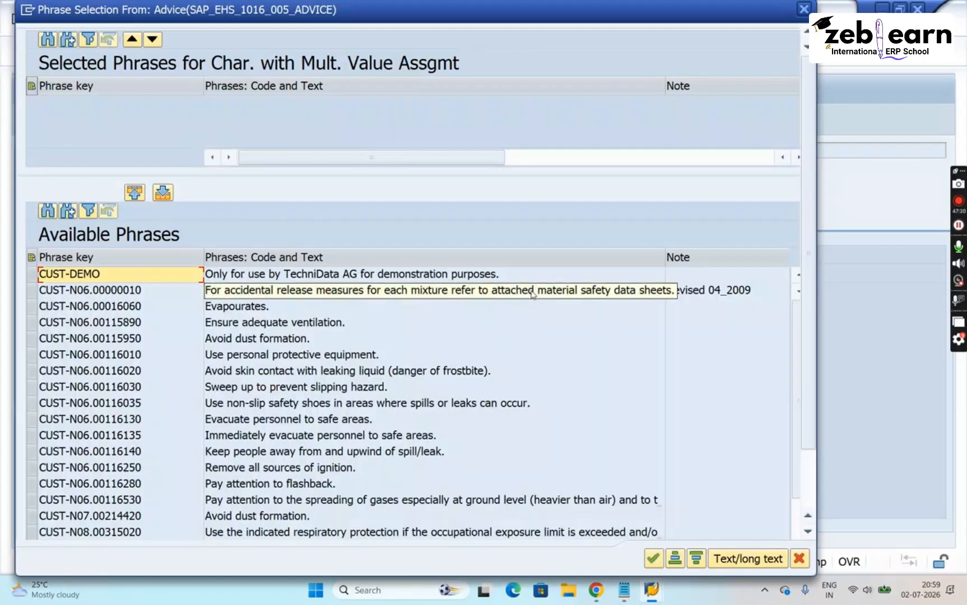
left_click(249, 339)
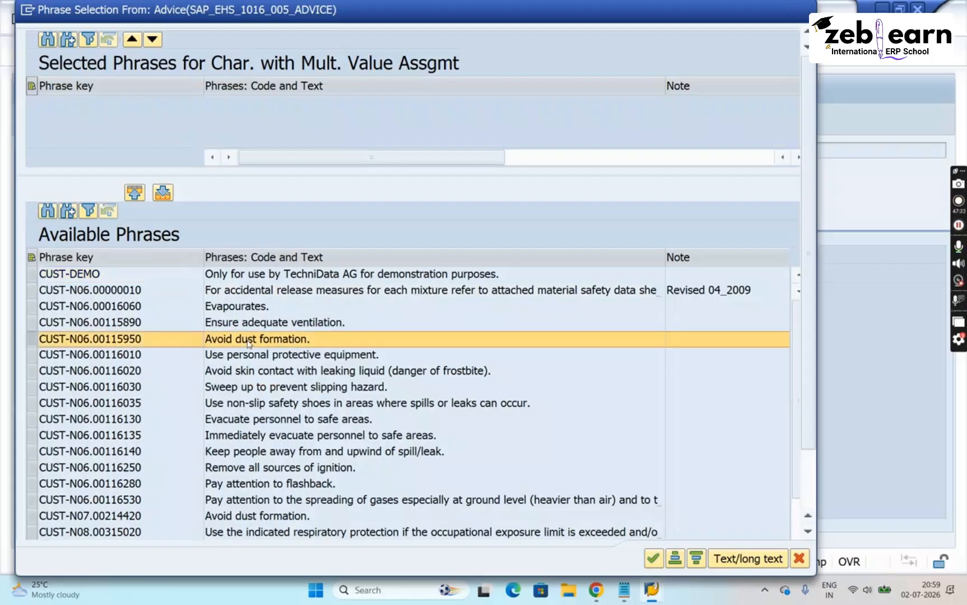
double_click(248, 340)
left_click(653, 559)
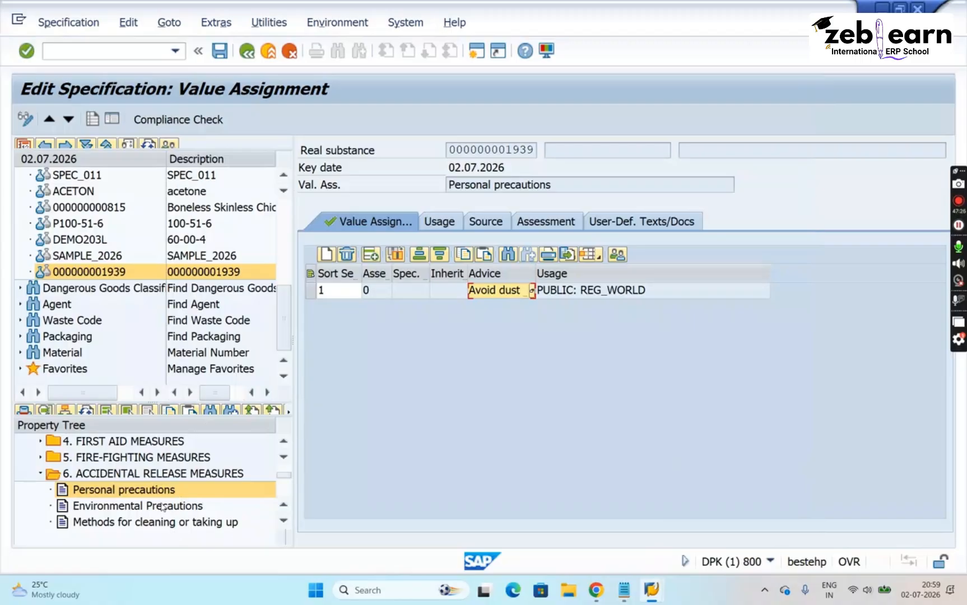
- Assign "Prevent product from entering drains." to the general advice of Environmental Precautions, save, and refresh the property tree
left_click(163, 507)
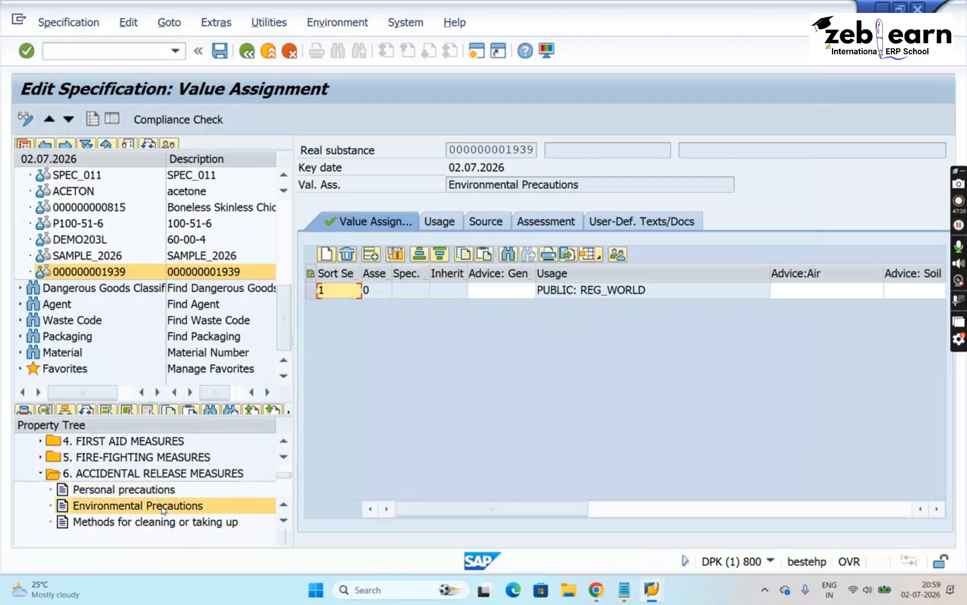
left_click(501, 291)
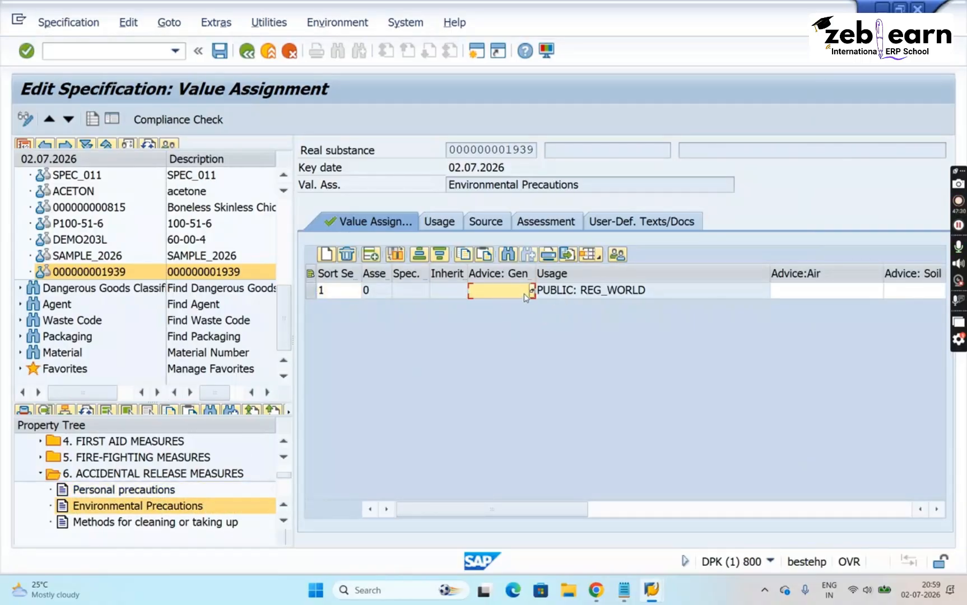
left_click(532, 290)
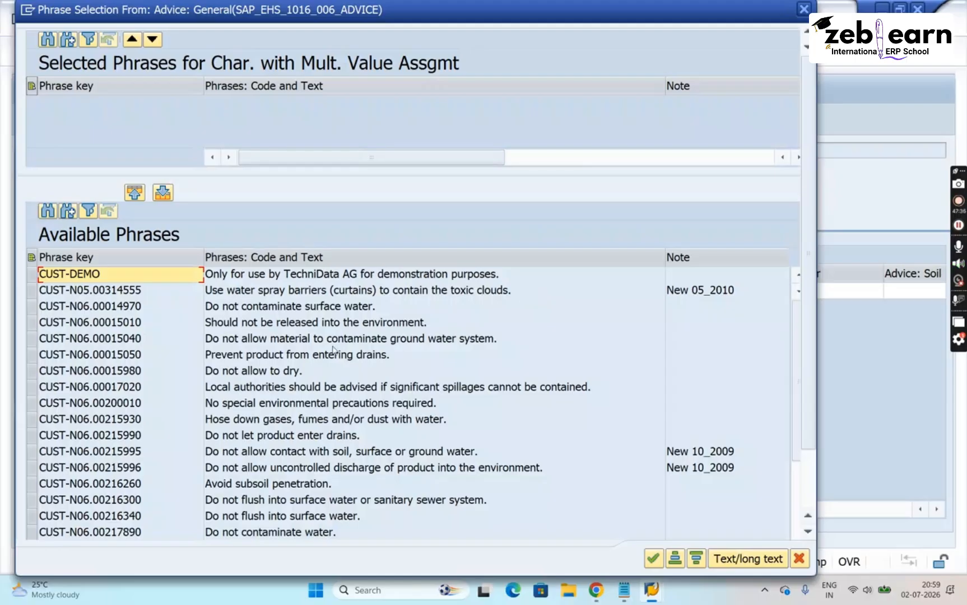
double_click(267, 355)
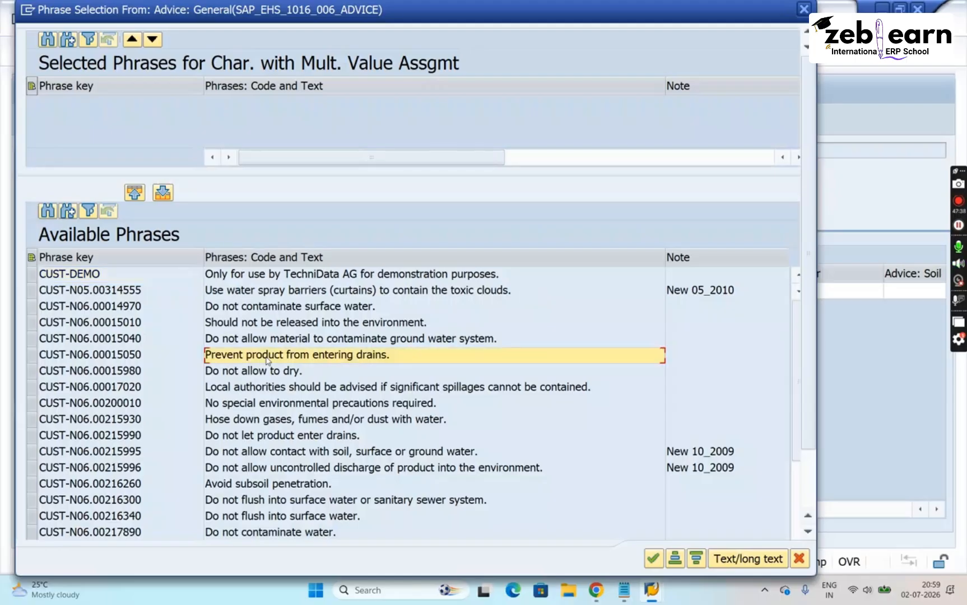
left_click(654, 558)
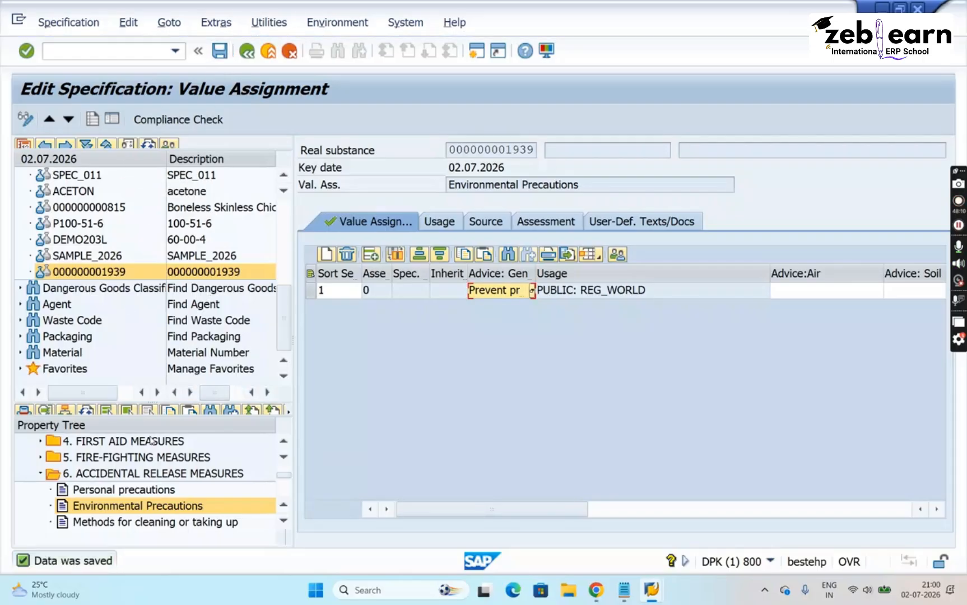
left_click(87, 412)
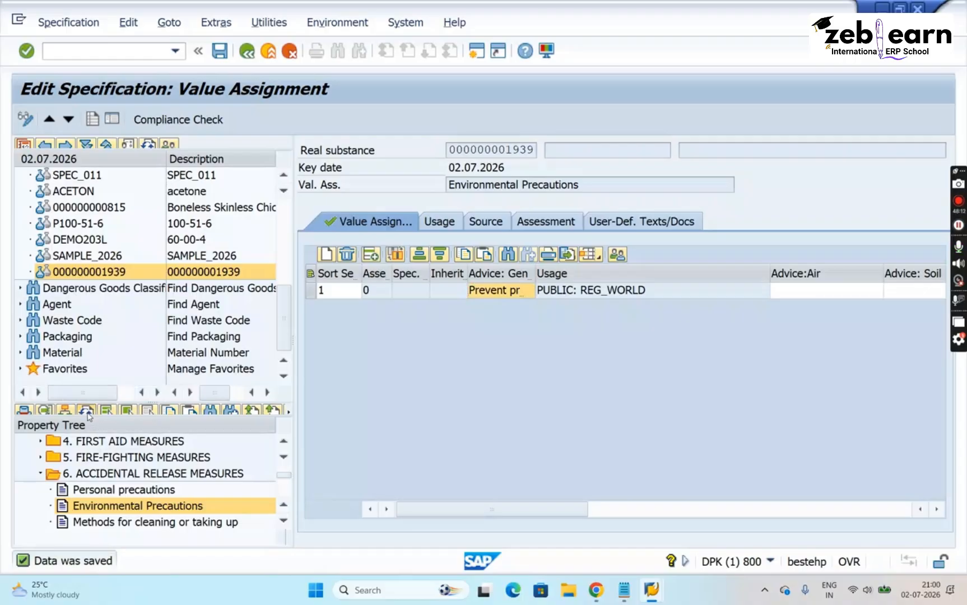
- Highlight the new specification, SAMPLE_2026, and the Personal precautions and Environmental Precautions properties for comparison
left_click(101, 274)
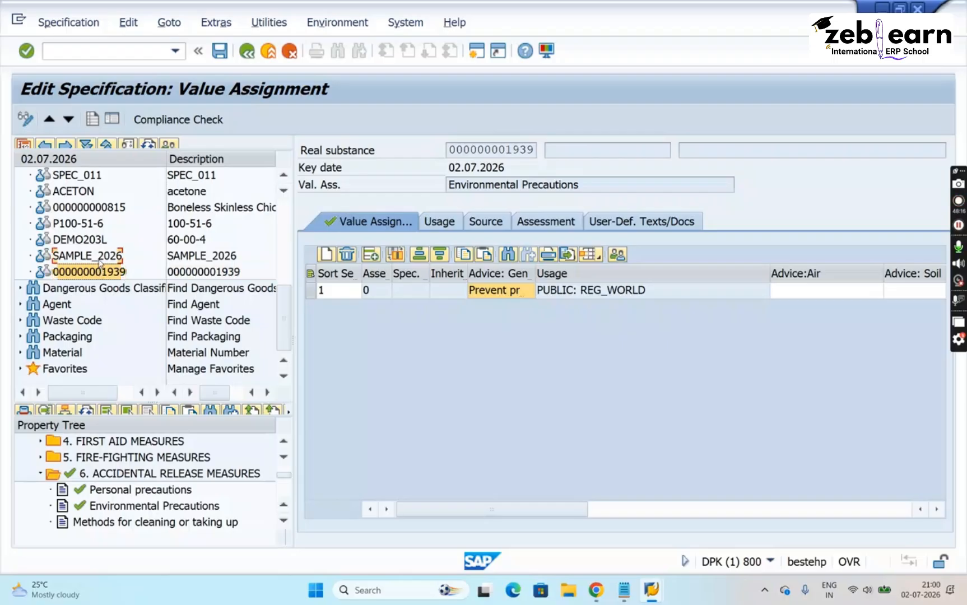
left_click(100, 258)
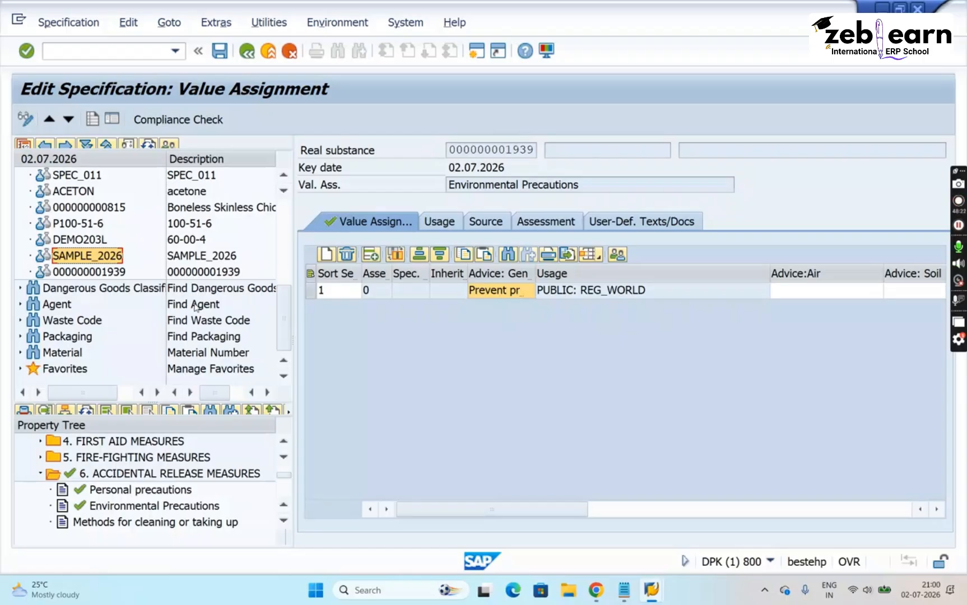
left_click(130, 495)
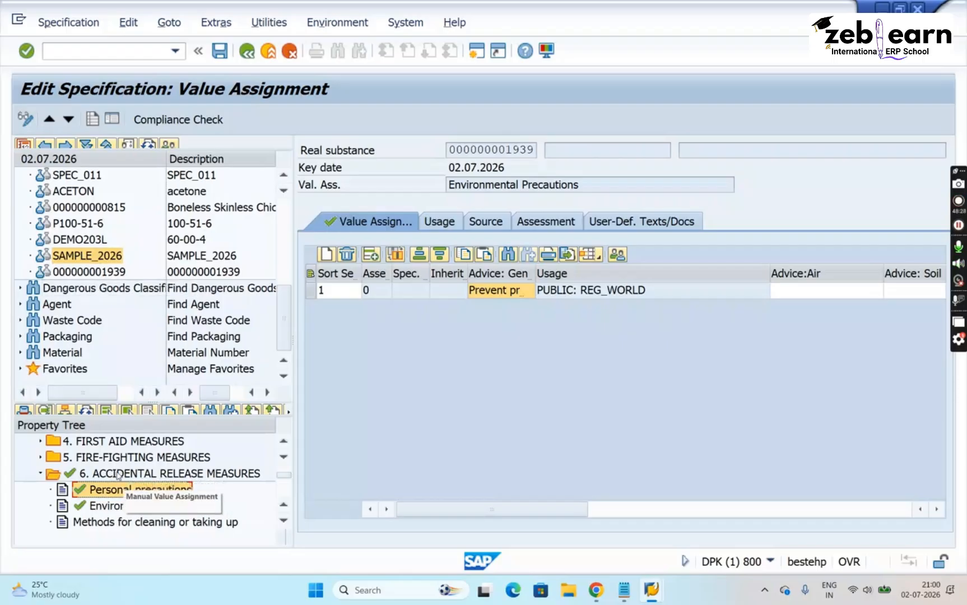
left_click(187, 509)
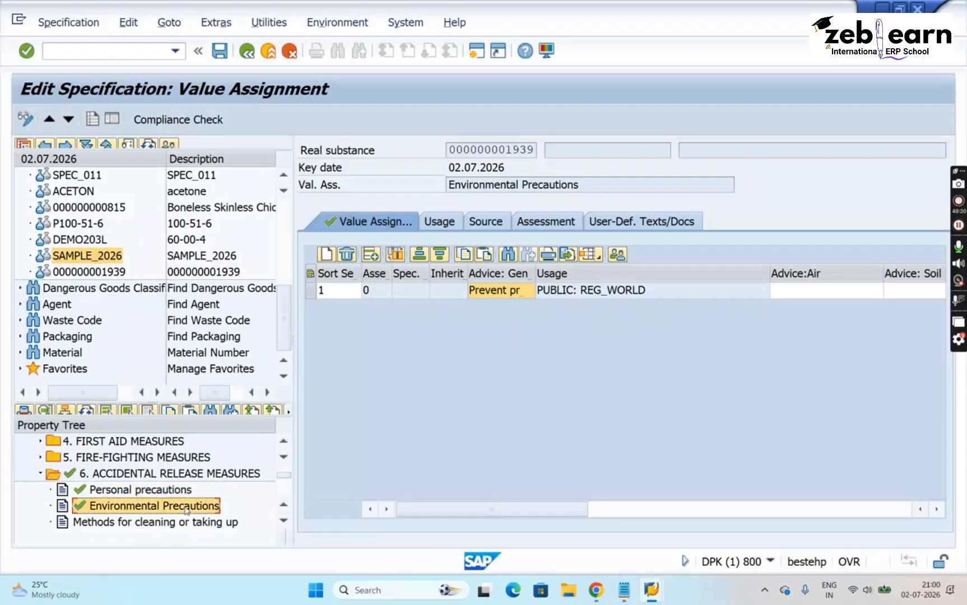
left_click(155, 491)
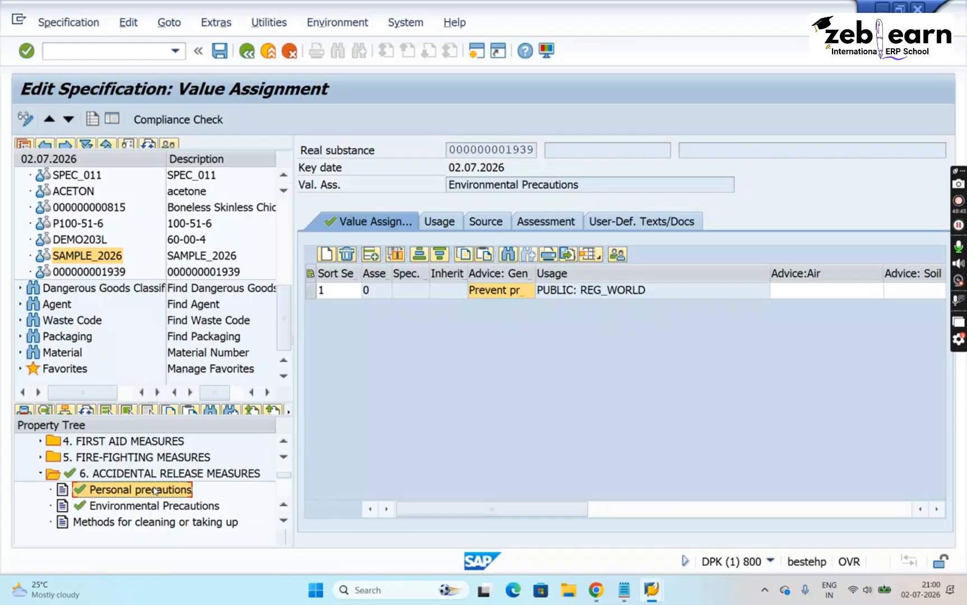
- Open SAMPLE_2026 and examine its property tree, highlighting the FIRST AID MEASURES section
left_click(111, 257)
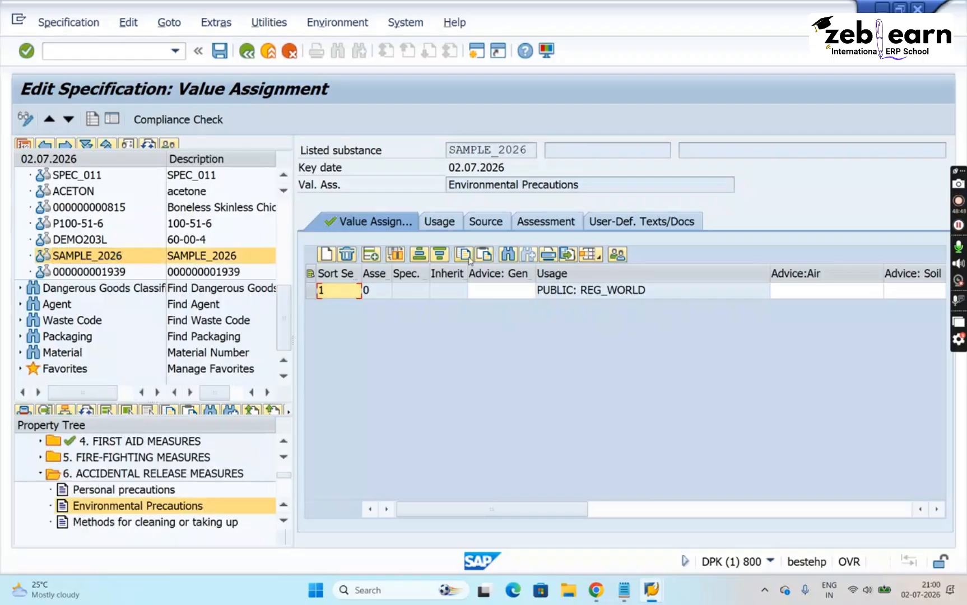
scroll(292, 450, "up", 2)
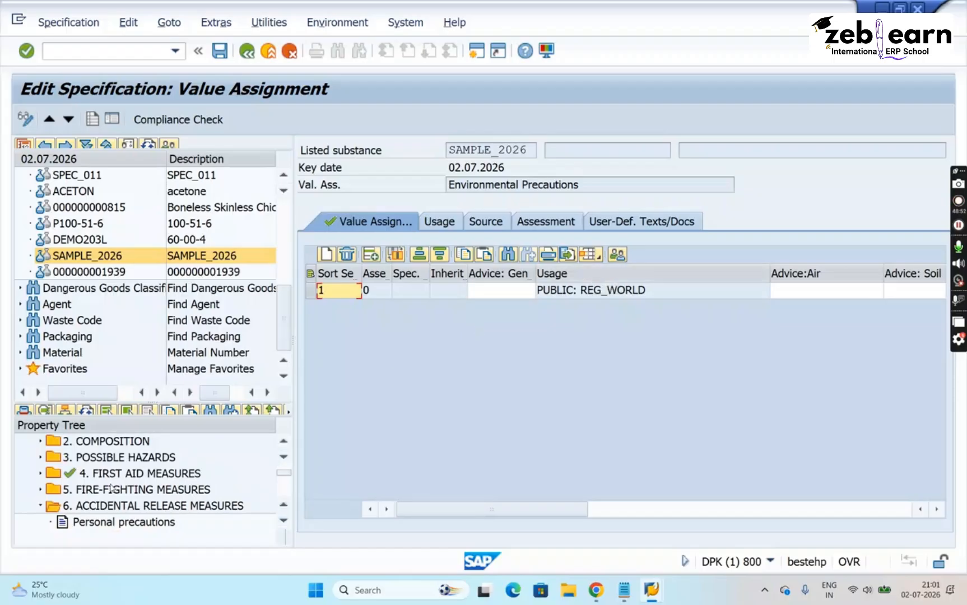
left_click(123, 478)
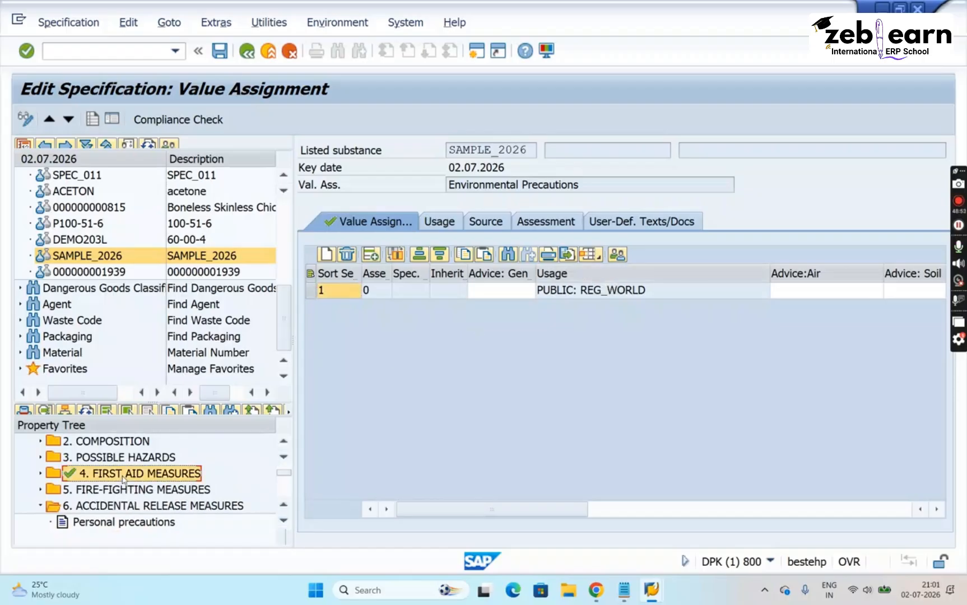
- Open the header data of SAMPLE_2026 from its property tree and examine the specification's identifier list
left_click(284, 441)
left_click(284, 441)
left_click(284, 441)
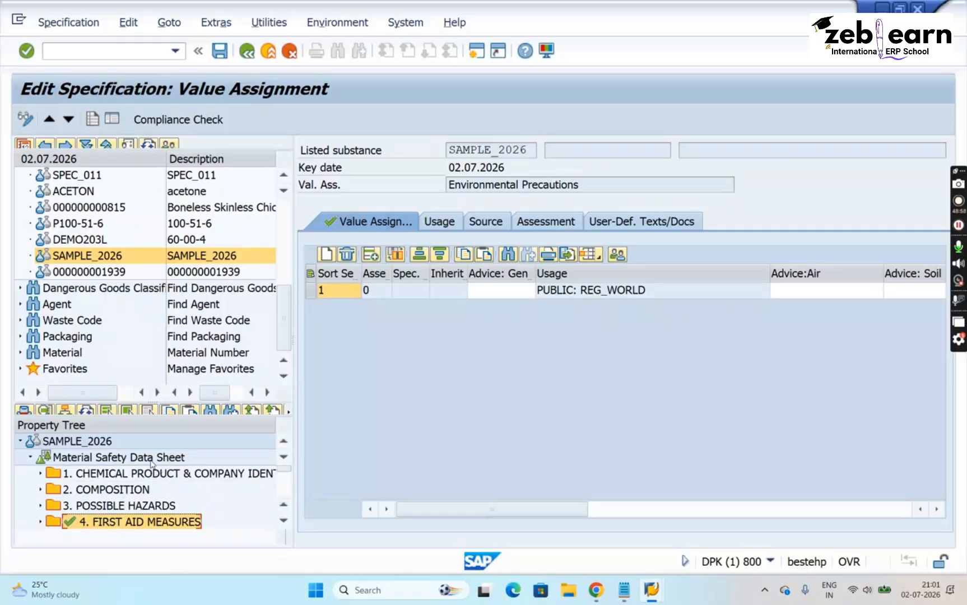
double_click(97, 446)
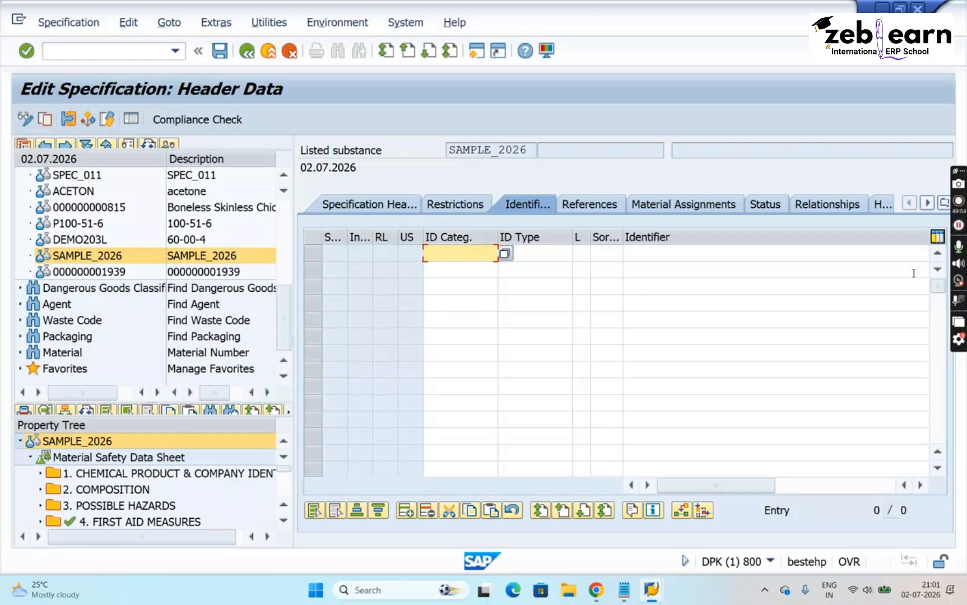
left_click(674, 268)
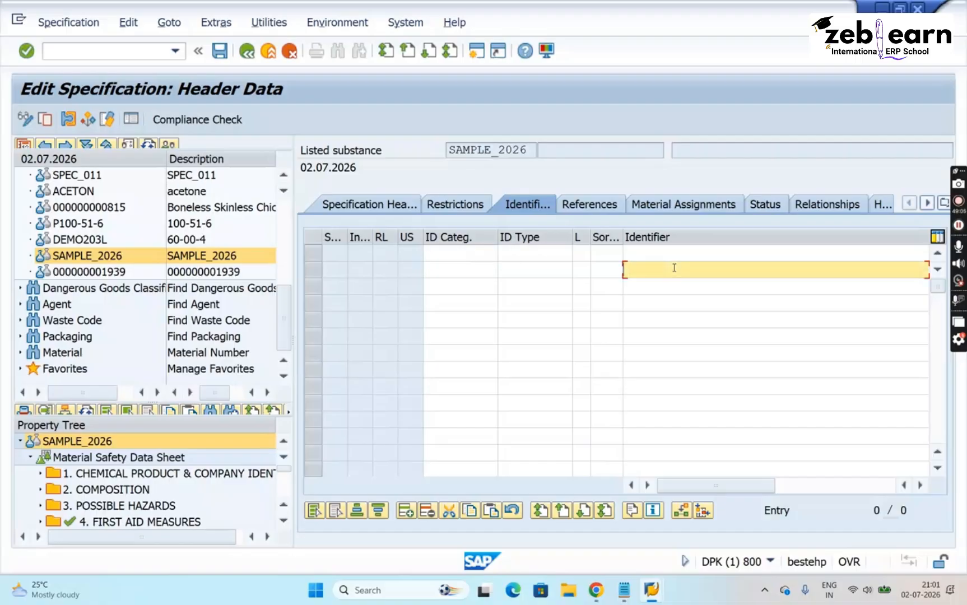